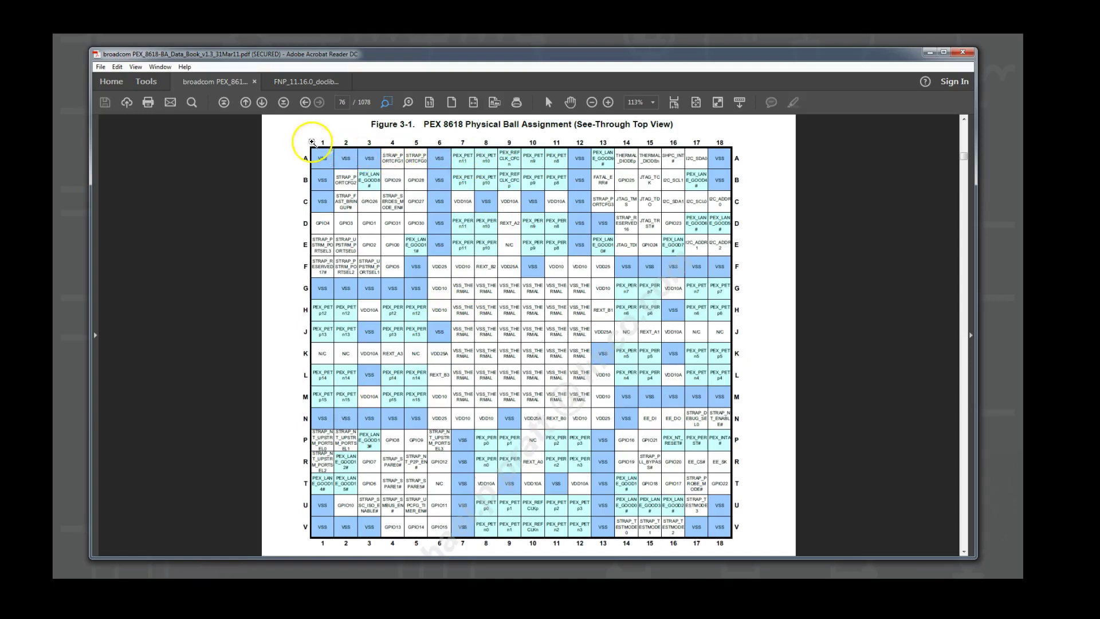
Examine the upper rows of the PEX 8618 ball assignment figure up close, and return to a wider view of the table
left_click_drag(295, 132, 624, 285)
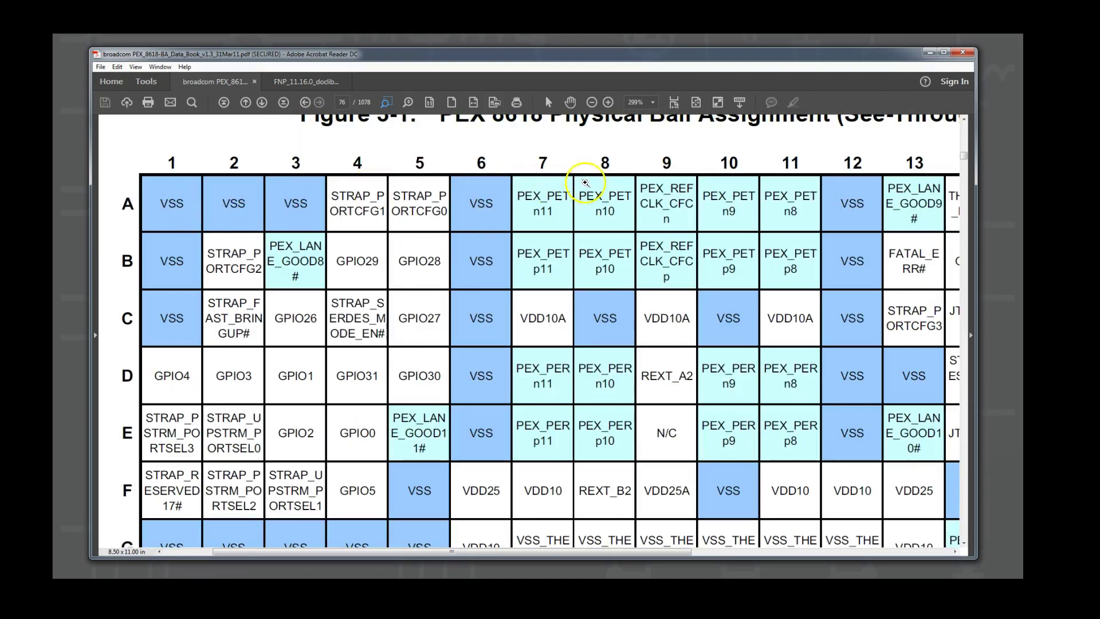
right_click(630, 265)
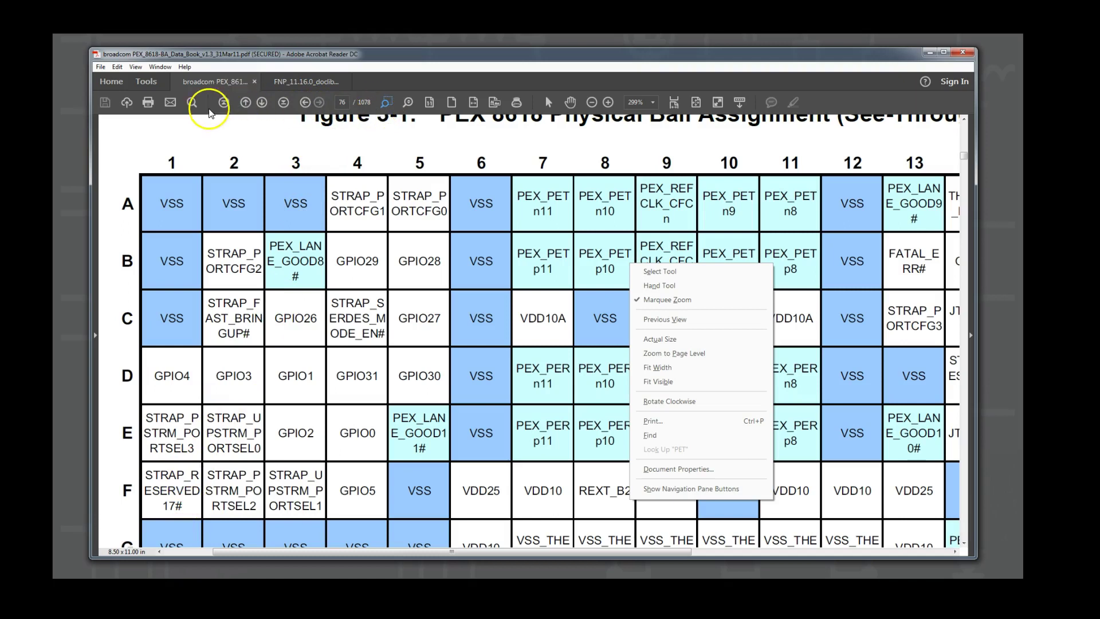
left_click(592, 103)
left_click(592, 103)
left_click(592, 104)
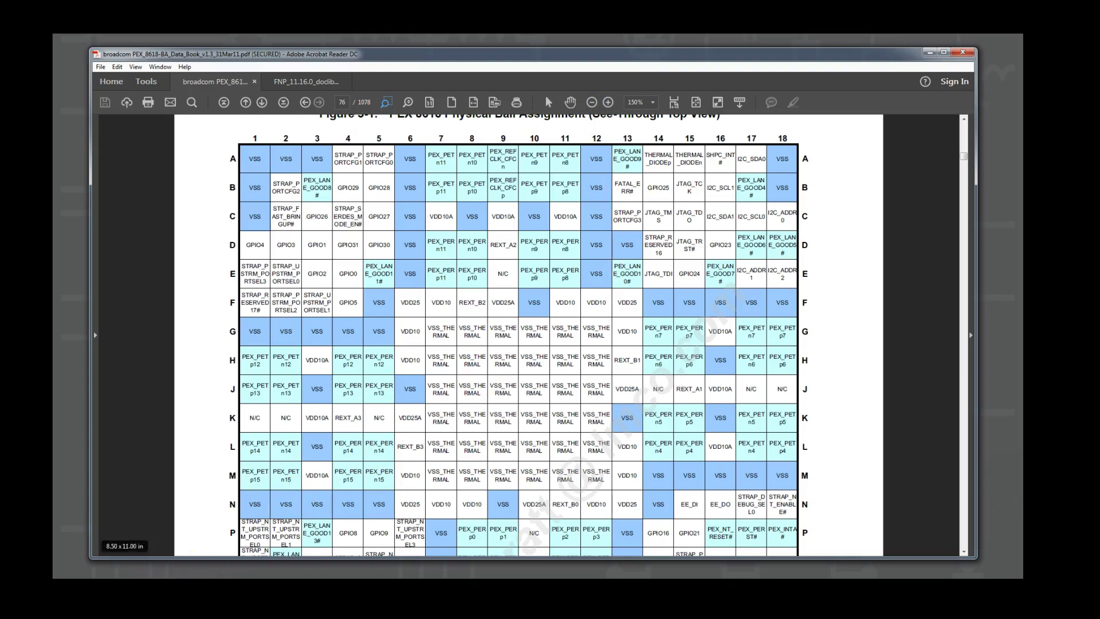
scroll(452, 338, "up", 1)
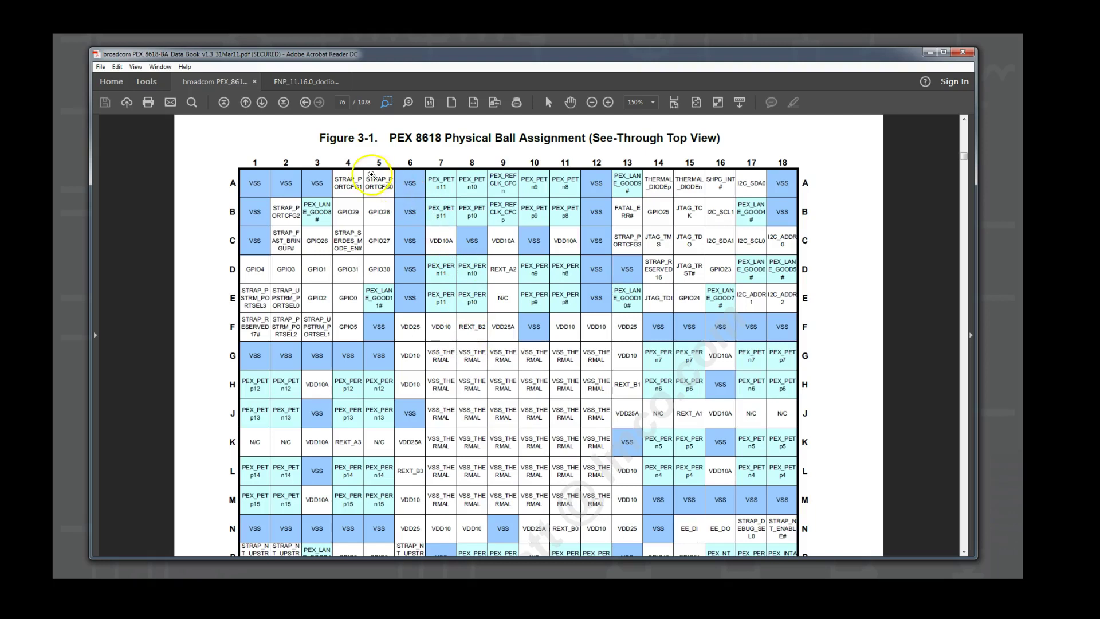
View the data book's title page, and return to page 76 to look over the physical ball assignment table
left_click(224, 103)
scroll(579, 370, "down", 1)
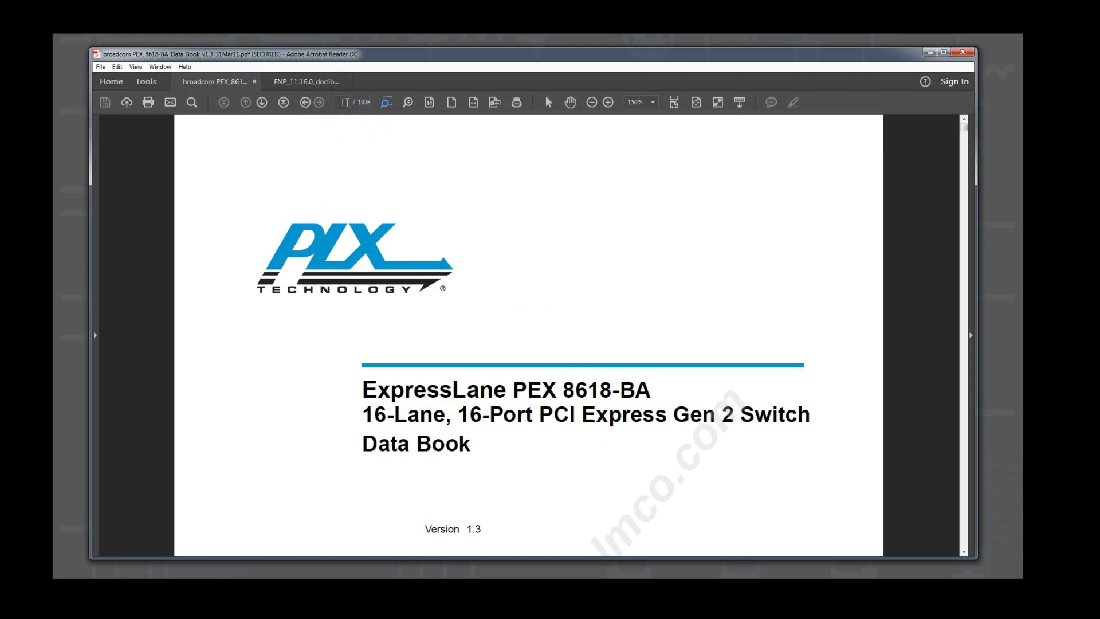
left_click(343, 102)
type("76")
key("Return")
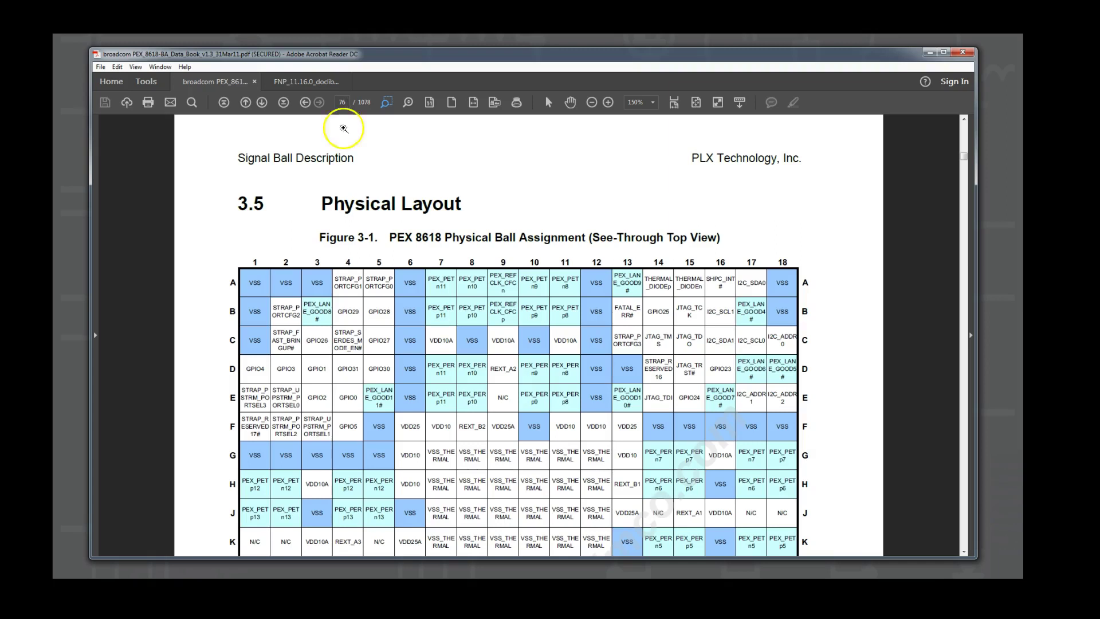
scroll(550, 269, "down", 3)
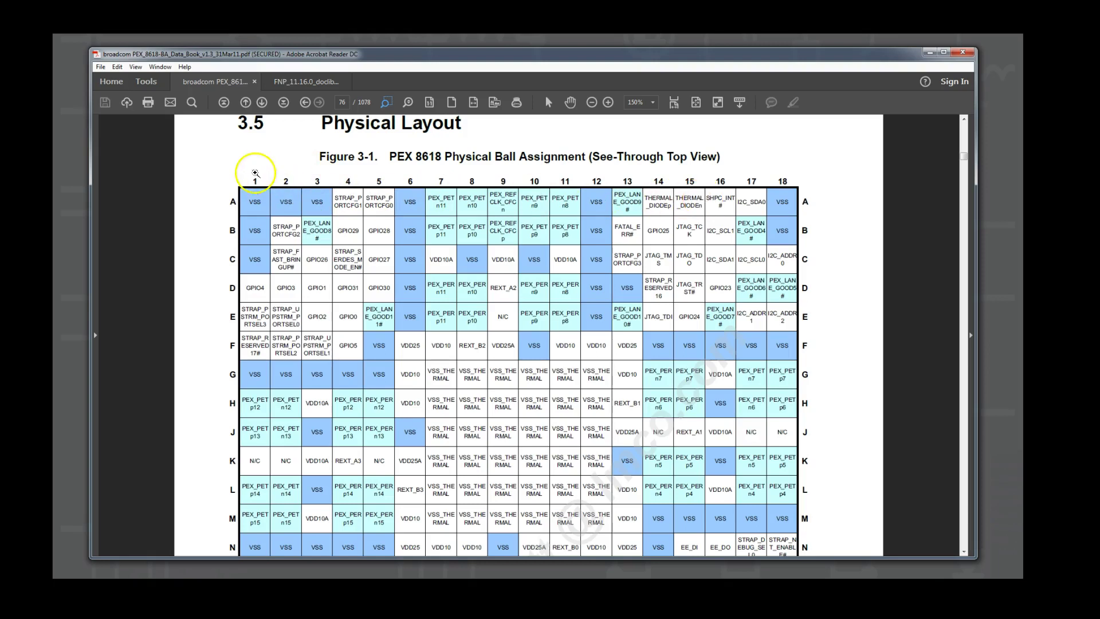
scroll(541, 354, "down", 5)
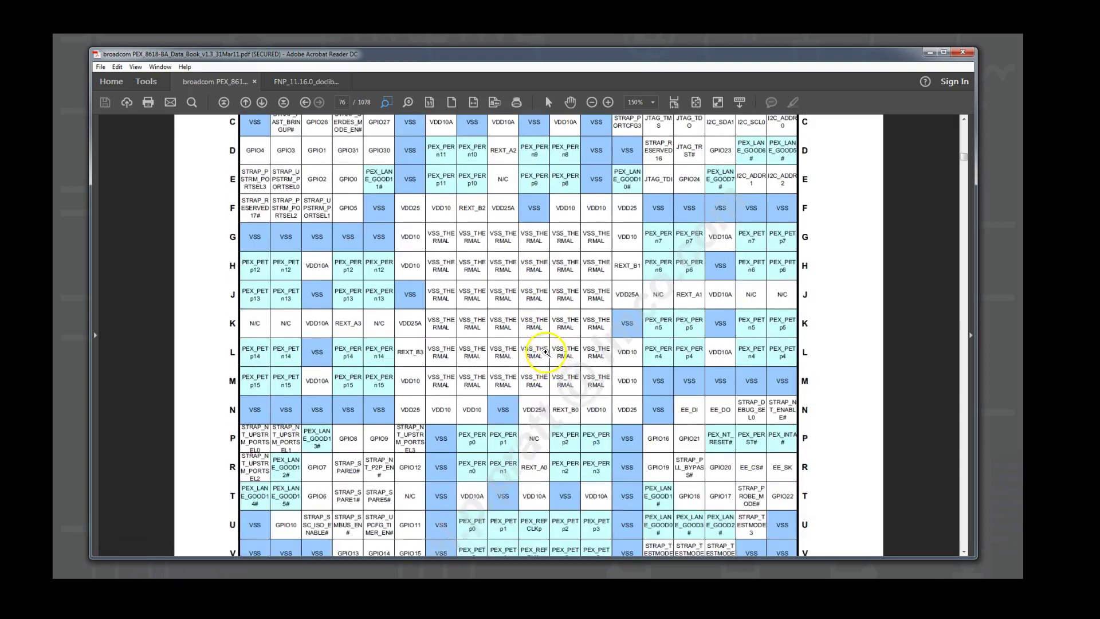
scroll(545, 352, "down", 2)
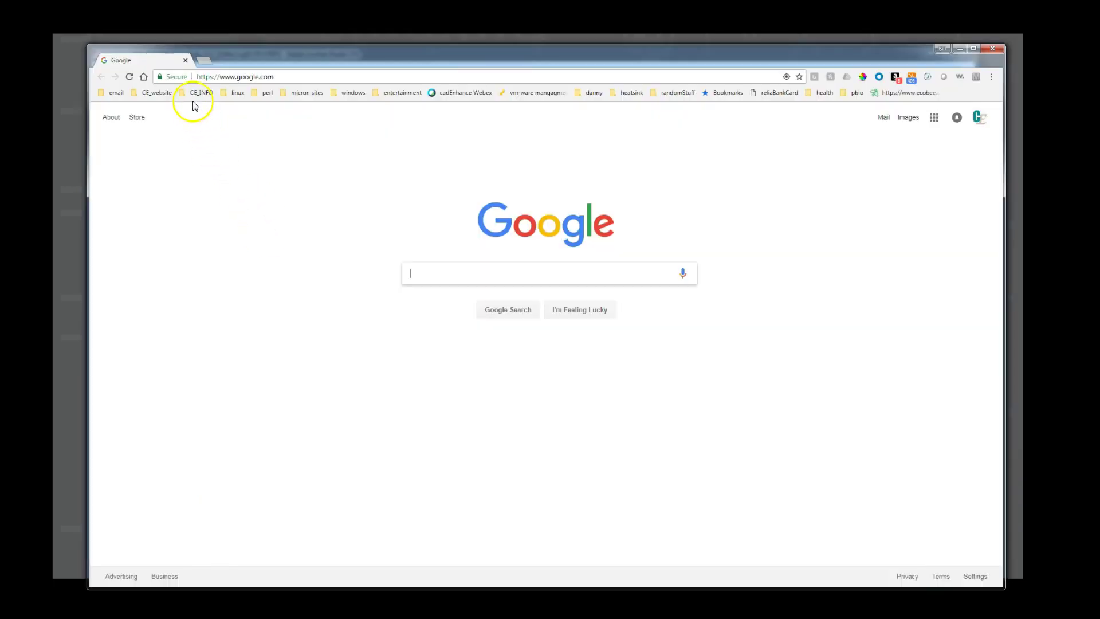
Switch to Chrome, open the bookmarked PDF2EXCEL converter and load broadcom PEX_8618-BA_Data_Book_v1.3_31Mar11.pdf from the Downloads folder
left_click(198, 93)
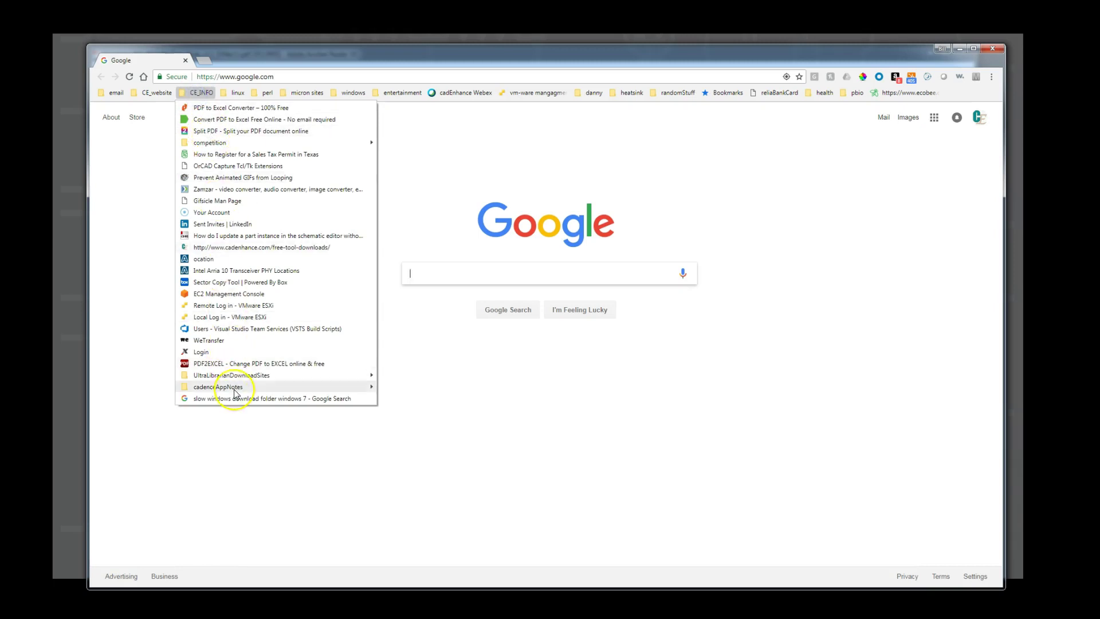
left_click(239, 364)
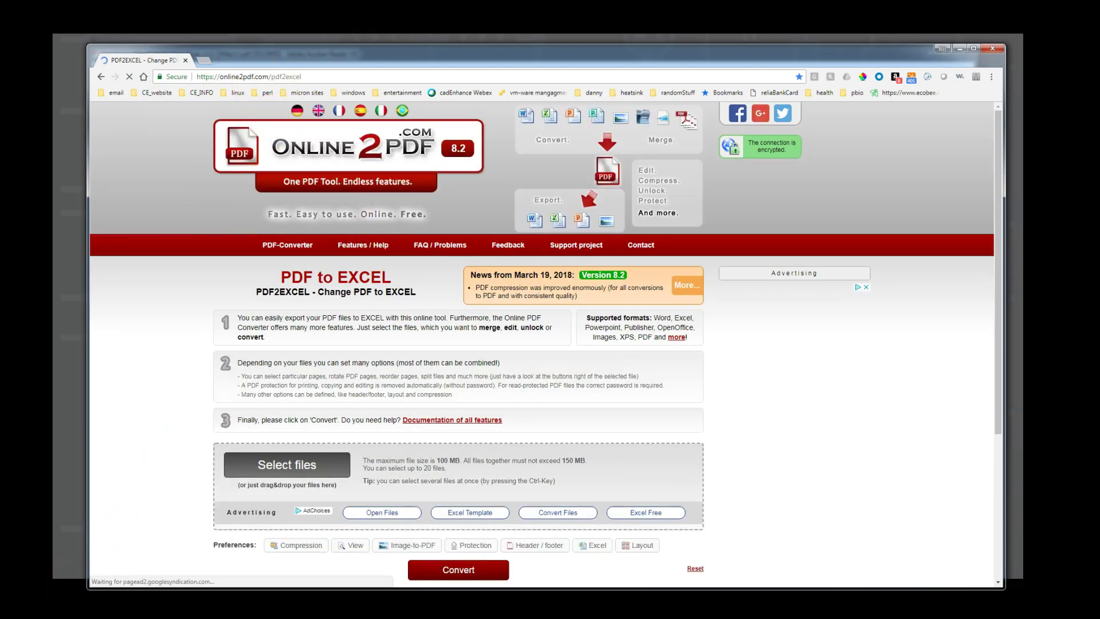
left_click(55, 611)
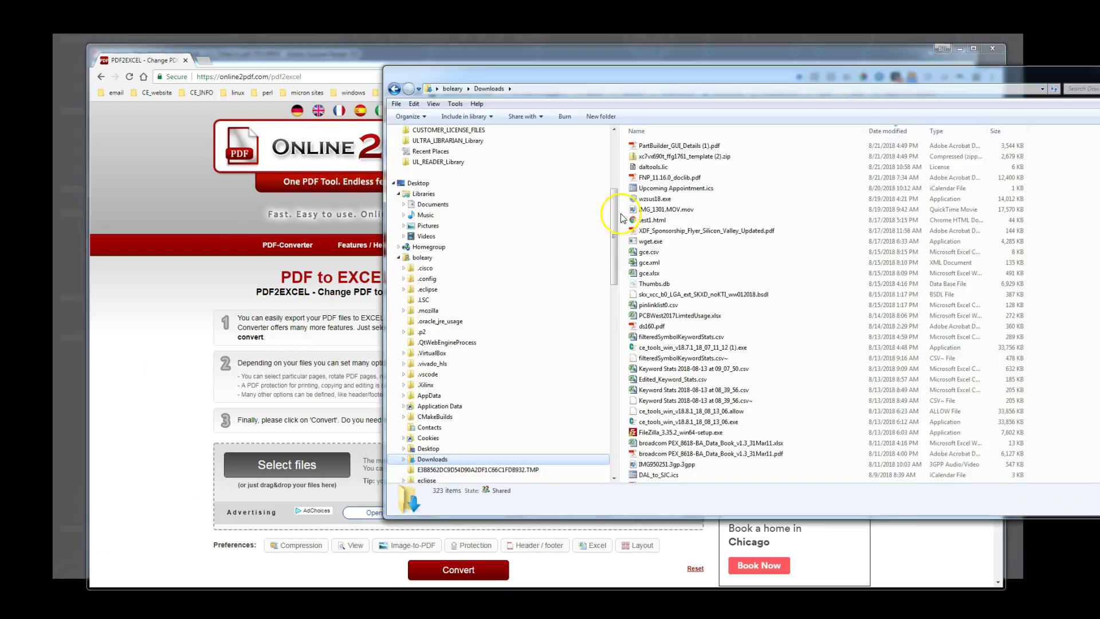
scroll(610, 189, "up", 5)
scroll(473, 215, "down", 5)
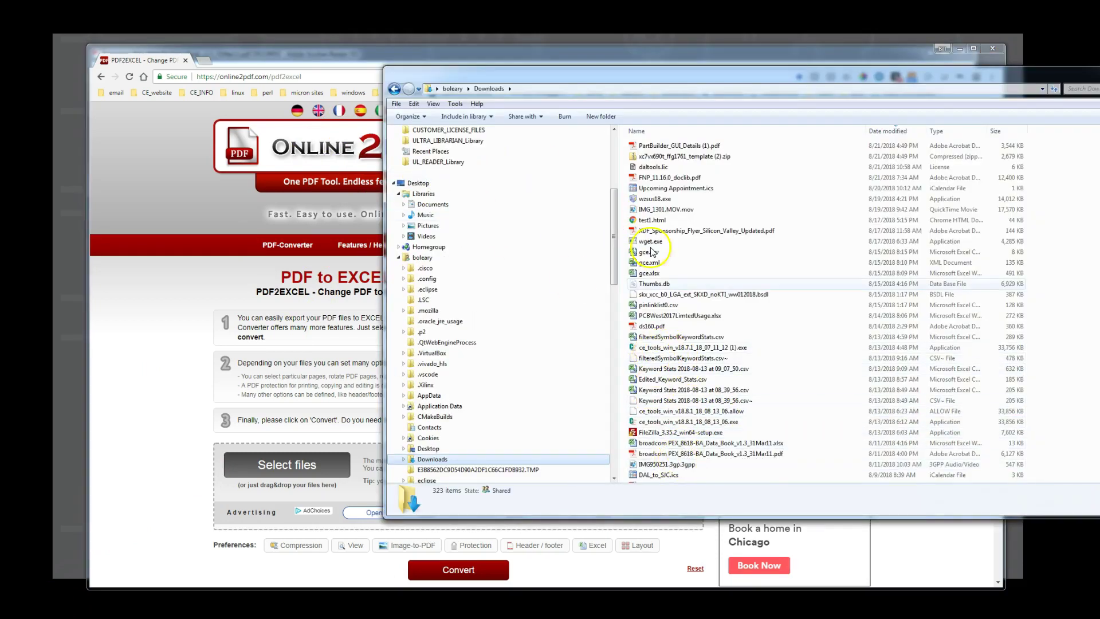
left_click_drag(606, 81, 787, 80)
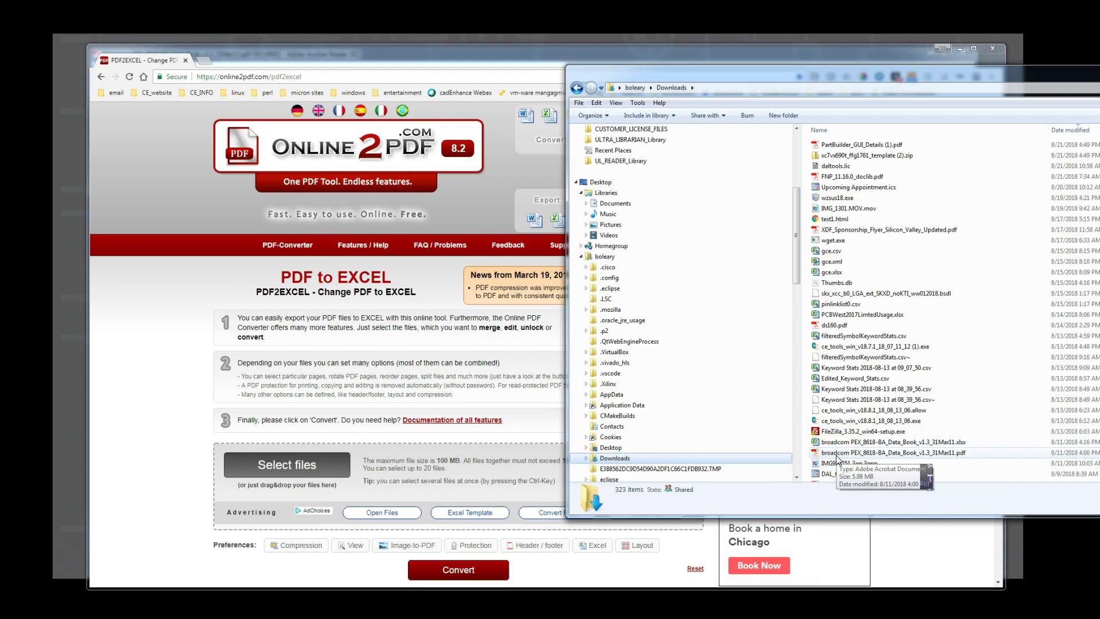
left_click_drag(838, 459, 311, 486)
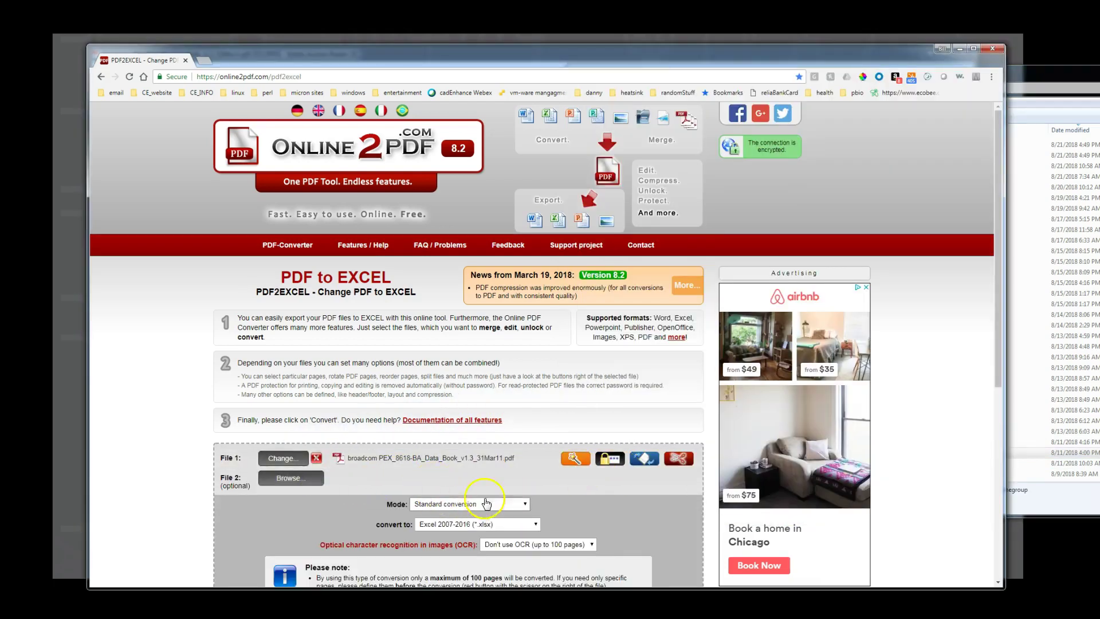
Restrict the PDF conversion to page 76 and convert it to an Excel workbook
left_click(678, 459)
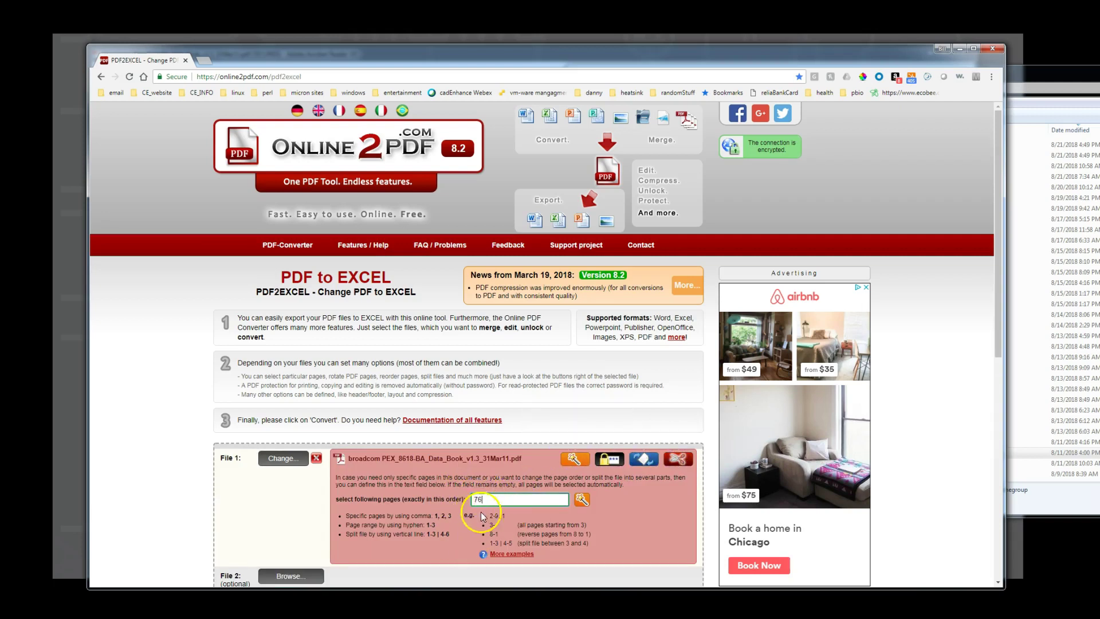
scroll(582, 499, "down", 3)
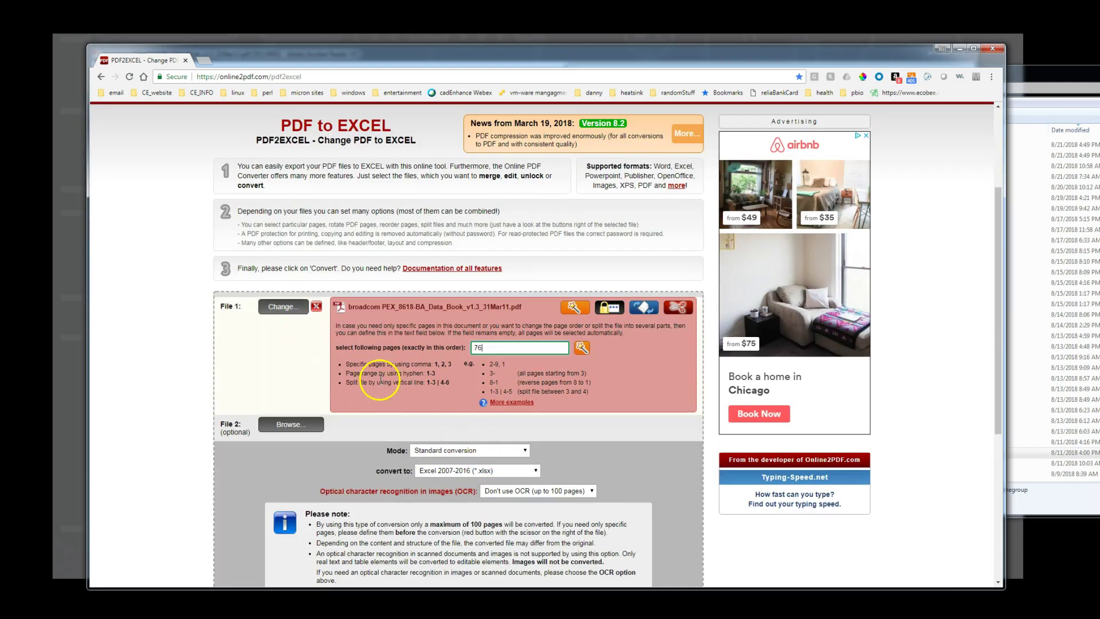
scroll(381, 442, "down", 3)
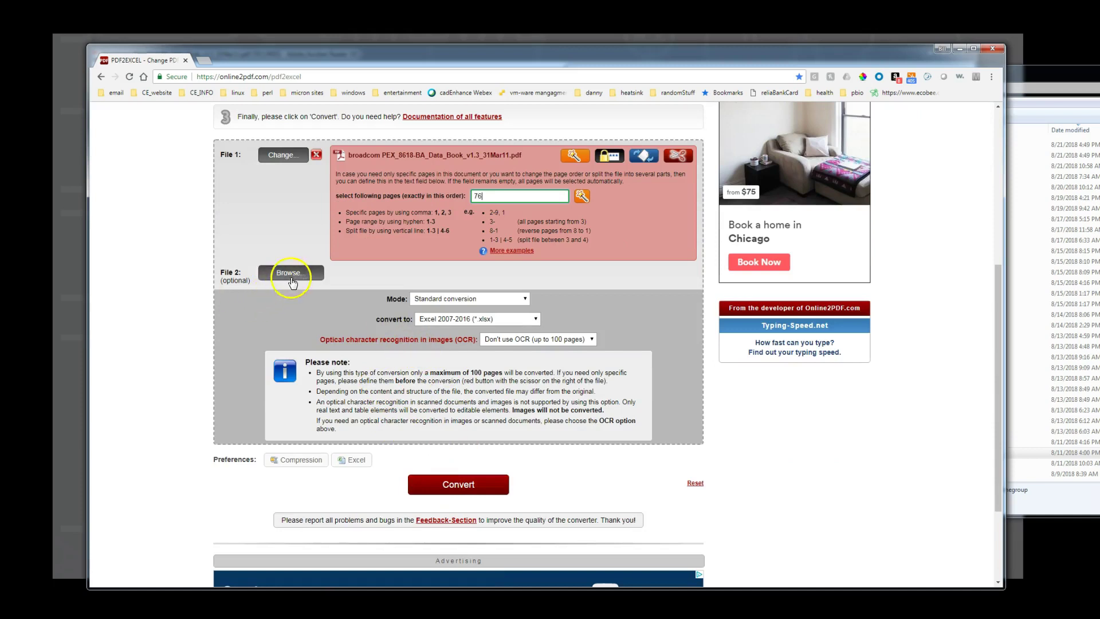
left_click(461, 486)
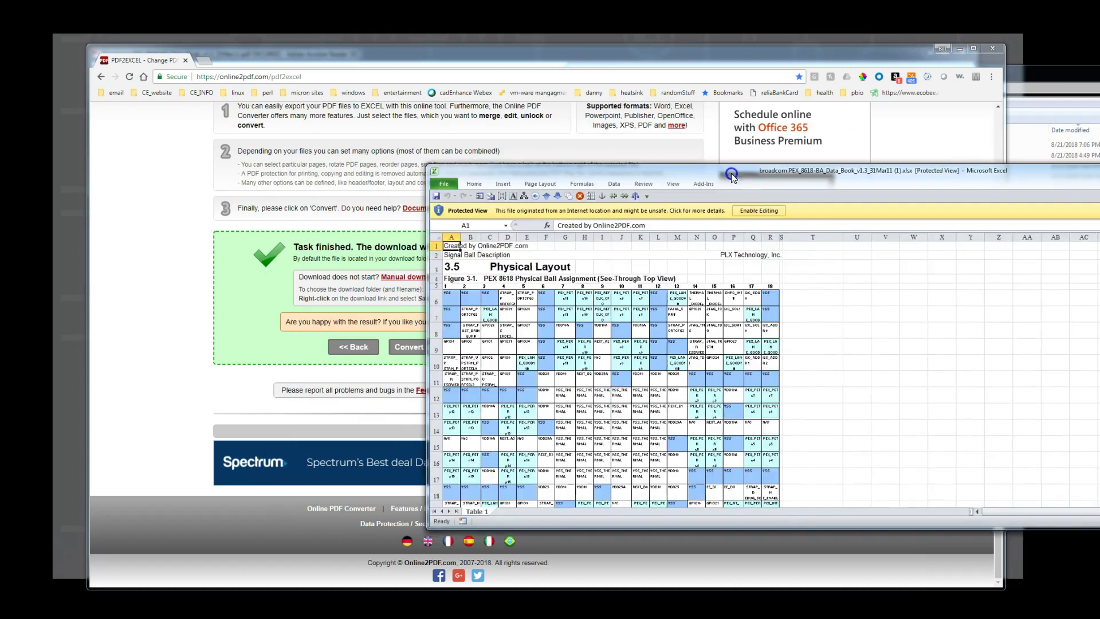
Inspect the converted ball table and its column number cell A5 in Excel, and enable editing of the workbook
left_click_drag(732, 174, 780, 205)
left_click_drag(588, 209, 360, 143)
scroll(475, 274, "down", 2)
scroll(474, 273, "up", 2)
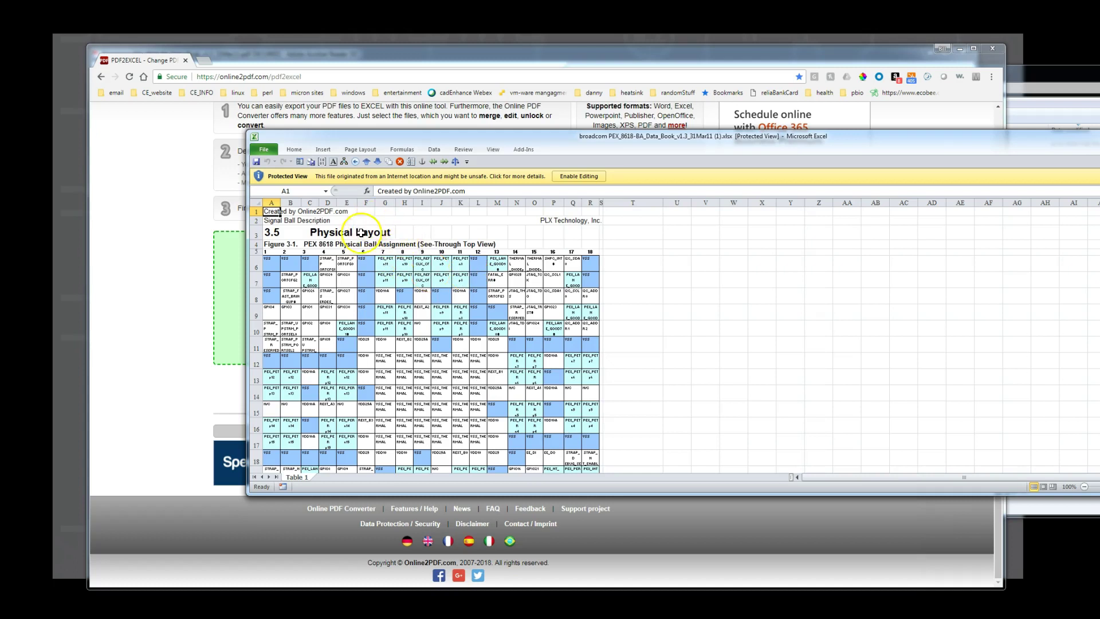
left_click(266, 252)
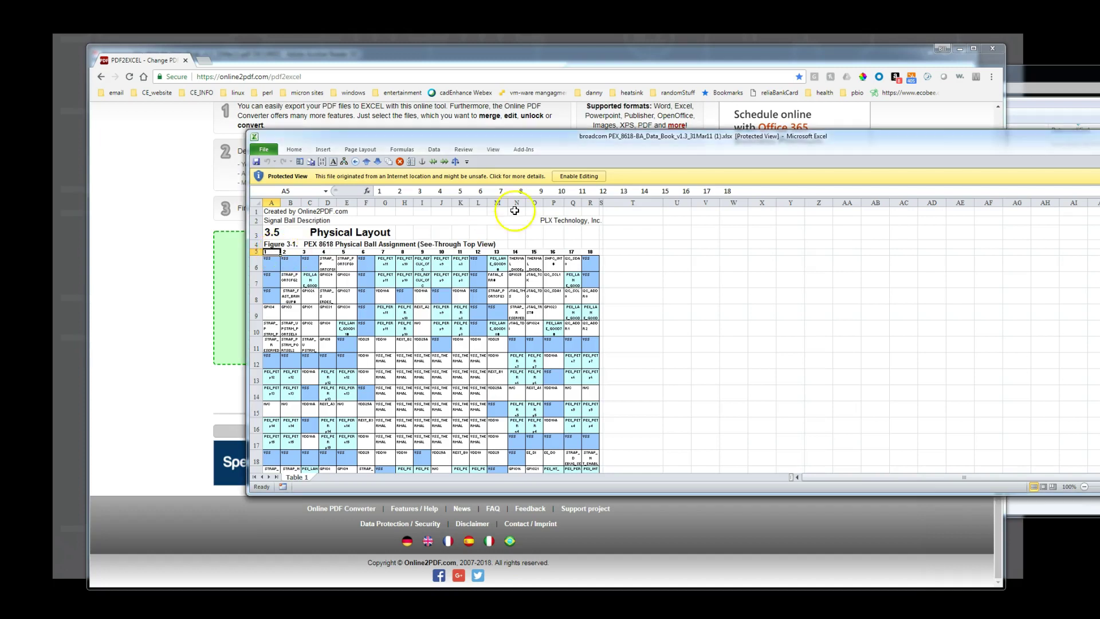
left_click(579, 177)
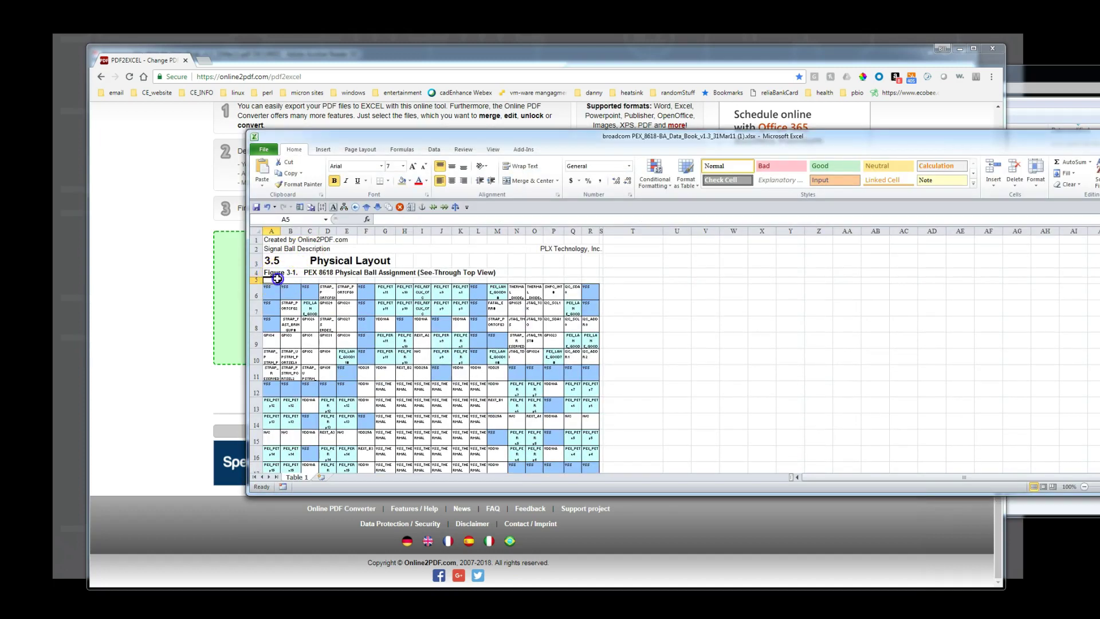
Rebuild the column numbers in row 5 with 1 in A5, =A5+1 in B5, and that formula copied across C5:R5
type("1")
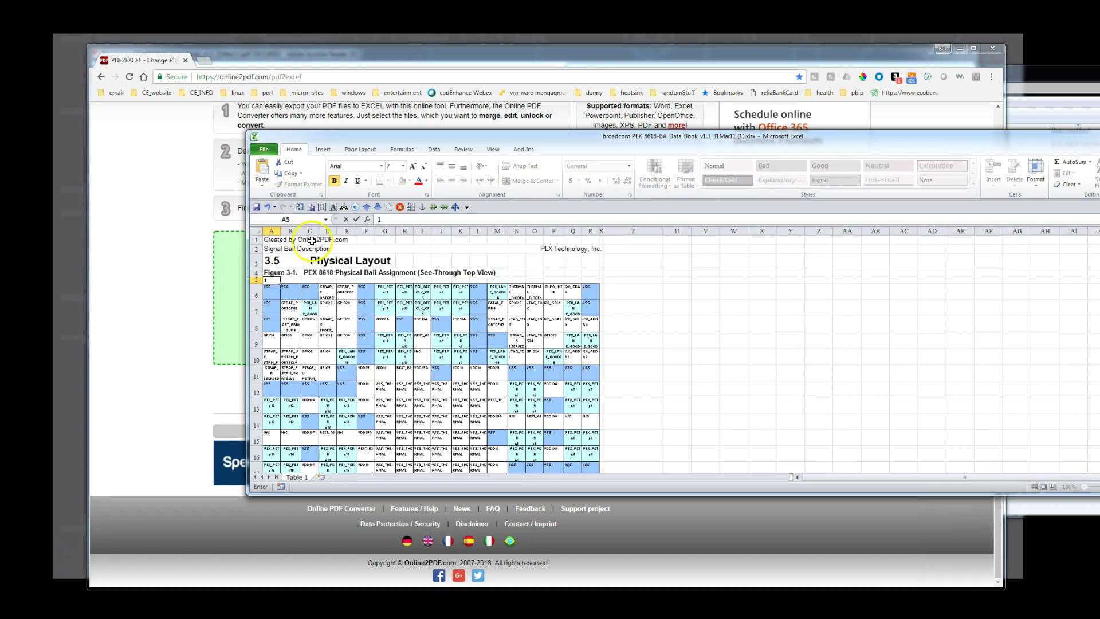
left_click(289, 283)
type("=")
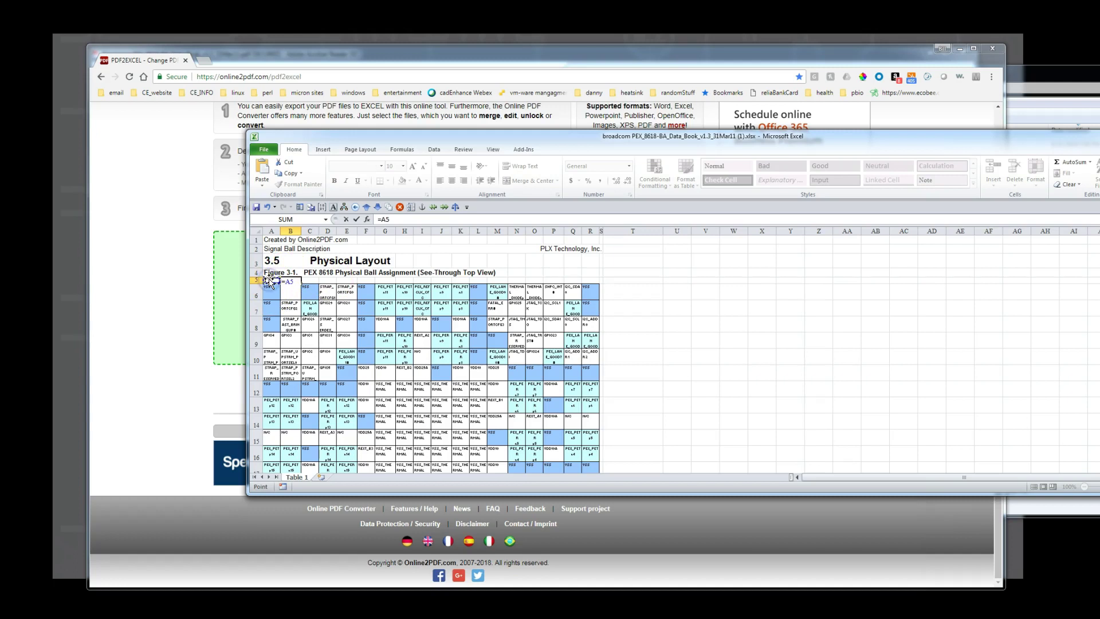
left_click(277, 279)
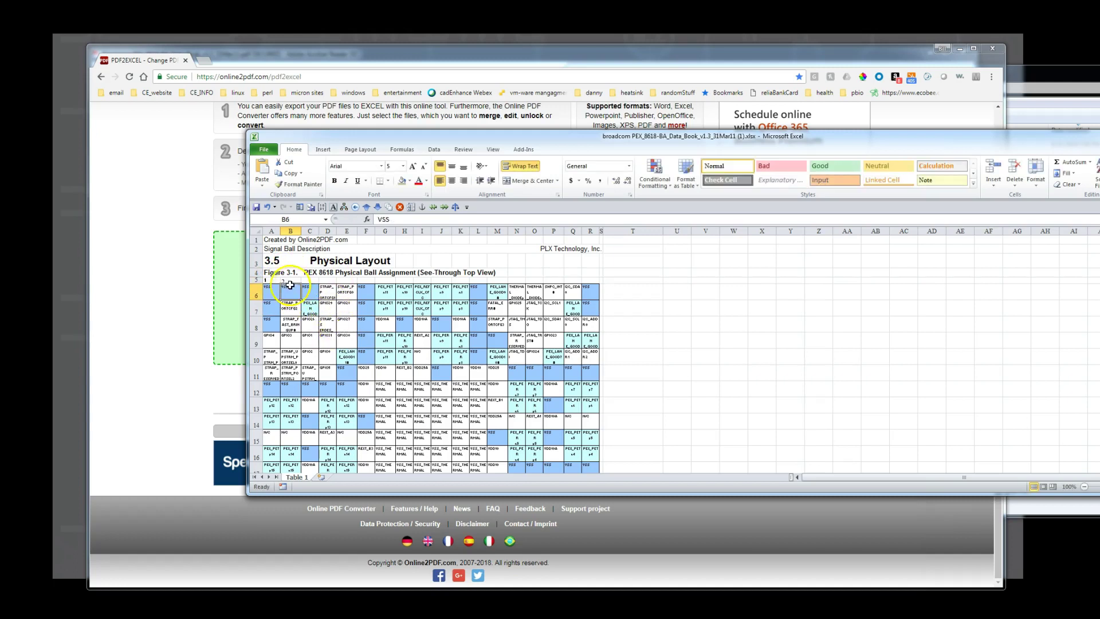
key("ctrl+c")
left_click_drag(315, 278, 583, 283)
key("ctrl+v")
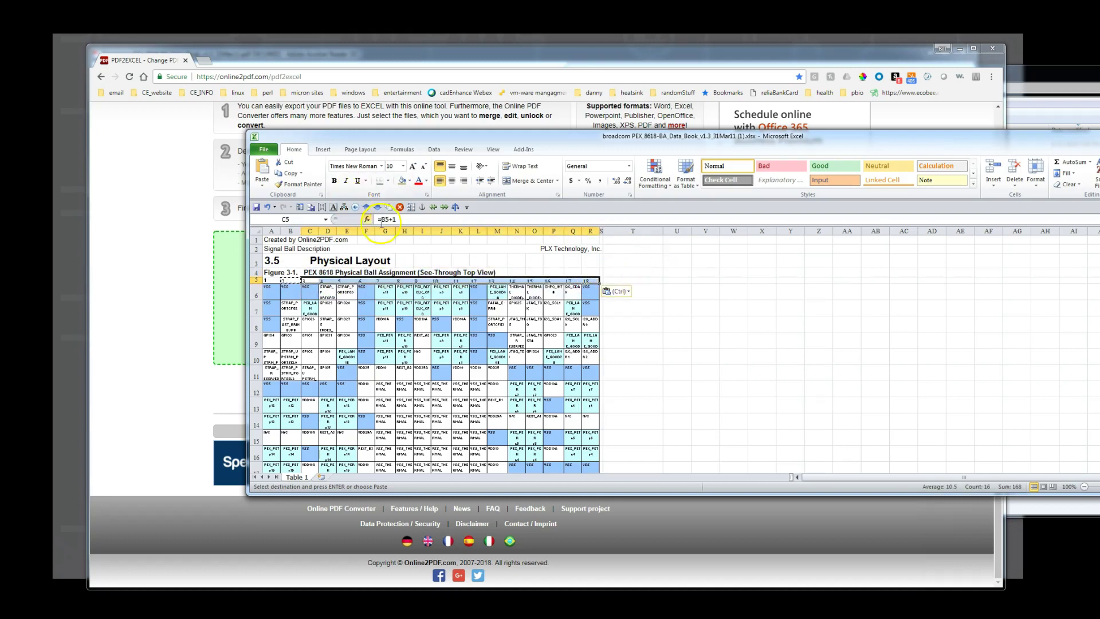
Delete rows 1 to 4 above the column numbers
left_click(255, 239)
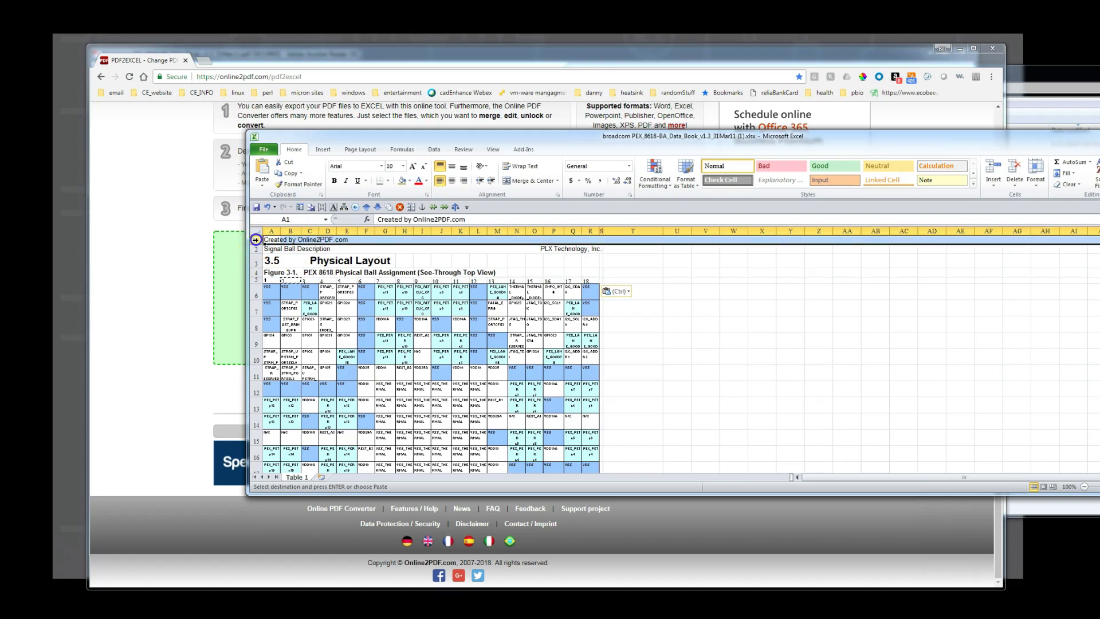
left_click_drag(255, 239, 253, 270)
right_click(256, 241)
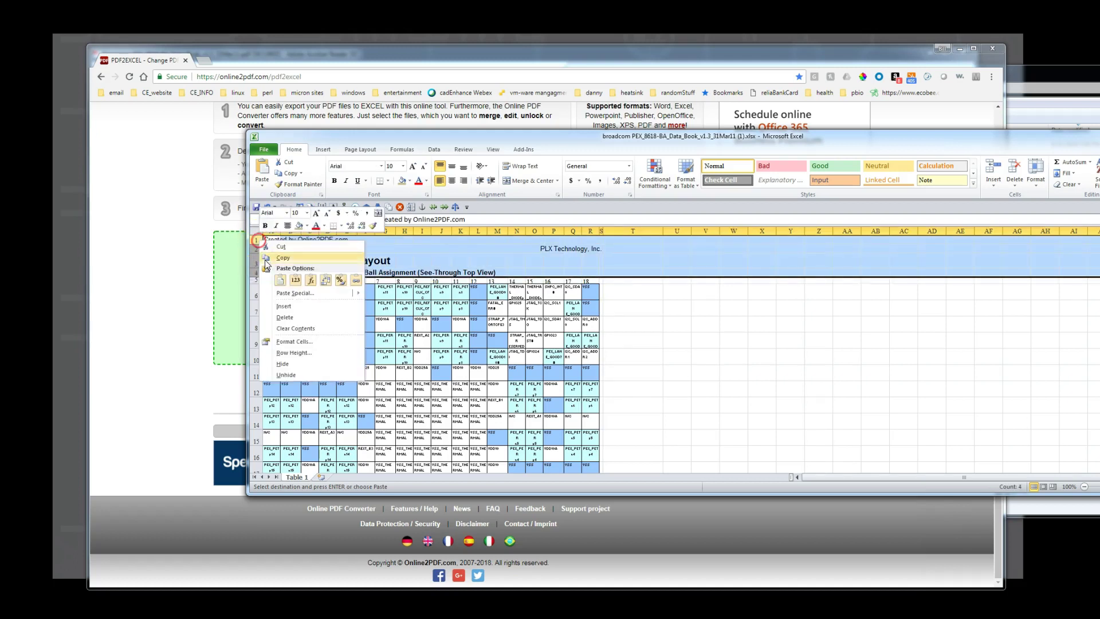
left_click(287, 313)
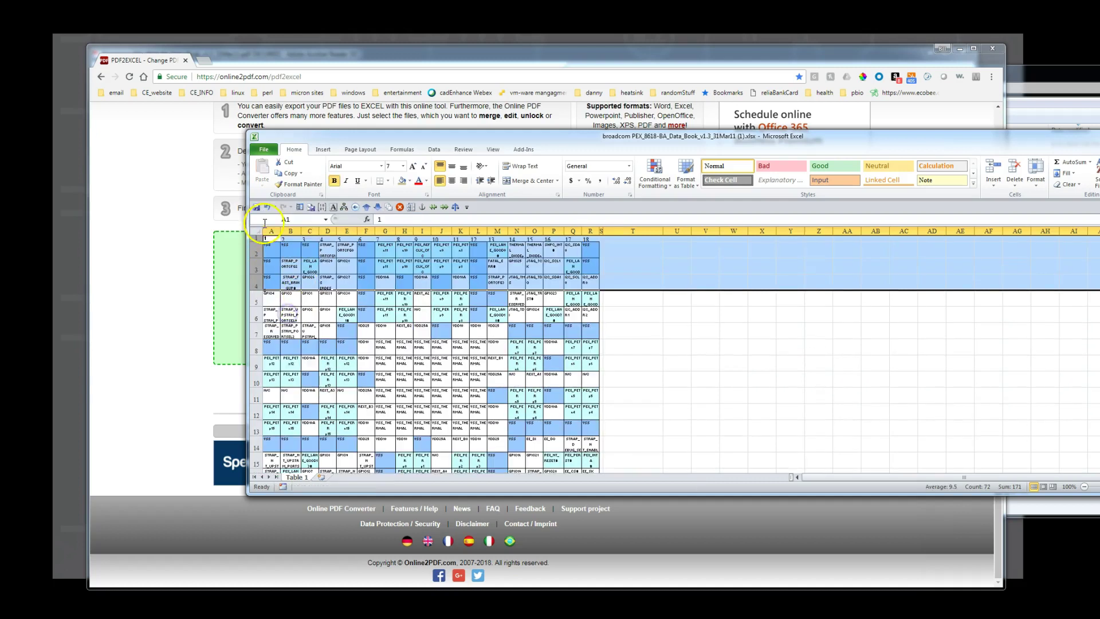
Insert an empty column in front of the ball table's first column
left_click(272, 231)
right_click(273, 232)
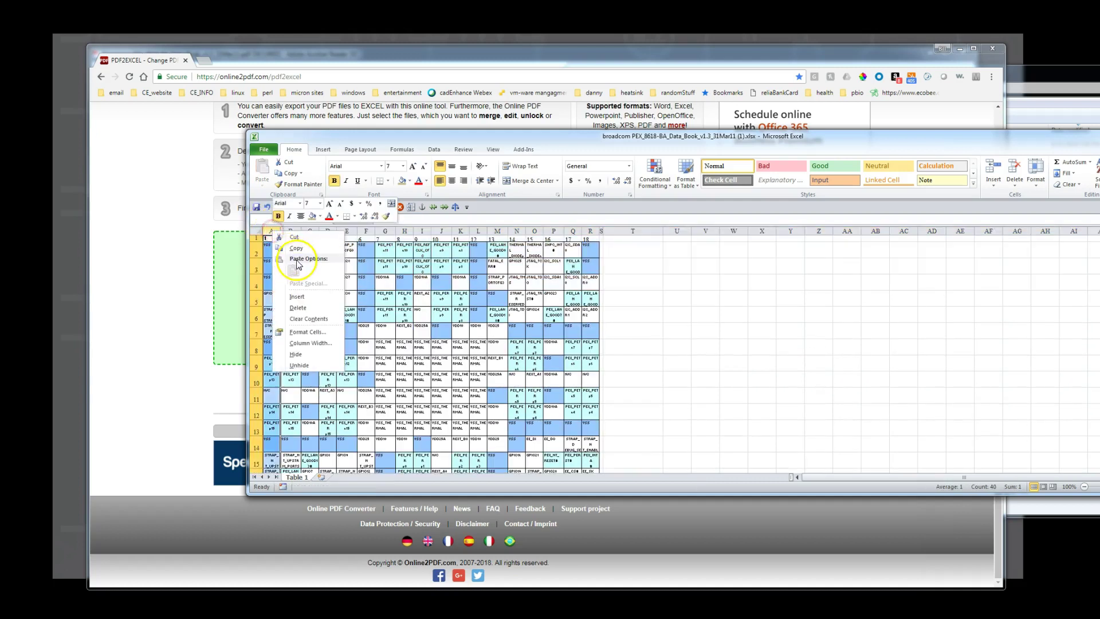
left_click(298, 296)
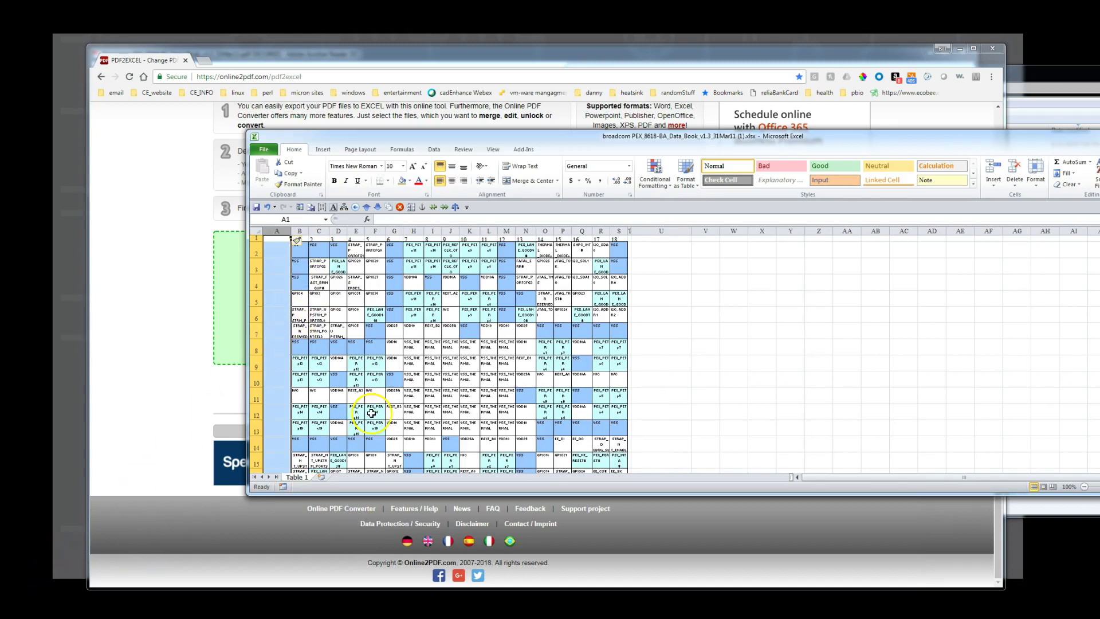
Label the ball table rows in A2:A19 with the letters A to H, J to N, P, R, T, U and V
scroll(369, 405, "down", 5)
left_click(330, 346)
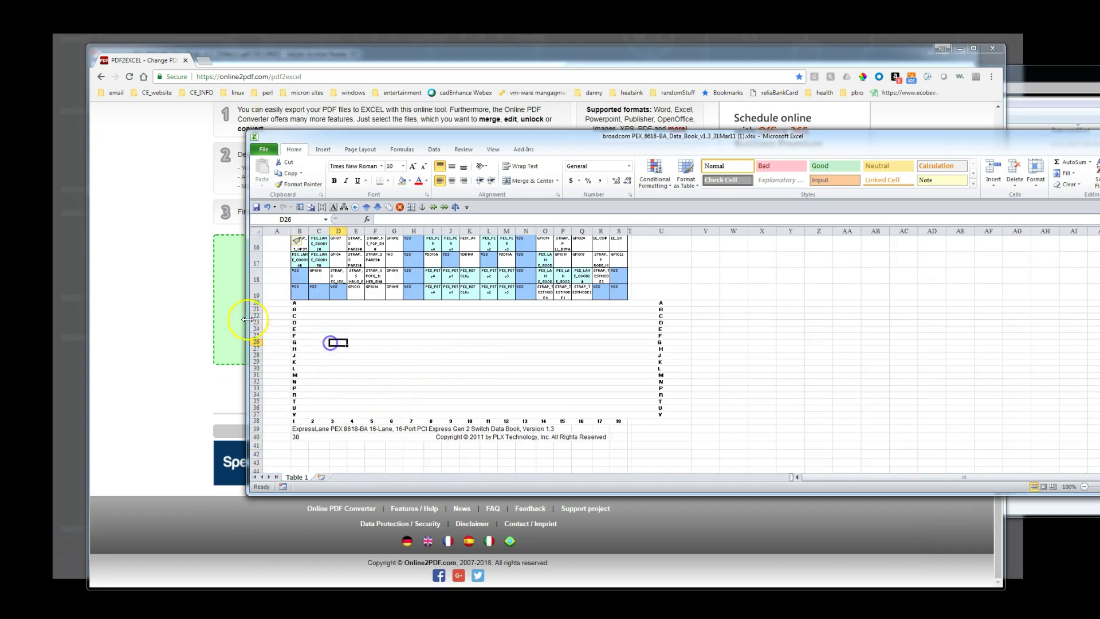
left_click(299, 303)
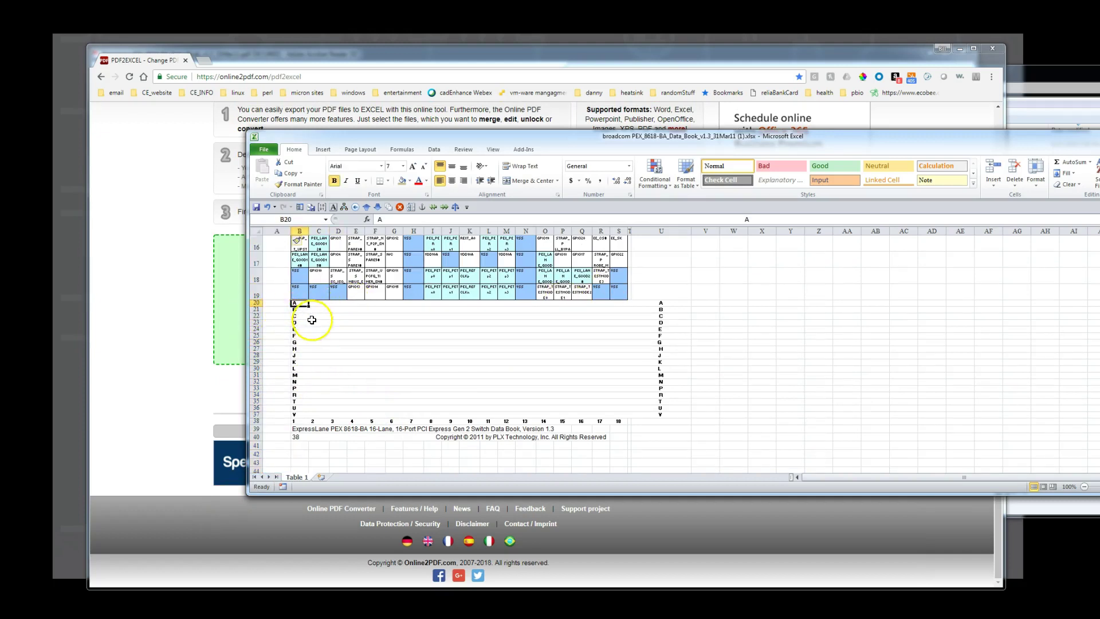
left_click(303, 305)
left_click_drag(305, 314, 303, 406)
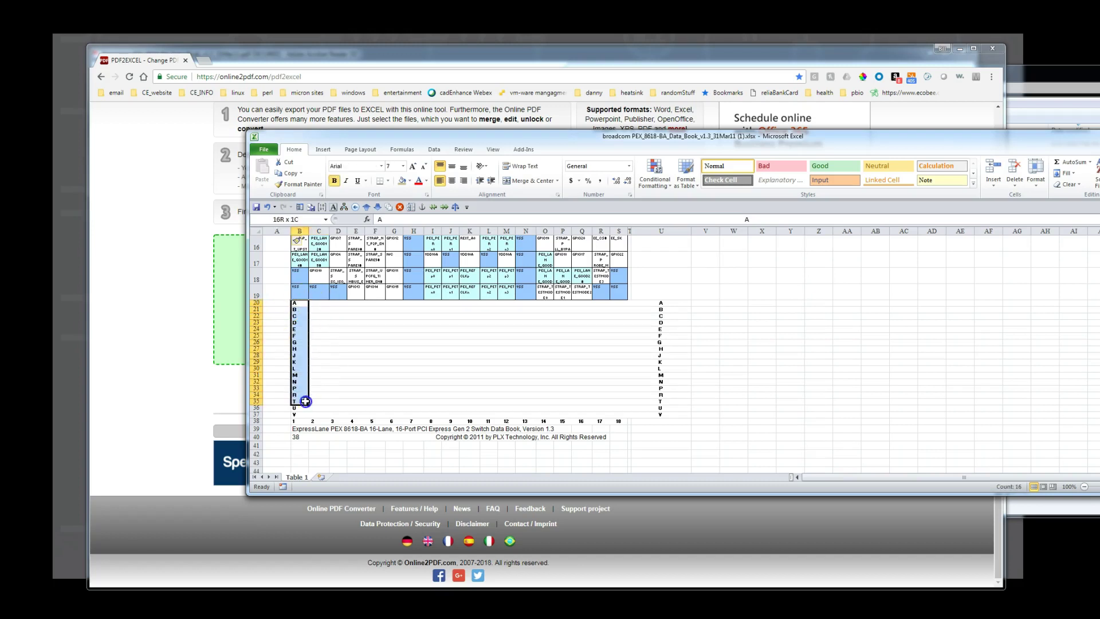
scroll(287, 344, "up", 5)
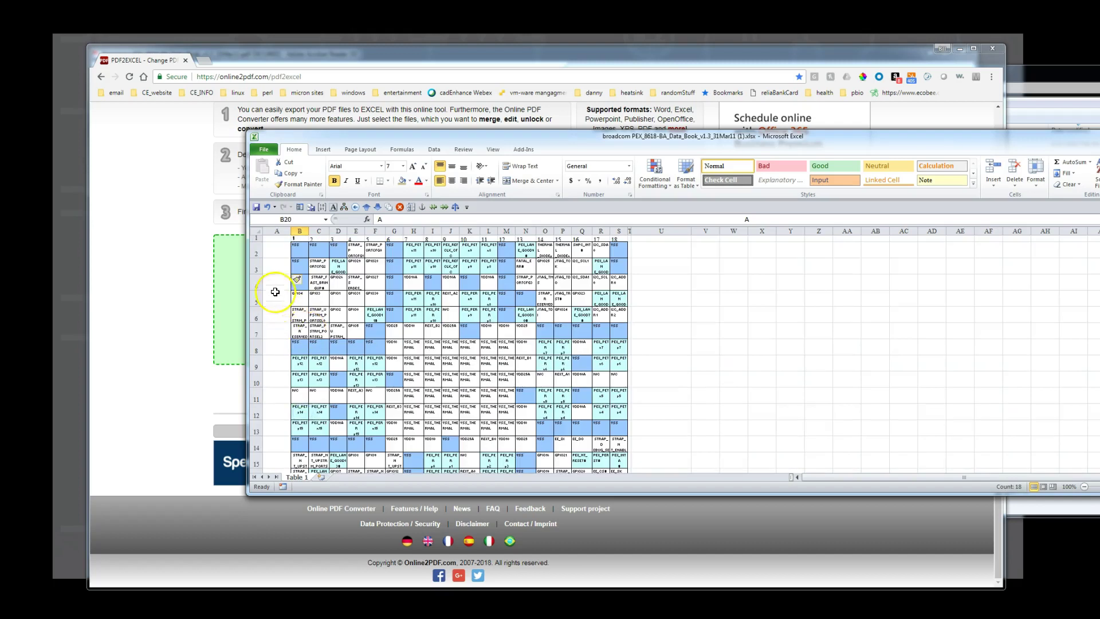
left_click(272, 248)
type("A")
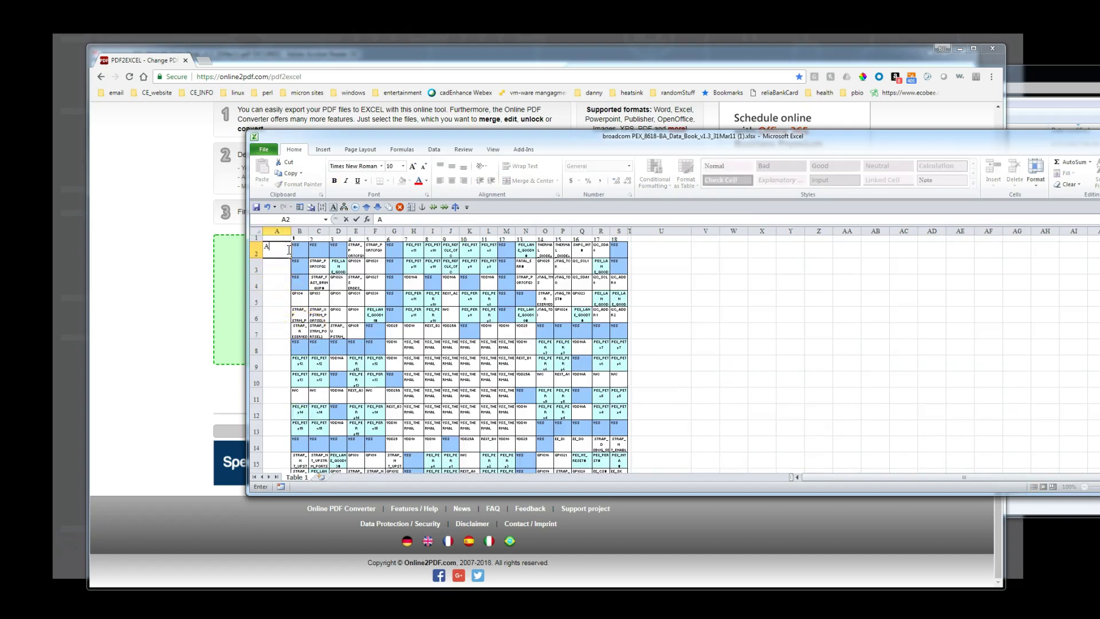
key("Return")
type("B")
key("Return")
type("C")
key("Return")
type("D")
key("Return")
type("E")
key("Return")
type("F")
key("Return")
type("\\")
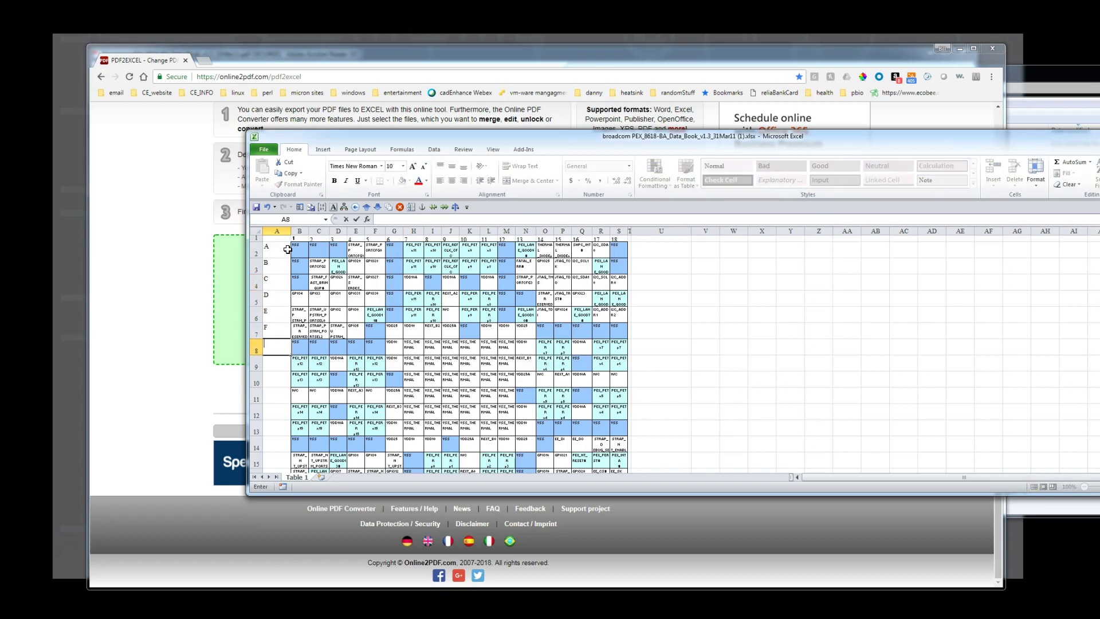
key("Return")
type("H")
key("Return")
type("J")
key("Return")
type("K")
key("Return")
type("L")
key("Return")
type("M N P R T U V")
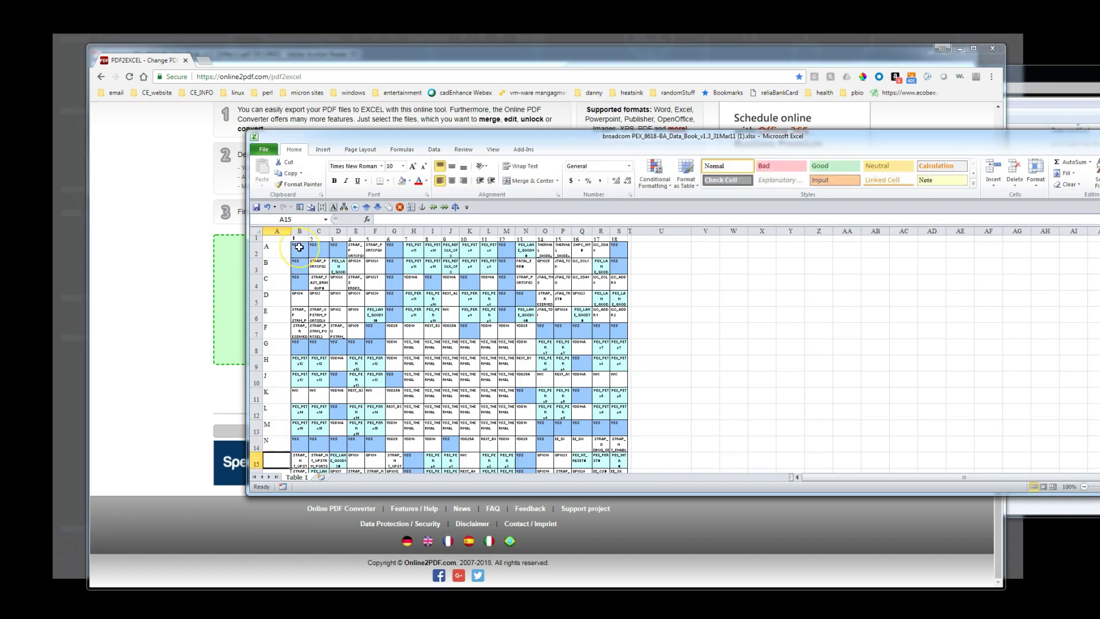
Delete the leftover rows below the ball table holding the duplicate row letters, column numbers and page footer
scroll(344, 343, "down", 4)
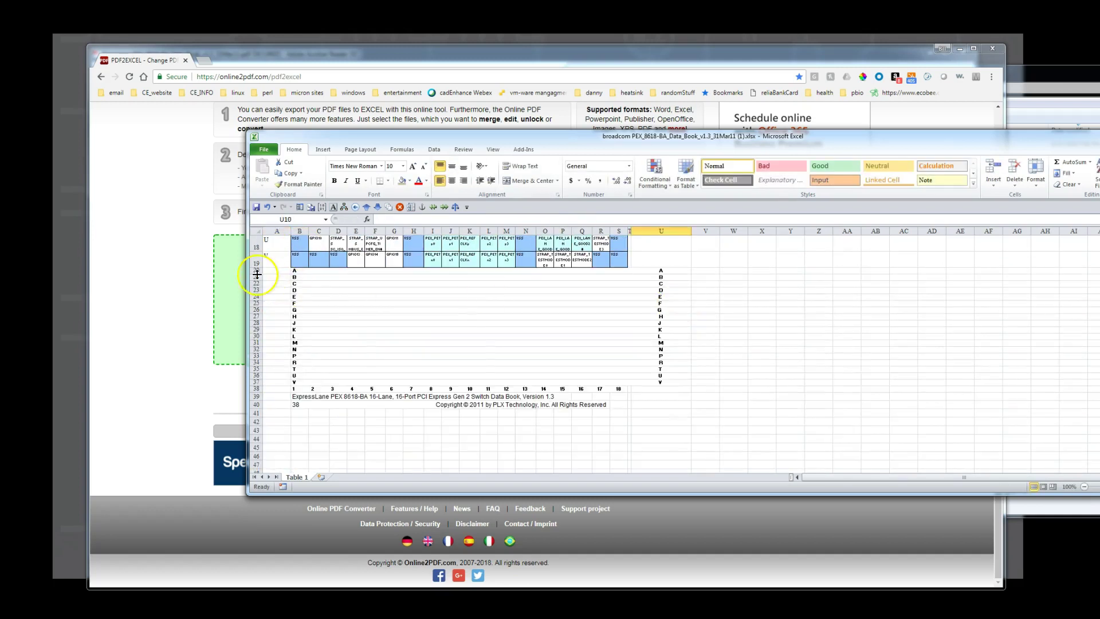
left_click(257, 254)
right_click(256, 254)
left_click(295, 347)
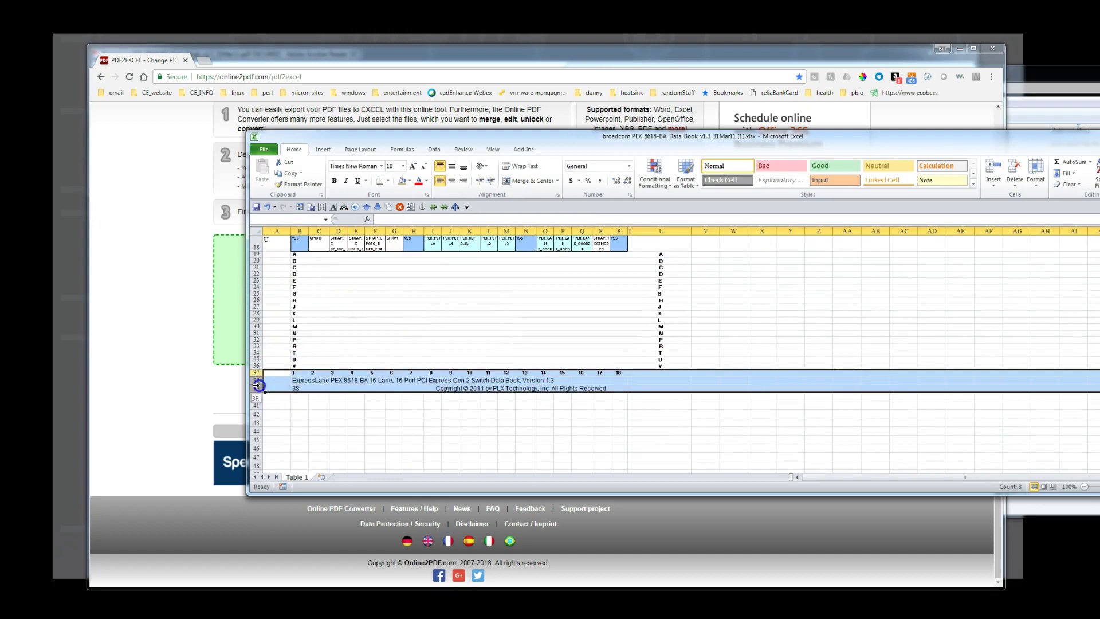
right_click(257, 386)
left_click_drag(256, 255, 257, 388)
right_click(281, 392)
left_click(298, 335)
scroll(411, 309, "up", 6)
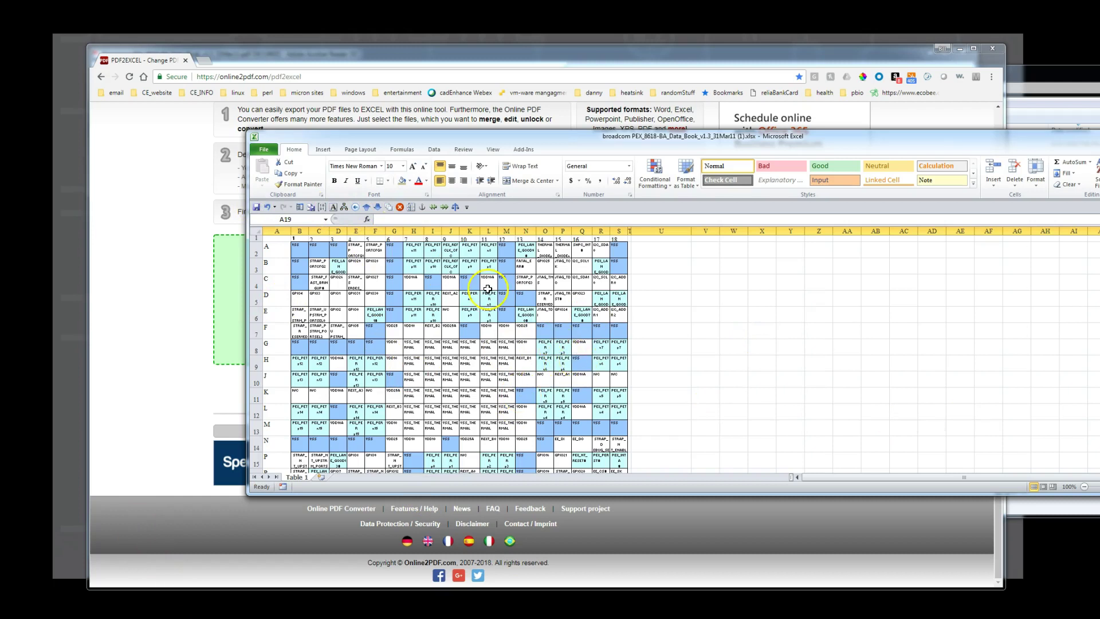
scroll(454, 295, "down", 4)
scroll(454, 296, "up", 4)
Try to export the Table 1 sheet to a CSV file with the export macro's default path
left_click(321, 207)
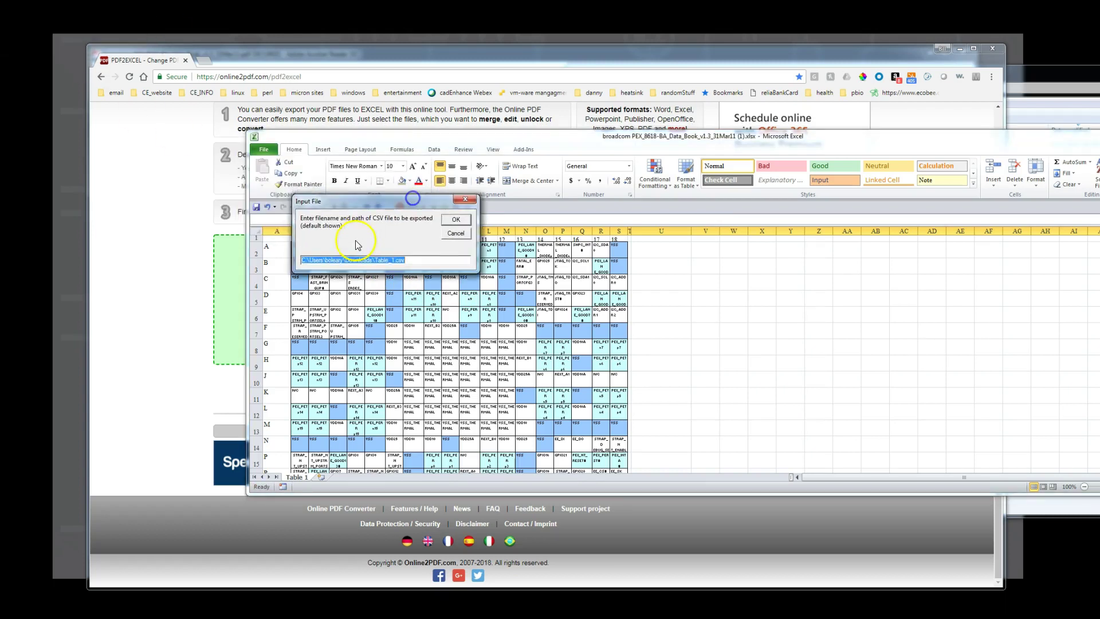
left_click(468, 219)
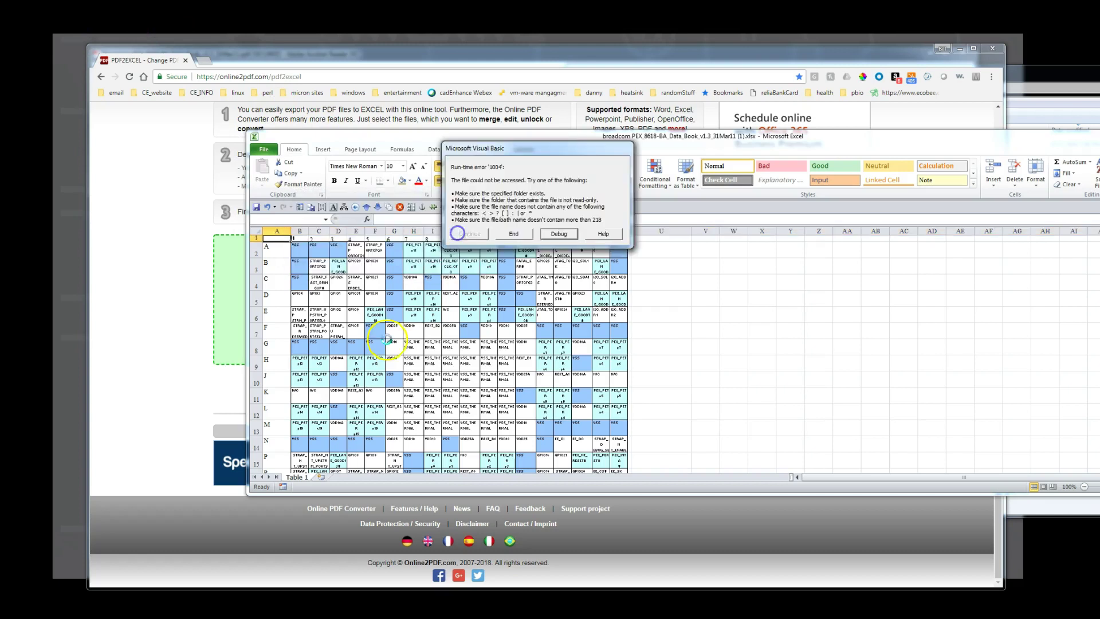
left_click(520, 235)
Rename the sheet as PEX8616_PINOUT and export it to the Downloads folder as PEX8616_PINOUT.csv
double_click(297, 478)
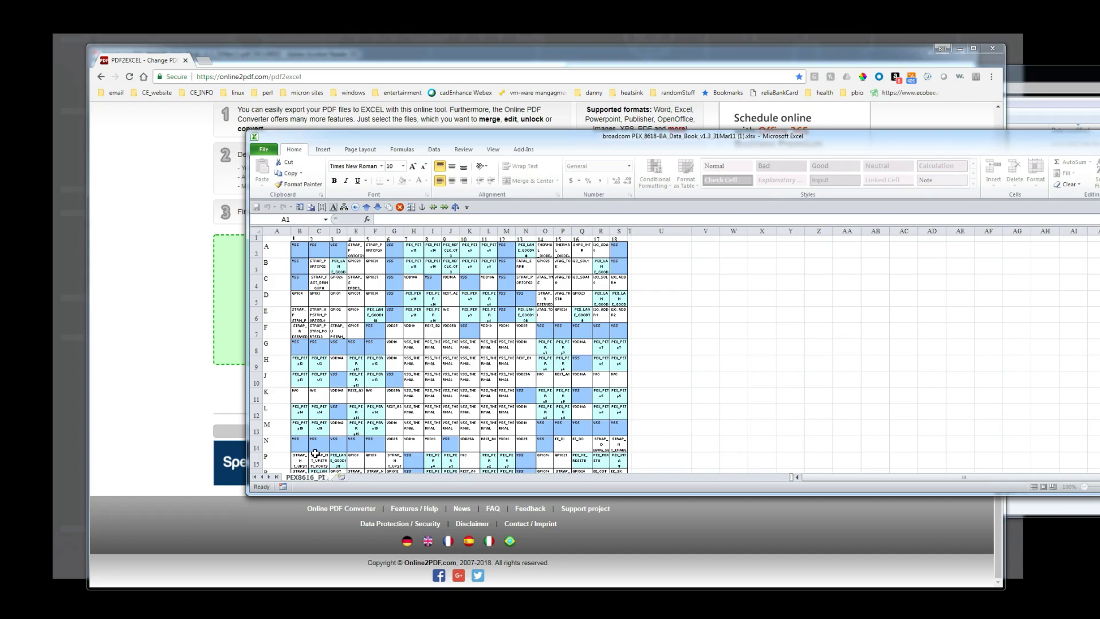
left_click(322, 206)
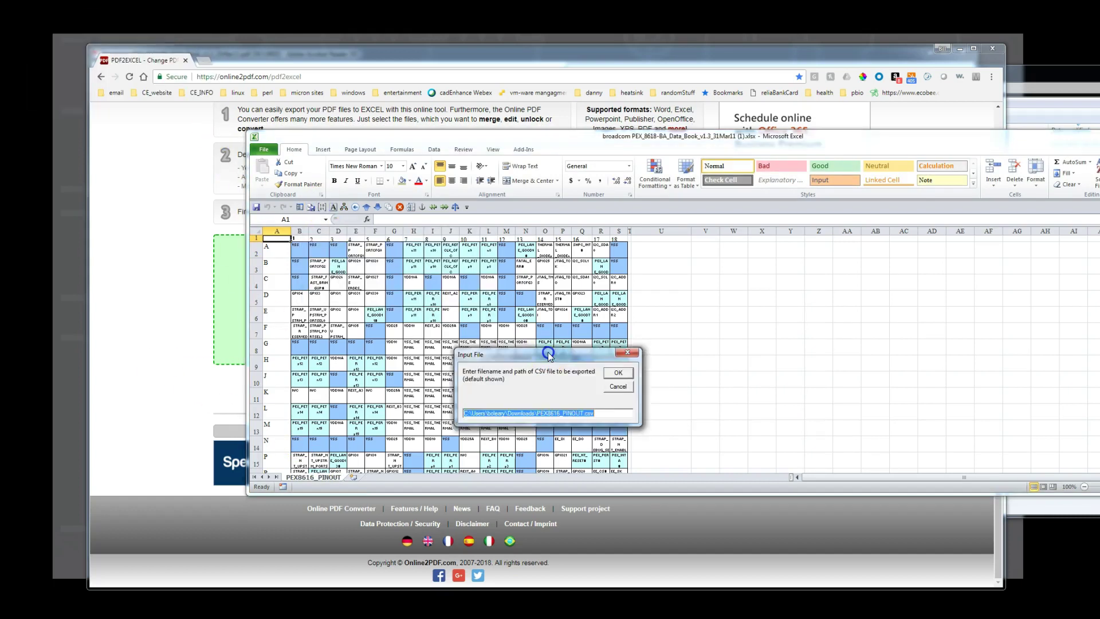
left_click(615, 371)
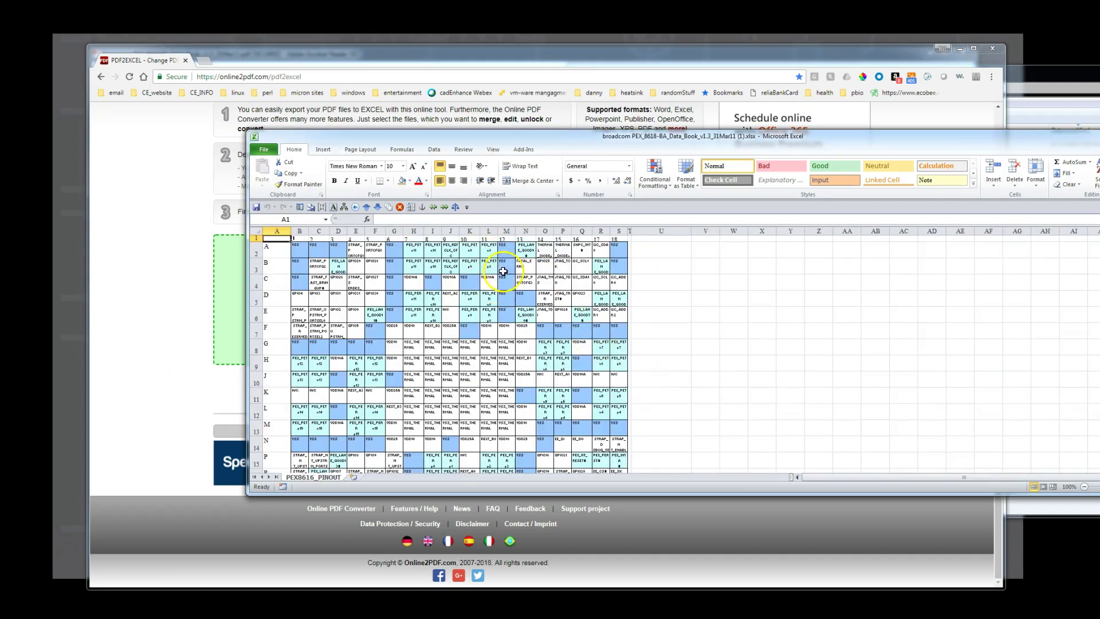
Close the ball table workbook and the ce_excel_macros_ak.xlsm workbook
left_click_drag(918, 143, 804, 144)
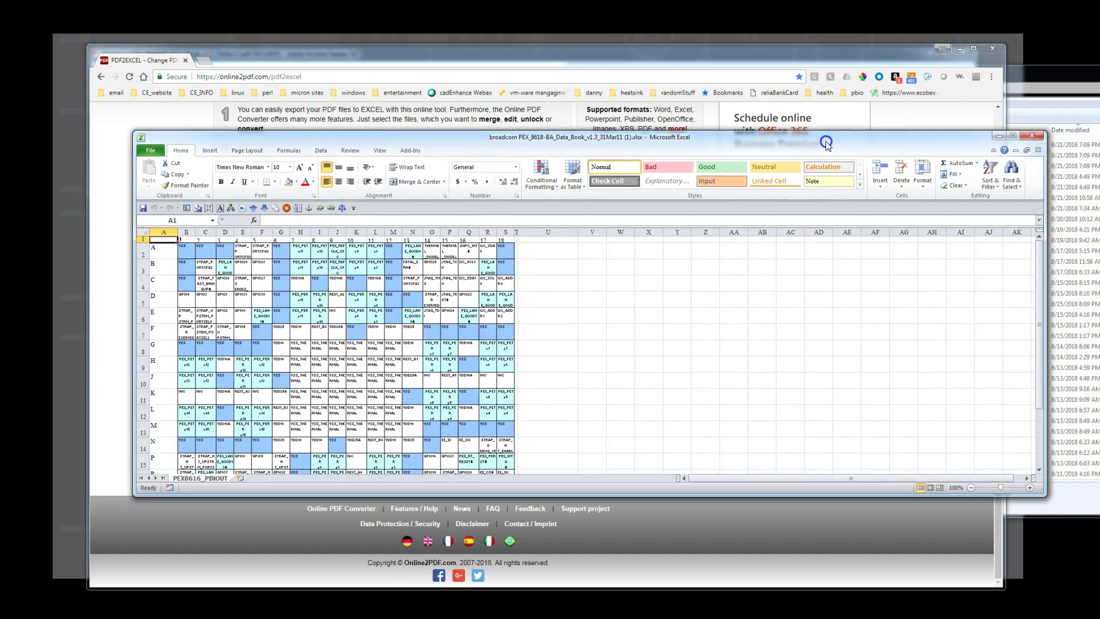
left_click(1035, 136)
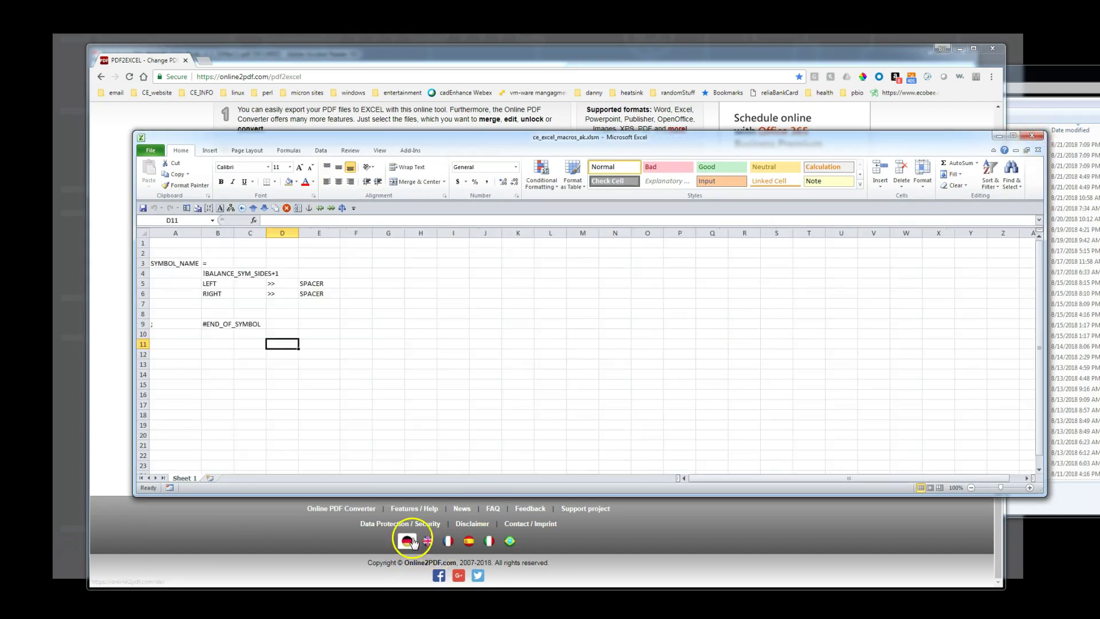
left_click(1032, 136)
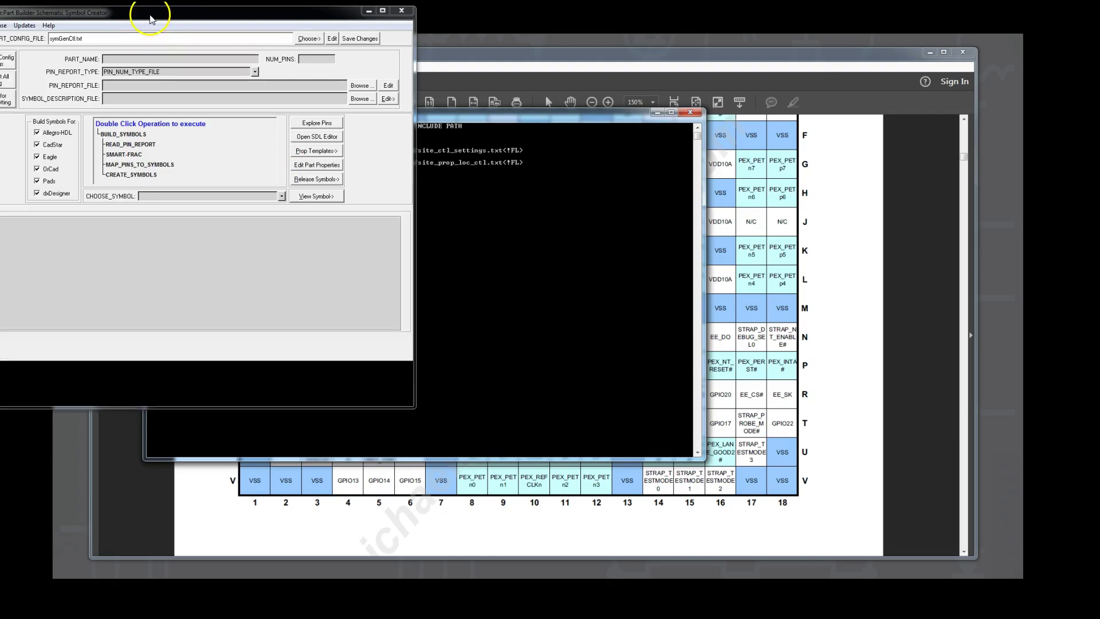
In CadEnhance Part Builder, create the new part PEX8616_NEW in C:/cadEnhance/workdir and save its configuration as symGenCtl.txt
mouse_move(150, 16)
left_mouse_down()
mouse_move(466, 190)
mouse_move(484, 142)
left_mouse_up()
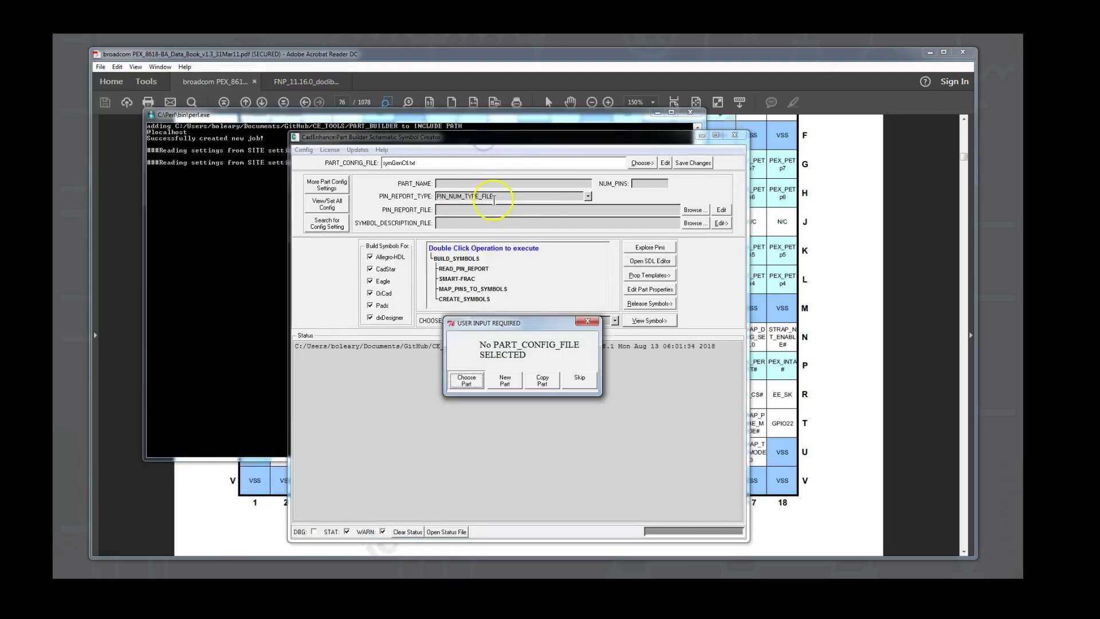
left_click(507, 388)
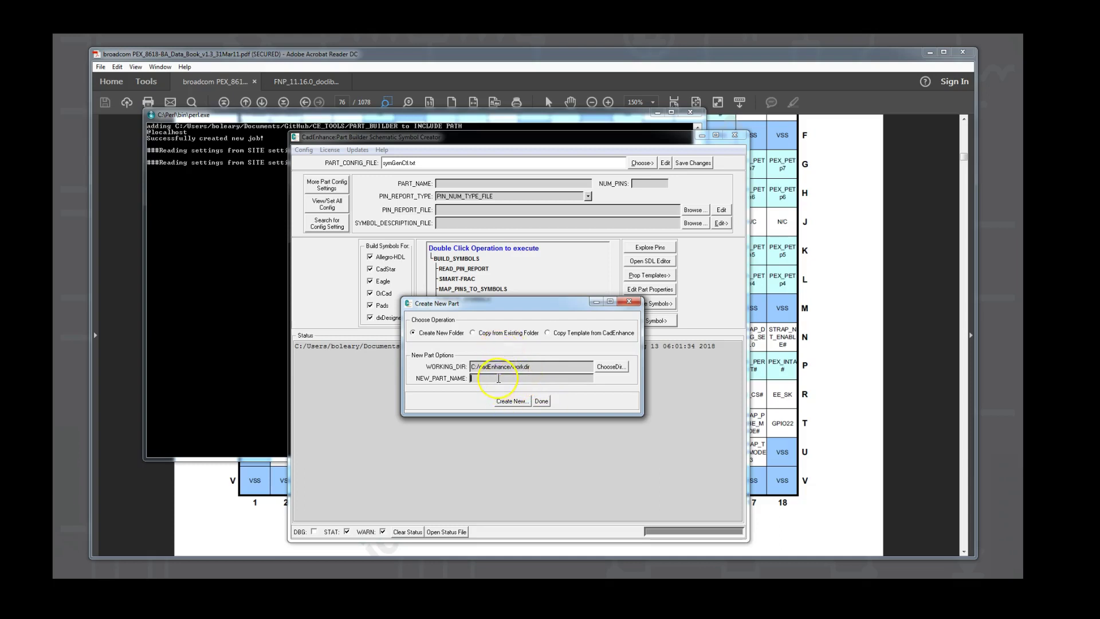
mouse_move(499, 378)
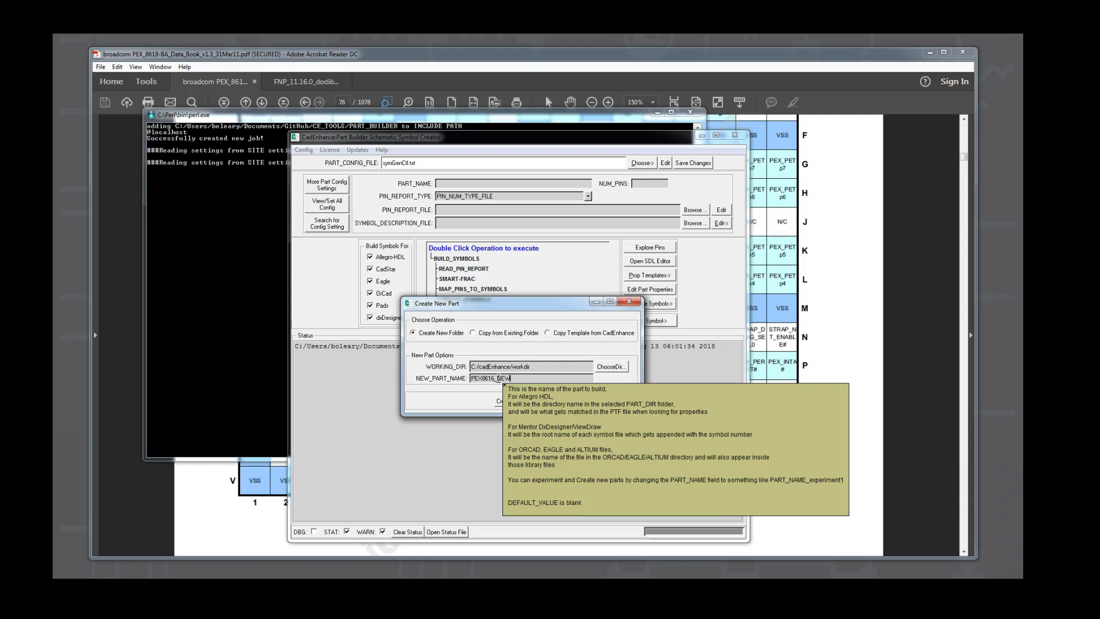
left_click(514, 401)
left_click(541, 402)
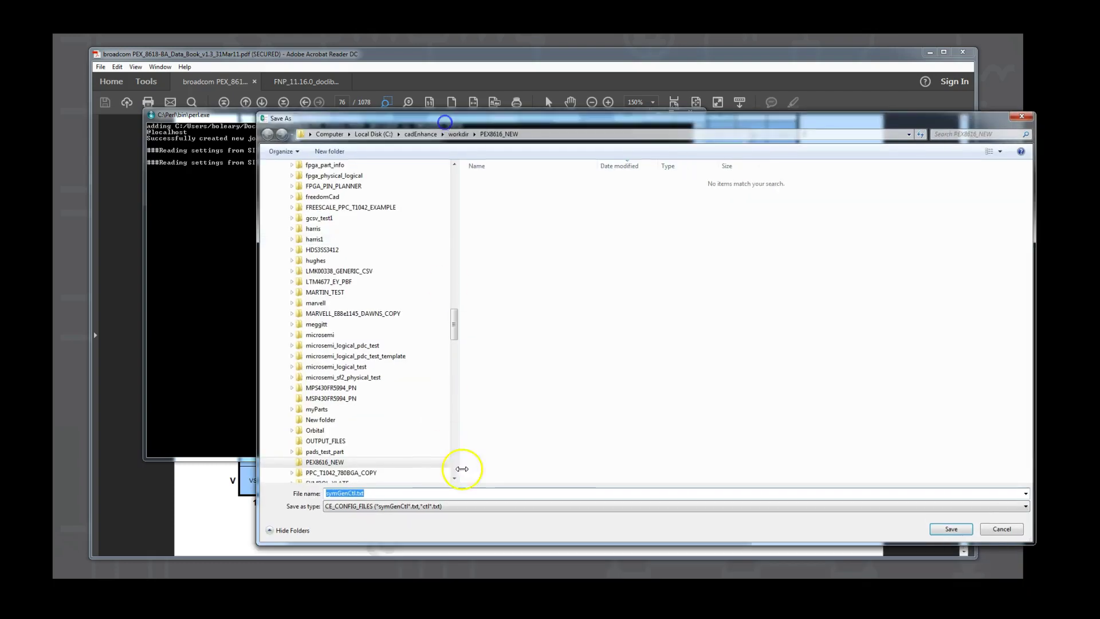
left_click(949, 528)
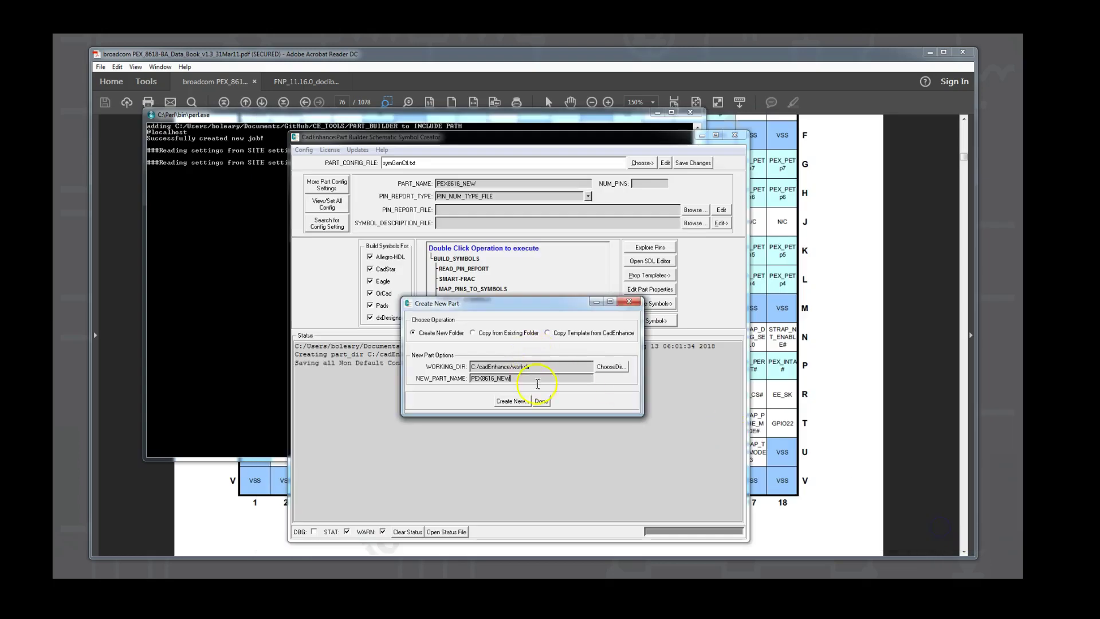
left_click(541, 401)
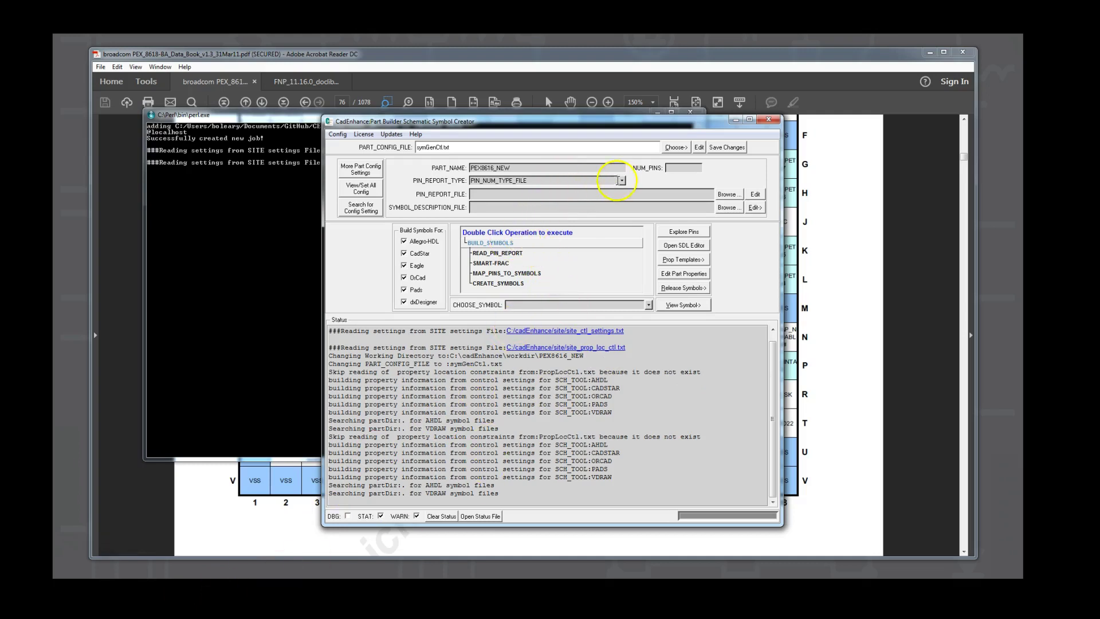
Set the pin report type to SIMPLE_BGA and load PEX8616_PINOUT.csv from Downloads as the pin report file, making a local copy
left_click(622, 181)
left_click(527, 214)
left_click(729, 194)
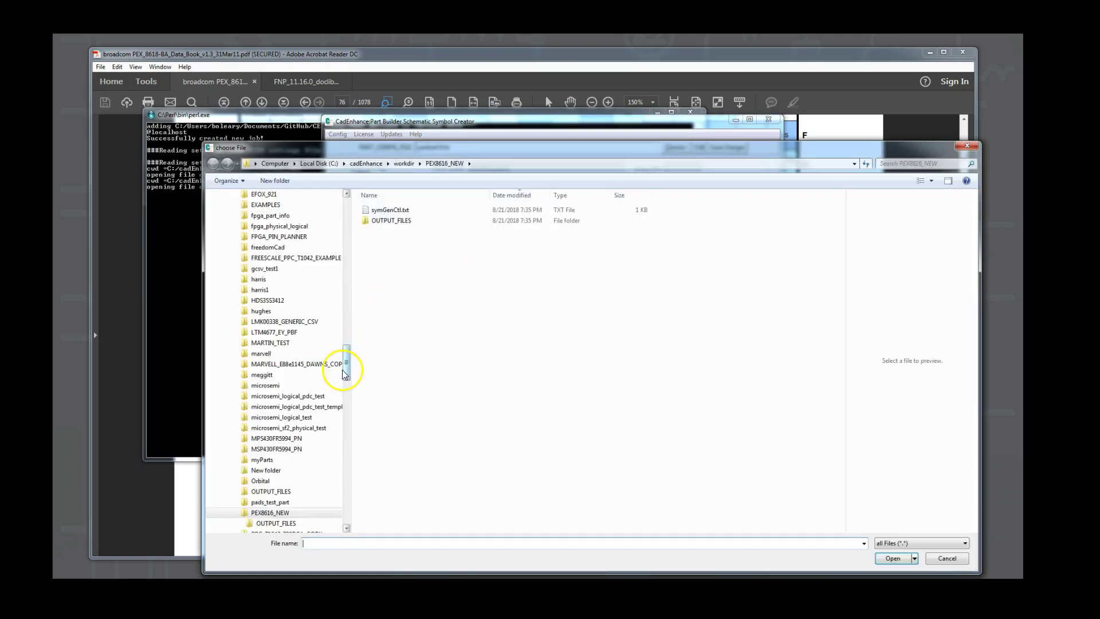
left_click_drag(347, 361, 352, 234)
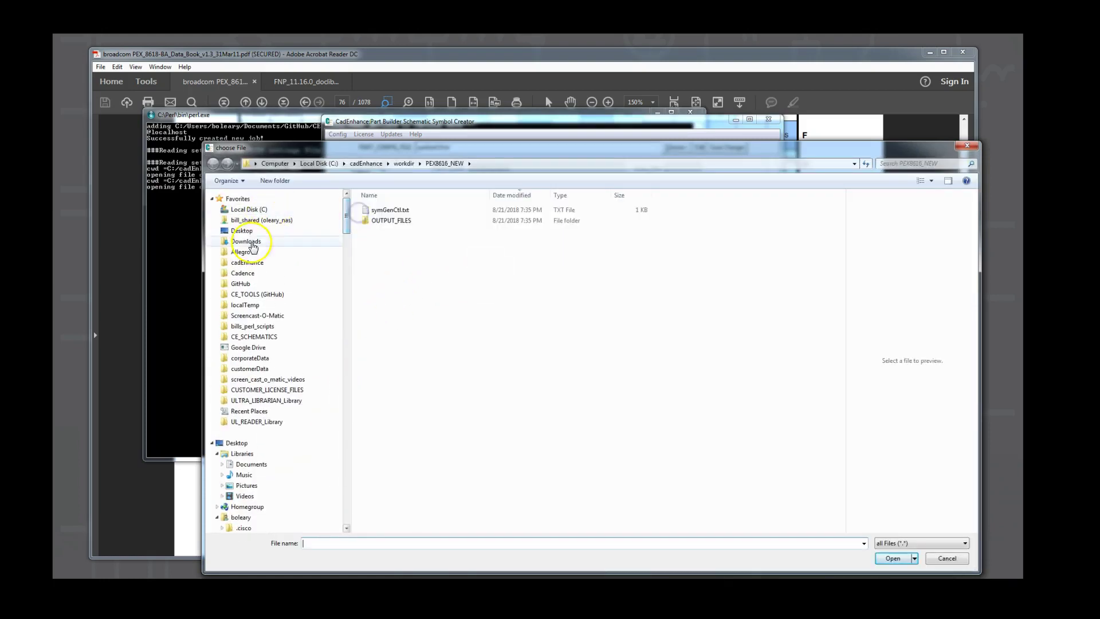
left_click(246, 242)
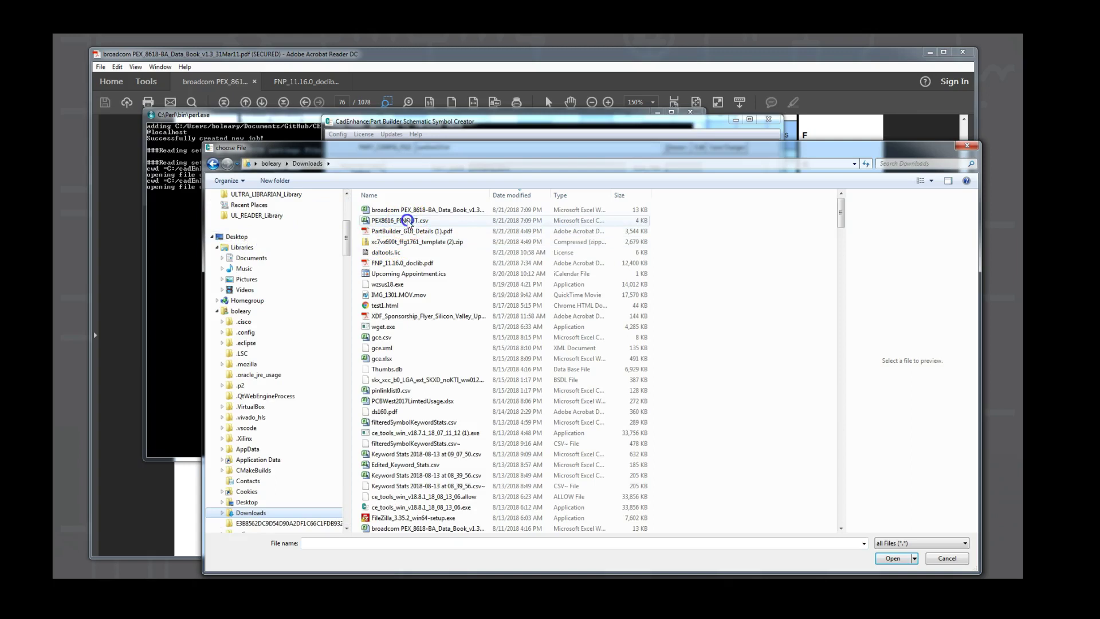
left_click(401, 221)
left_click(894, 559)
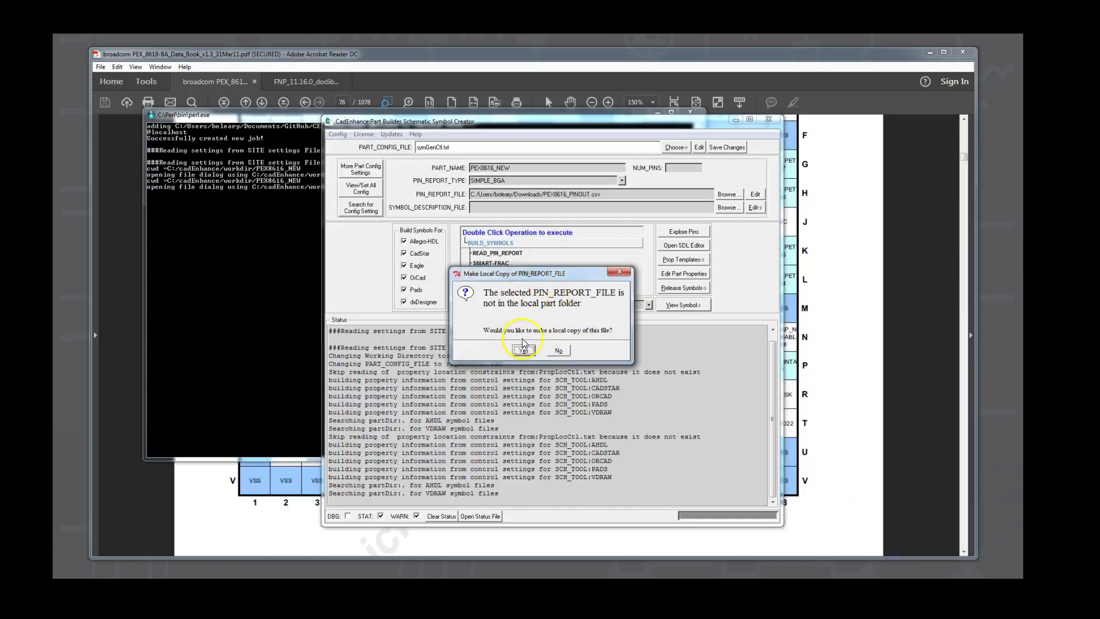
left_click(523, 350)
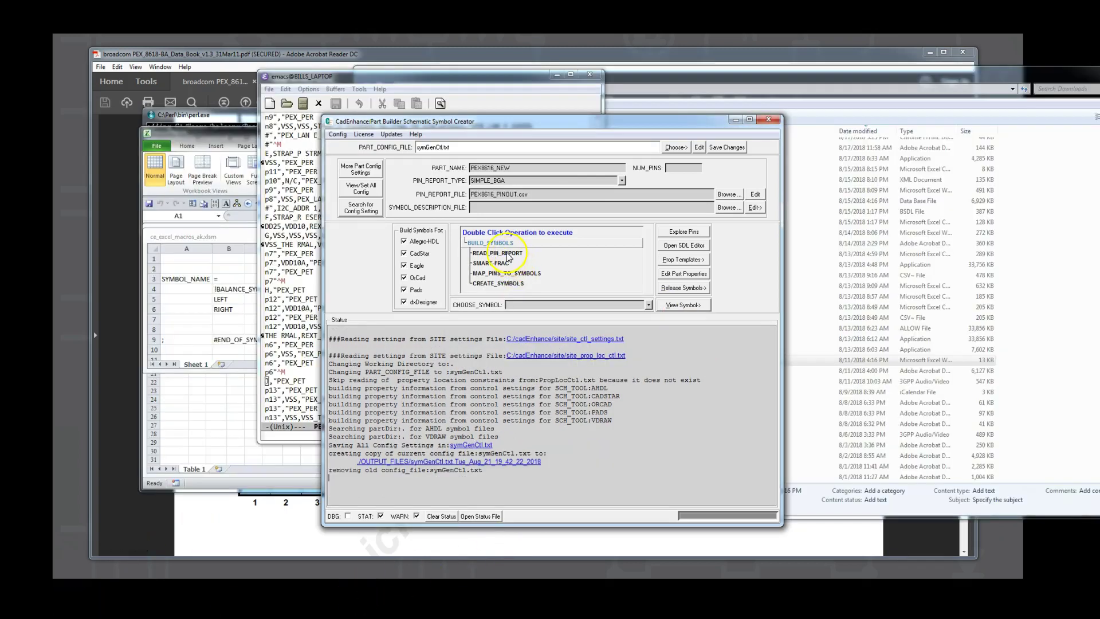
Run READ_PIN_REPORT on the pinout file and accept 324 as the NUM_PINS value
double_click(506, 254)
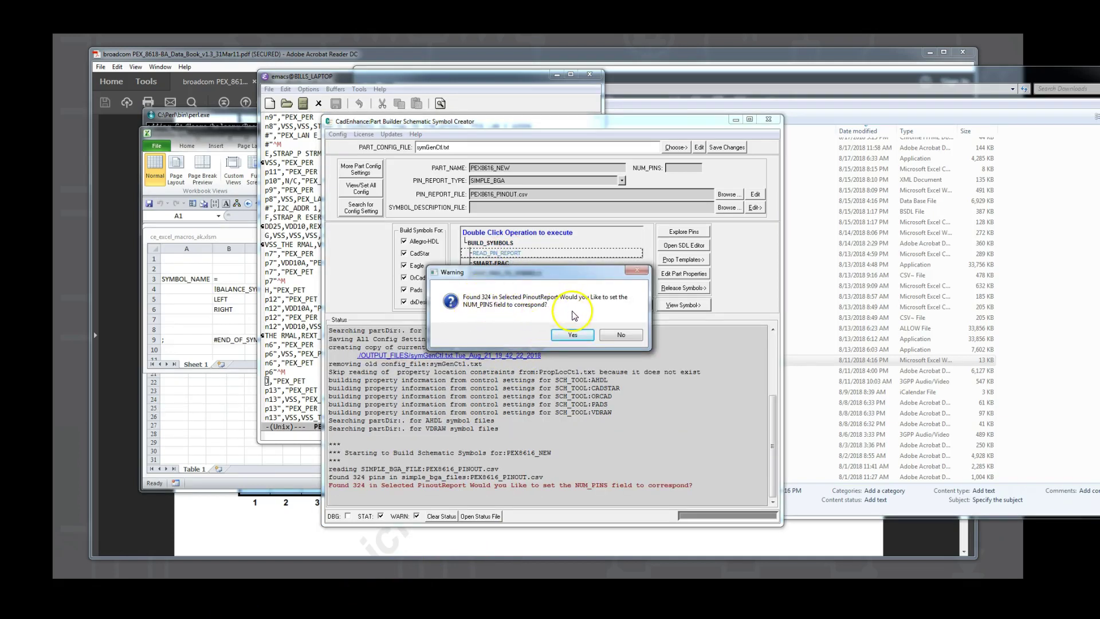
left_click(588, 335)
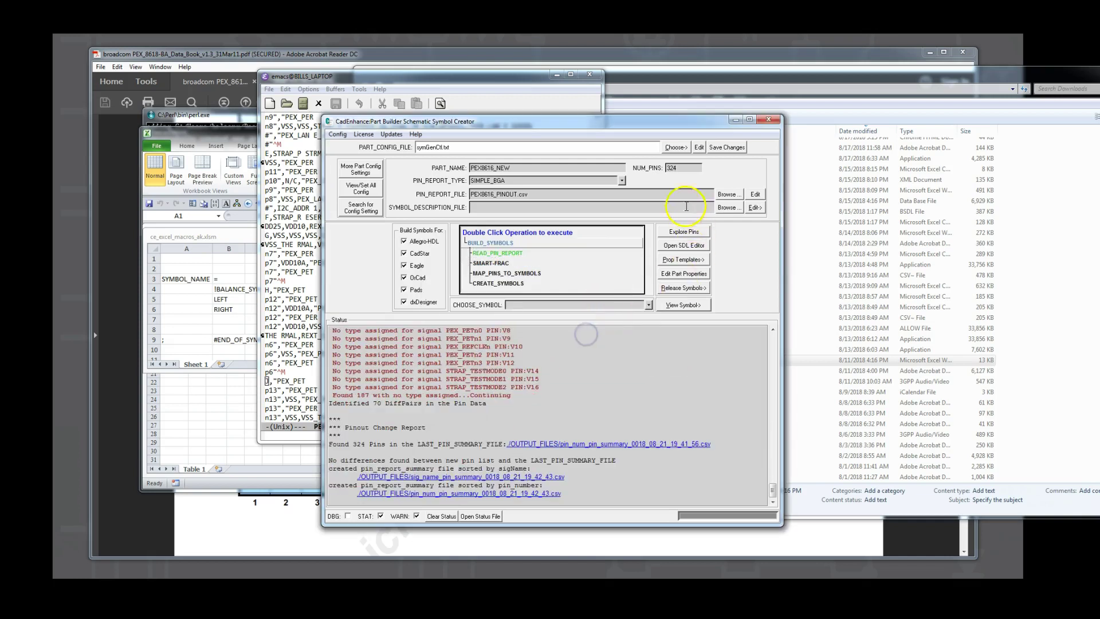
Review the status log's messages about signals without a pin type, and open the pin explorer
scroll(412, 367, "up", 10)
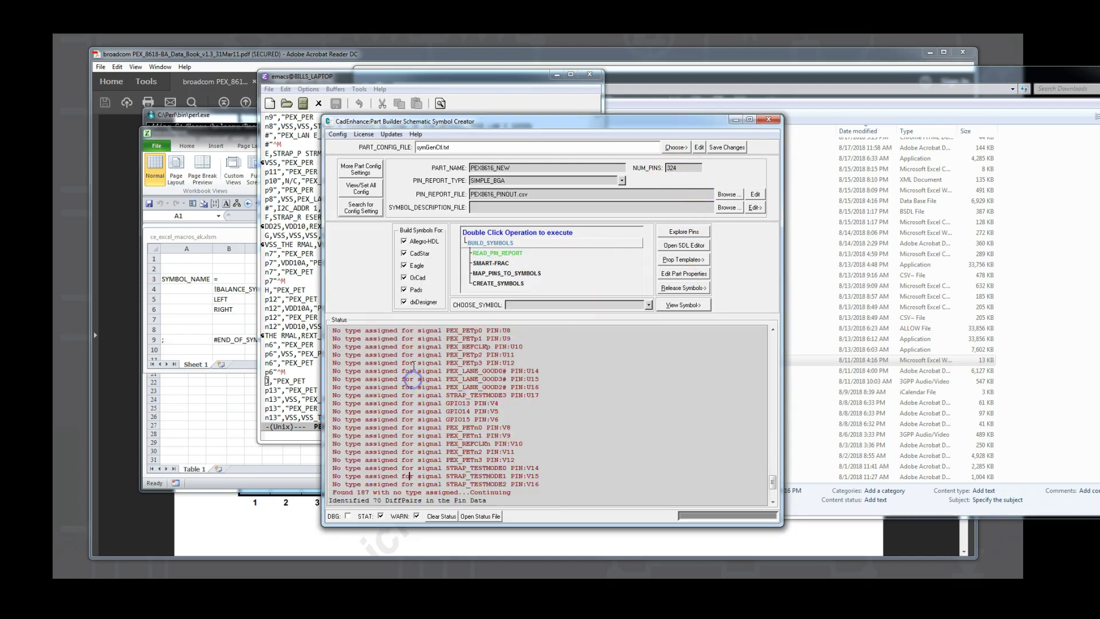
scroll(409, 373, "down", 10)
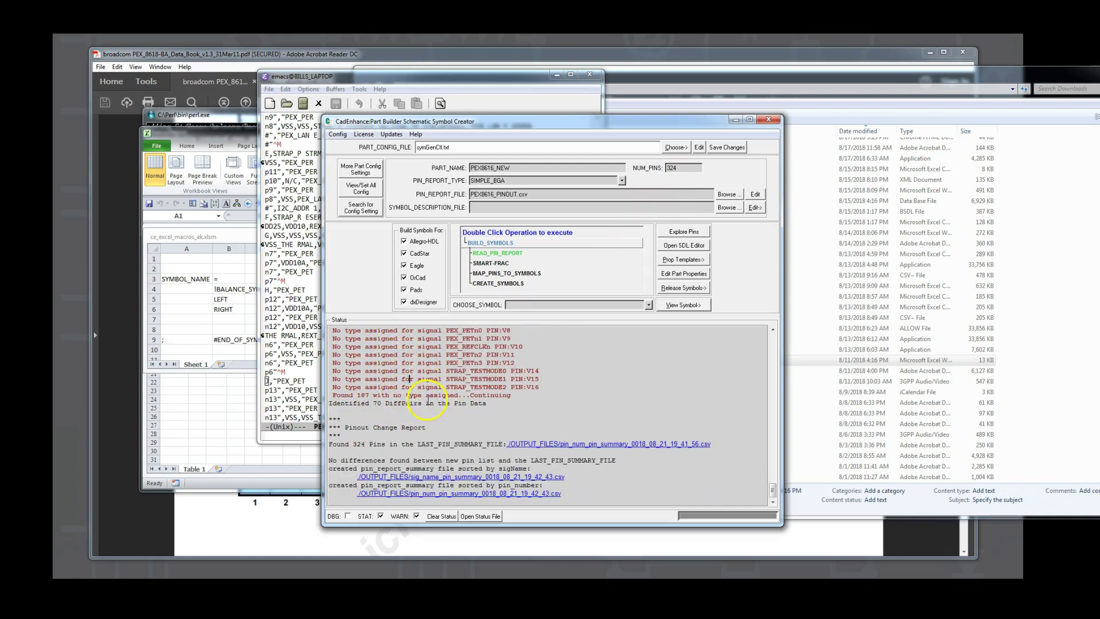
scroll(491, 392, "up", 8)
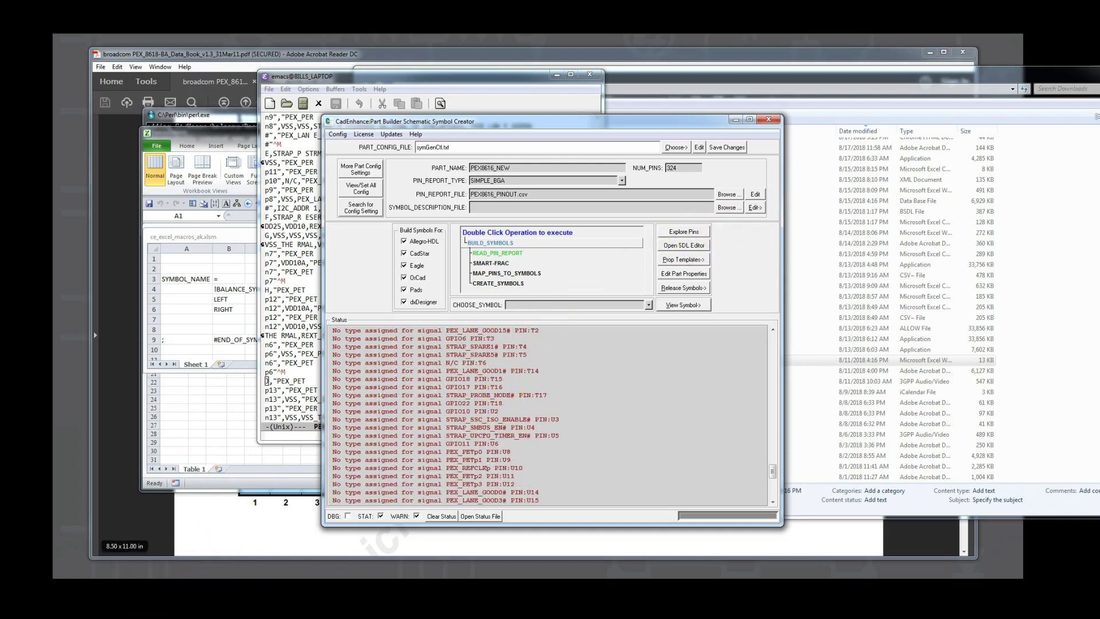
left_click(689, 232)
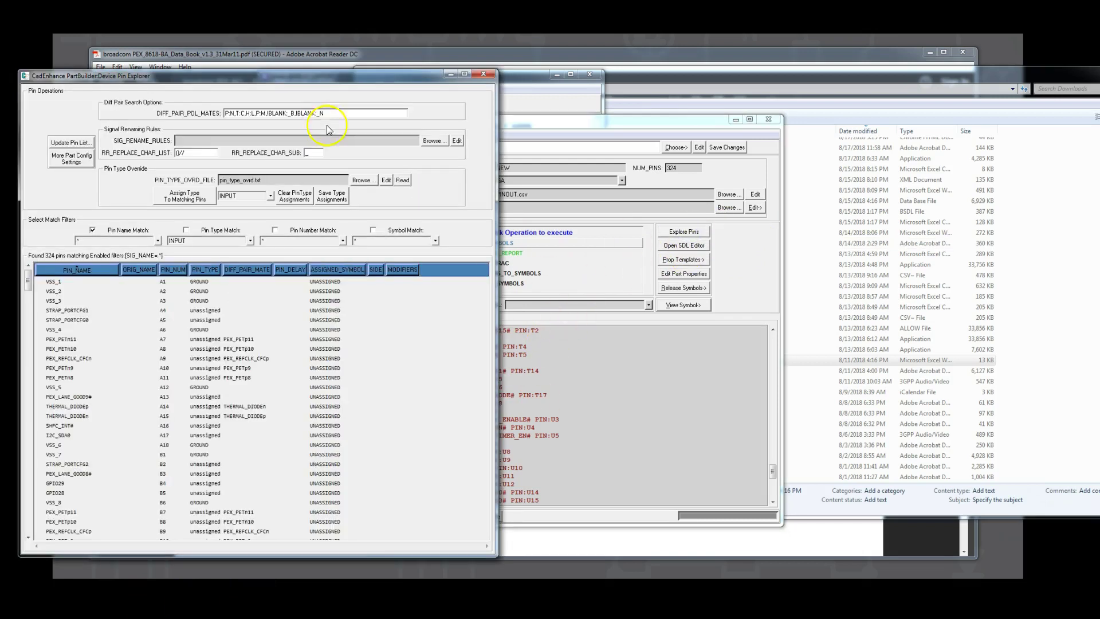
Set the signal rename rules to change N/C to NC and # to _N, and update the pin list
left_click_drag(321, 80, 632, 92)
left_click_drag(533, 89, 533, 53)
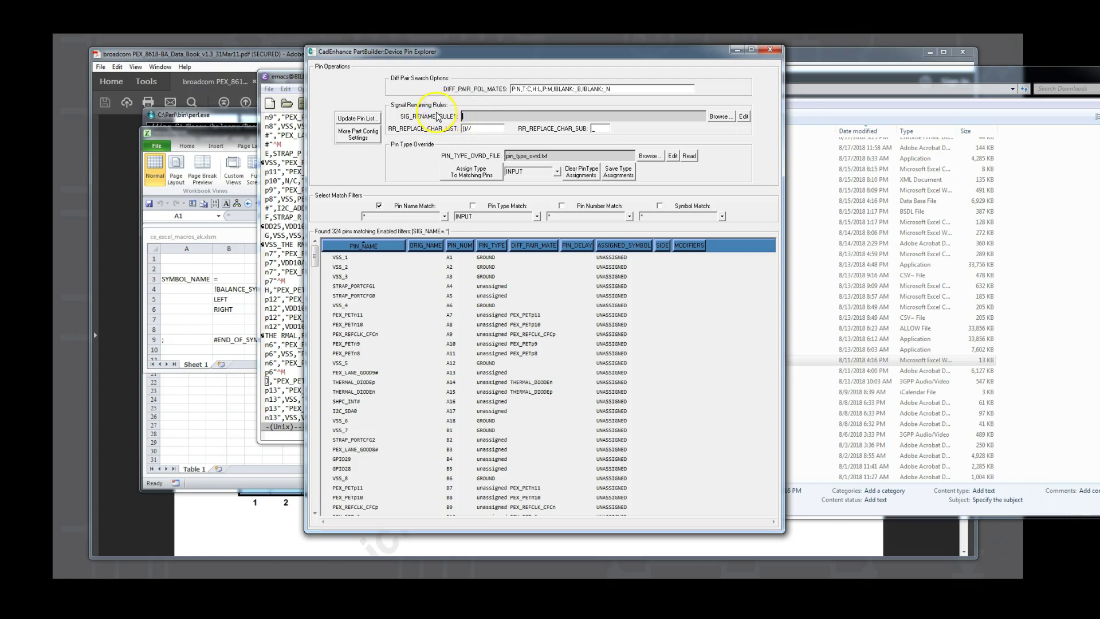
mouse_move(436, 121)
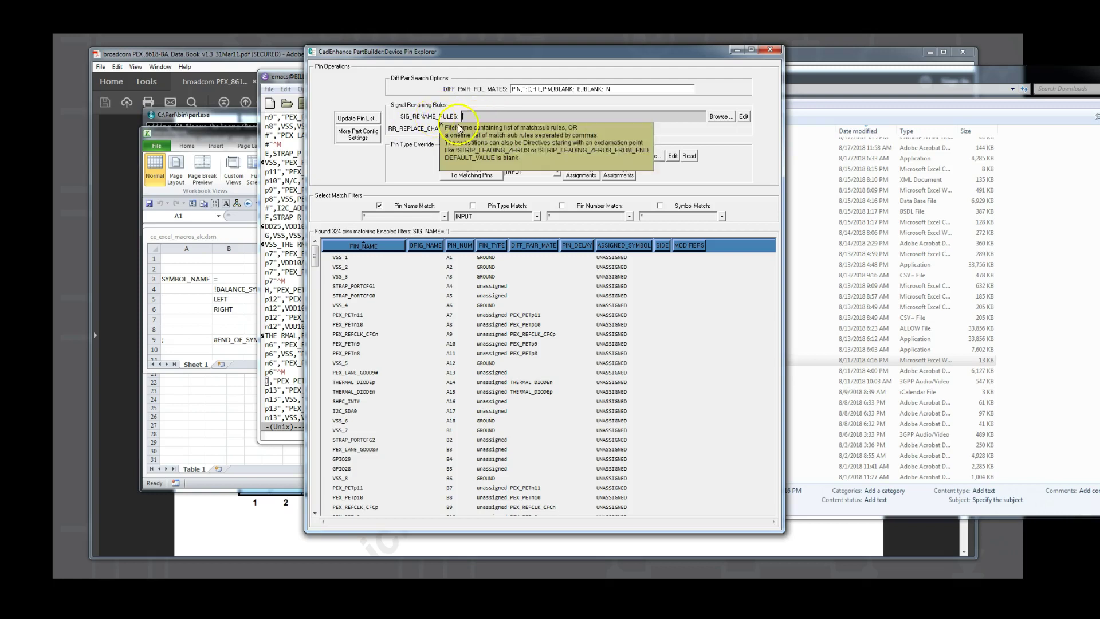
left_click(502, 117)
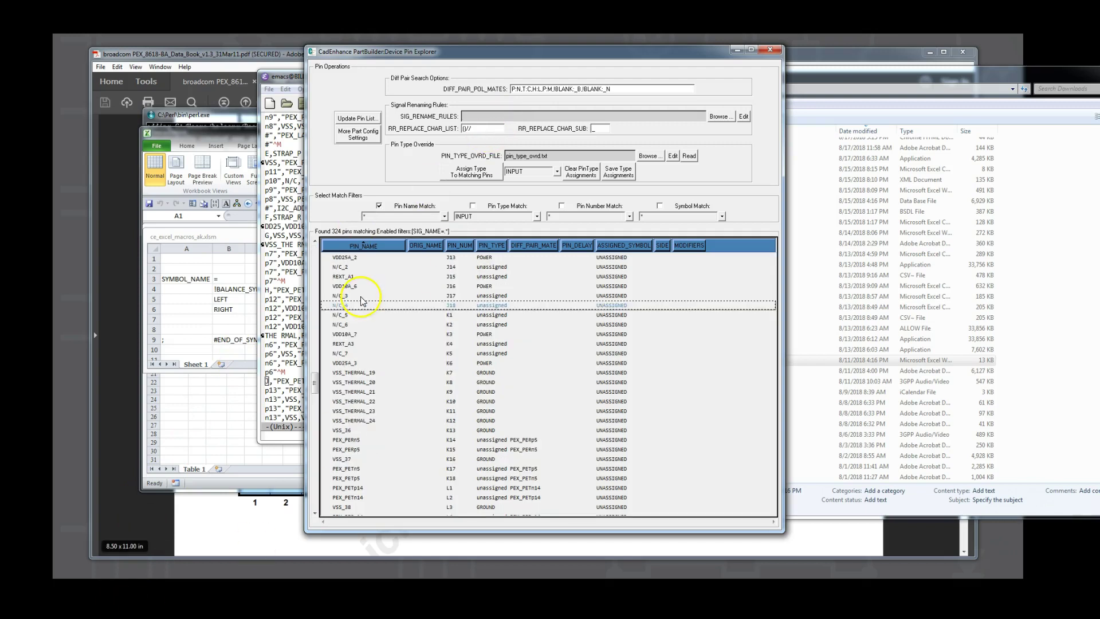
scroll(356, 282, "down", 20)
left_click(344, 325)
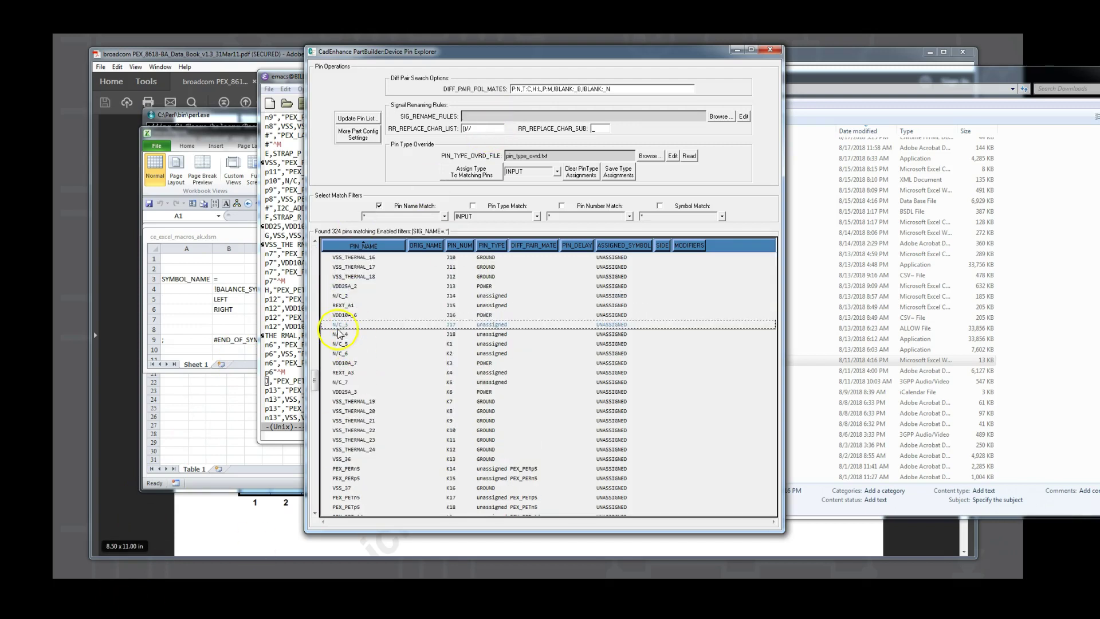
left_click(480, 115)
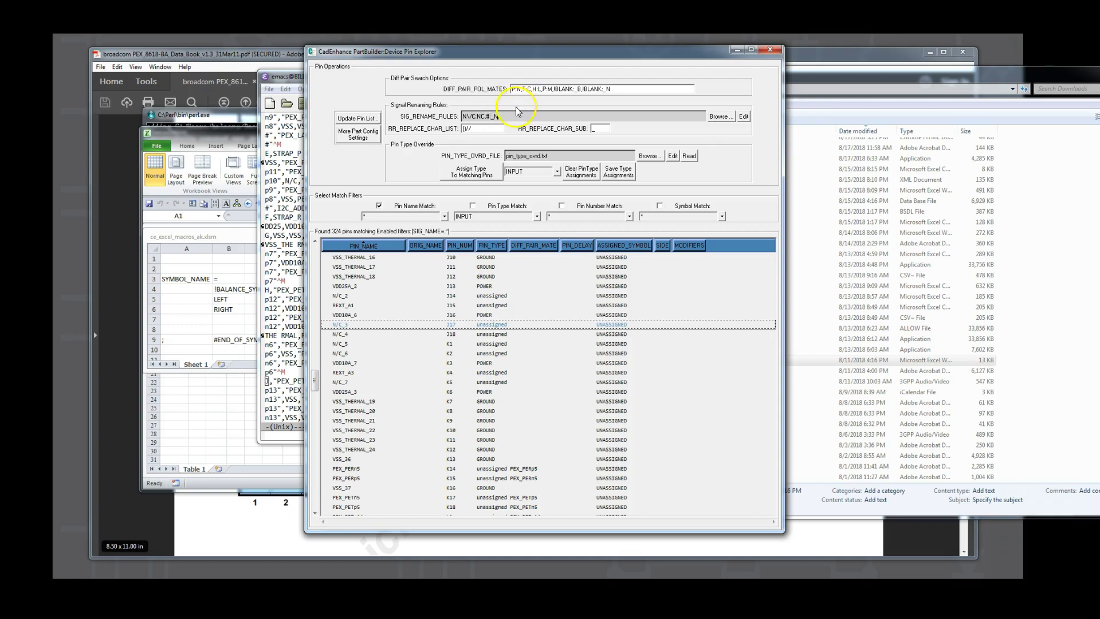
left_click(359, 121)
left_click(359, 122)
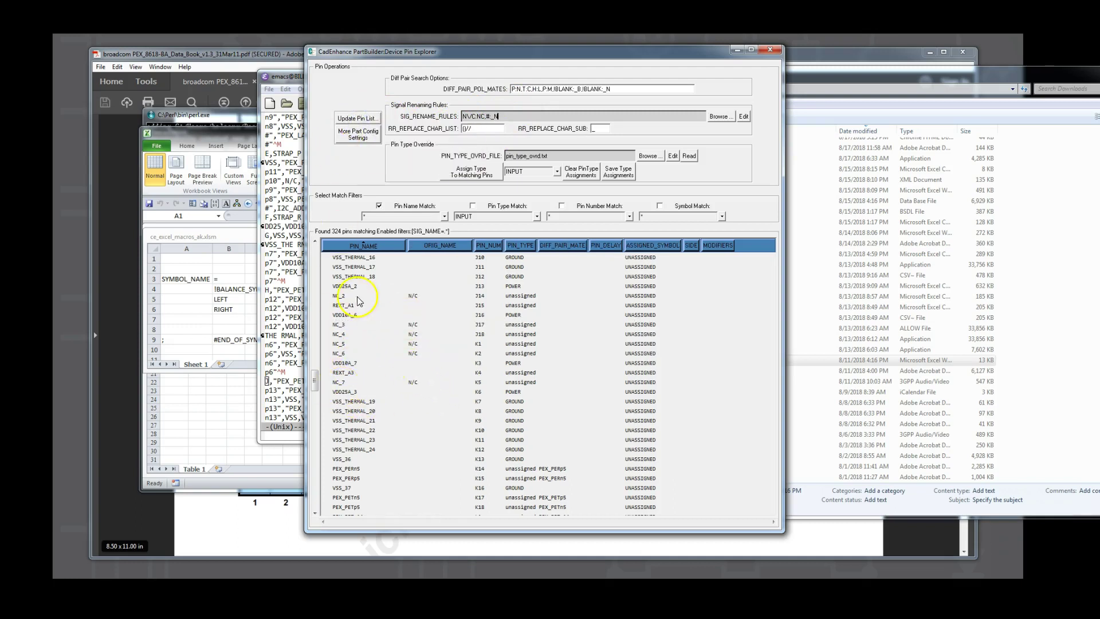
left_click(389, 307)
scroll(388, 308, "up", 4)
scroll(386, 290, "up", 15)
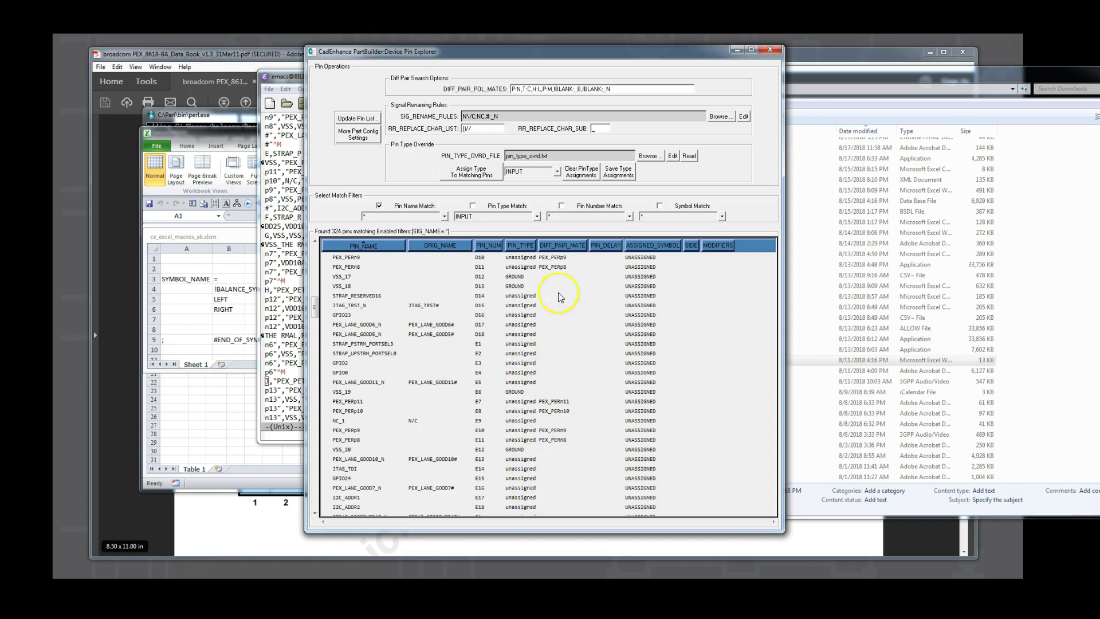
Filter the pins by the name PET and assign the type OUTPUT to all matching pins
left_click(399, 215)
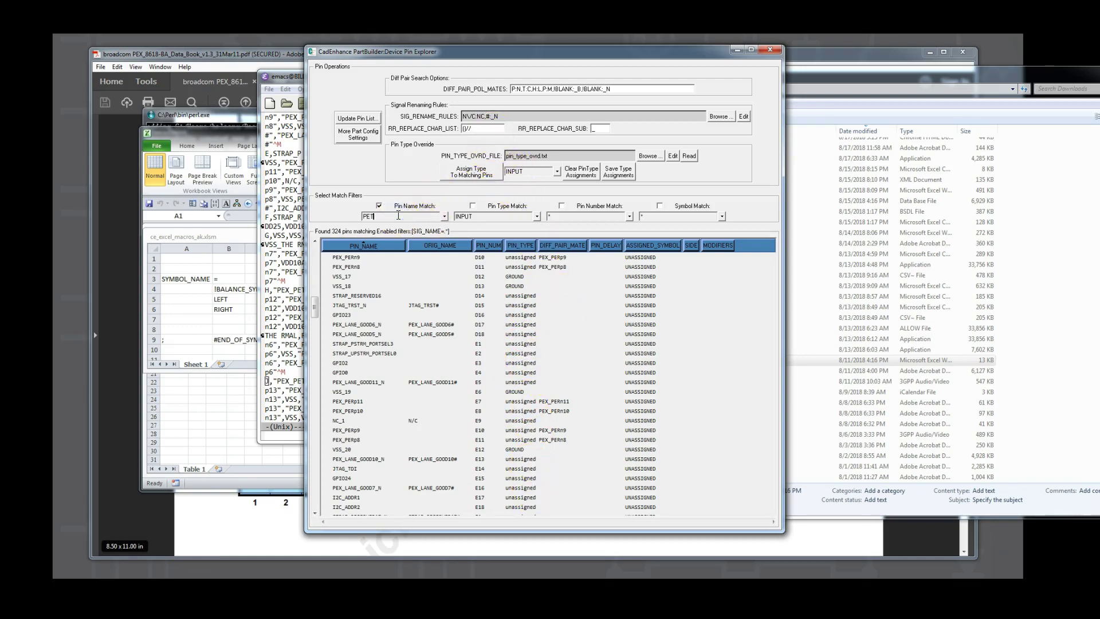
key("Return")
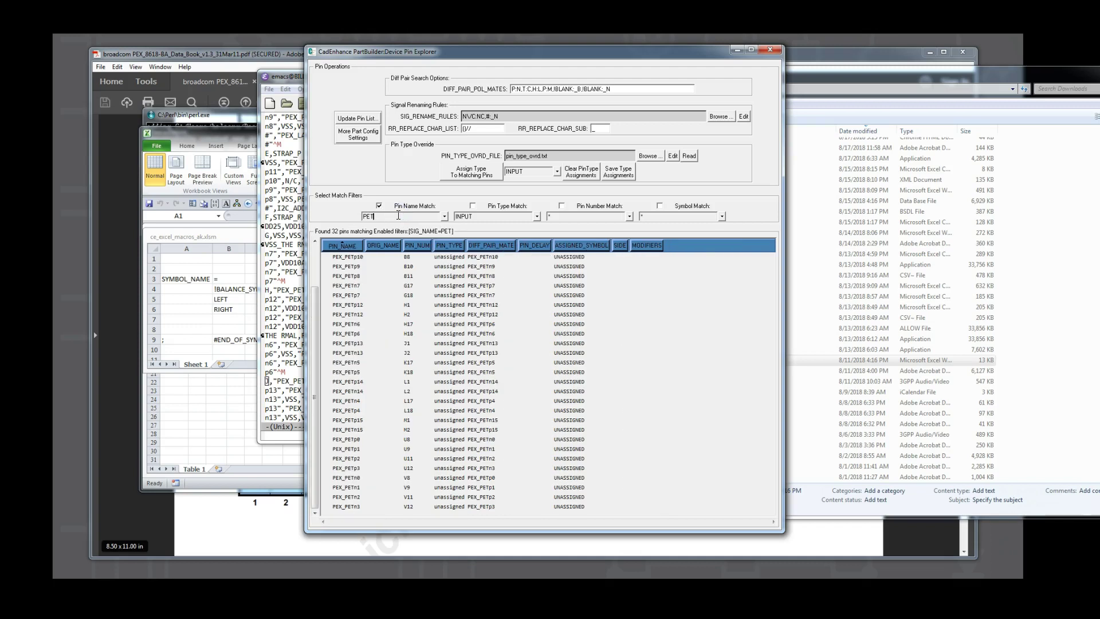
left_click(557, 171)
left_click(533, 186)
left_click(471, 175)
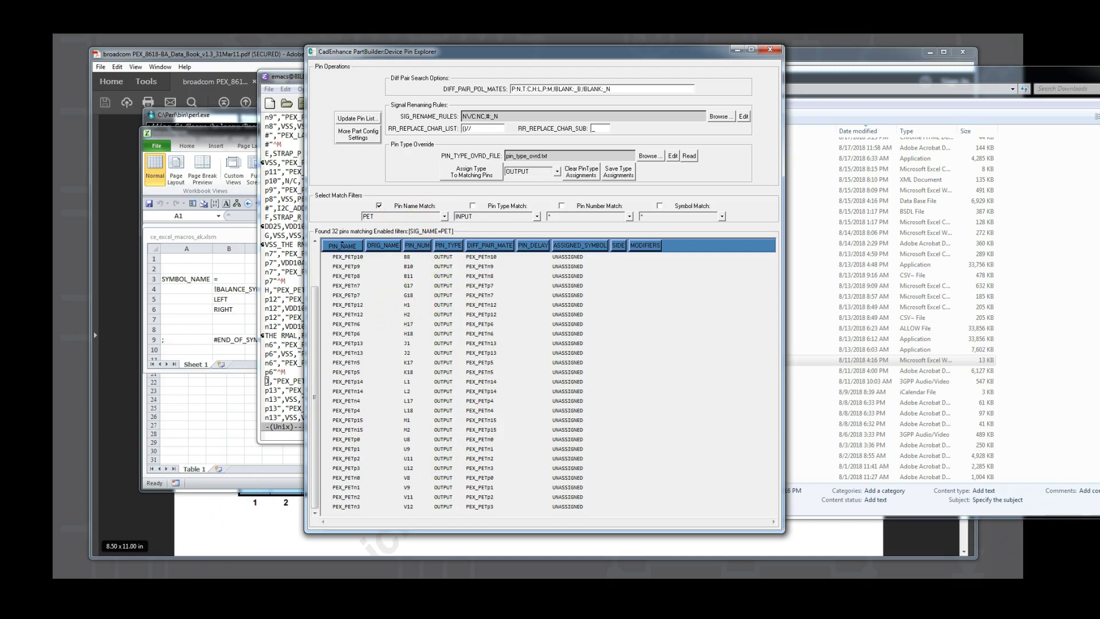
Filter the pins by the name PER and assign the type INPUT to all matching pins
left_click(393, 217)
key("Return")
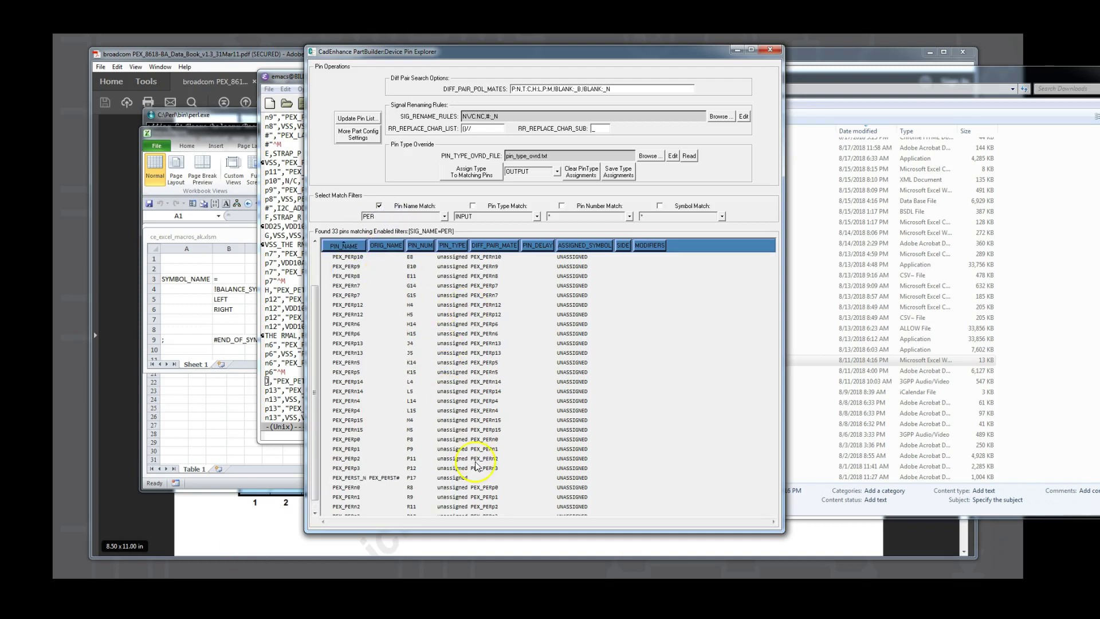
left_click(471, 213)
left_click(557, 171)
left_click(517, 182)
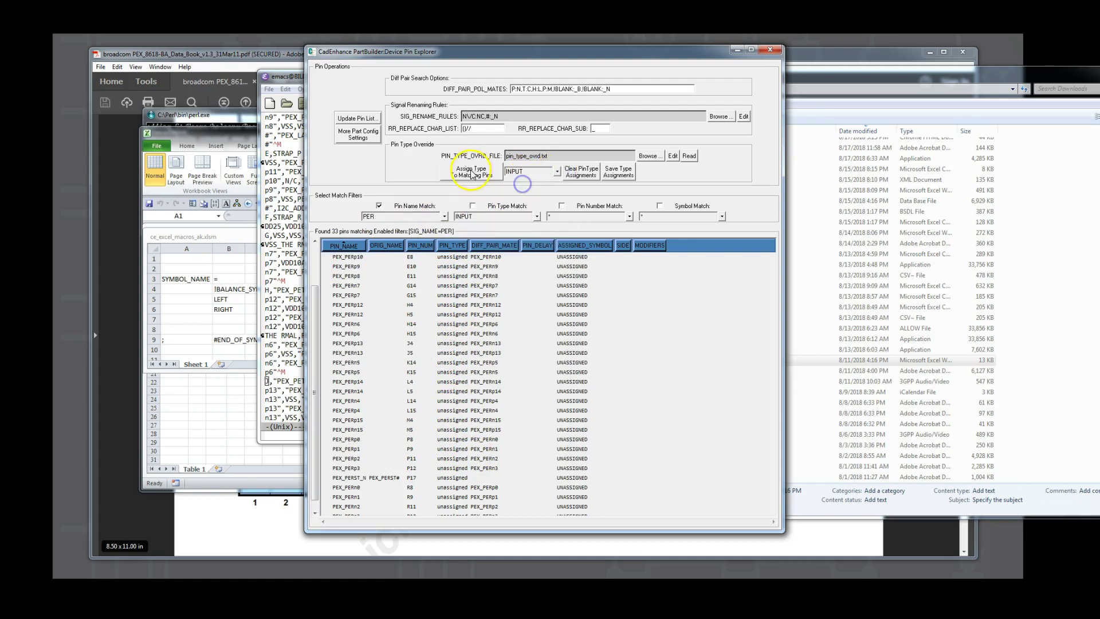
left_click(473, 172)
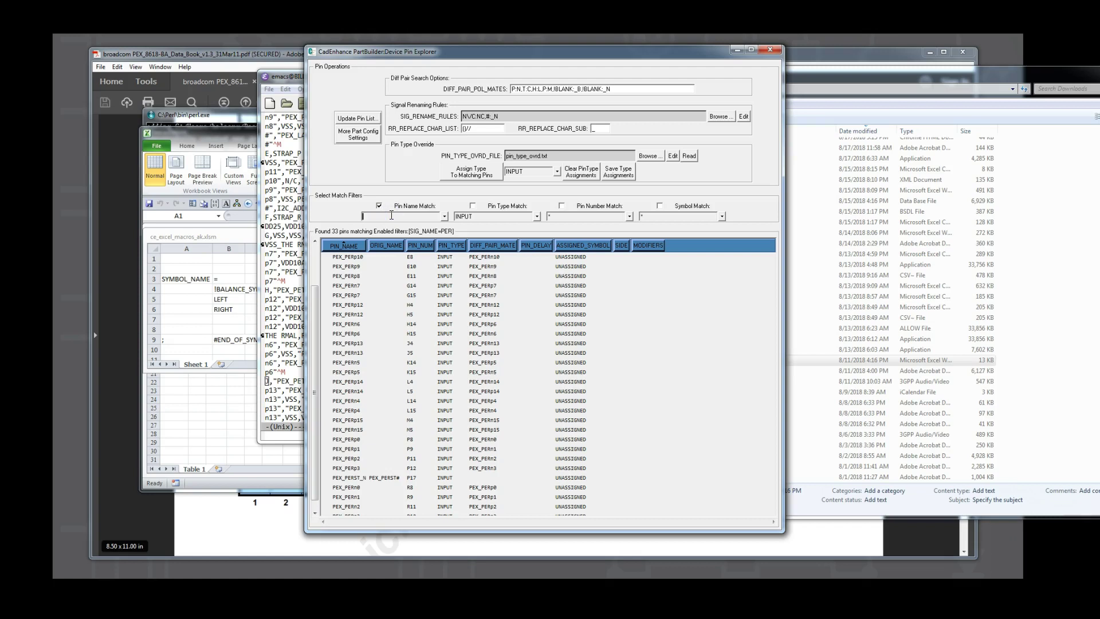
Filter the pins by the name GPIO, assign the type INOUT to all matches, and save the type assignments
key("Return")
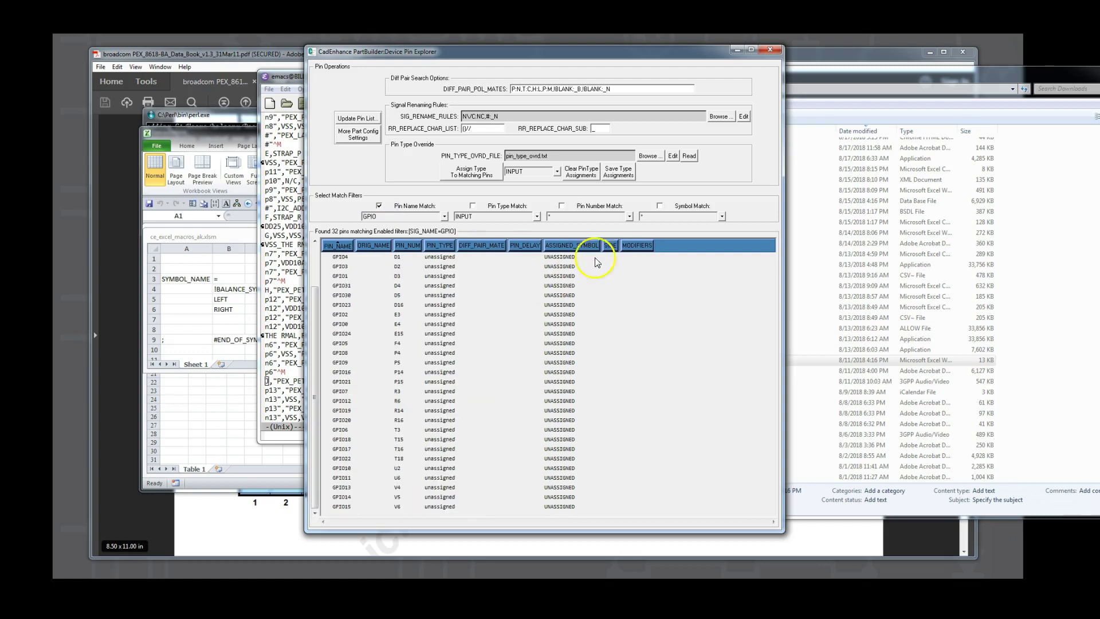
left_click(557, 171)
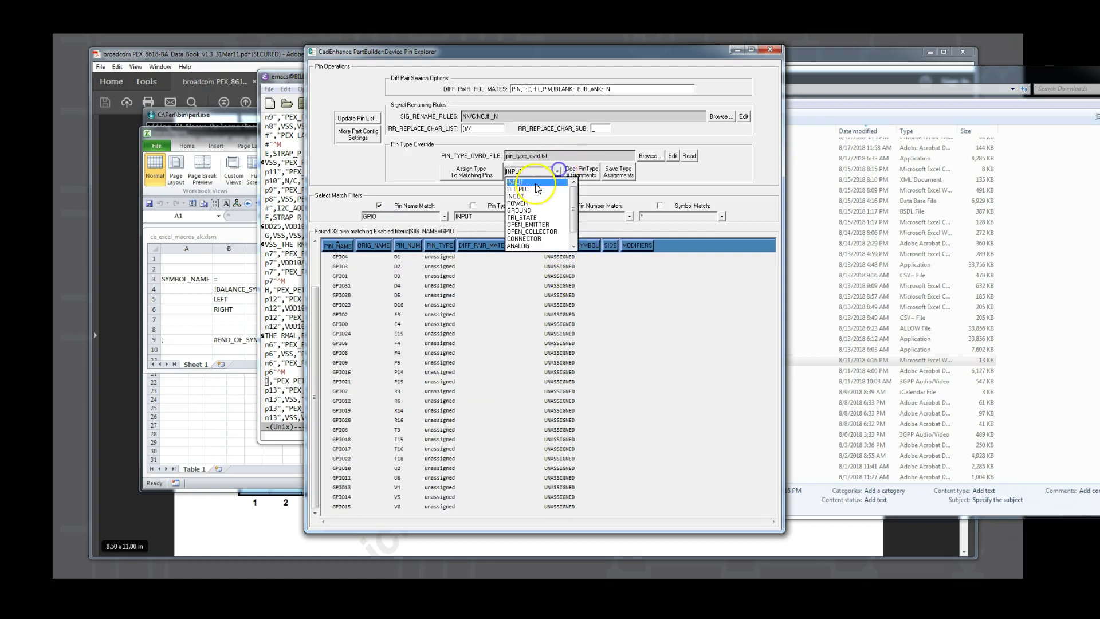
left_click(525, 194)
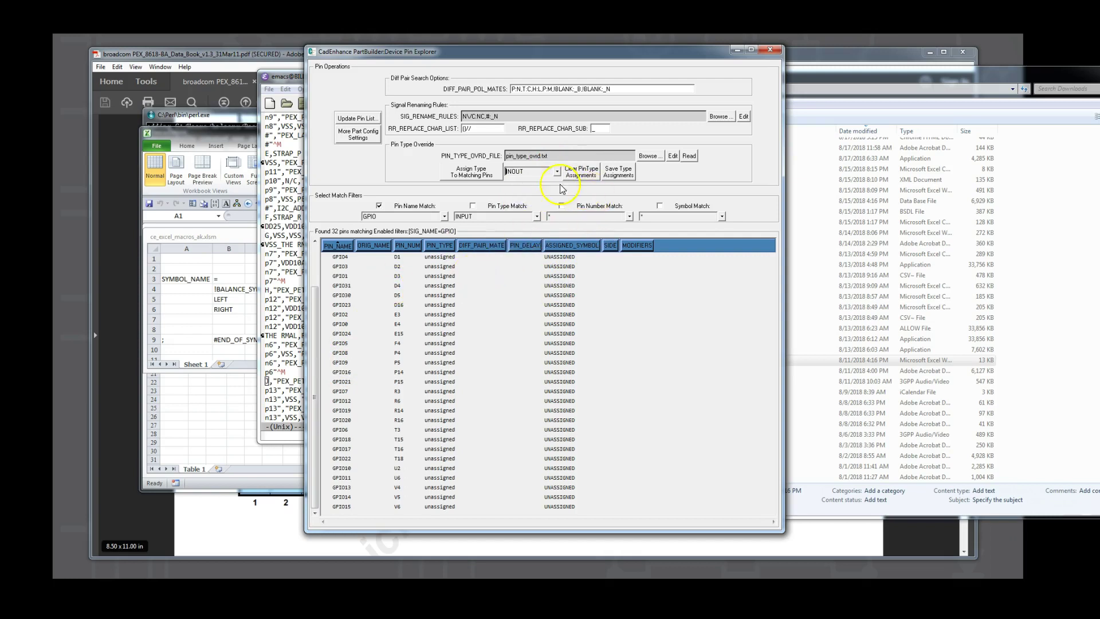
left_click(481, 170)
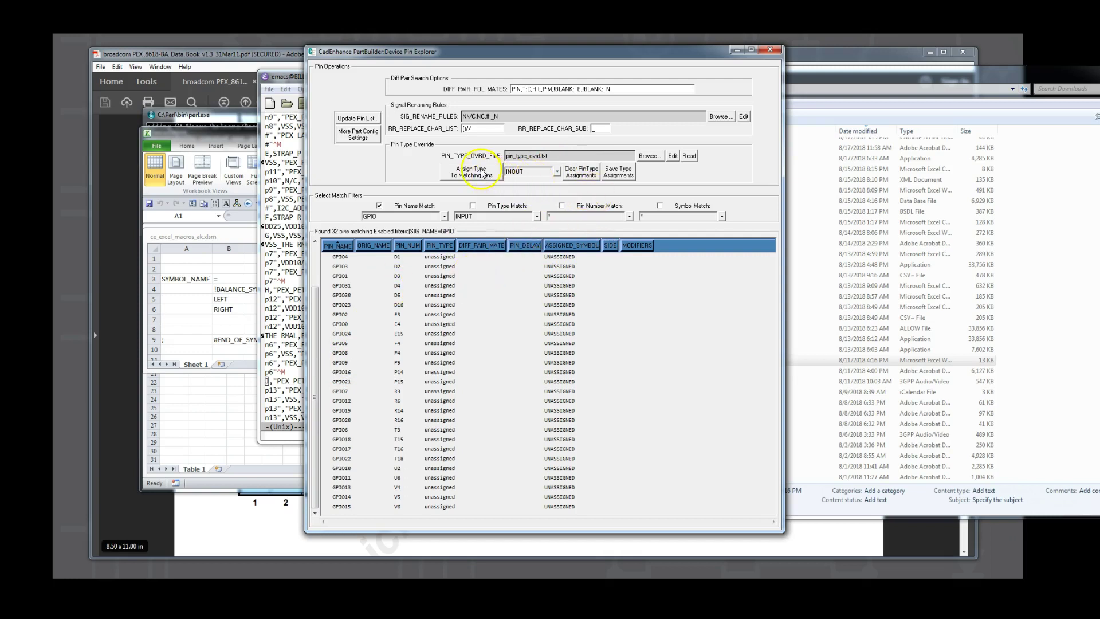
left_click(622, 172)
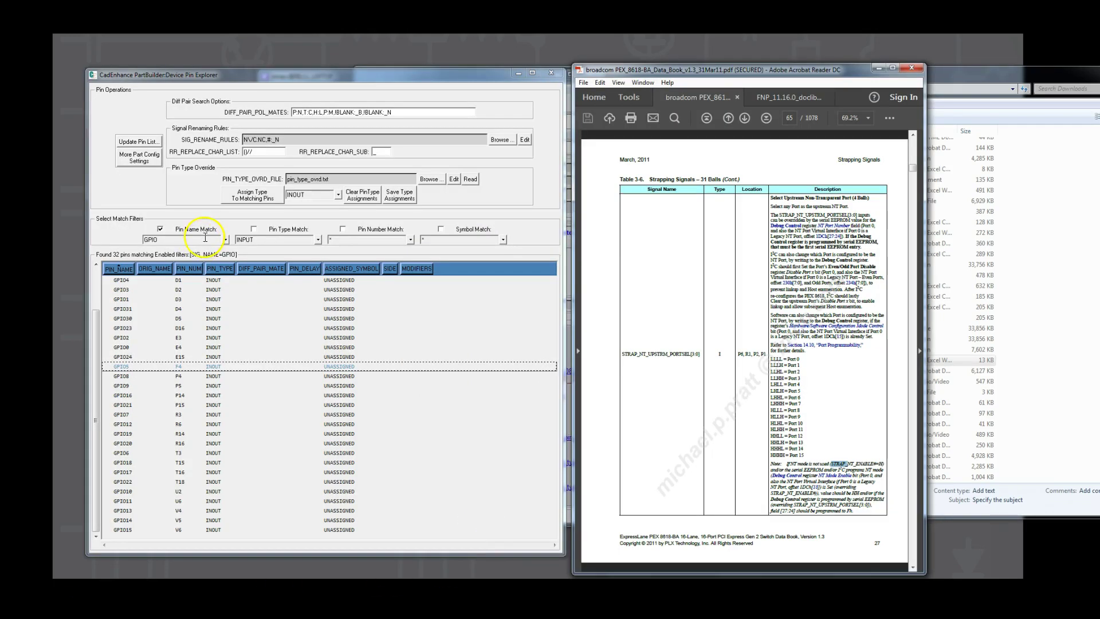
Filter the pins by the name STRAP and assign the type INPUT to all matching pins
left_click(205, 237)
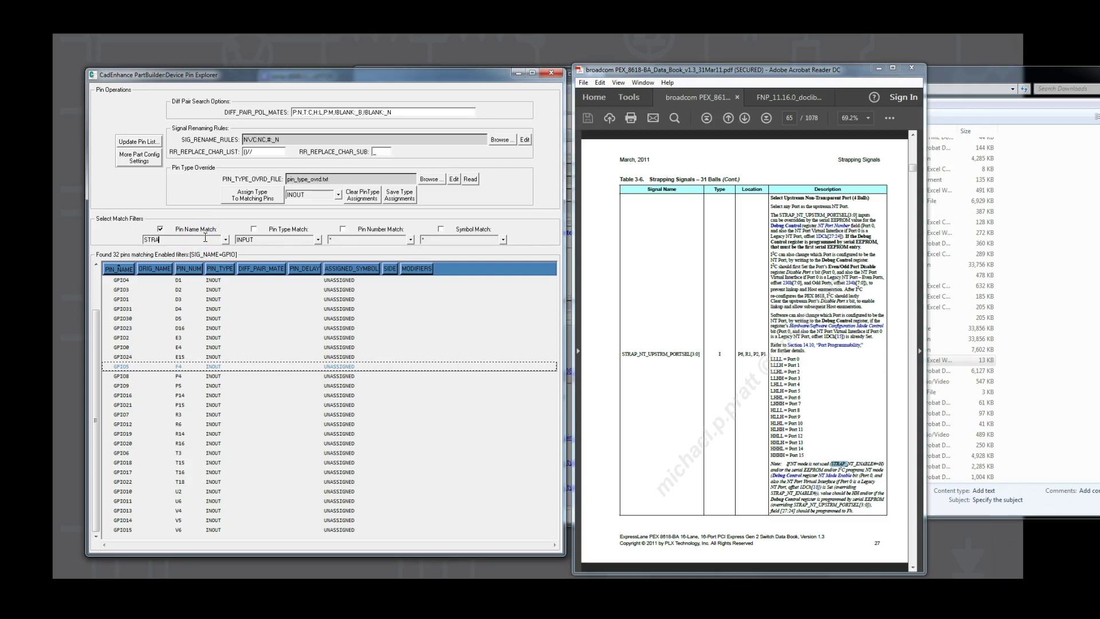
key("Return")
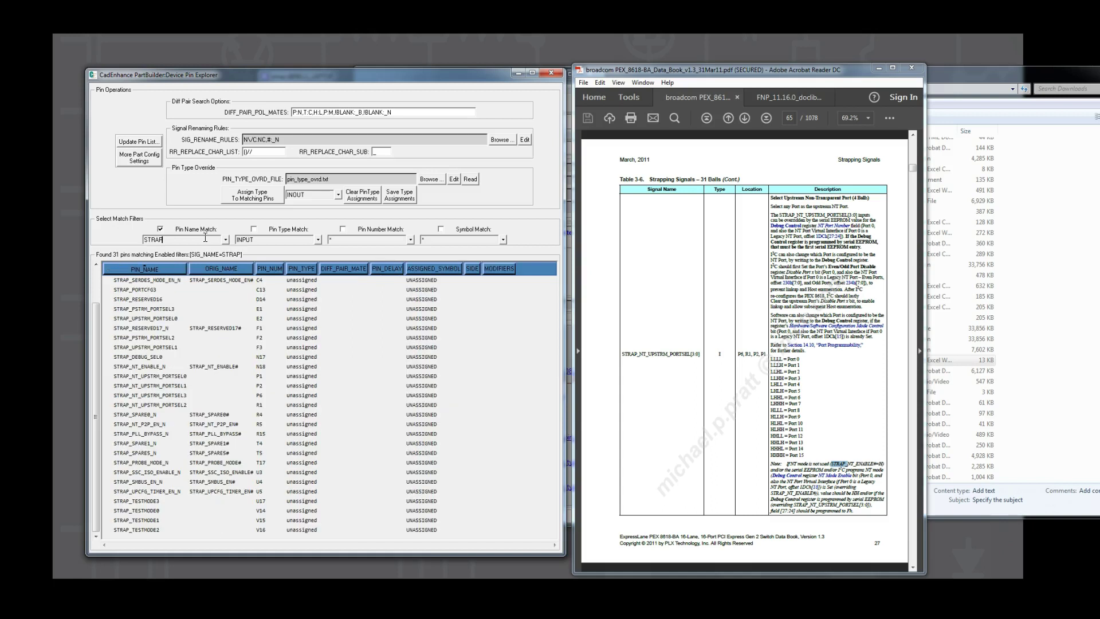
left_click(338, 196)
left_click(324, 206)
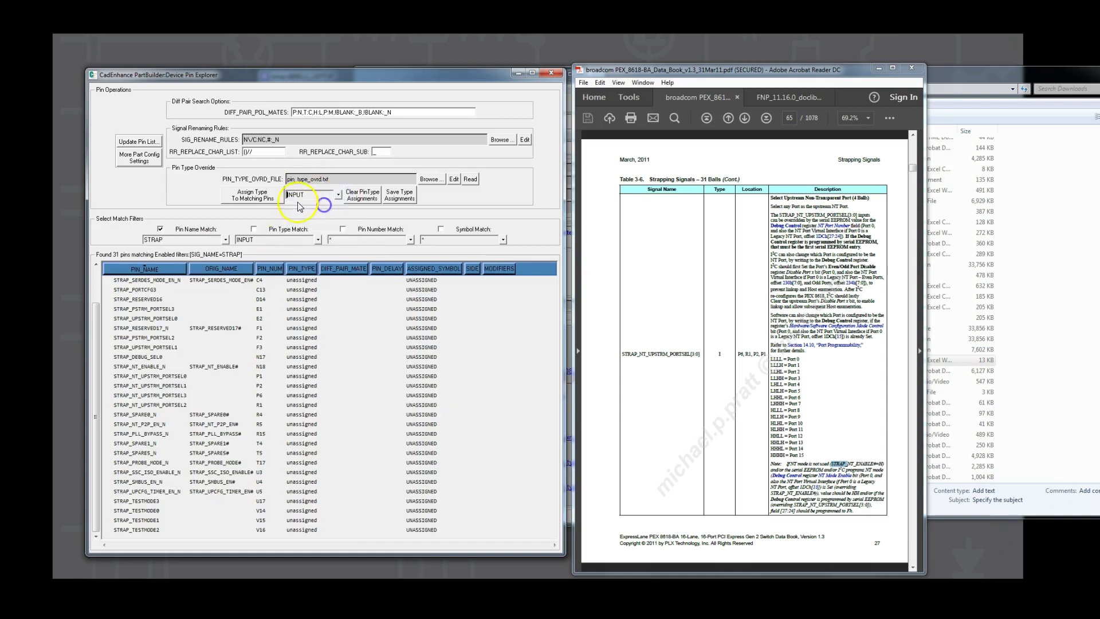
left_click(256, 204)
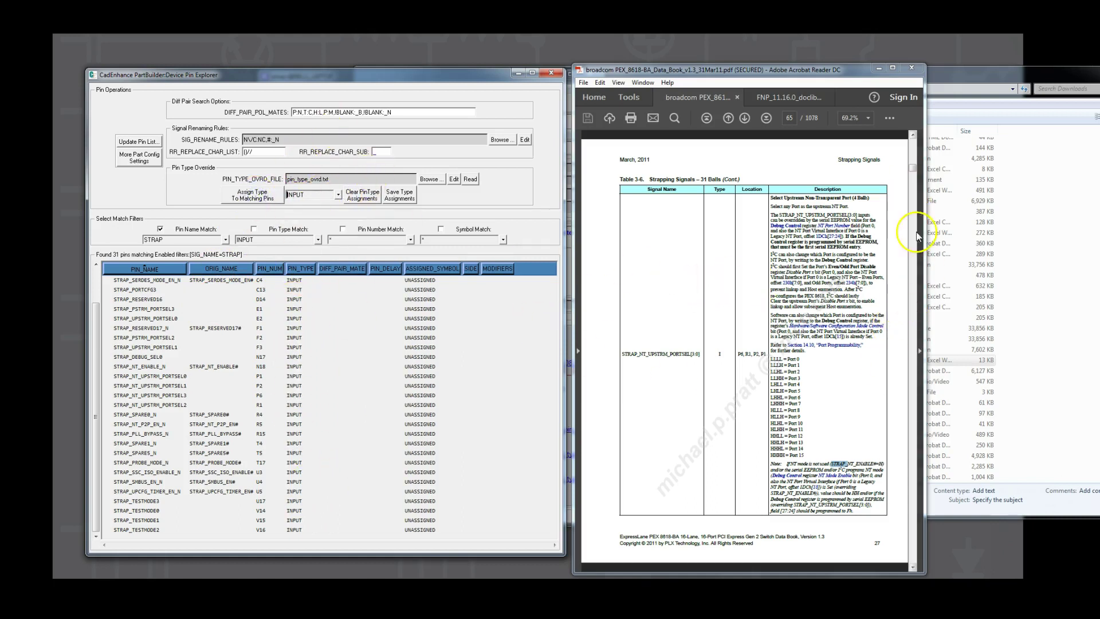
Check the strapping signal types in the data book and assign the type Inout to the STRAP_SPARE pins T4 and T5
left_click(912, 567)
left_click(913, 567)
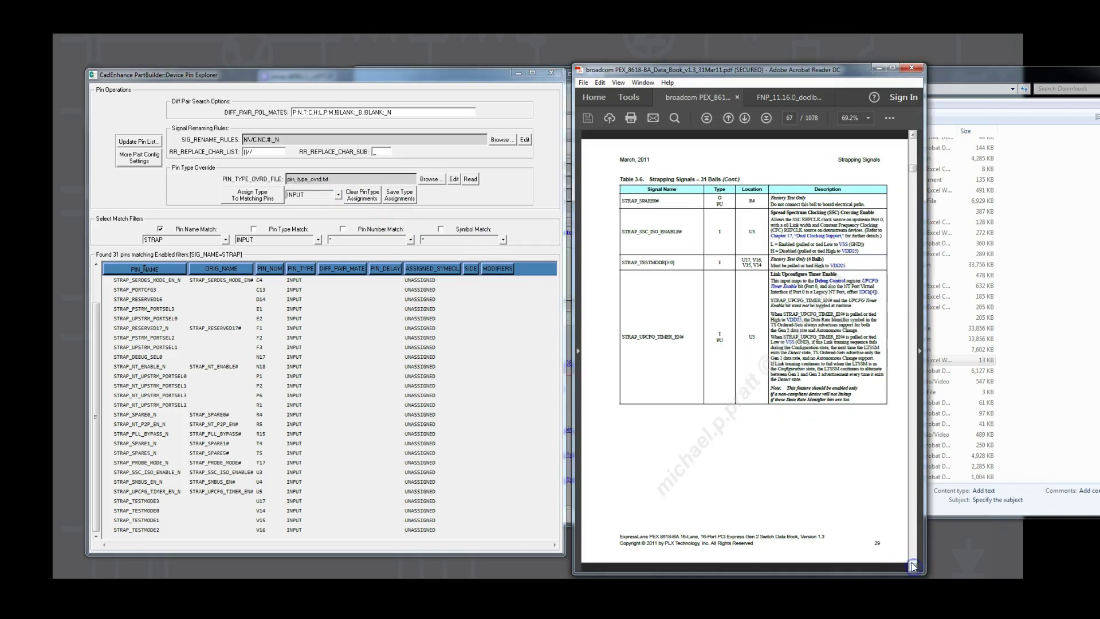
left_click(913, 152)
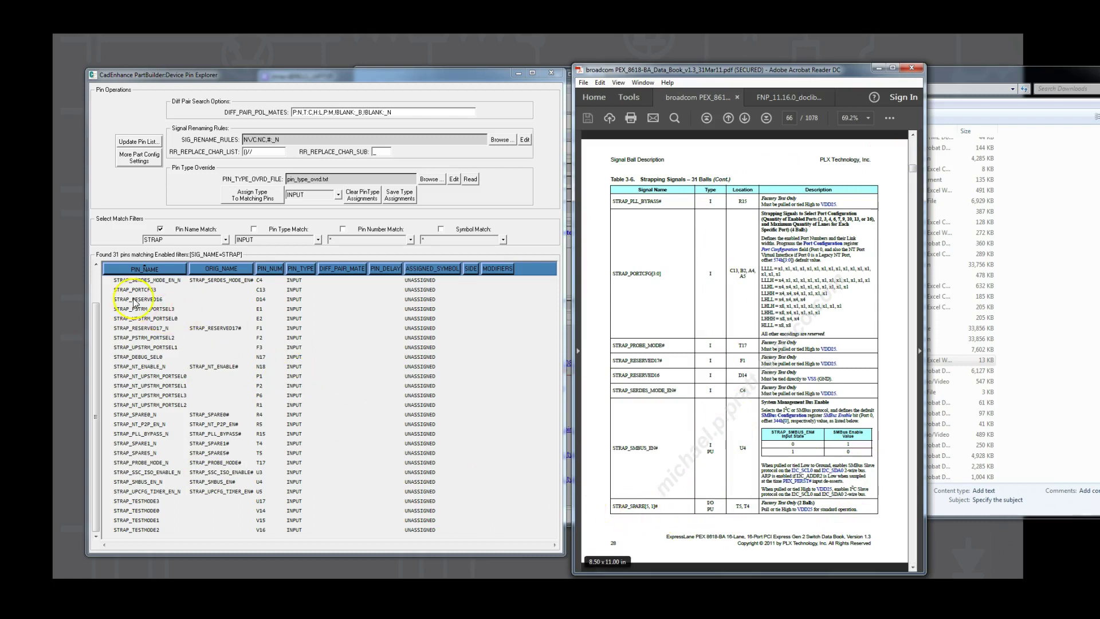
left_click(141, 385)
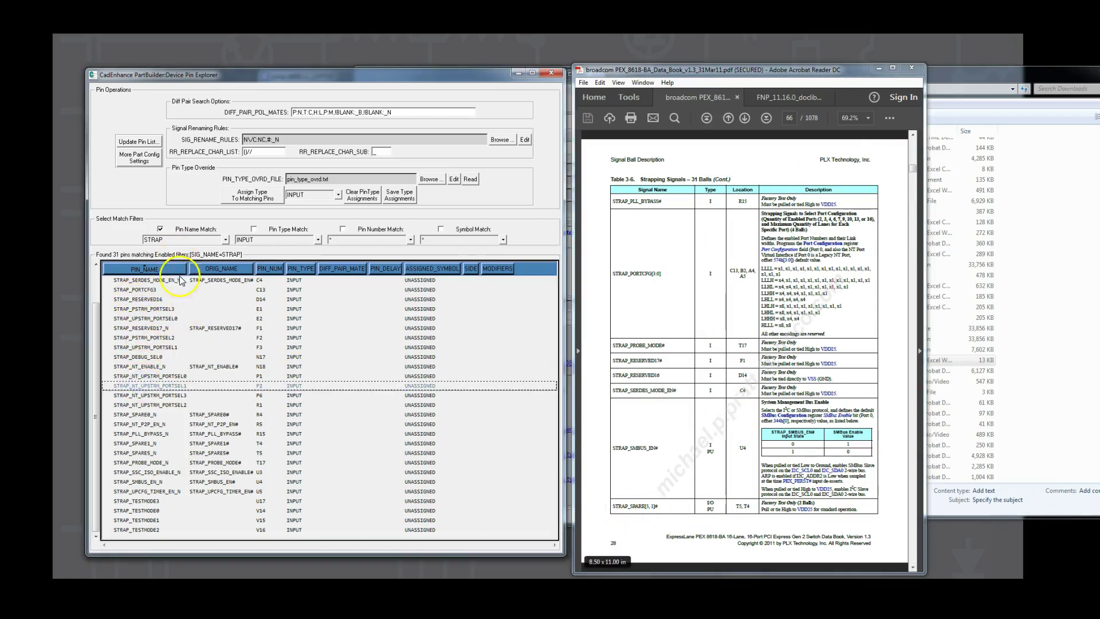
scroll(178, 269, "up", 2)
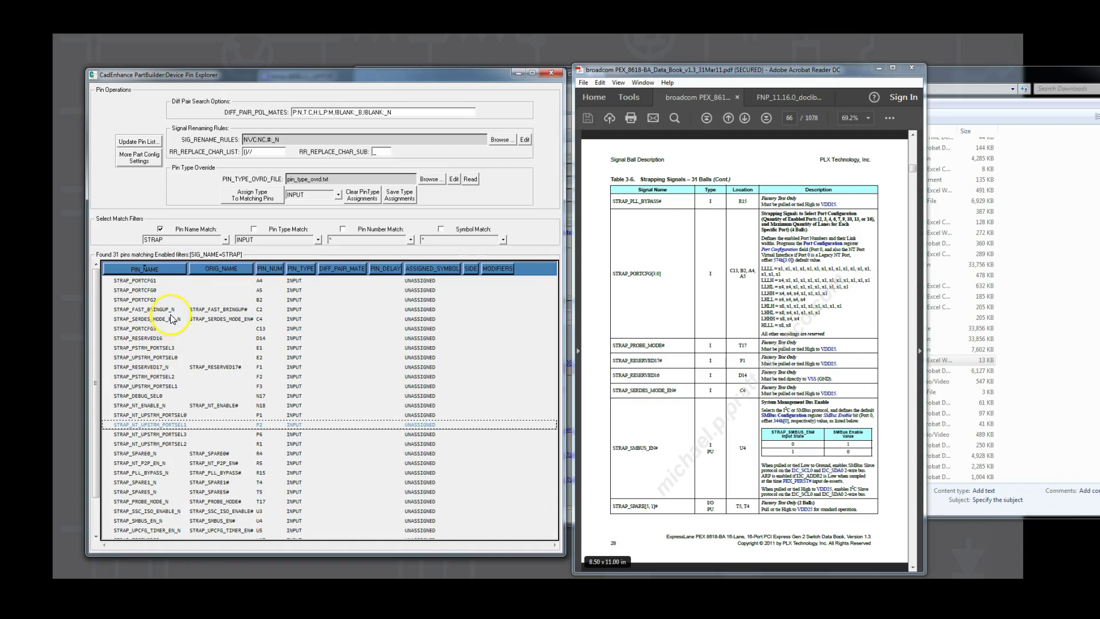
scroll(172, 319, "down", 2)
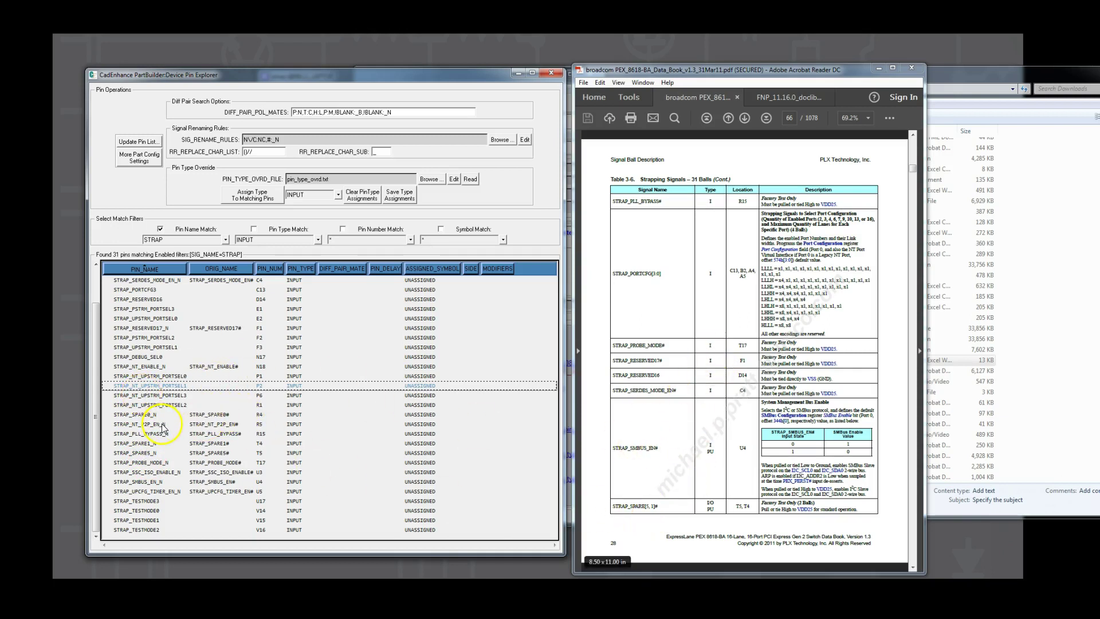
scroll(166, 425, "up", 2)
left_click(150, 483)
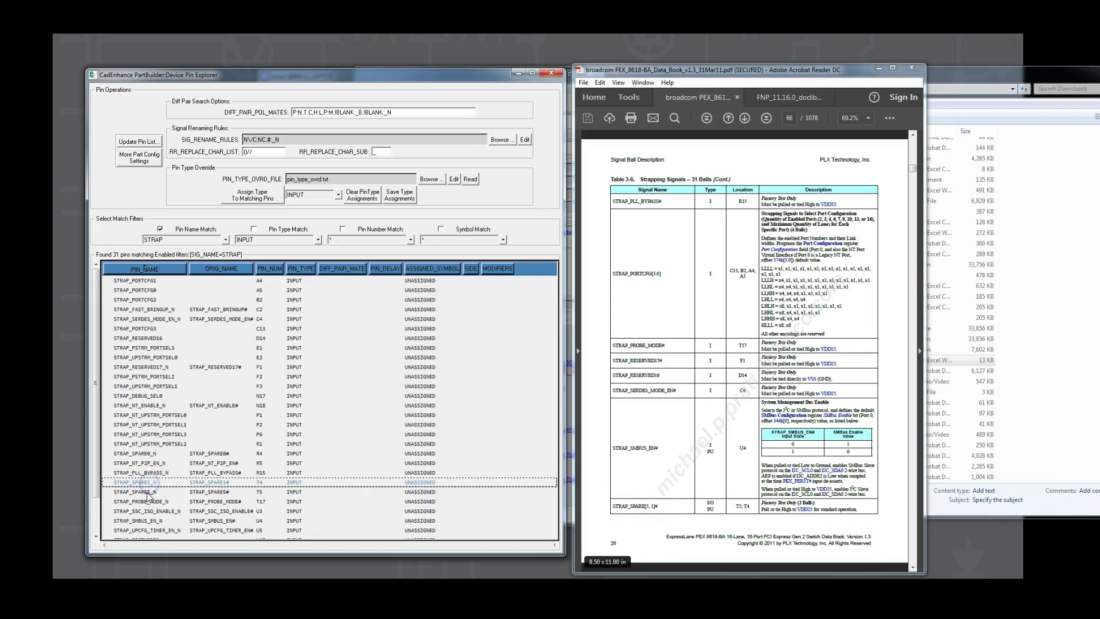
left_click(147, 493, "shift")
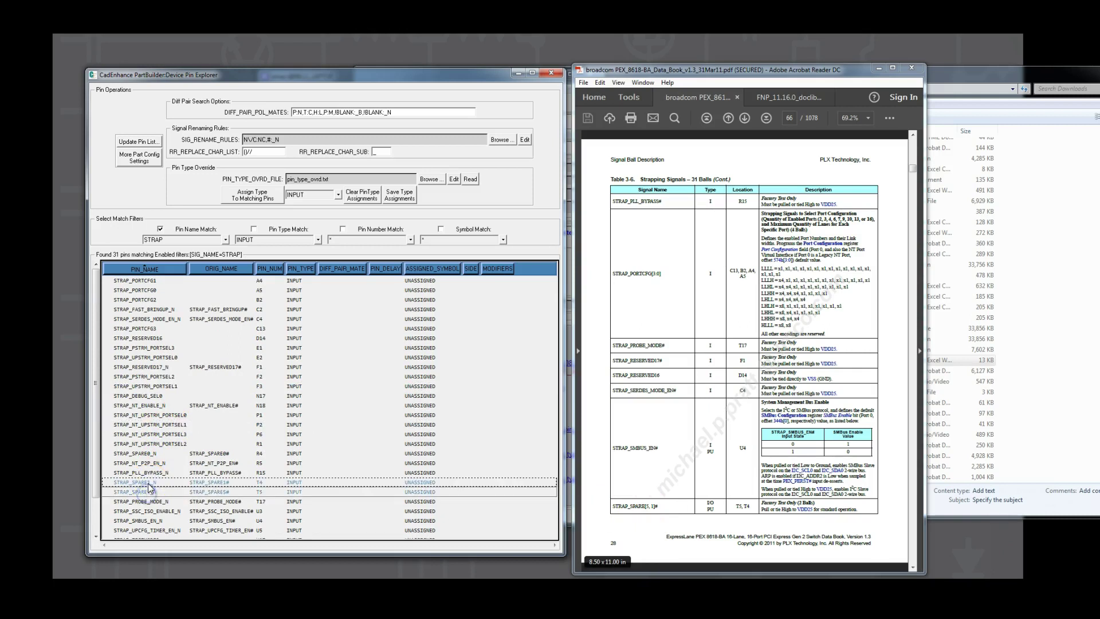
right_click(150, 491)
mouse_move(153, 497)
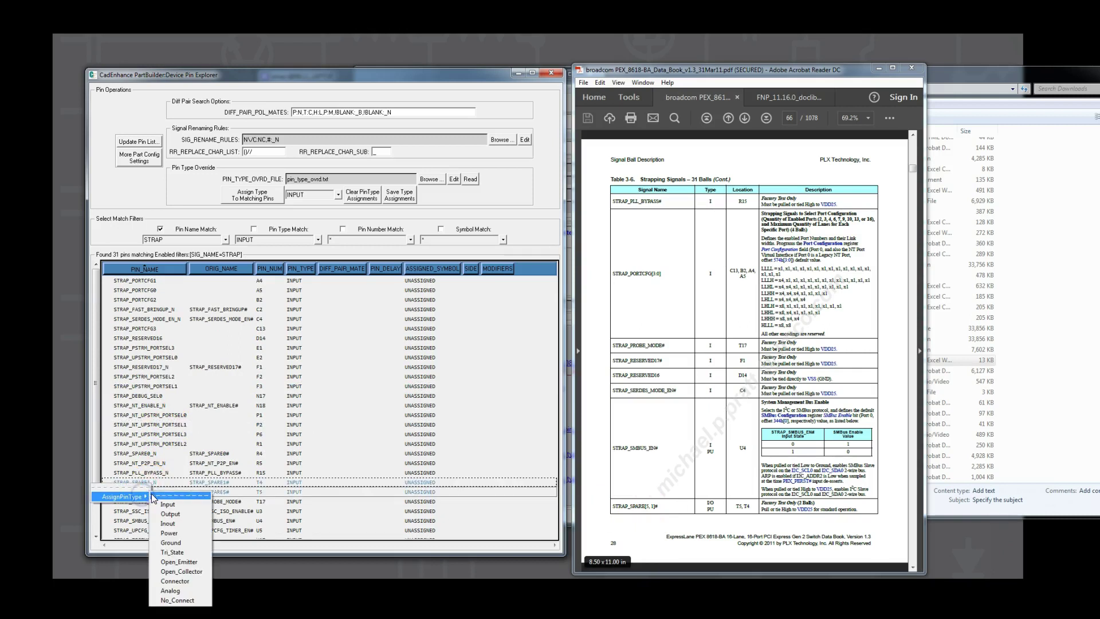
left_click(168, 524)
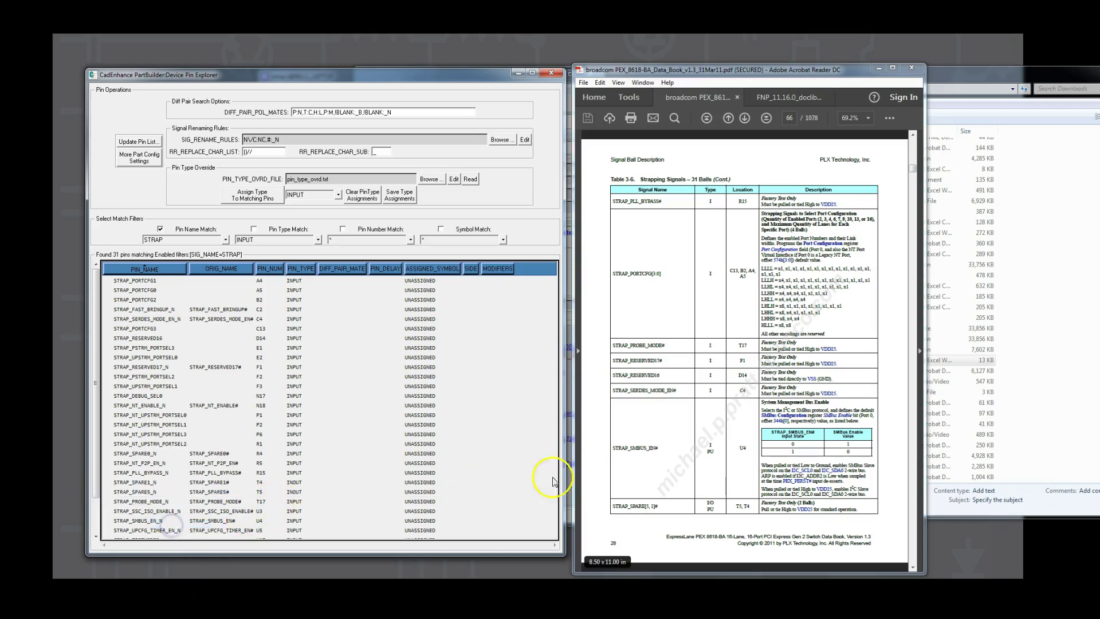
Check the remaining strapping signals in the data book, assign the type Output to the STRAP_SPARE pin R4, and save the type assignments
scroll(636, 445, "down", 2)
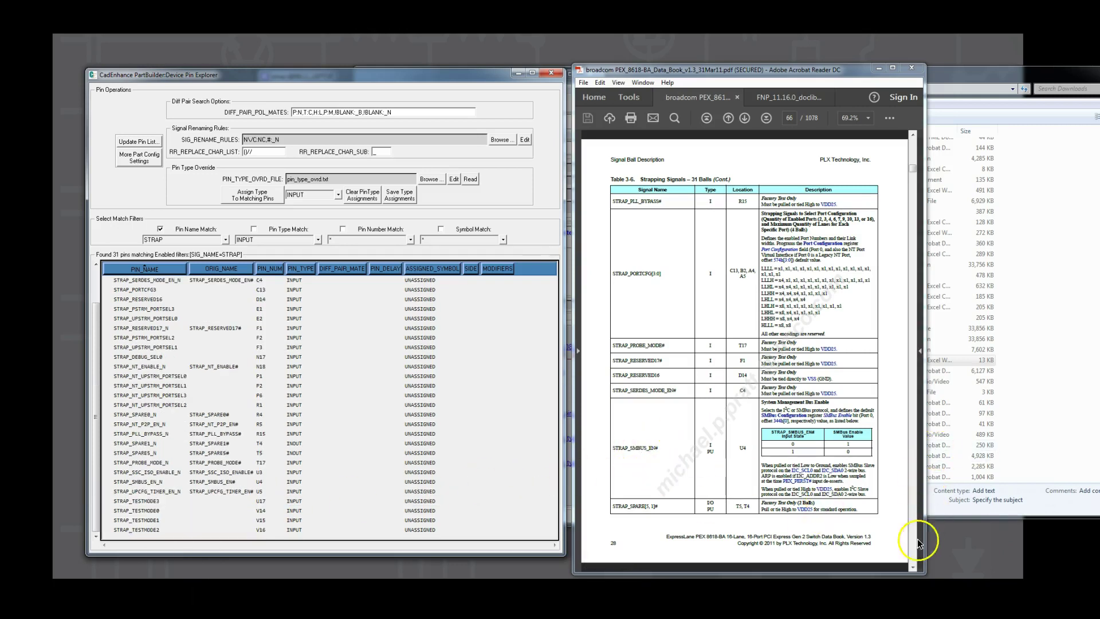
left_click(912, 568)
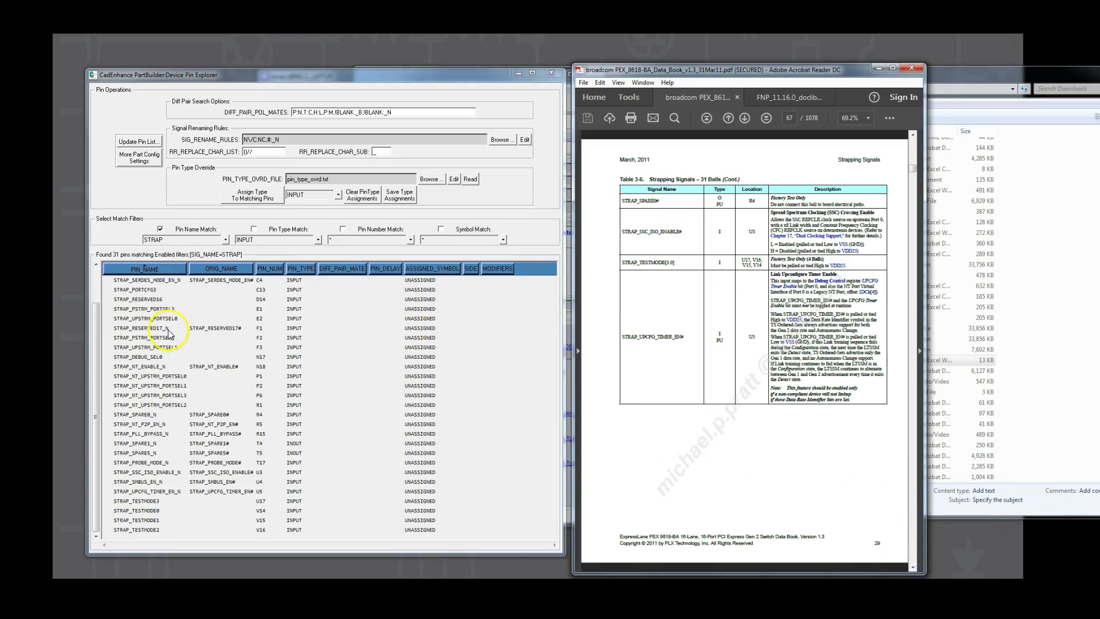
left_click(119, 281)
scroll(119, 281, "up", 2)
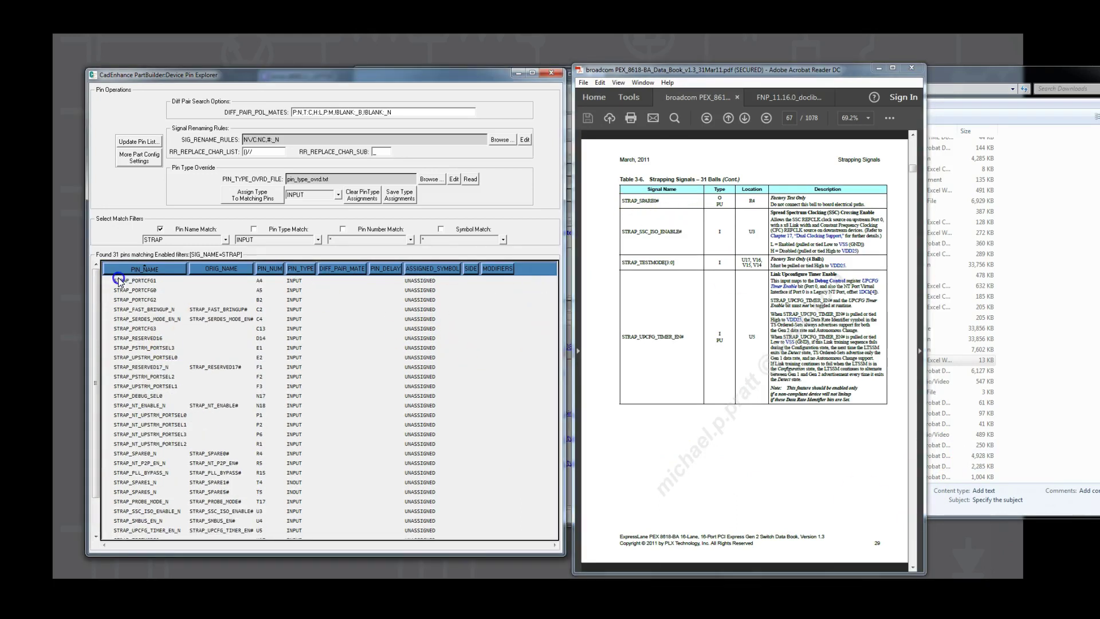
left_click(148, 328)
scroll(150, 330, "down", 2)
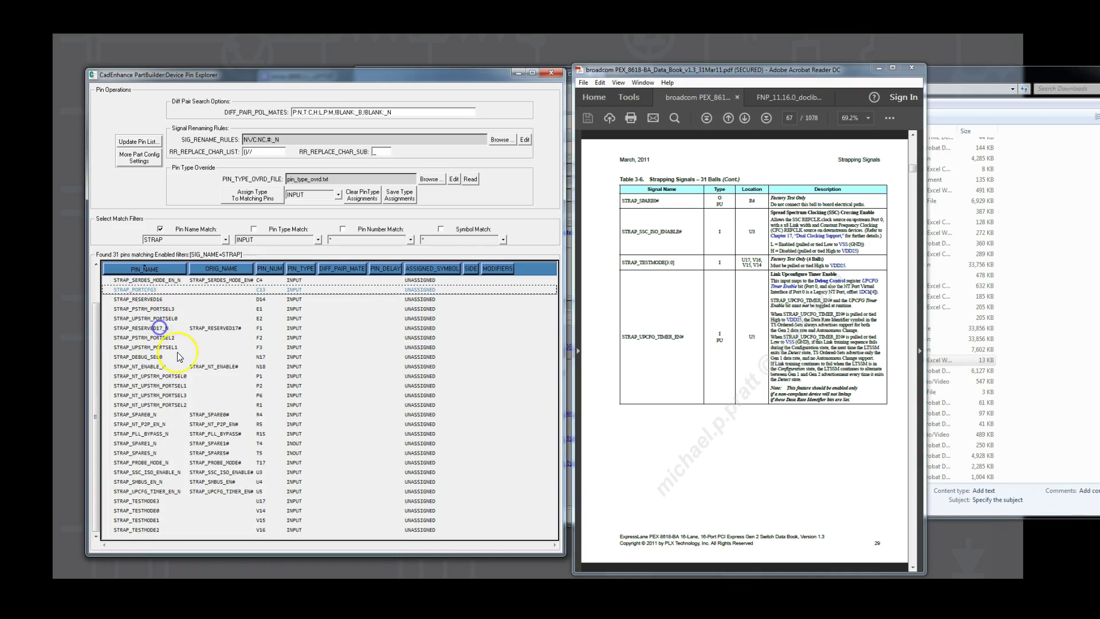
left_click(159, 414)
right_click(148, 417)
mouse_move(135, 428)
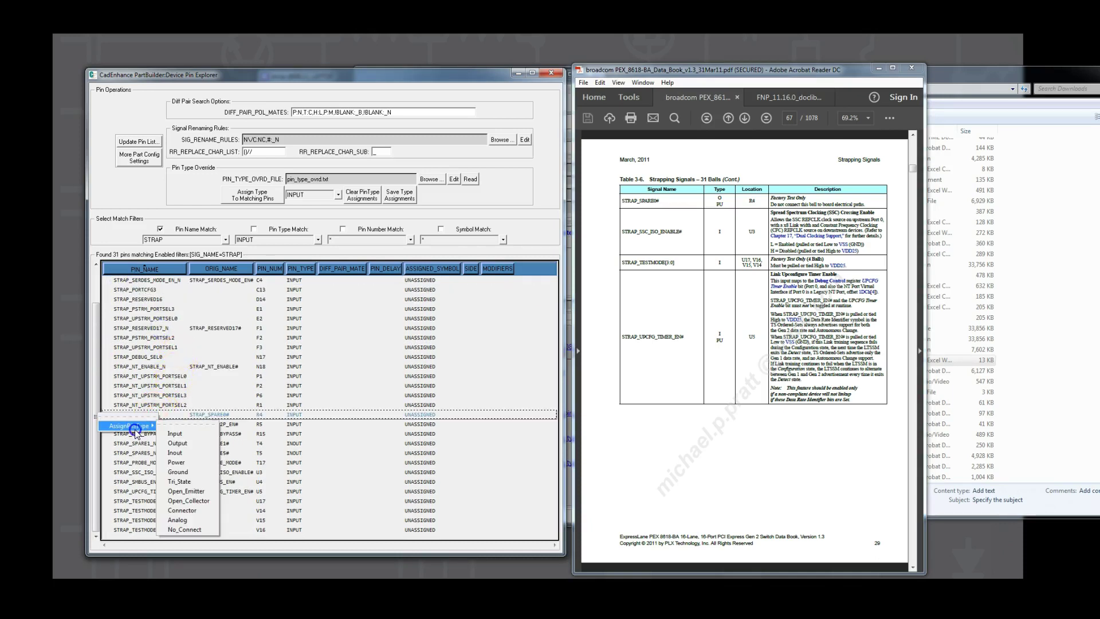
left_click(187, 445)
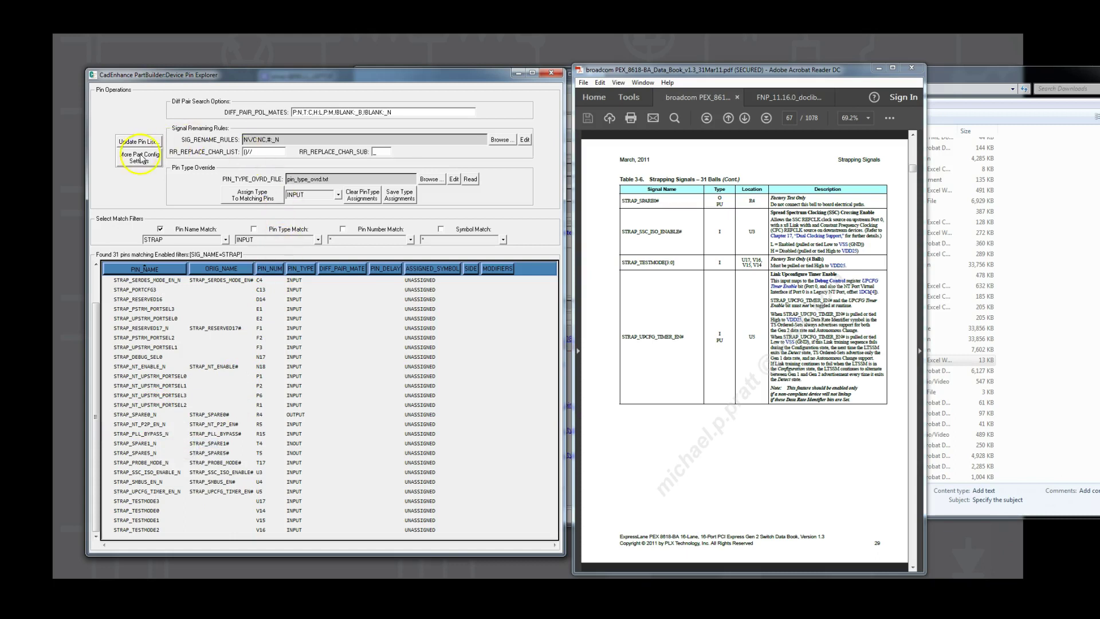
left_click(411, 201)
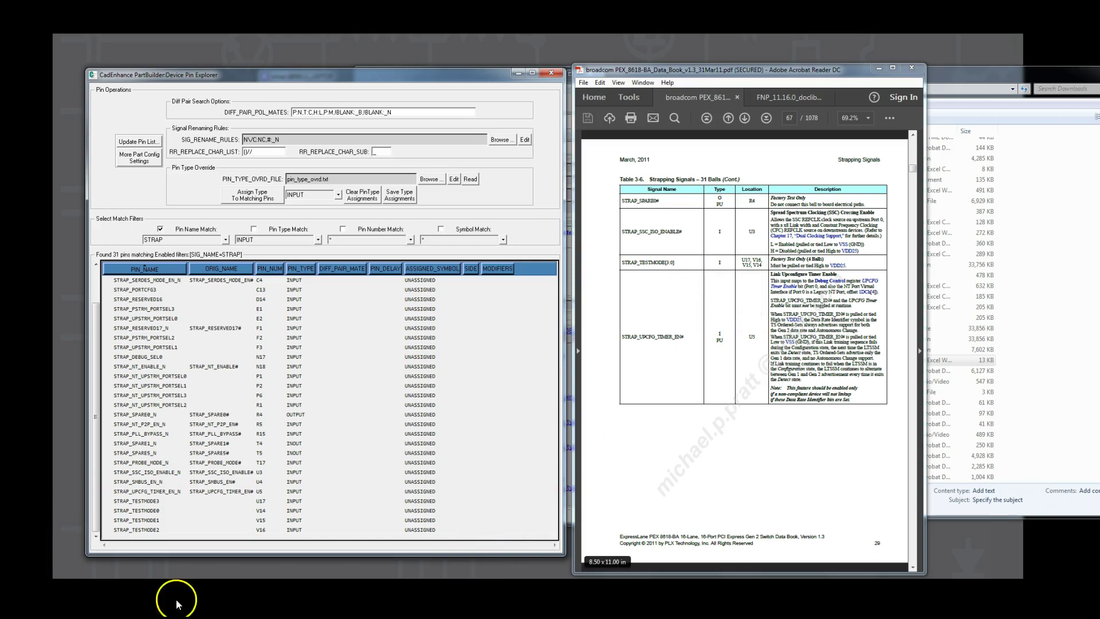
Filter the pins by the name REXT and assign the type ANALOG to all matching pins
left_click(181, 240)
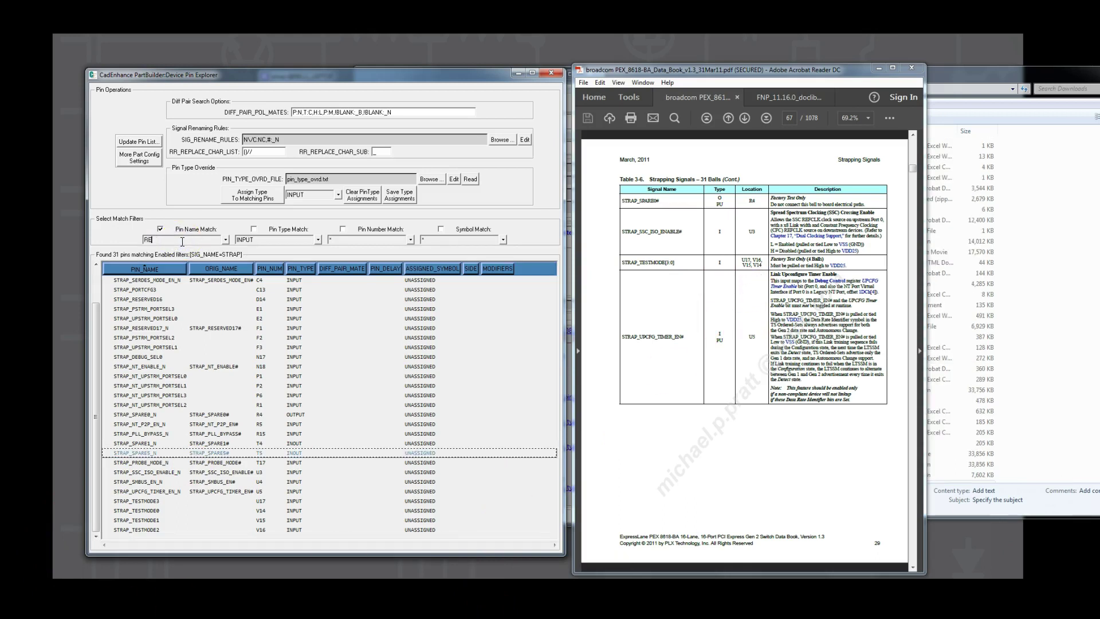
type("REXT")
key("Return")
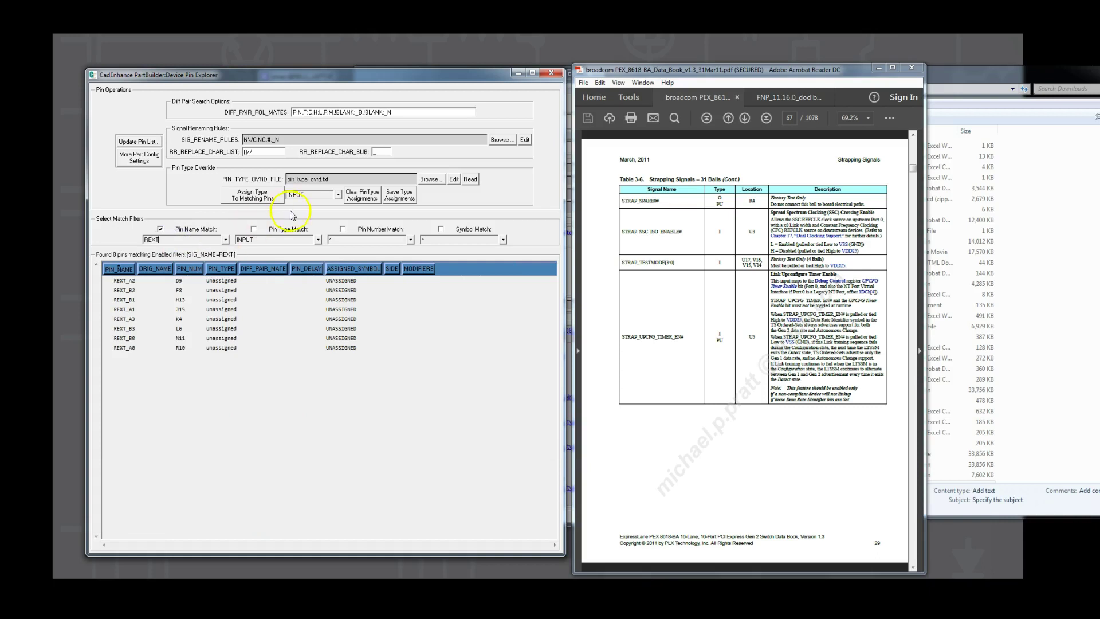
left_click(339, 196)
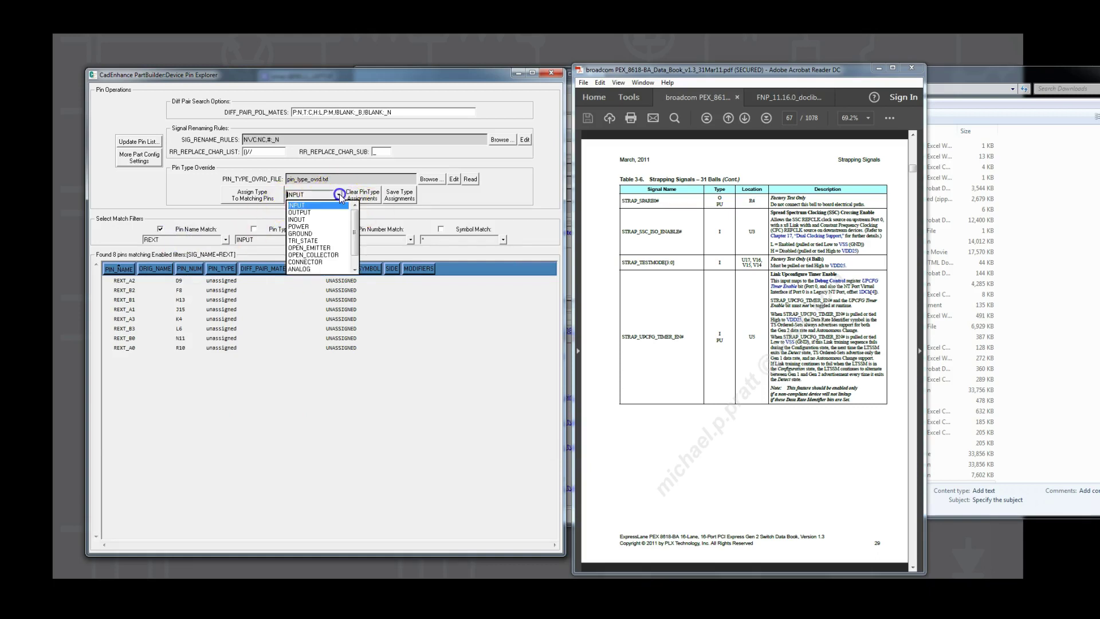
left_click(317, 270)
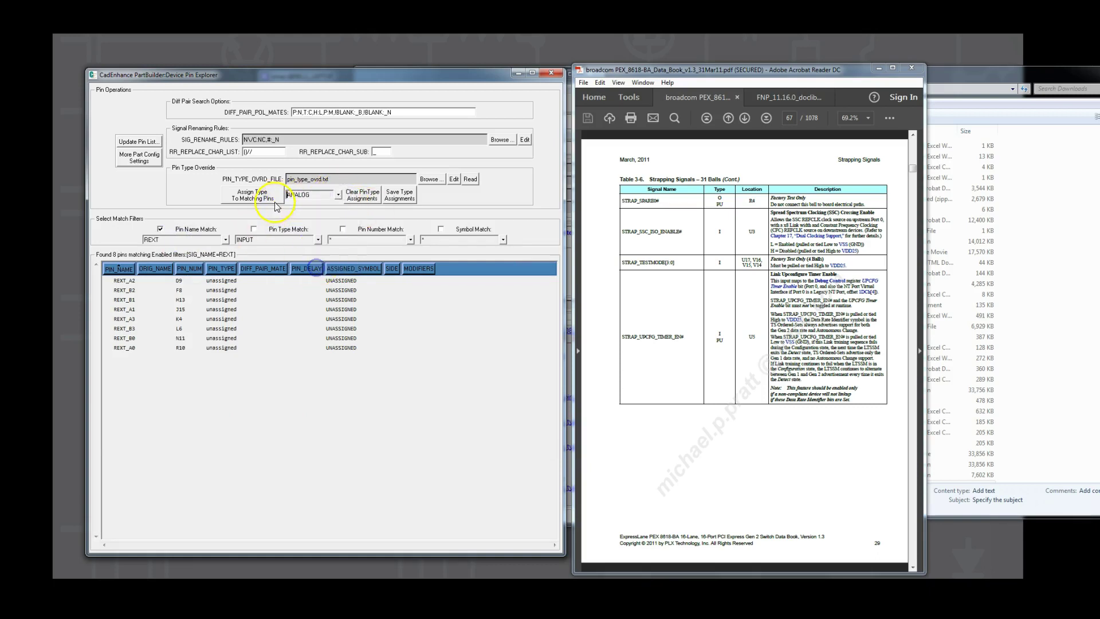
left_click(270, 197)
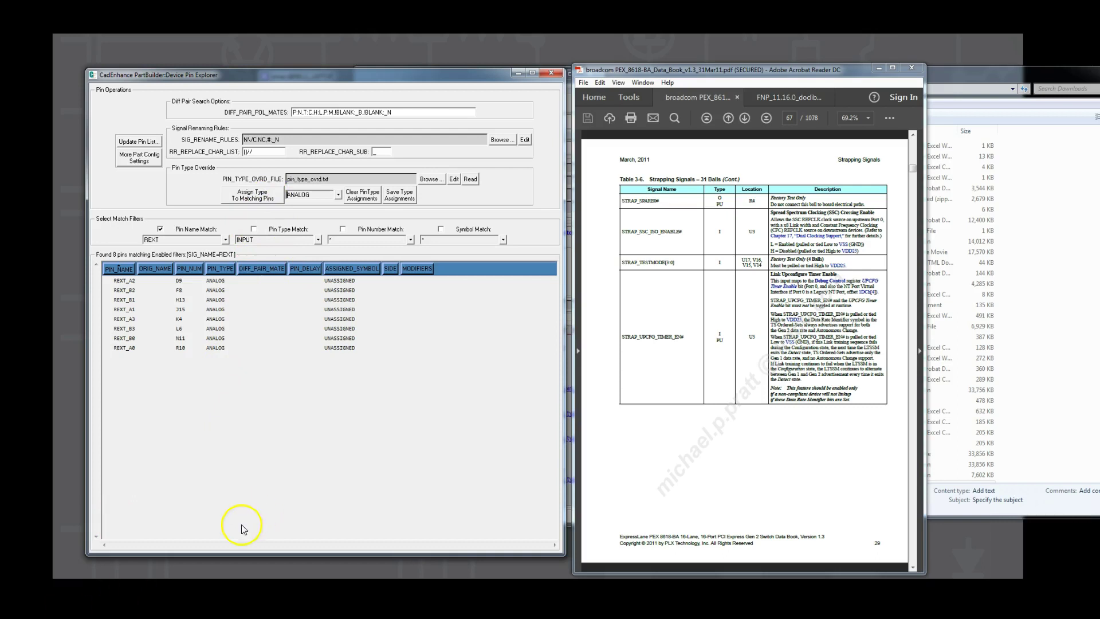
Clear the name filter and list only the pins whose type is UNASSIGNED
left_click(318, 241)
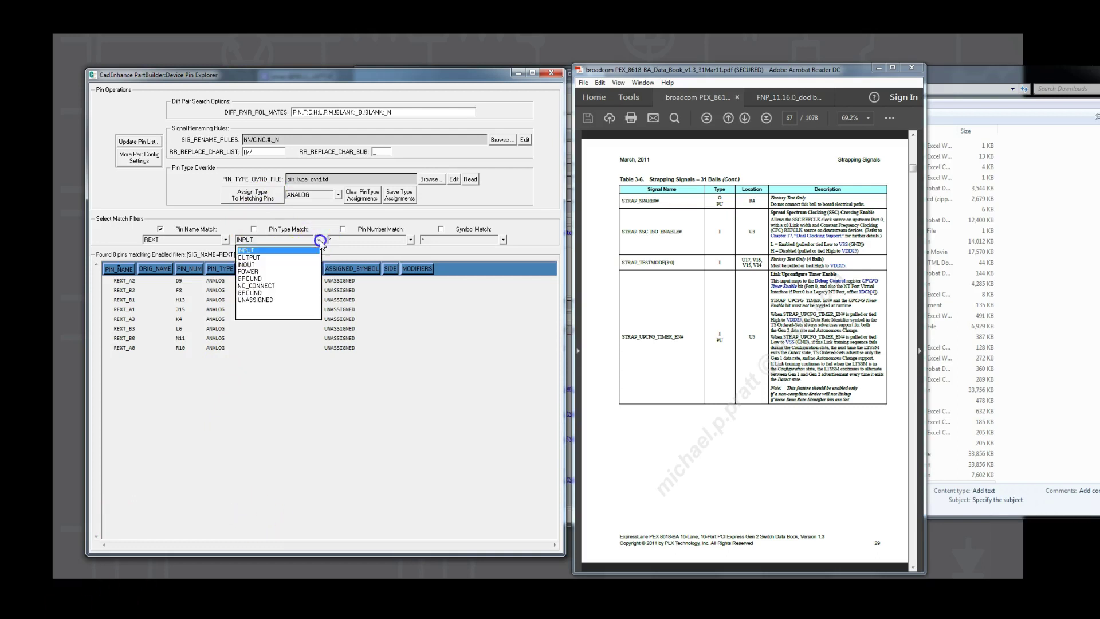
left_click(267, 302)
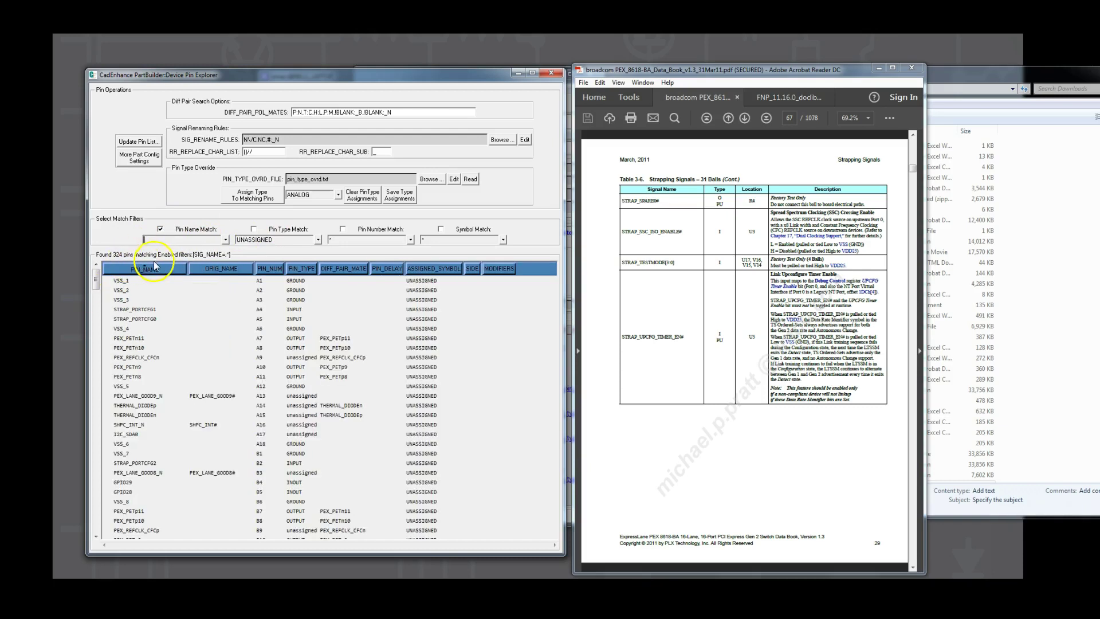
left_click(254, 230)
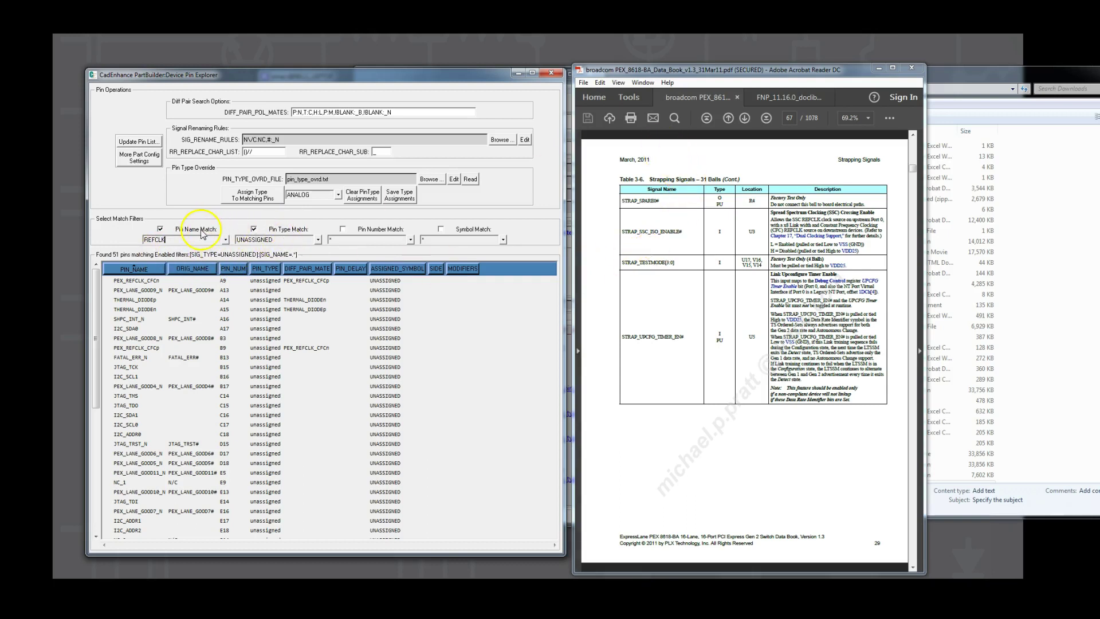
Filter the unassigned pins by the name REFCLK and look up refclk in the data book
key("Return")
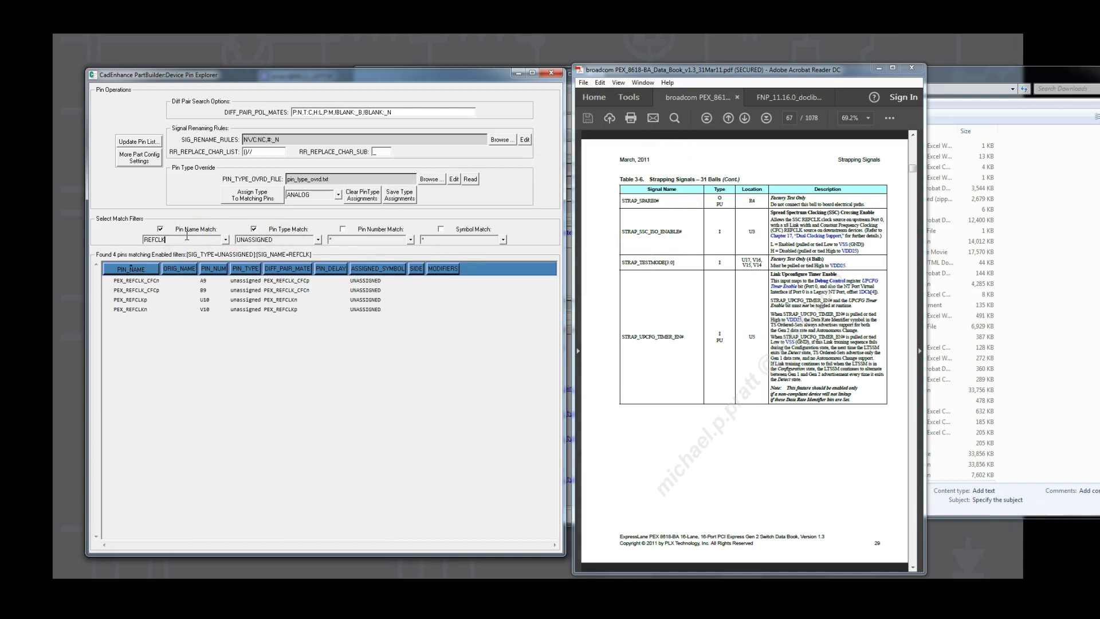
left_click(133, 275)
left_click(675, 117)
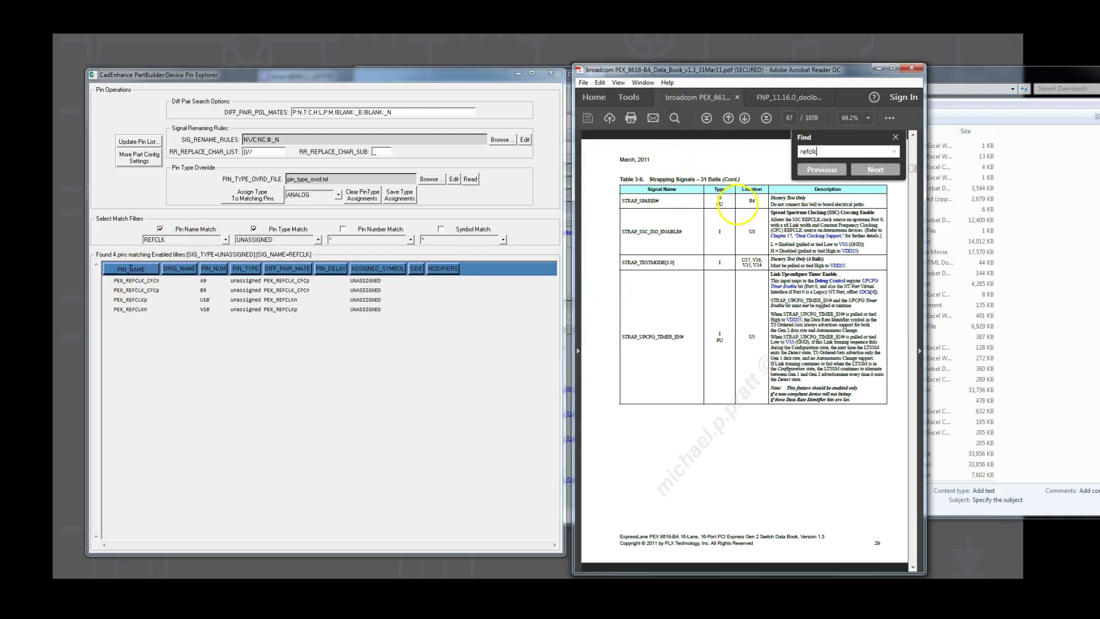
left_click(875, 169)
left_click(840, 172)
left_click(840, 171)
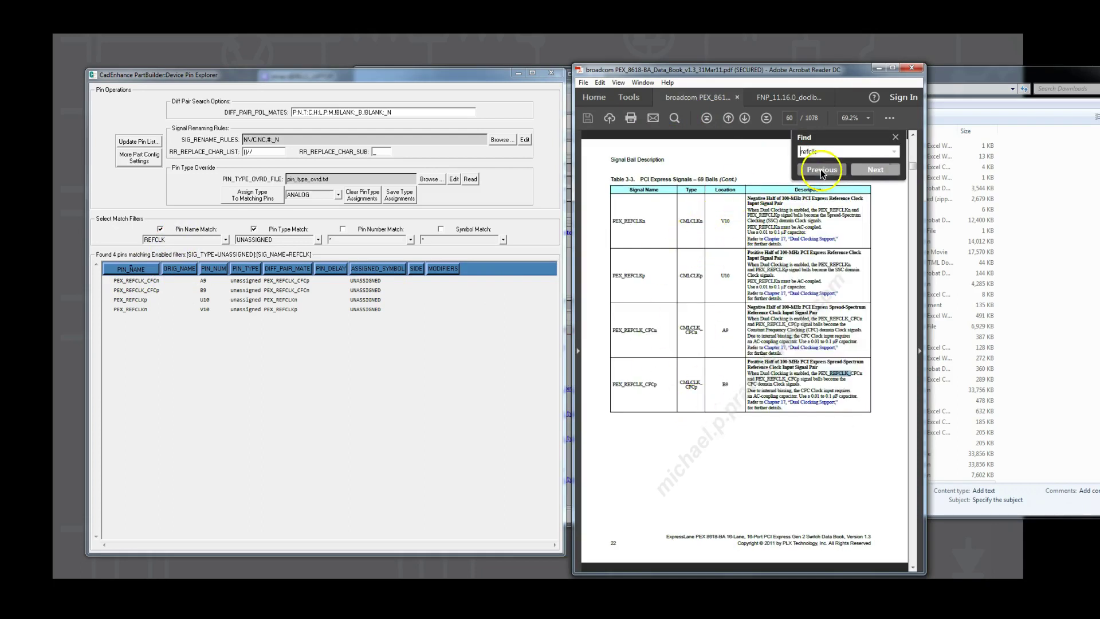
left_click(823, 171)
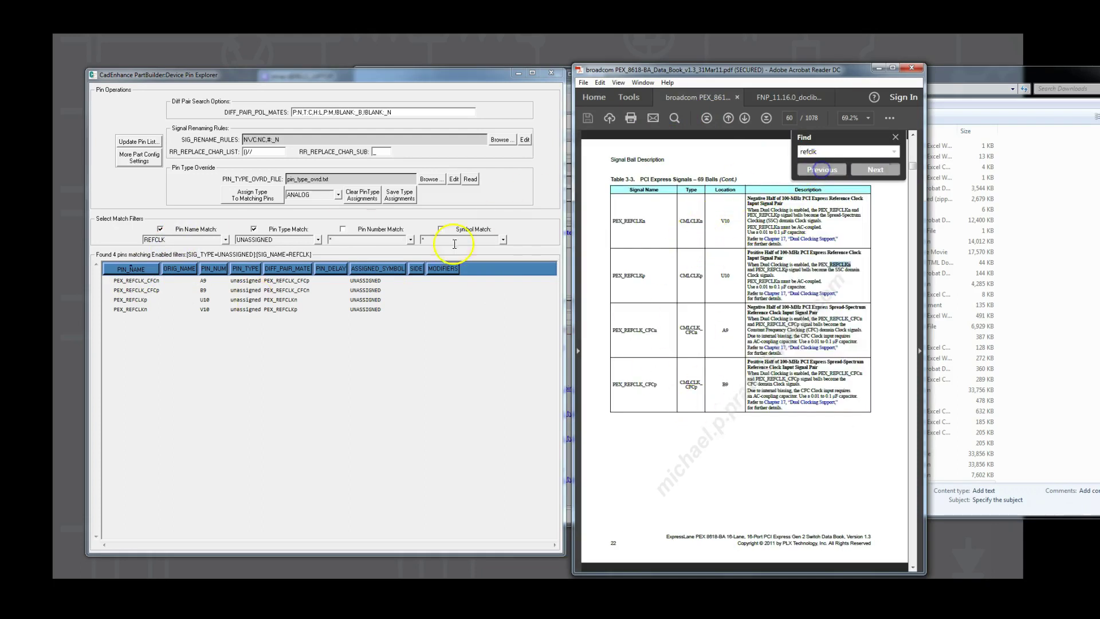
Set the type filter to INPUT and assign the type INPUT to all matching REFCLK pins
left_click(318, 240)
left_click(265, 253)
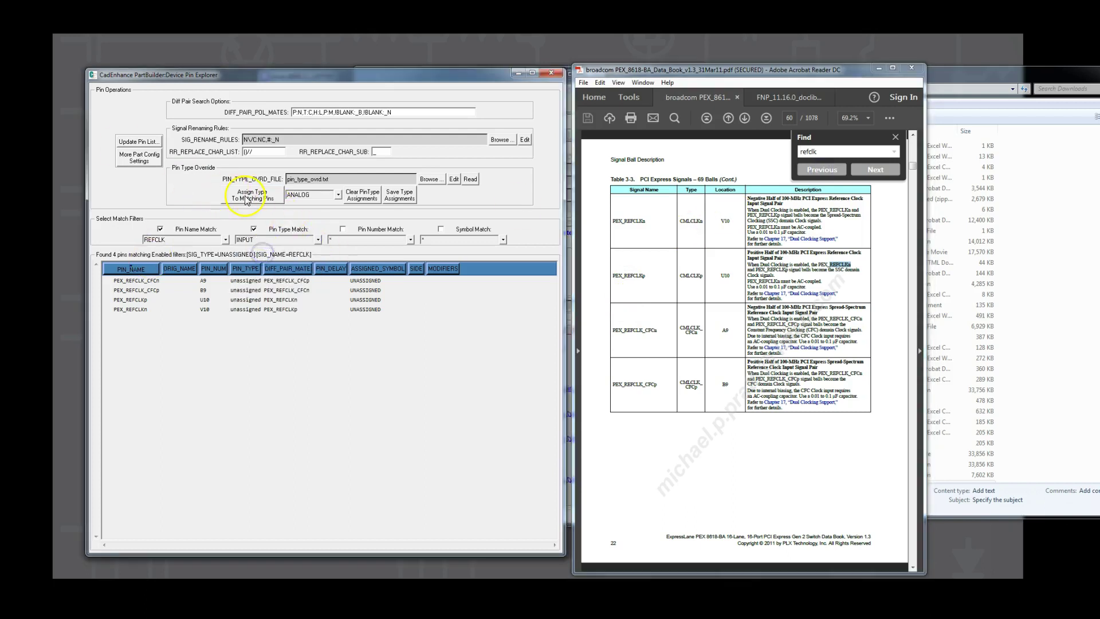
left_click(338, 195)
left_click(298, 202)
left_click(252, 194)
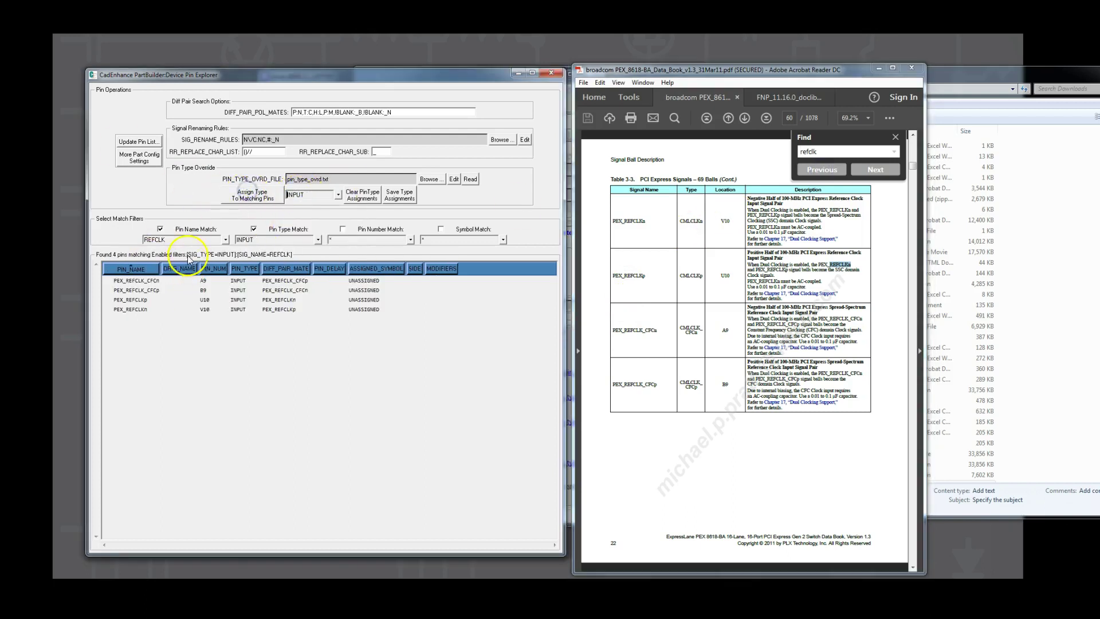
Set the type filter back to UNASSIGNED and remove REFCLK from the name filter
left_click(319, 240)
left_click(256, 300)
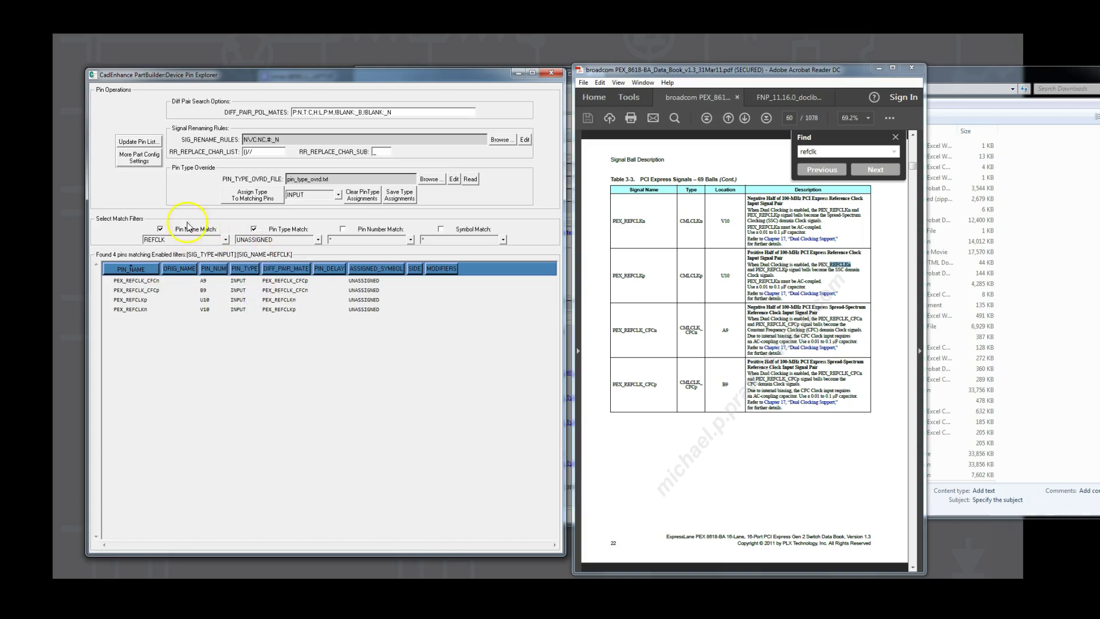
double_click(157, 239)
key("BackSpace")
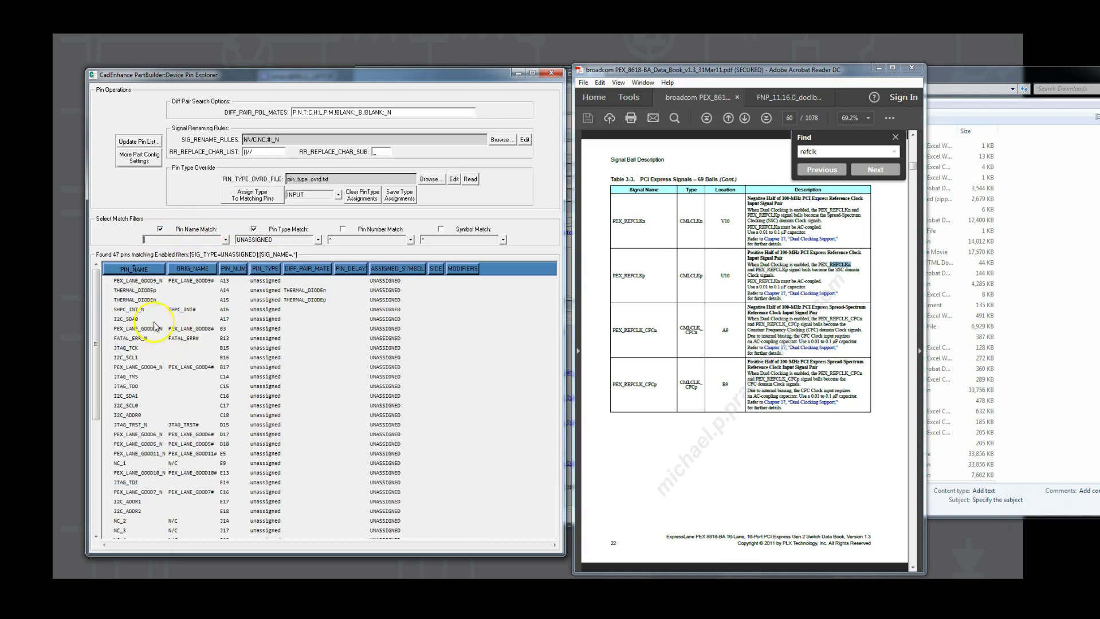
Filter the unassigned pins by the name NC and assign the type NO_CONNECT to all matching pins
scroll(143, 303, "down", 7)
left_click_drag(137, 327, 135, 382)
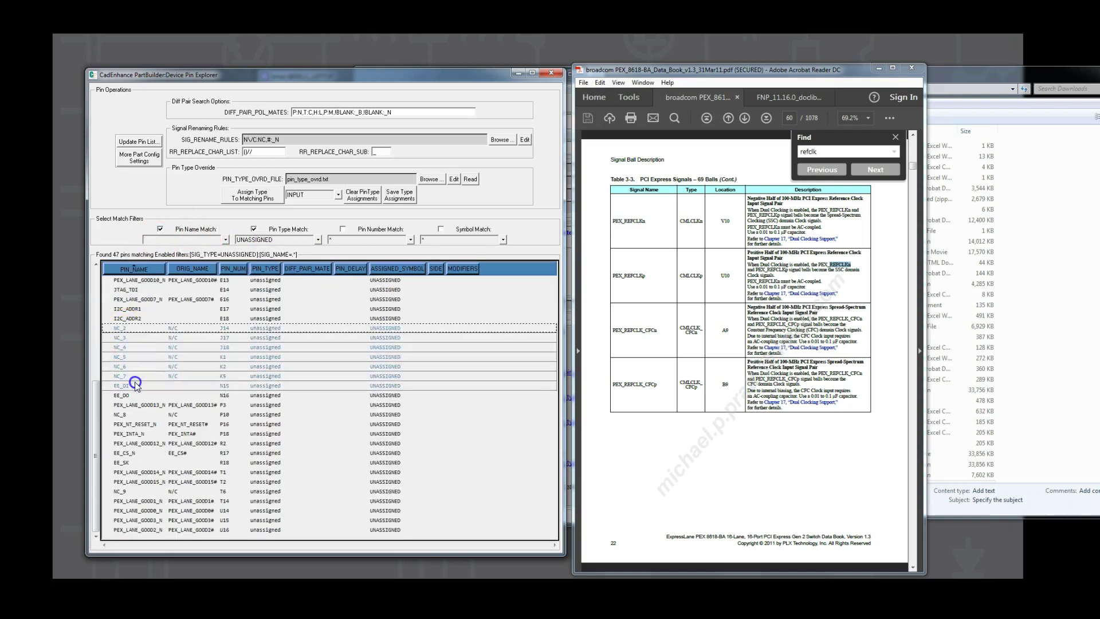
left_click(172, 242)
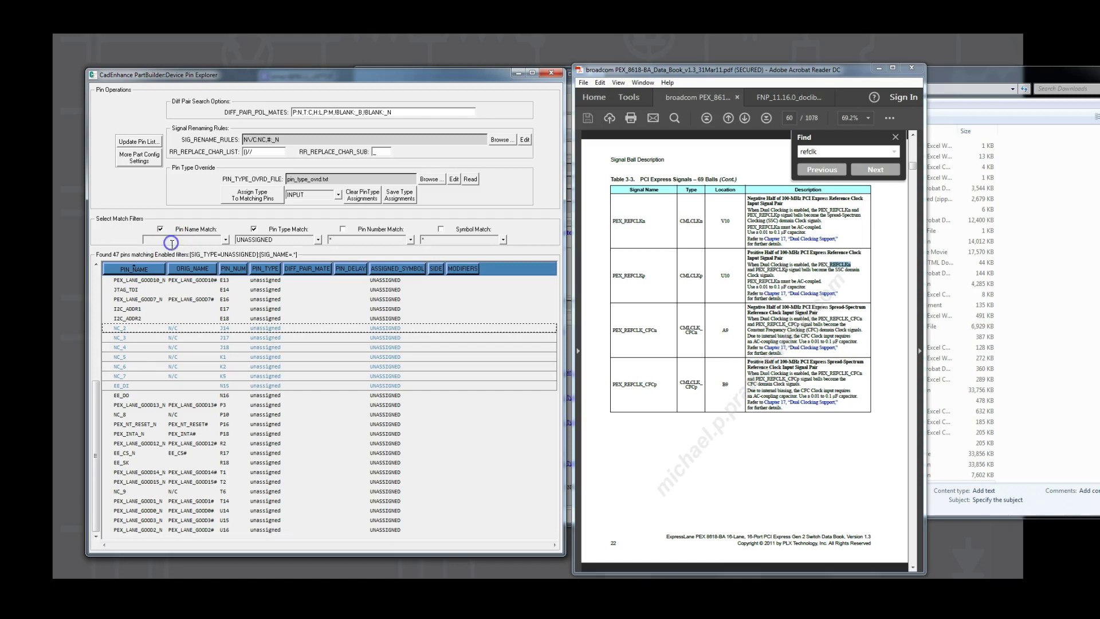
left_click(338, 194)
scroll(321, 252, "down", 1)
left_click(310, 262)
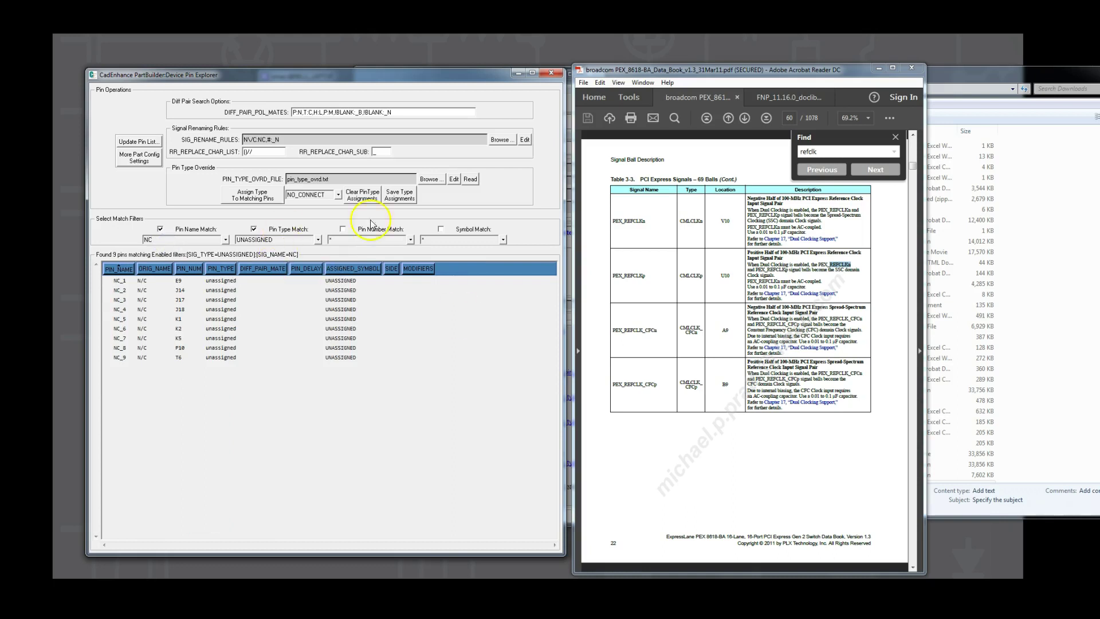
left_click(252, 195)
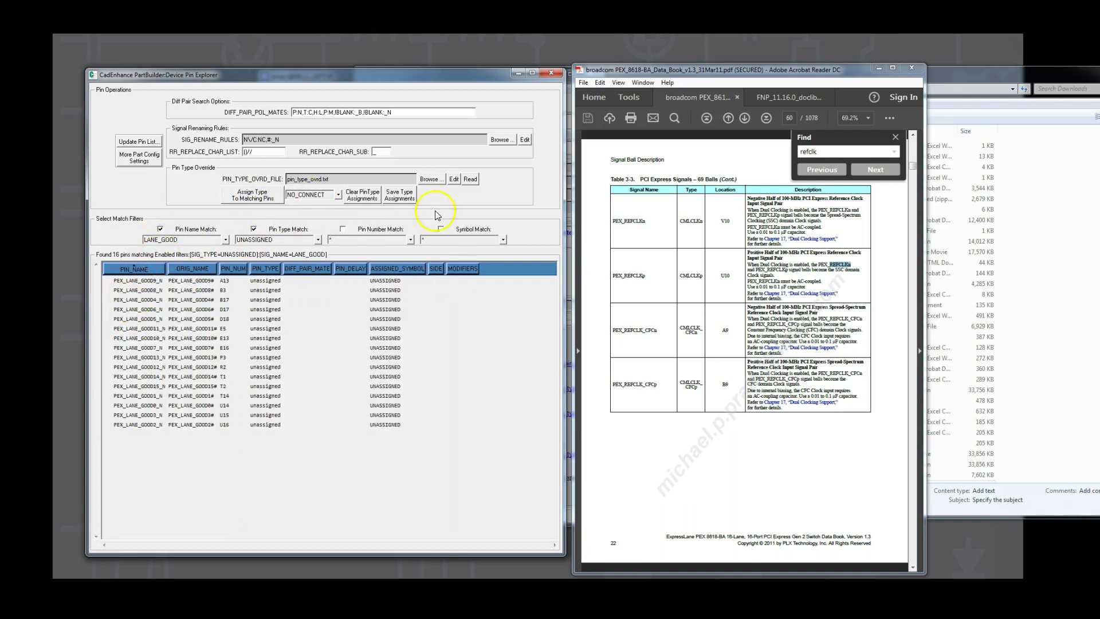
With the pins filtered by LANE_GOOD, look up lane_good in the data book and assign the type INOUT to all matches
double_click(817, 152)
type("good")
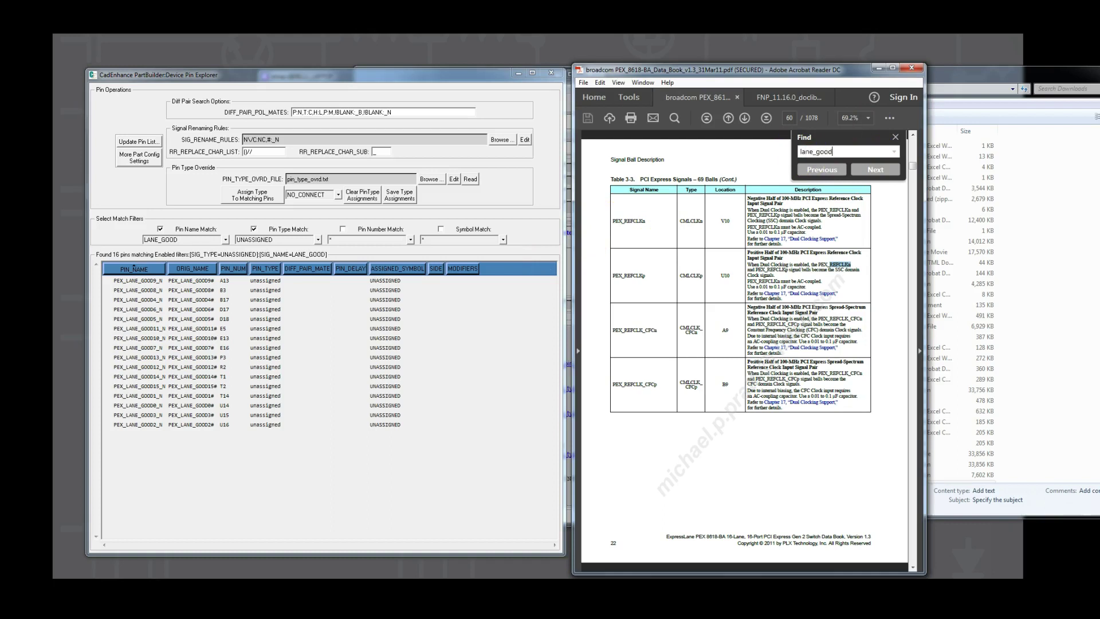
key("Return")
left_click(338, 195)
left_click(325, 204)
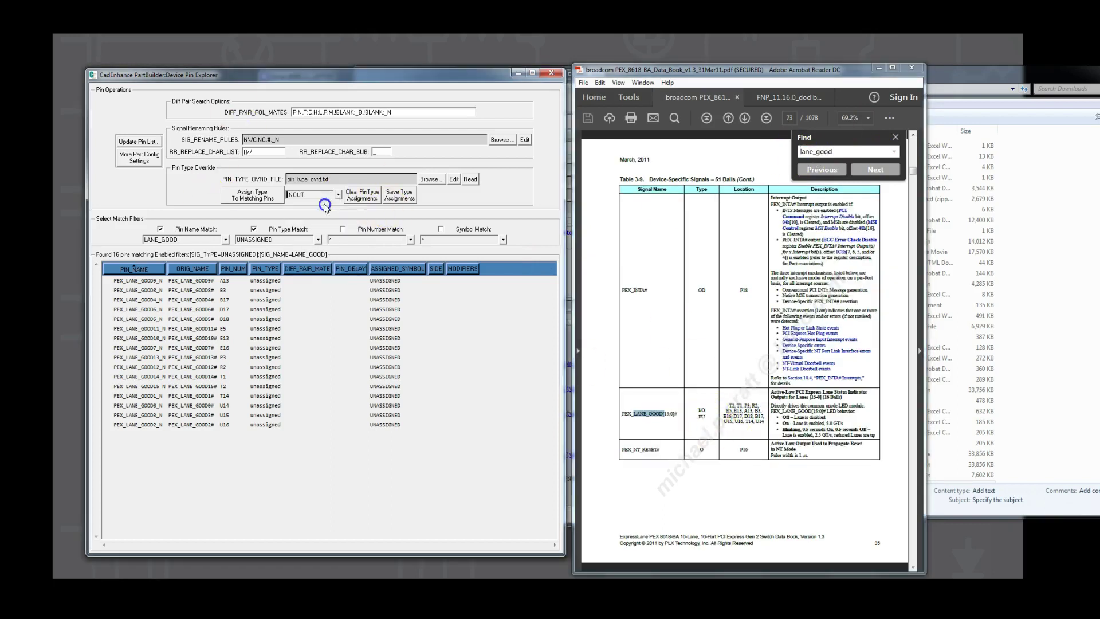
left_click(252, 195)
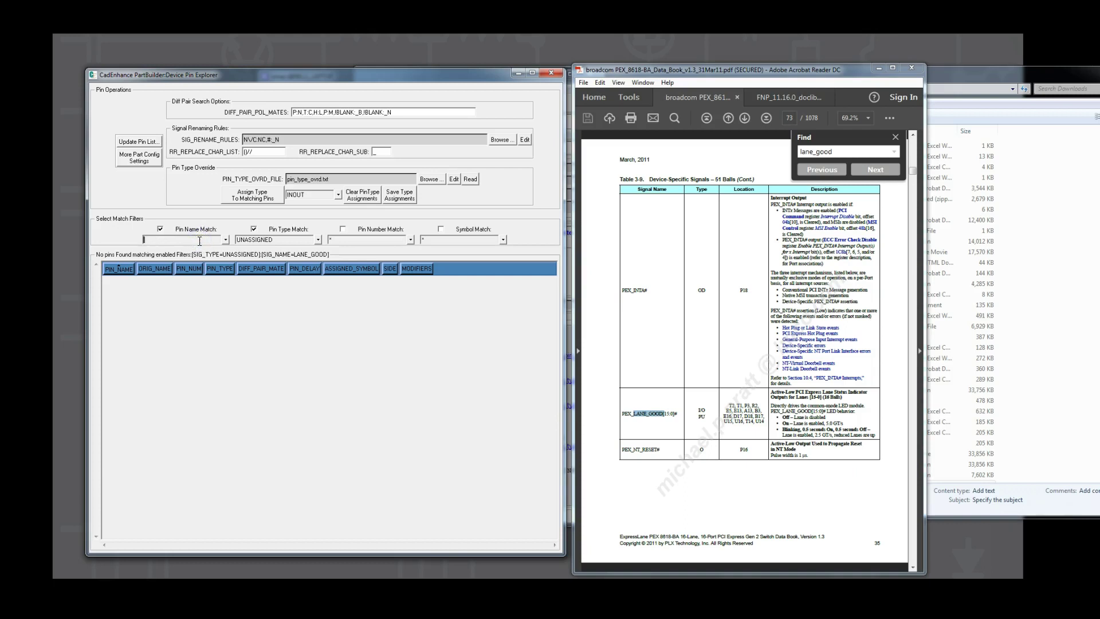
Clear the name filter and assign a pin type to the two THERMAL_DIODE pins together
left_click(146, 240)
key("Return")
left_click(732, 176)
left_click_drag(132, 281, 137, 290)
right_click(138, 290)
mouse_move(133, 296)
left_click(171, 315)
Look up shpc in the data book and assign the type Input to the SHPC_INT_N pin
triple_click(814, 151)
type("sh")
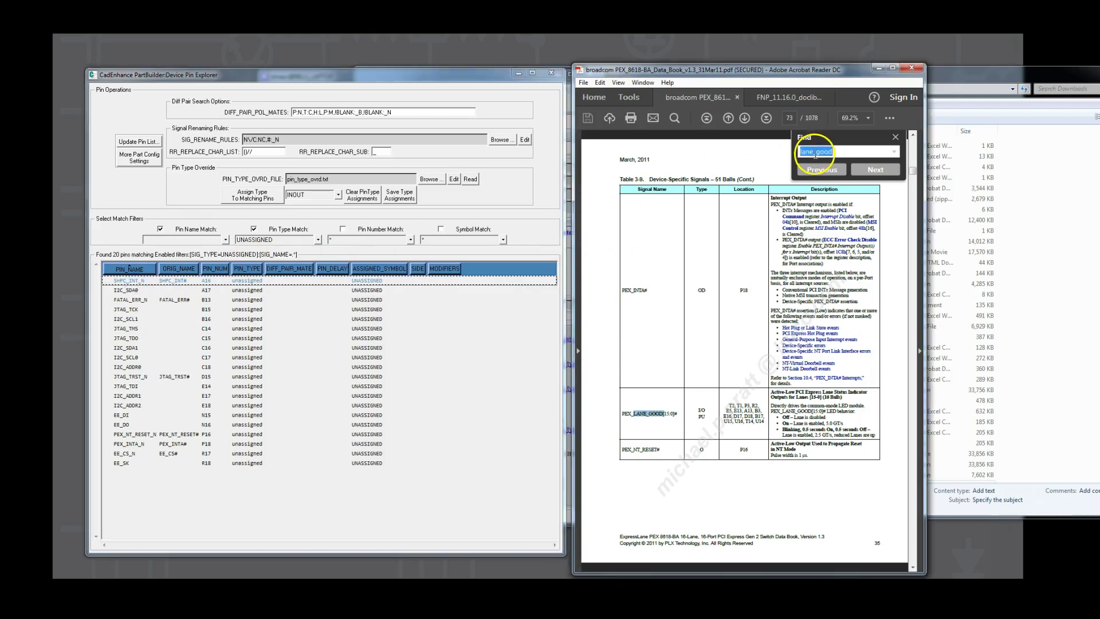
type("pc")
key("Return")
left_click(876, 169)
left_click(840, 170)
right_click(126, 281)
mouse_move(130, 288)
left_click(156, 305)
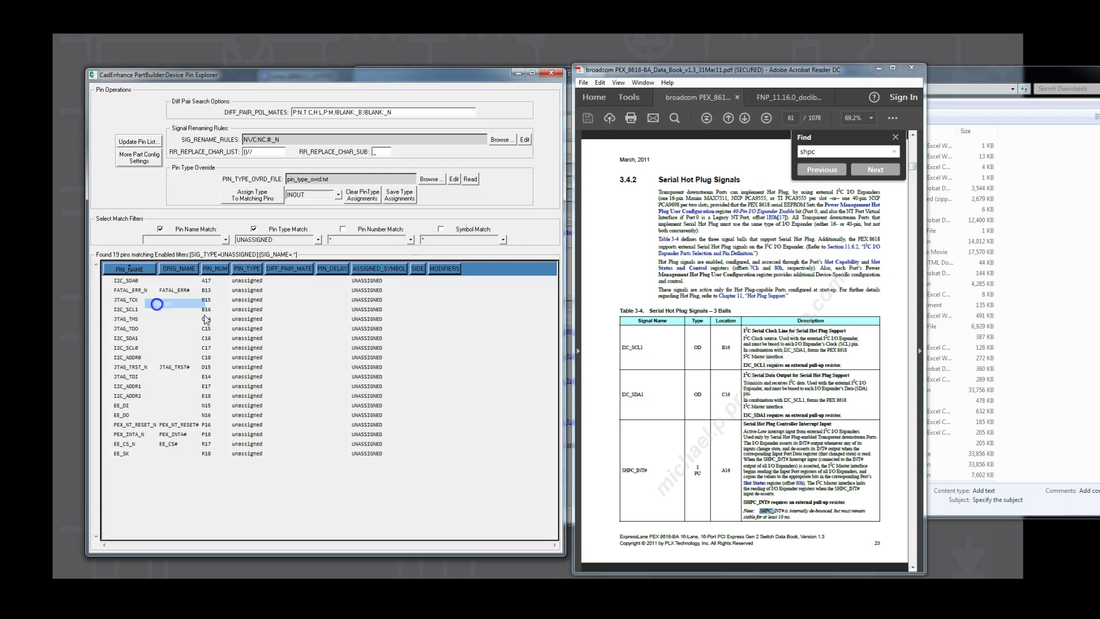
Assign the type Open_Collector to the I2C_SDA0 and I2C_SDA1 pins together
left_click(133, 281)
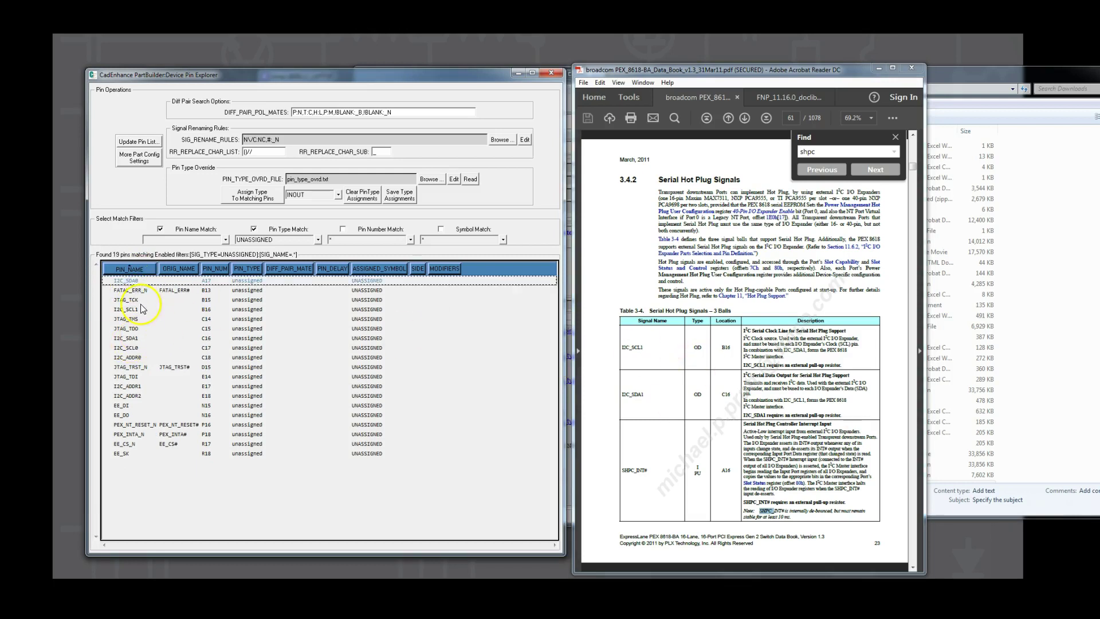
left_click(136, 336, "ctrl")
right_click(136, 336)
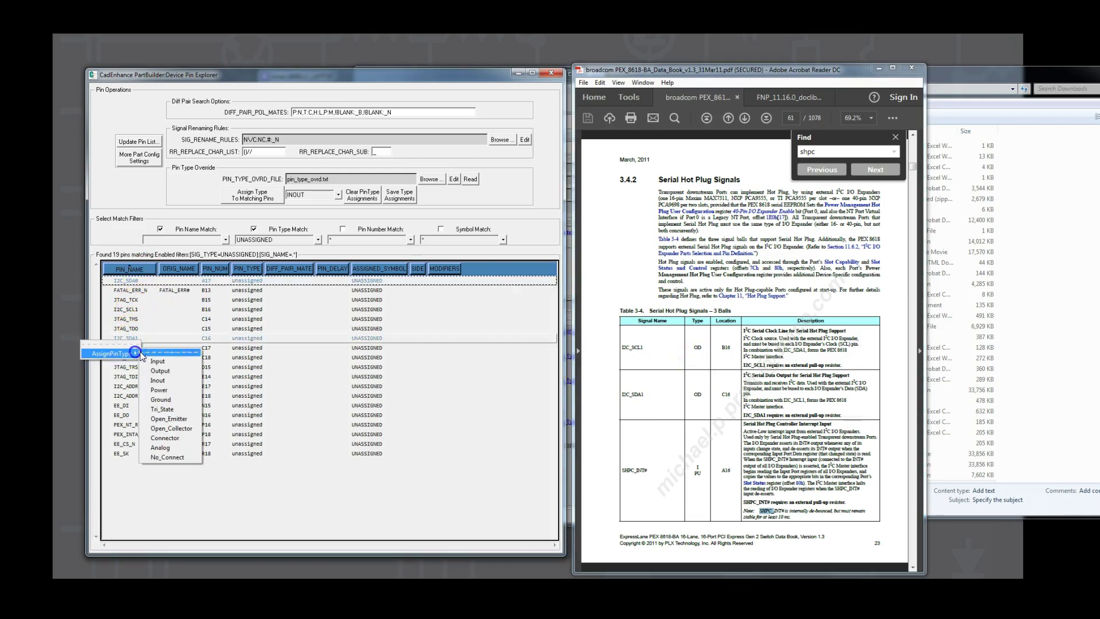
left_click(194, 424)
Look up fata in the data book and assign the type Output to the FATAL_ERR_N pin
left_click(135, 281)
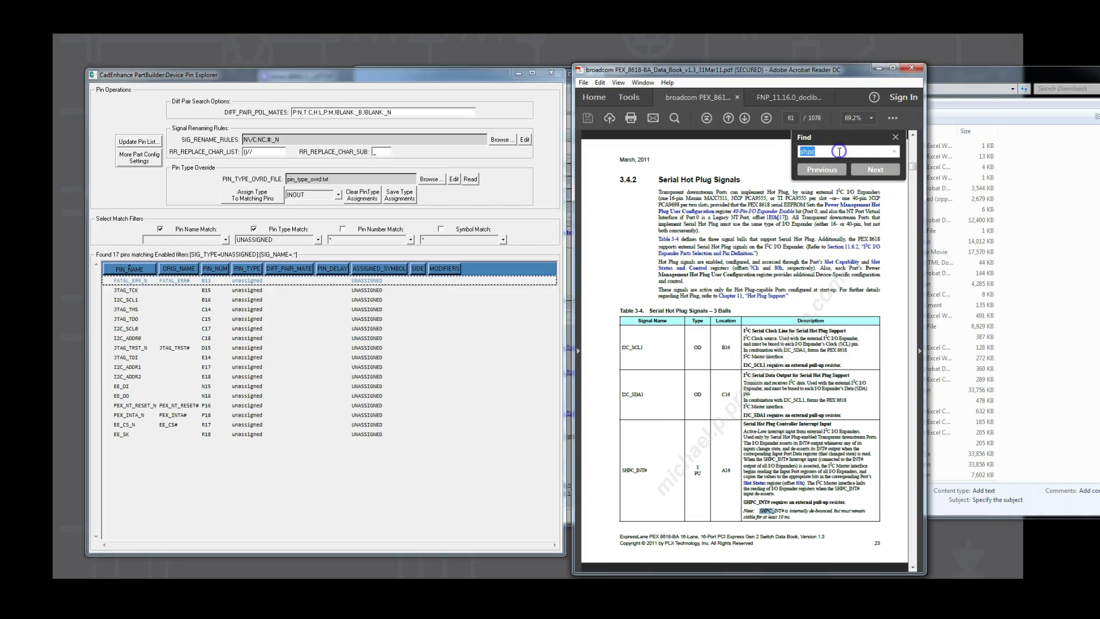
type("fata")
key("Return")
right_click(131, 283)
mouse_move(129, 296)
left_click(175, 314)
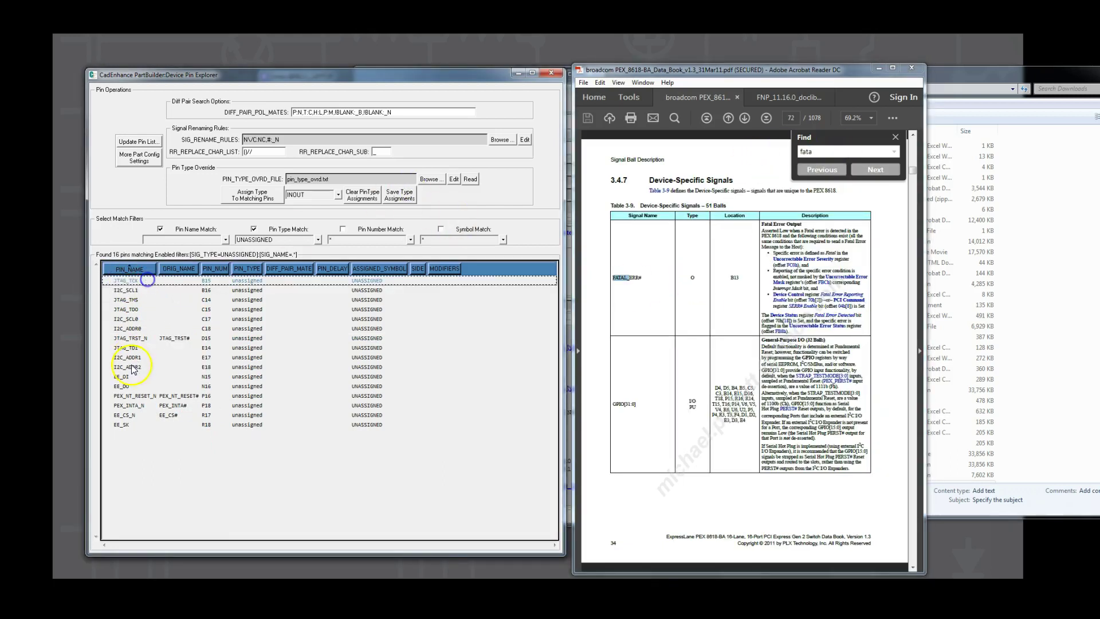
Assign the type Input to JTAG_TCK, JTAG_TMS, JTAG_TRST_N and JTAG_TDI together, and the type Output to JTAG_TDO
left_click(128, 300, "ctrl")
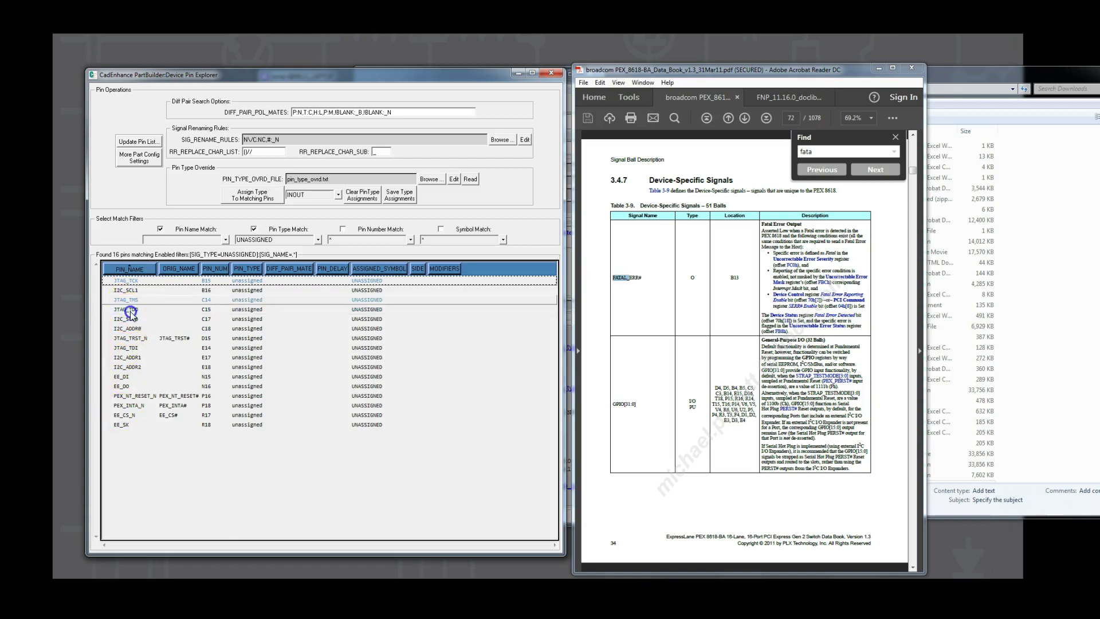
left_click(127, 339, "ctrl")
left_click(129, 348, "ctrl")
right_click(133, 348)
left_click(157, 360)
right_click(131, 290)
mouse_move(112, 299)
left_click(159, 310)
Look up scl in the data book and assign the type Open_Collector to the I2C_SCL1 and I2C_SCL0 pins
key("ctrl+f")
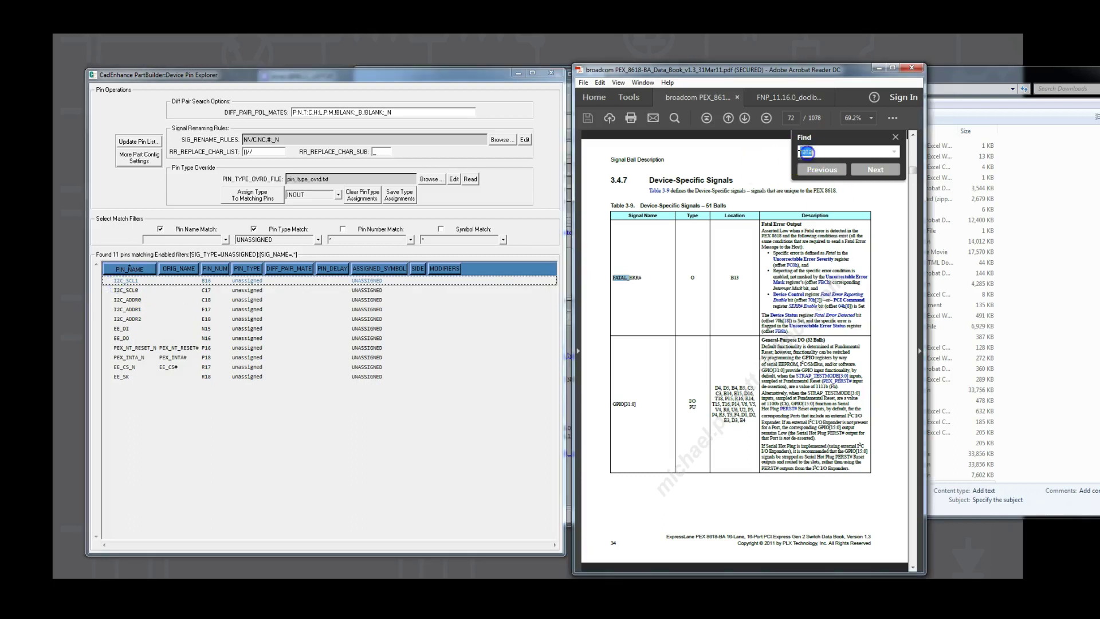
type("scl")
key("Return")
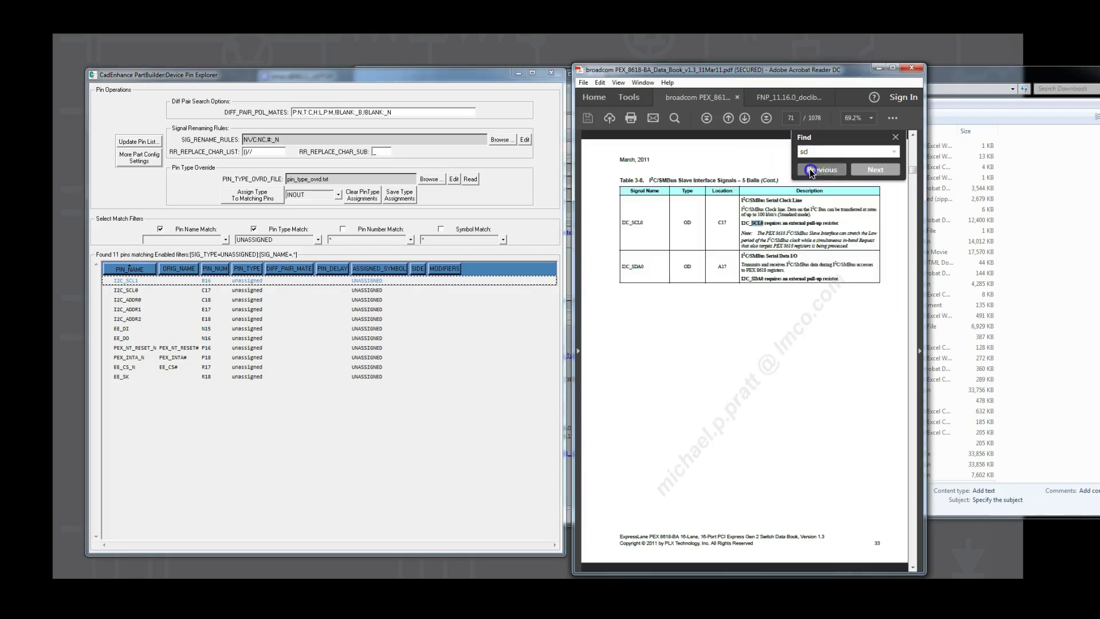
left_click(127, 290)
right_click(128, 288)
mouse_move(132, 296)
left_click(159, 324)
Assign the type Input to the I2C_ADDR0, I2C_ADDR1 and I2C_ADDR2 pins together
left_click(130, 301, "shift")
right_click(131, 300)
left_click(161, 338)
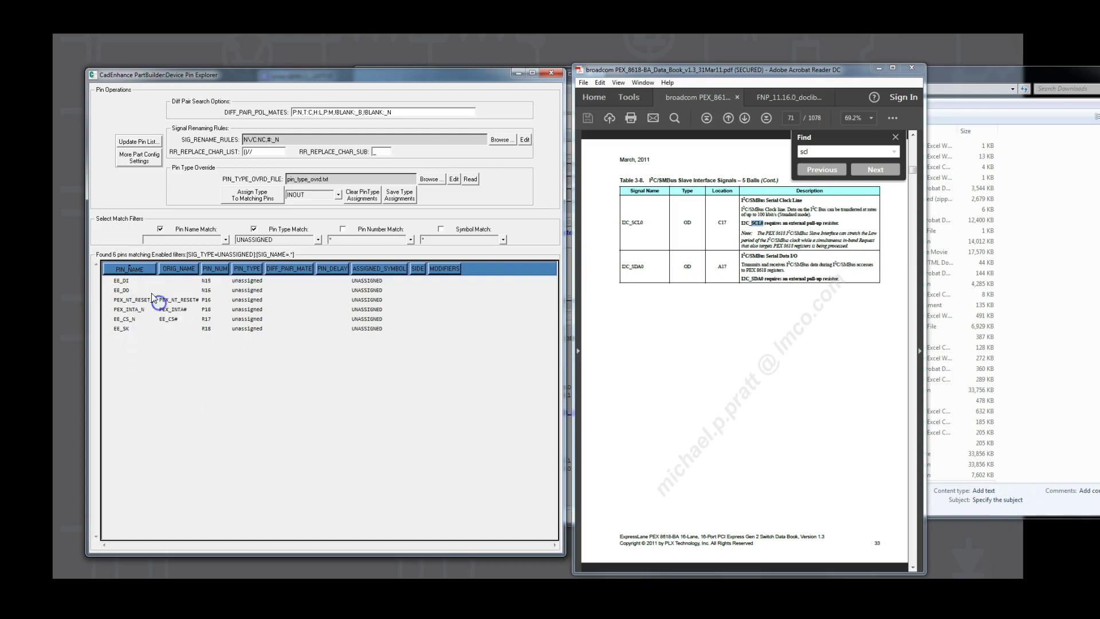
Look up ee_ in the data book and assign the type Output to the EE_DI pin
left_click(825, 150)
type("ee_")
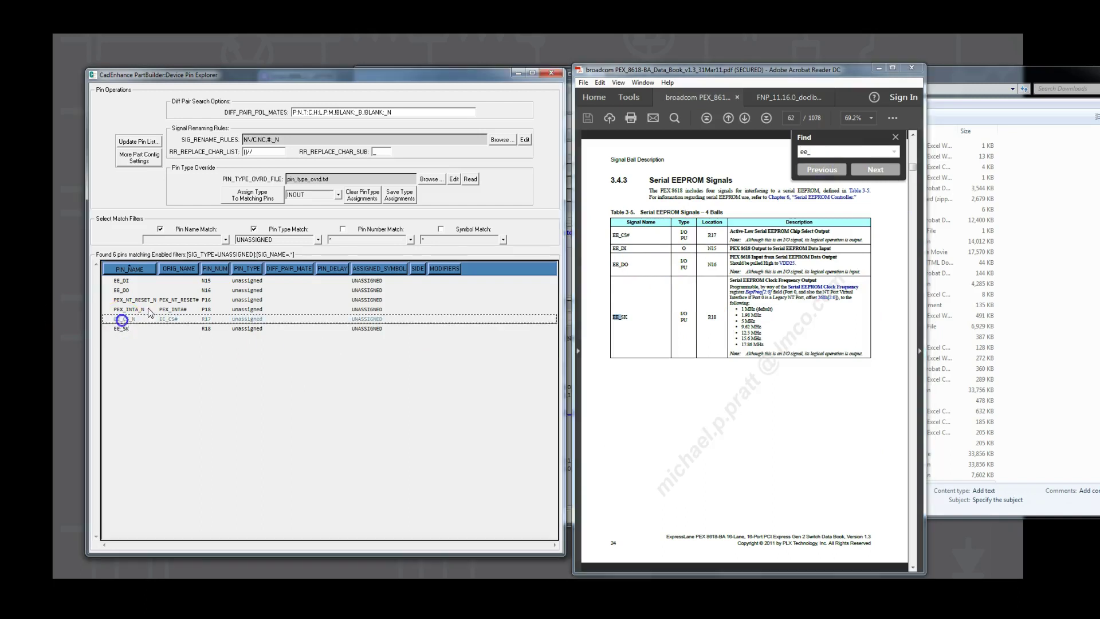
right_click(122, 280)
mouse_move(126, 291)
left_click(161, 310)
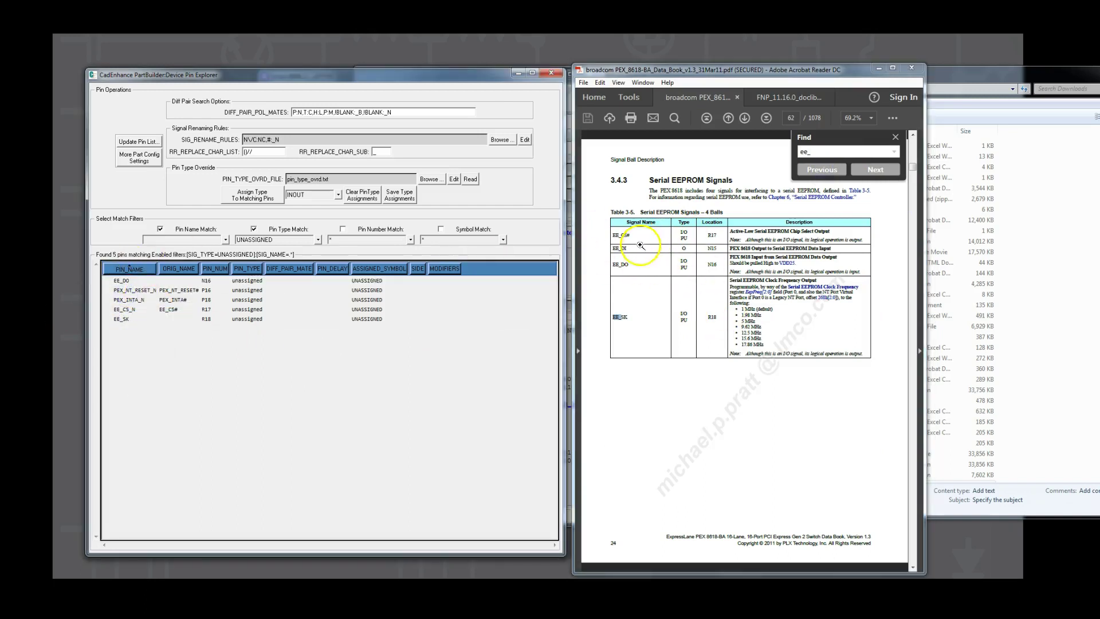
Assign the type Inout to the EE_DO, EE_CS_N and EE_SK pins
right_click(121, 280)
left_click(152, 322)
left_click(132, 290)
left_click(129, 300)
right_click(160, 299)
left_click(203, 345)
left_click(114, 300)
right_click(111, 300)
left_click(143, 339)
Look up pex_nt in the data book and assign the type Output to the PEX_NT_RESET_N pin
left_click(836, 154)
type("pex_nt")
key("Return")
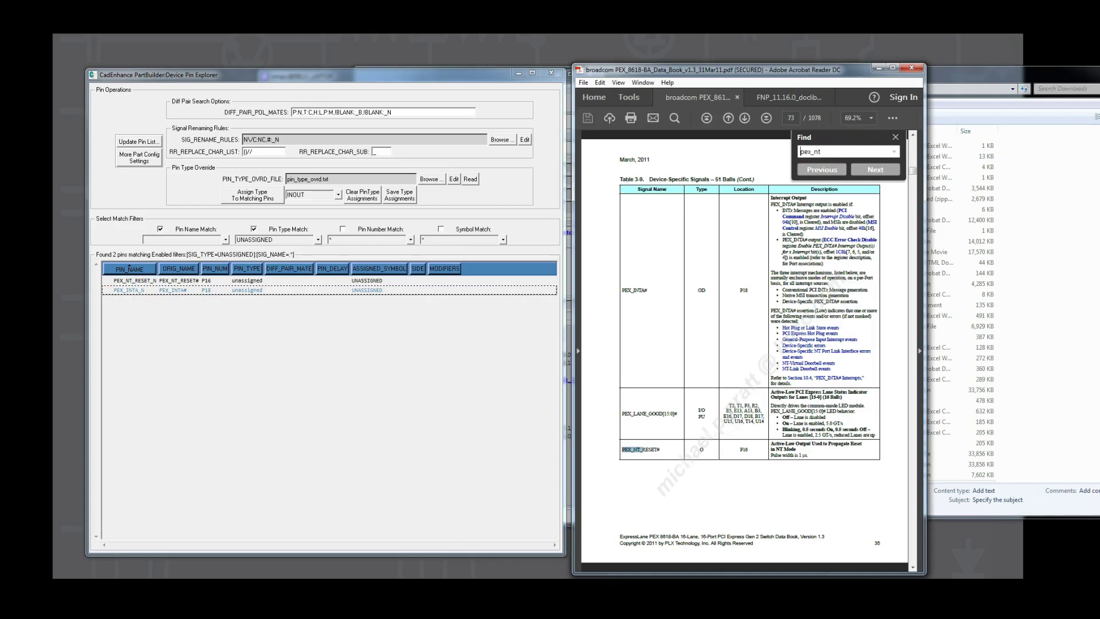
left_click(136, 280)
right_click(135, 282)
mouse_move(133, 295)
left_click(161, 312)
Assign the type Open_Collector to the remaining PEX_INTA_N pin
left_click(142, 281)
right_click(142, 281)
left_click(172, 371)
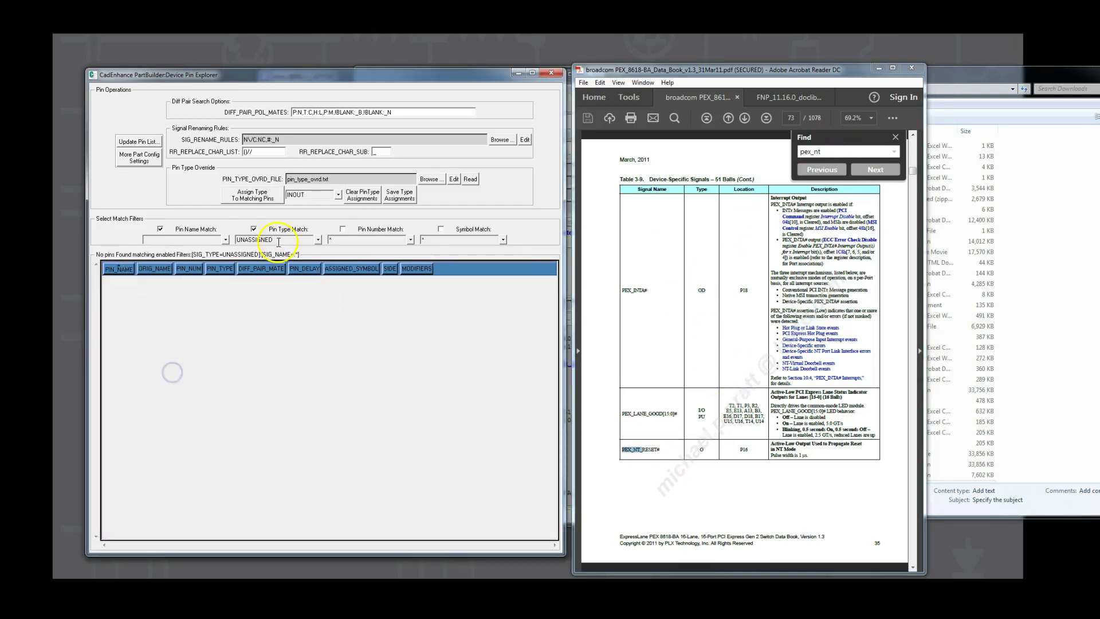
Turn off the pin type filter and update the pin list to show all pins with their assigned types
left_click(253, 230)
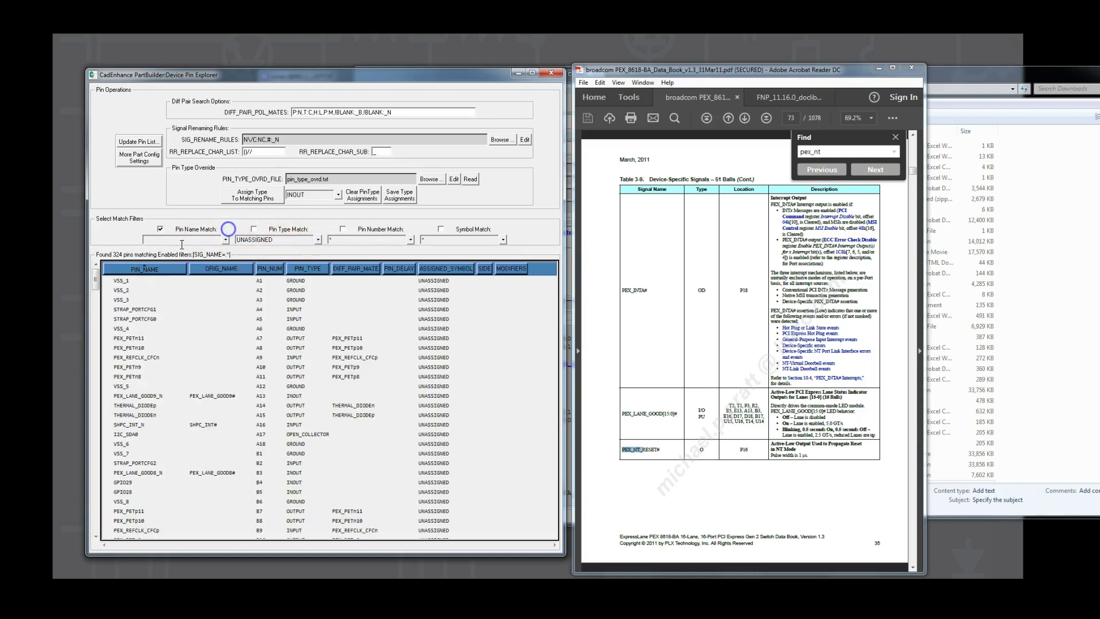
left_click(138, 141)
left_click(434, 405)
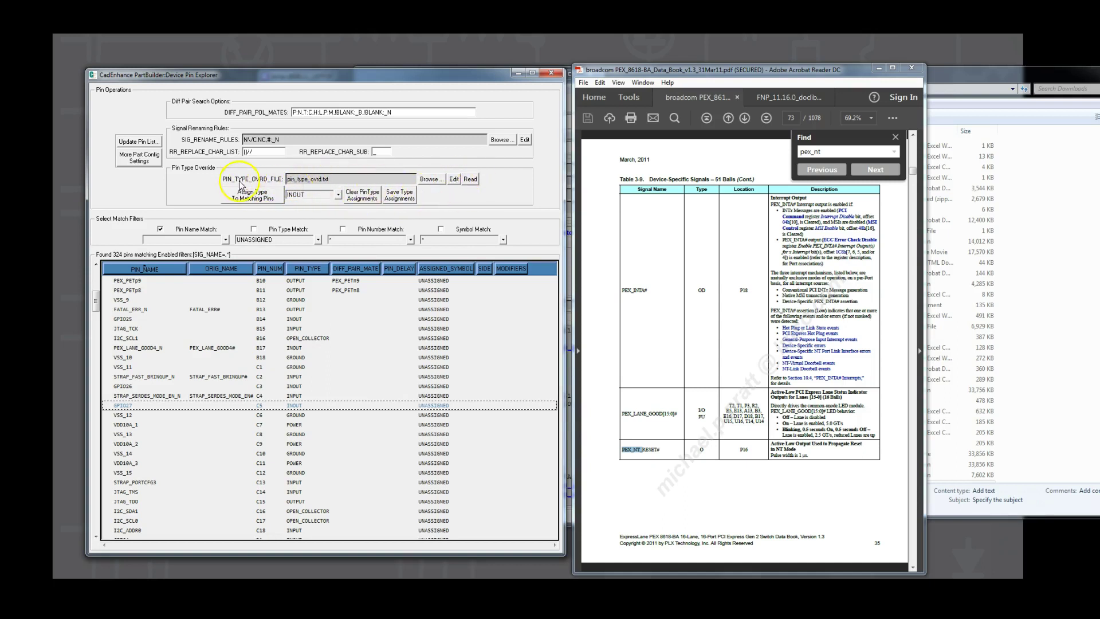
Open the override file pin_type_ovrd.txt for editing and review its first pin type assignment lines
left_click(454, 180)
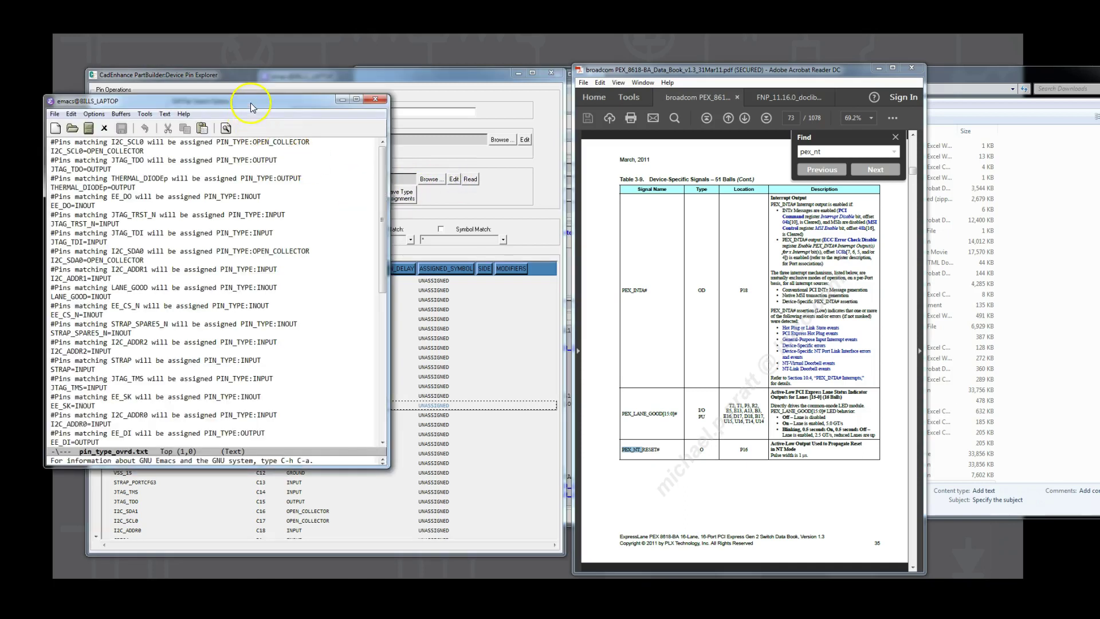
left_click_drag(250, 115, 373, 116)
left_click_drag(173, 166, 290, 168)
left_click_drag(197, 183, 233, 183)
left_click_drag(173, 201, 260, 201)
left_click_drag(173, 219, 265, 241)
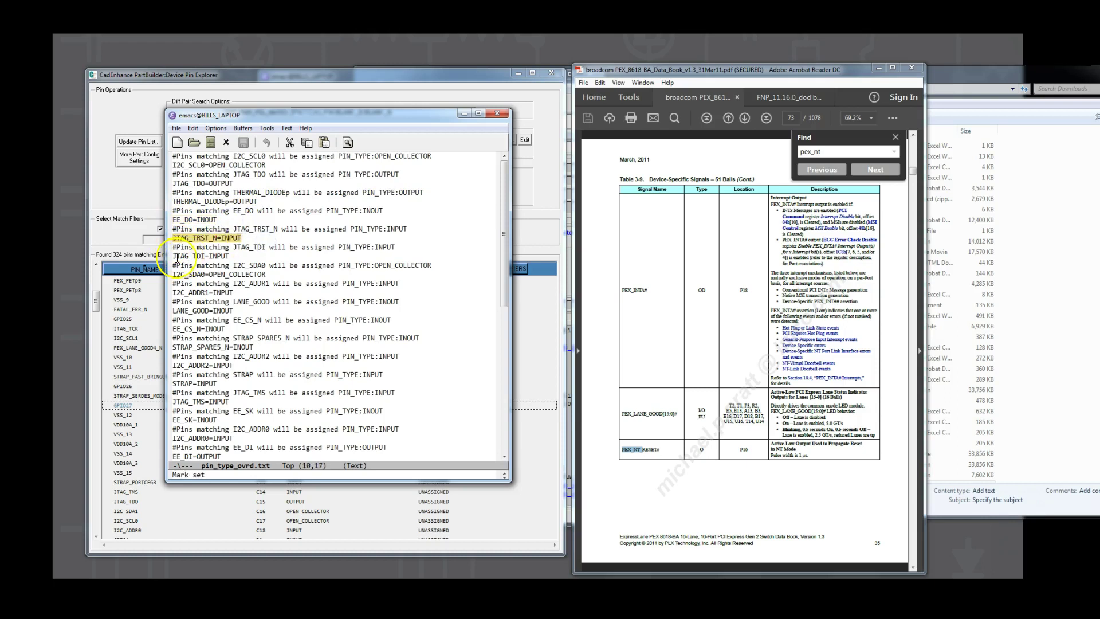
left_click_drag(173, 256, 247, 258)
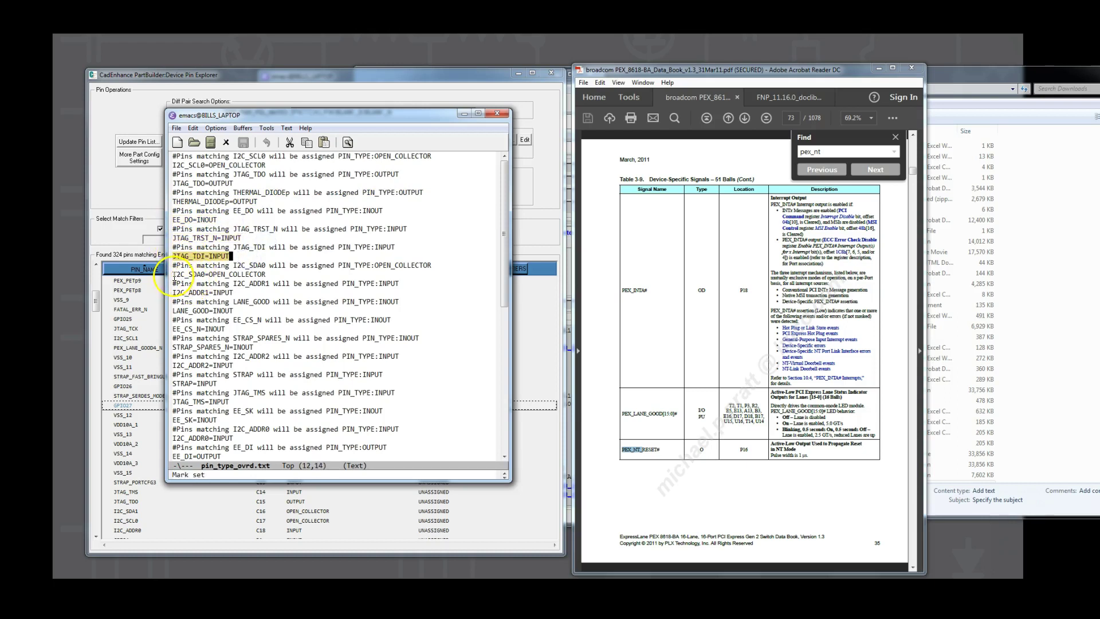
left_click_drag(173, 275, 264, 275)
Find the PER and PET assignment rules in the override file, then close the file
scroll(264, 275, "down", 6)
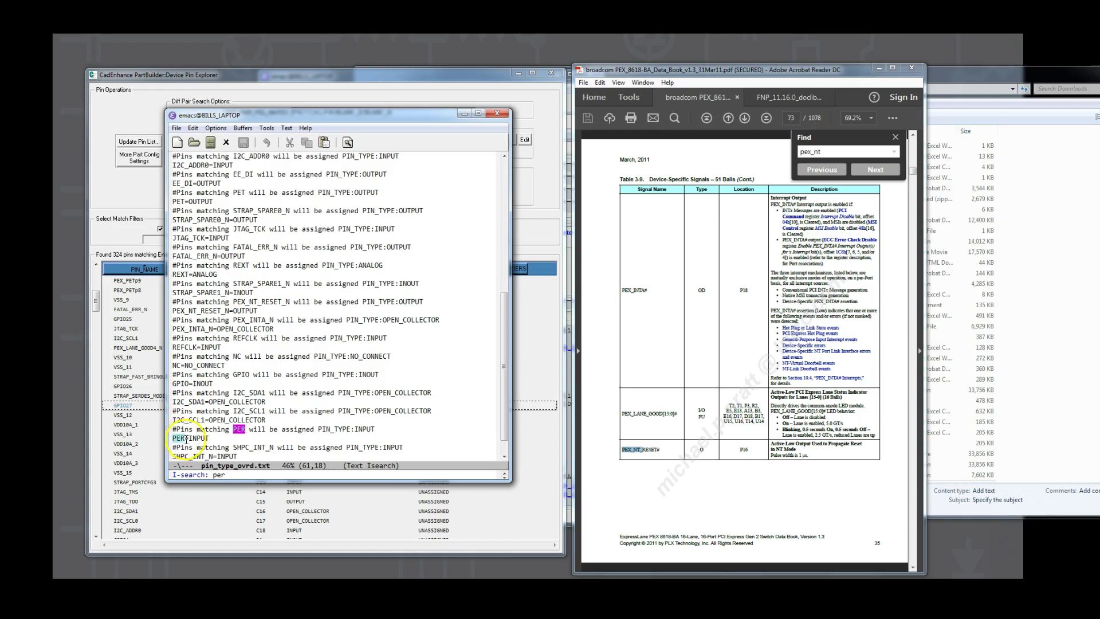
left_click_drag(178, 430, 206, 444)
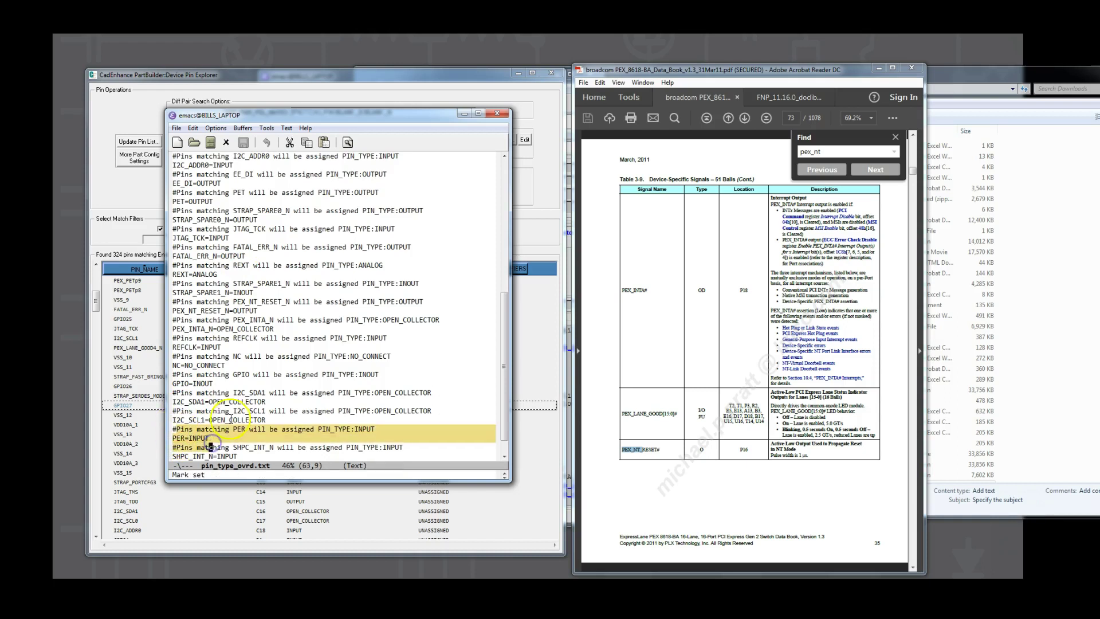
left_click(227, 393)
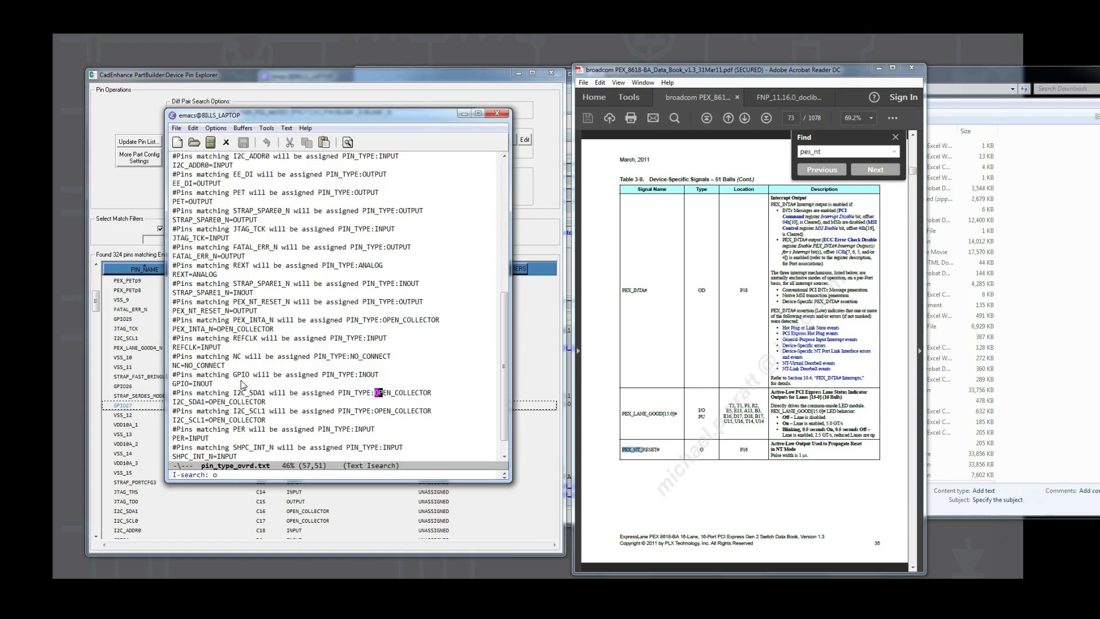
type("et")
scroll(255, 361, "down", 2)
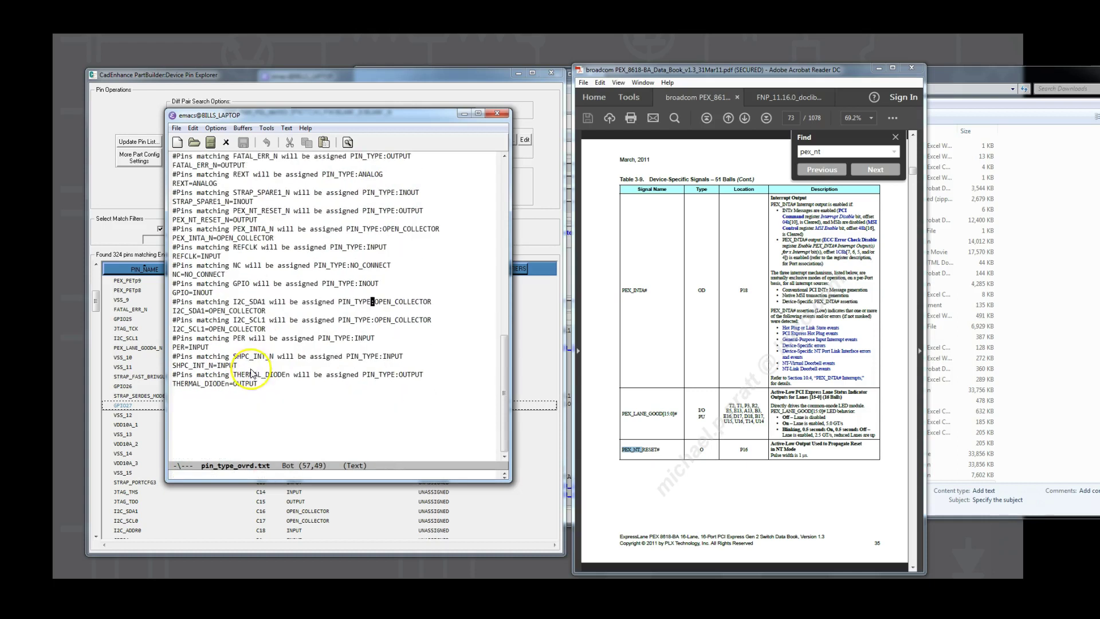
key("ctrl+r")
key("ctrl+r")
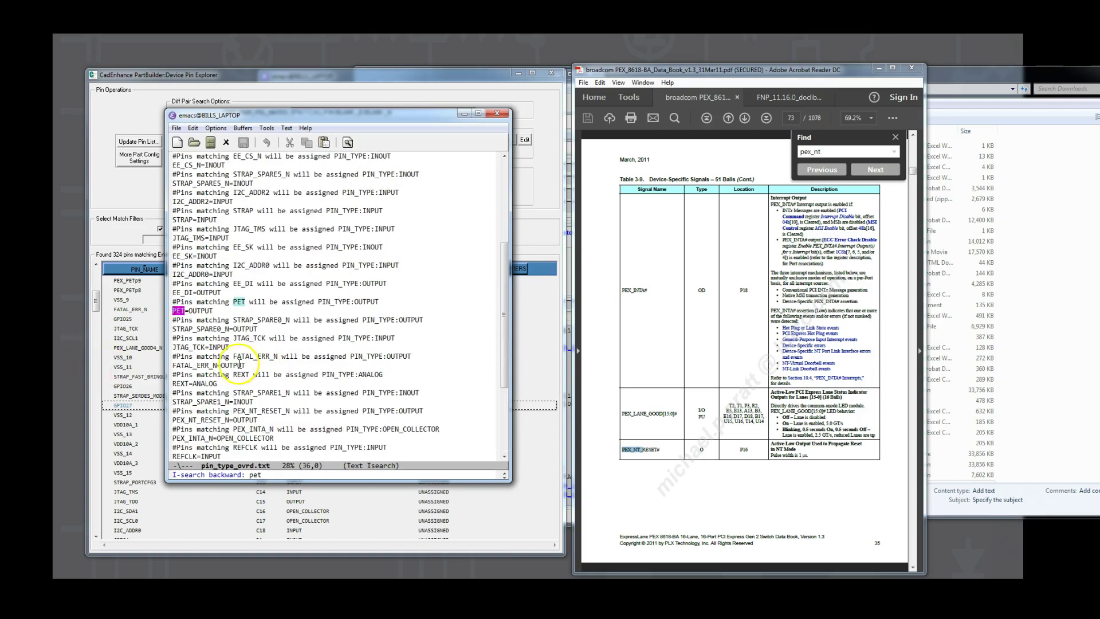
left_click(173, 294)
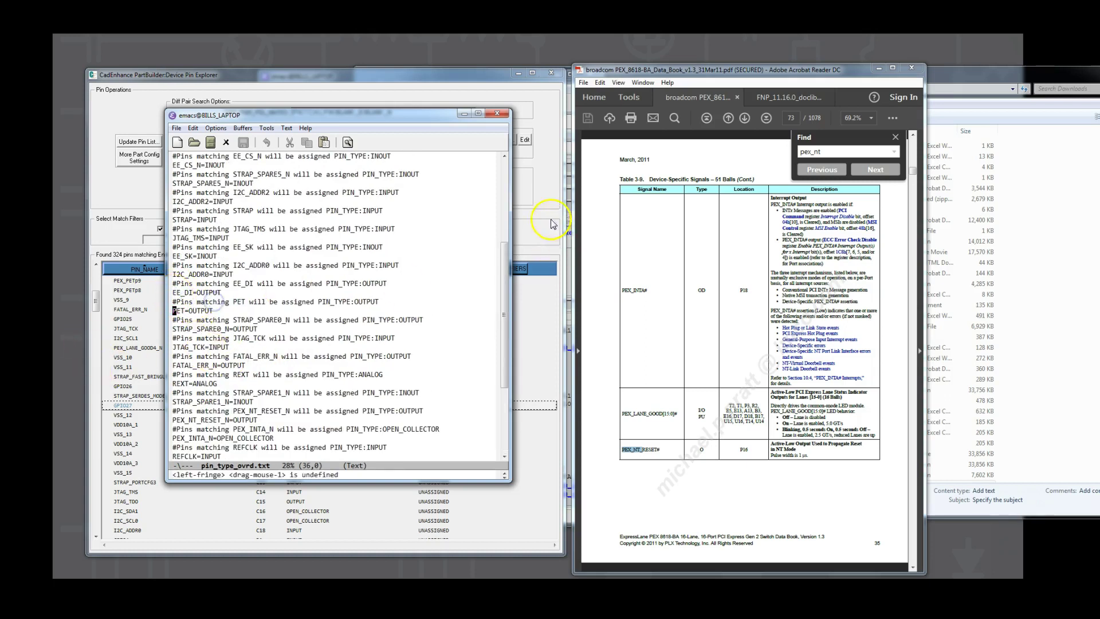
left_click(498, 114)
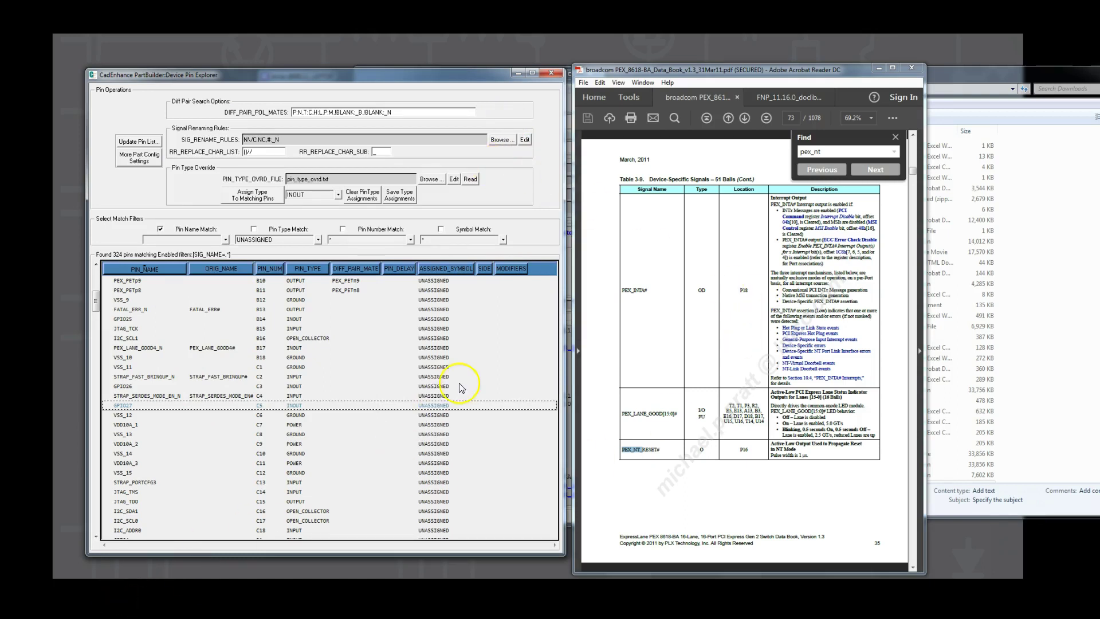
Minimize the data book and pin explorer windows and run the SMART-FRAC operation on the part
left_click(880, 69)
left_click(517, 73)
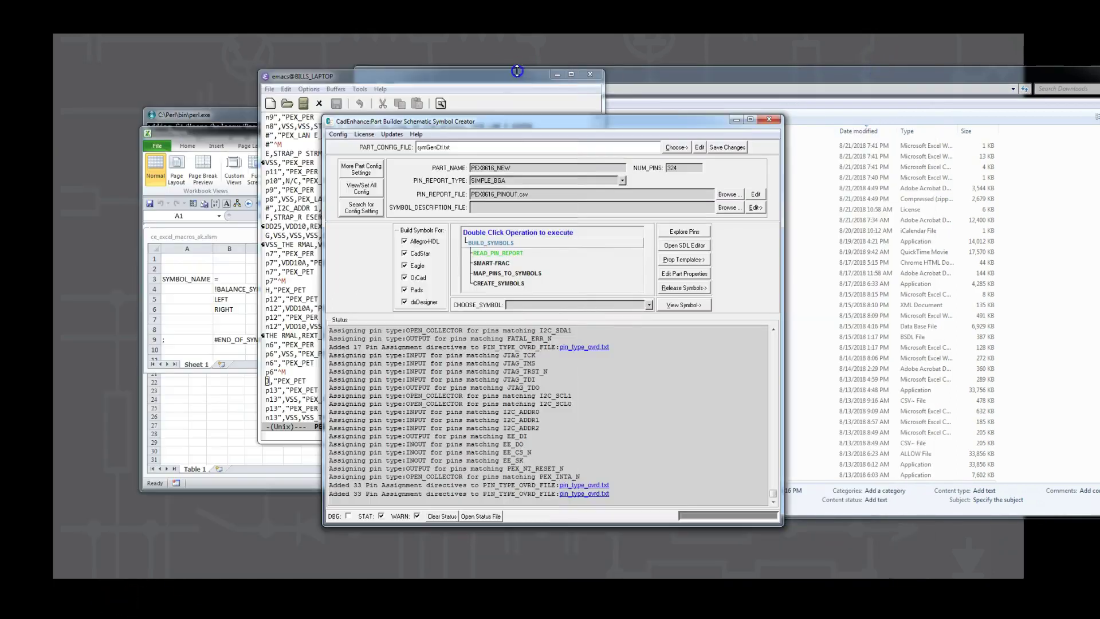
double_click(491, 263)
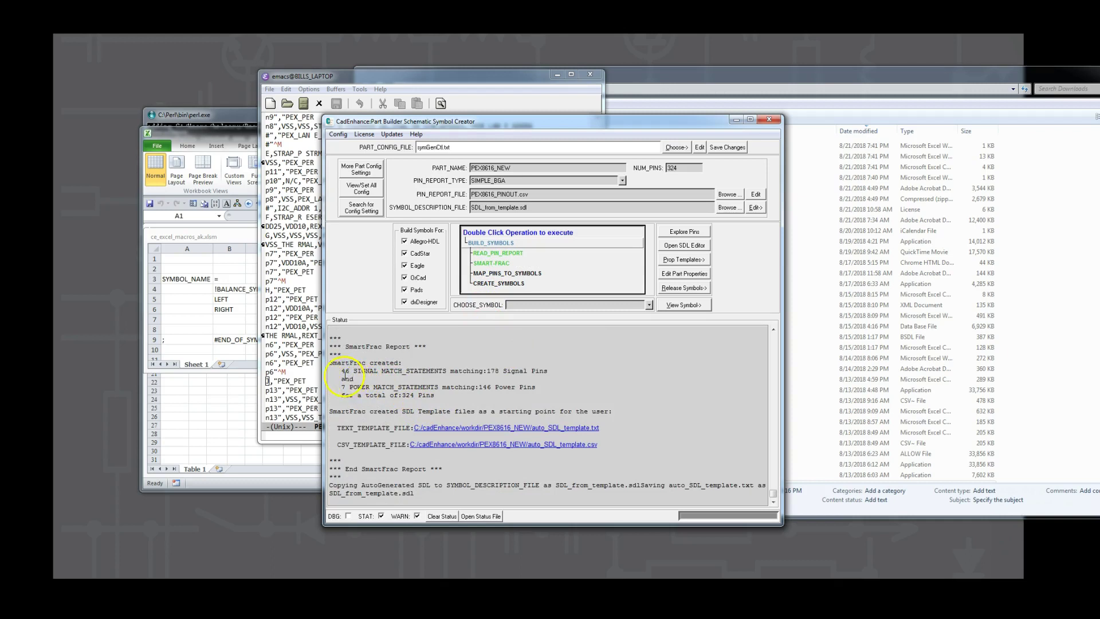
Examine the signal and power match statement lines of the SmartFrac report and the generated symbol description file entry
left_click_drag(342, 372, 477, 372)
left_click(494, 373)
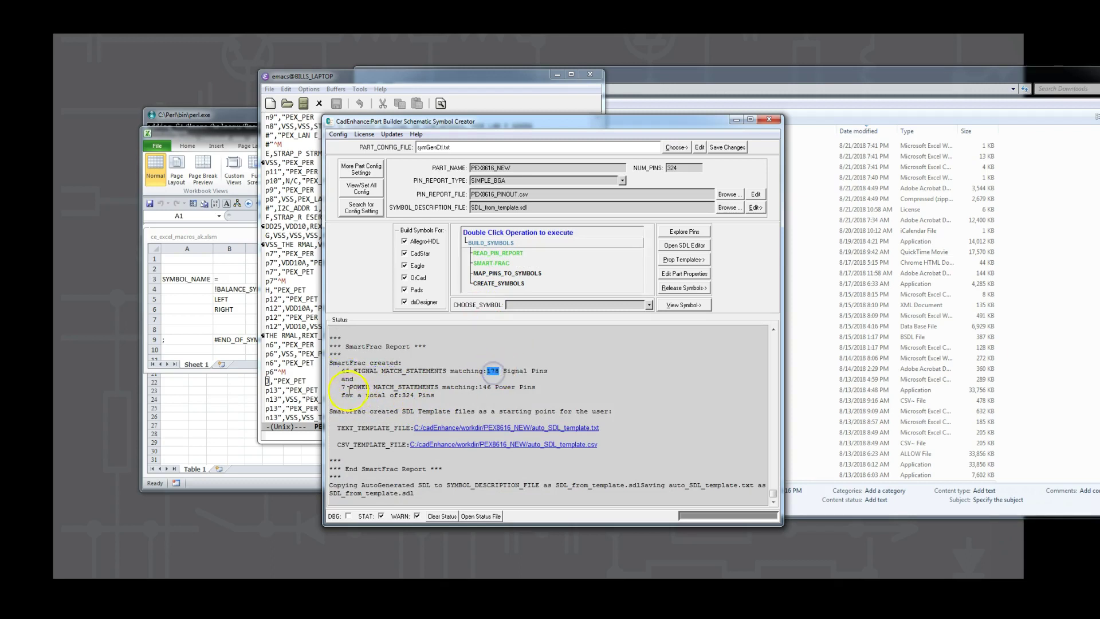
left_click_drag(343, 388, 534, 396)
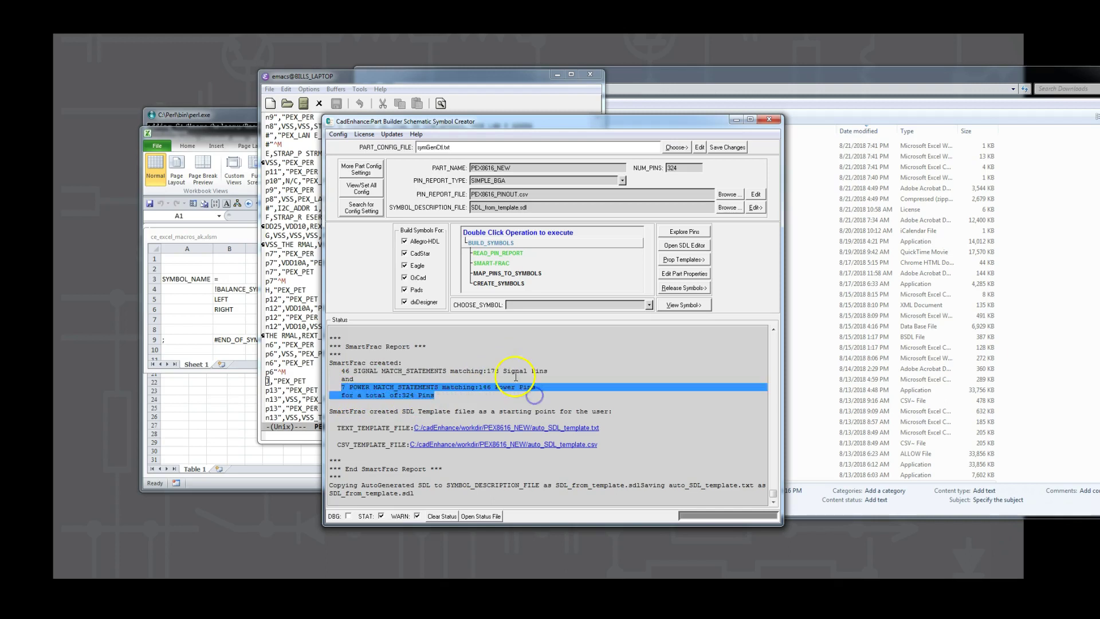
left_click(465, 374)
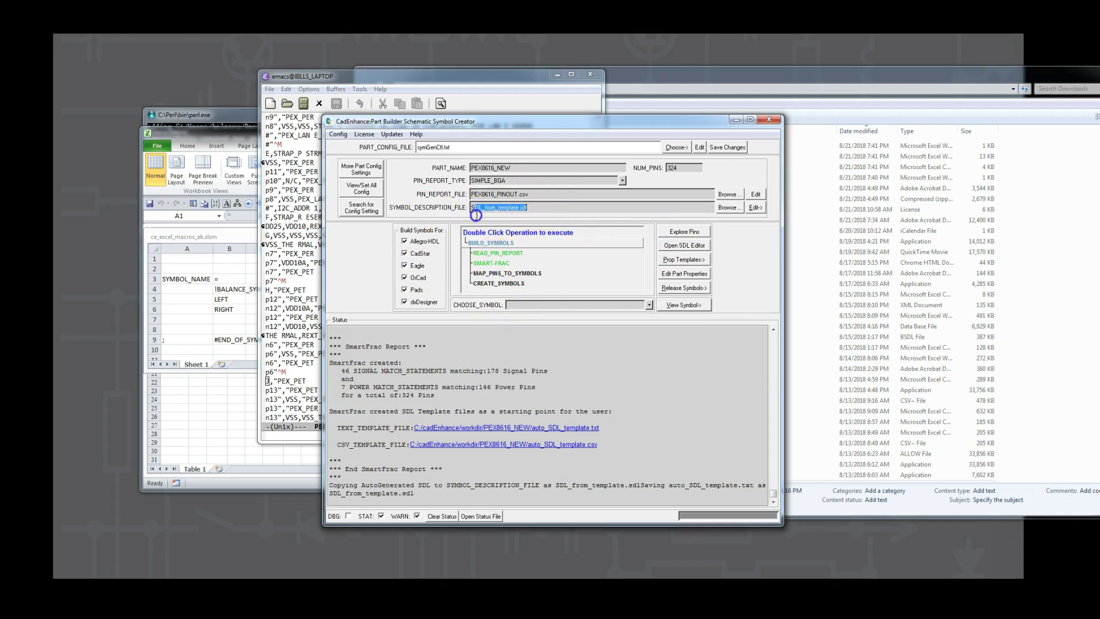
Open the SDL editor on SDL_from_template.sdl, move its window fully into view and look through the generated pin match lines
left_click(684, 246)
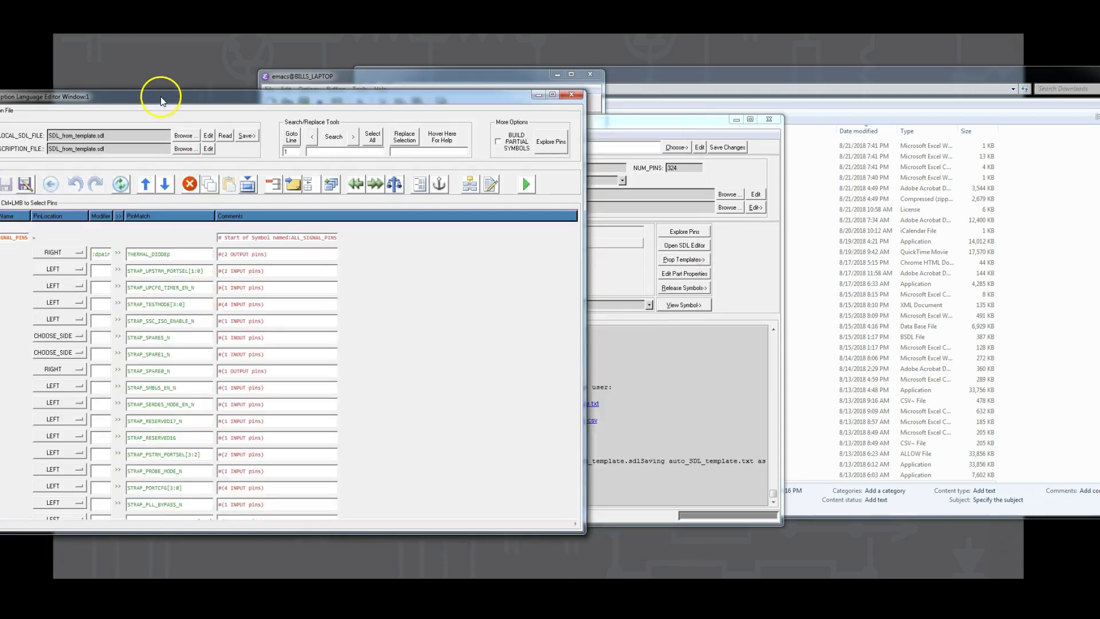
left_click_drag(161, 97, 428, 74)
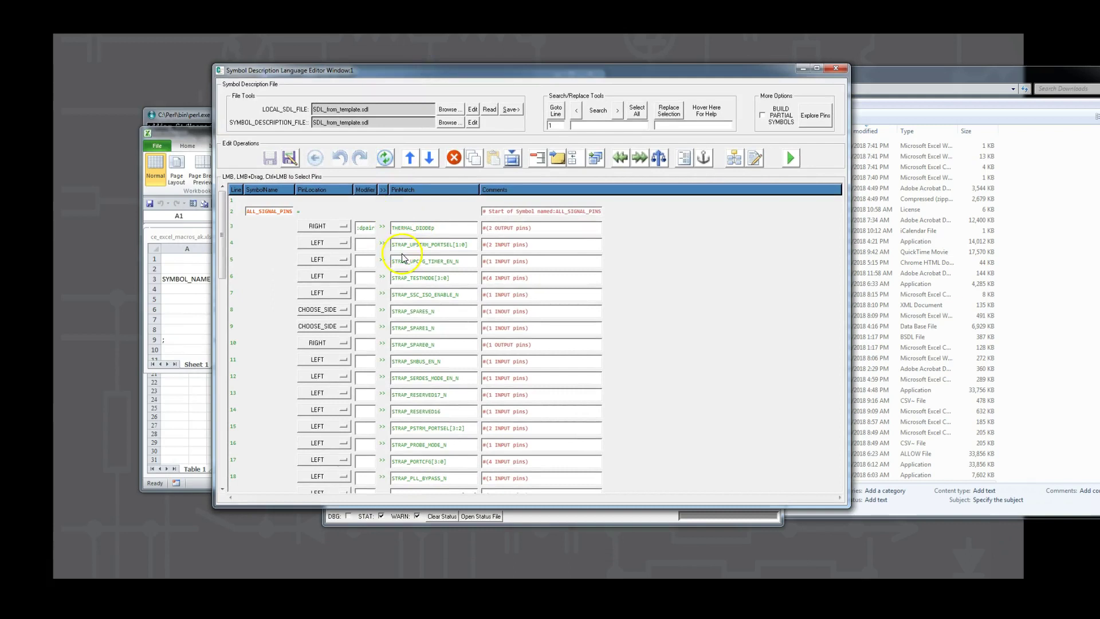
left_click(250, 310)
scroll(251, 311, "down", 3)
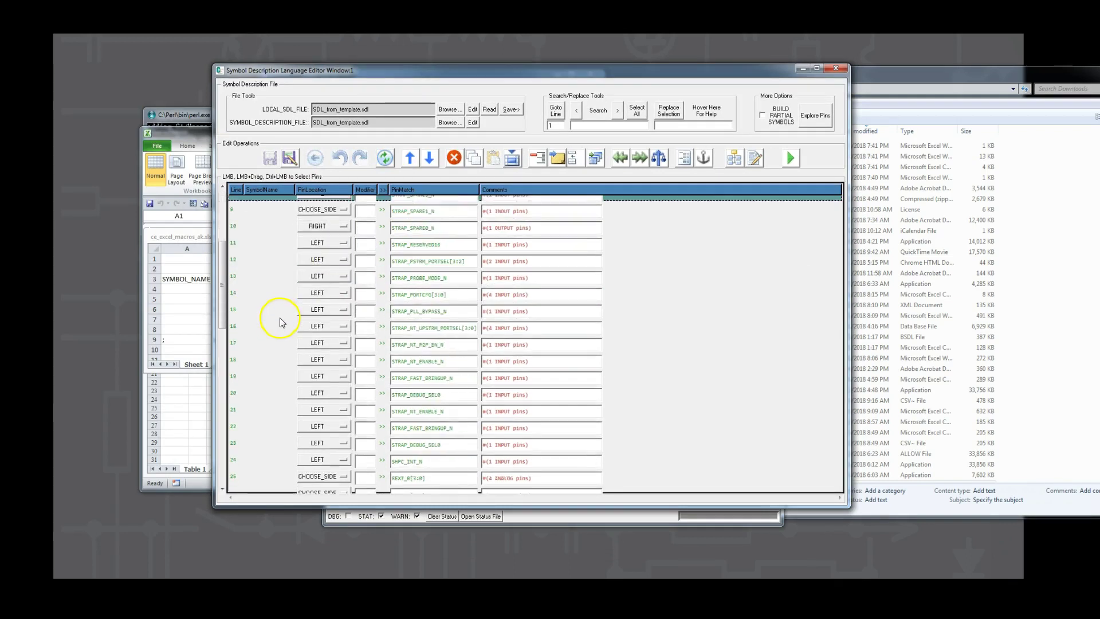
scroll(281, 322, "down", 10)
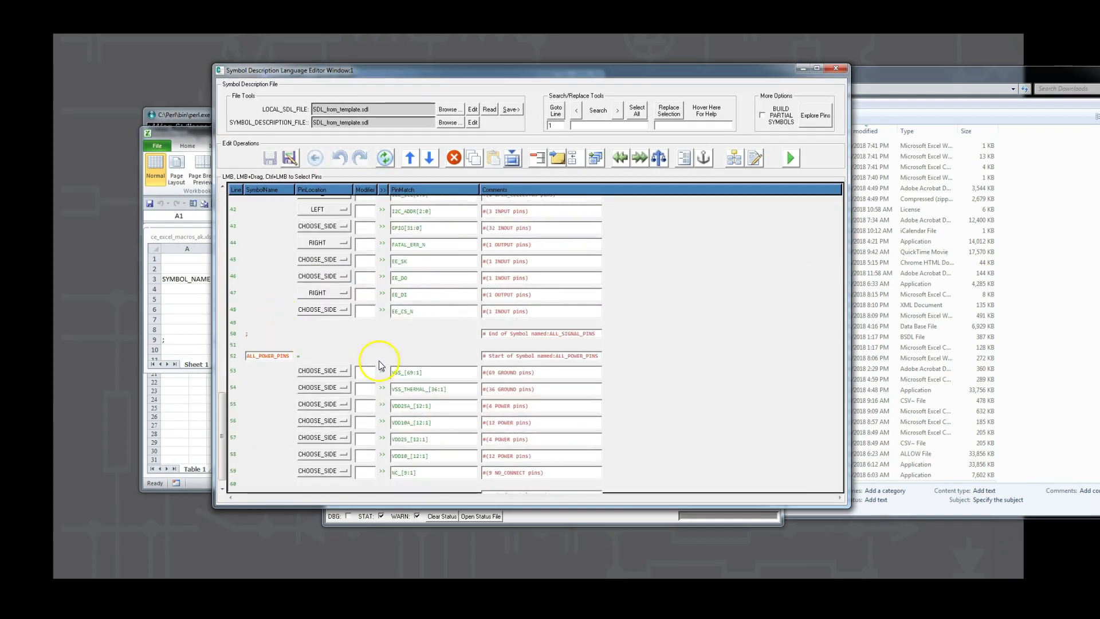
scroll(327, 358, "up", 14)
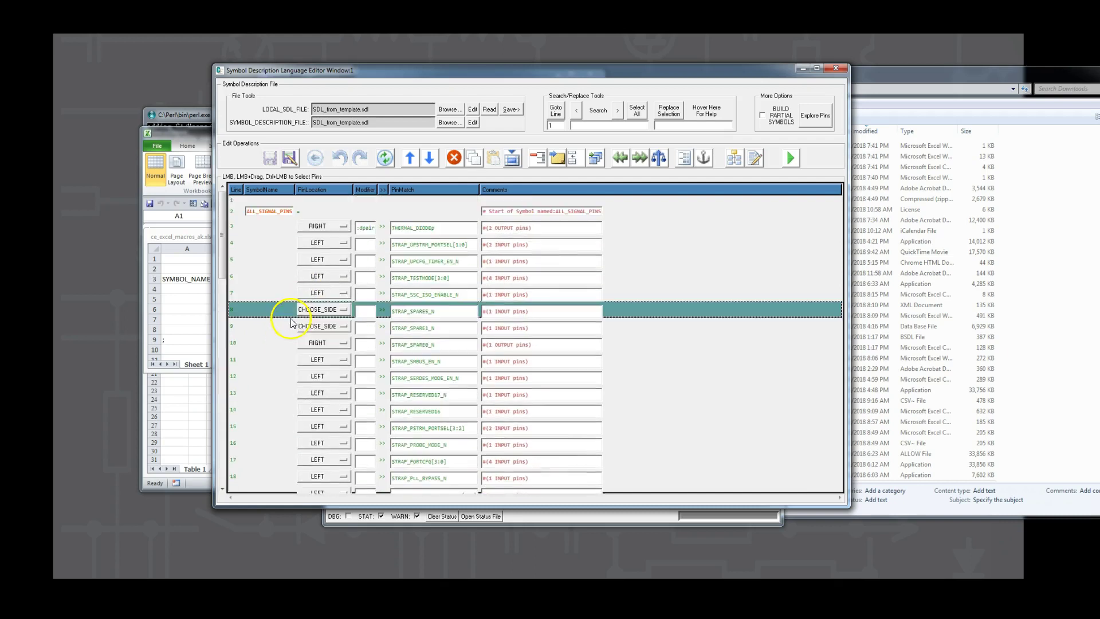
Examine where the ALL_SIGNAL_PINS and ALL_POWER_PINS symbol definitions start and end
left_click(232, 213)
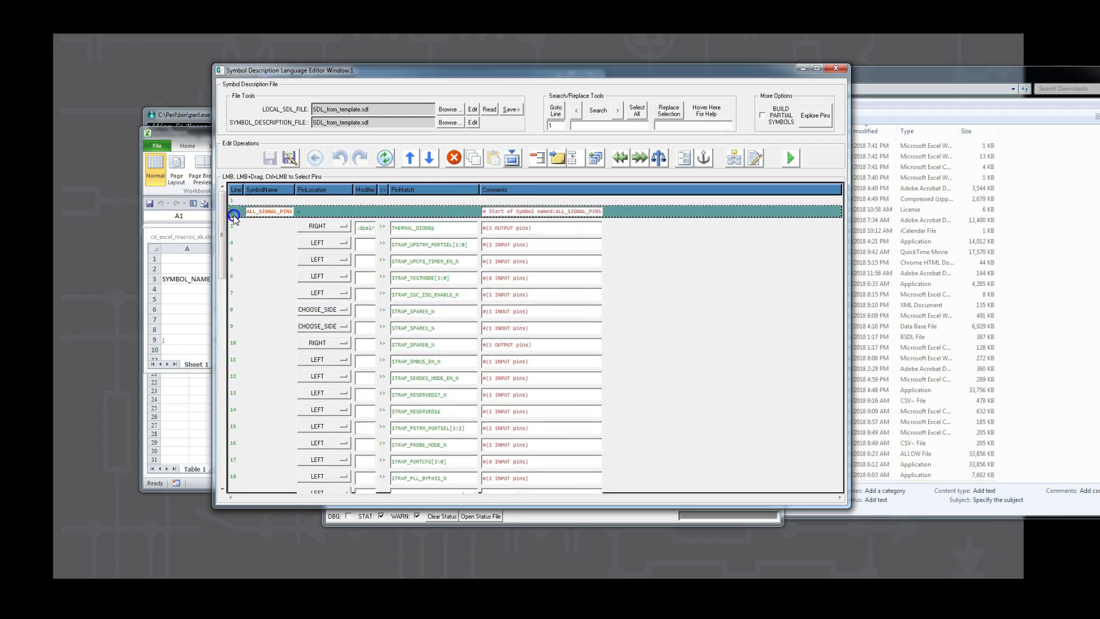
scroll(344, 338, "down", 5)
scroll(351, 339, "down", 7)
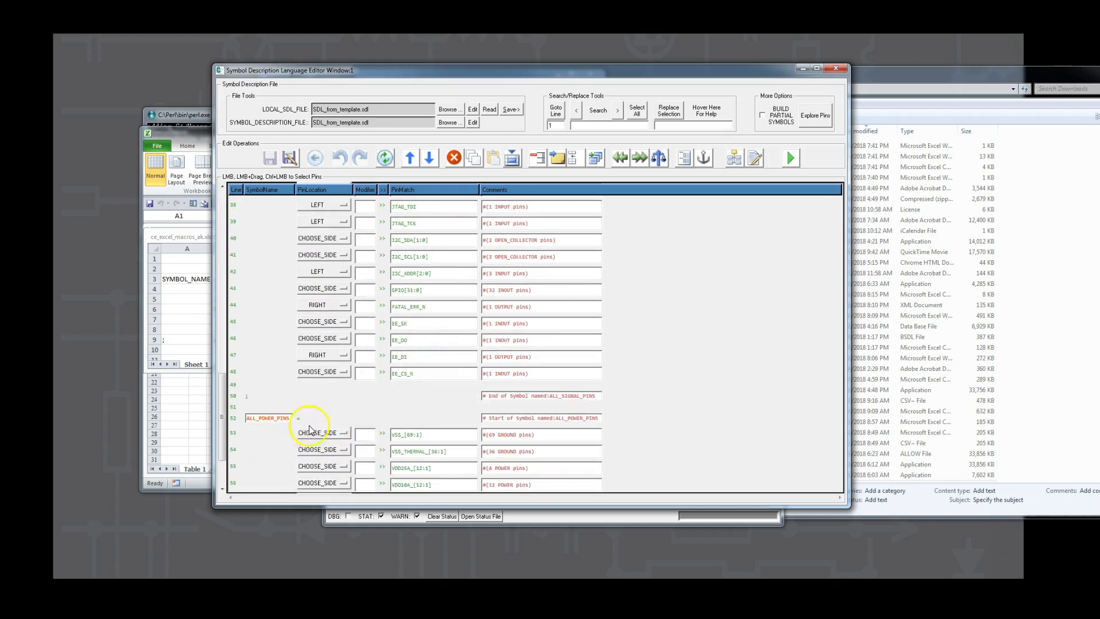
scroll(321, 427, "down", 2)
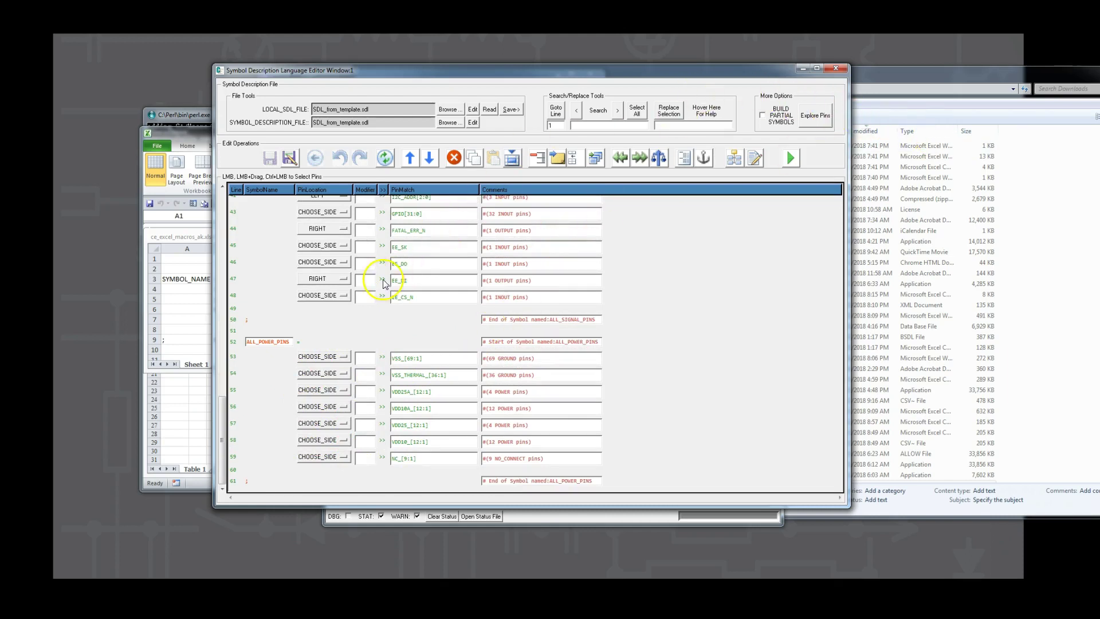
Return to the start of the SDL lines and examine the reference pex8616 part's symbols, from PEX8616_CONFIG_PINS to GROUND_AND_NC, in the symbol viewer
scroll(382, 258, "up", 15)
scroll(381, 258, "up", 4)
left_click(258, 230)
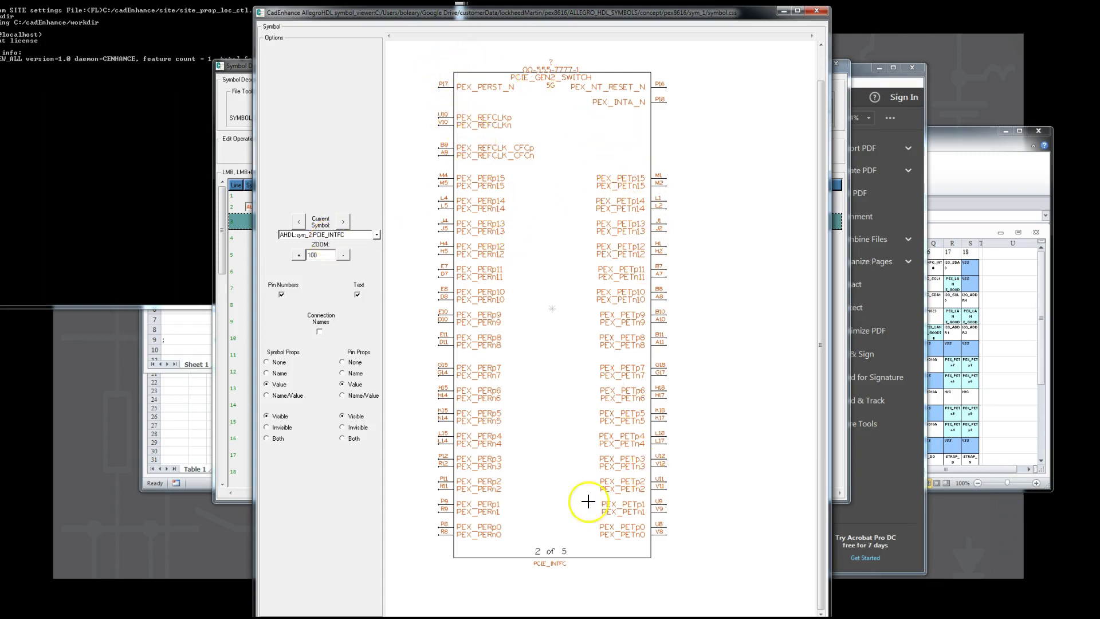
left_click(350, 226)
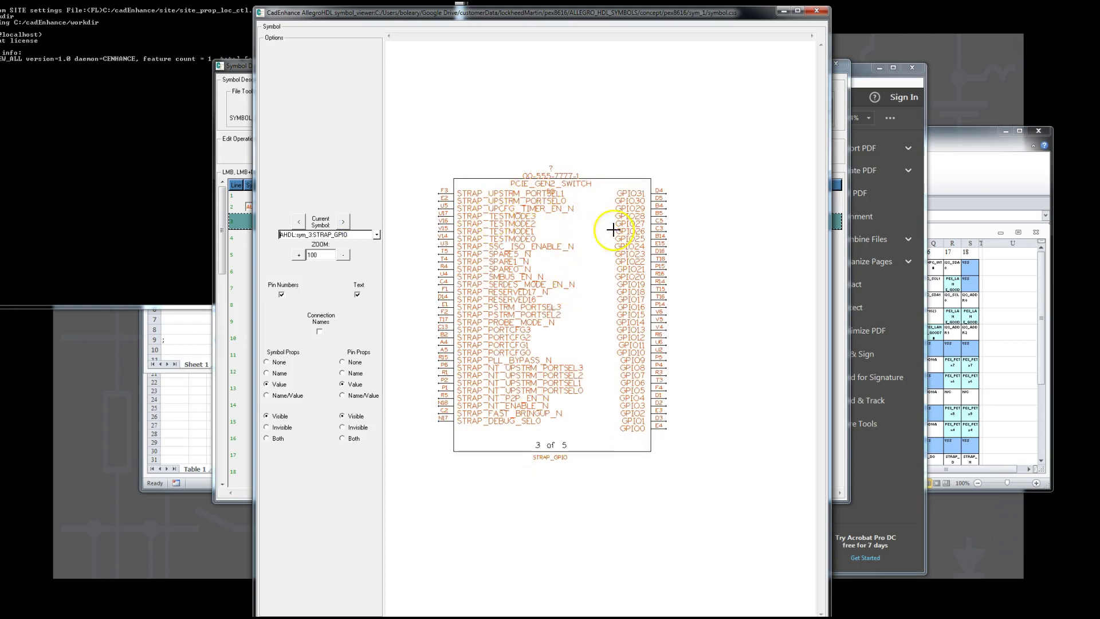
left_click(350, 224)
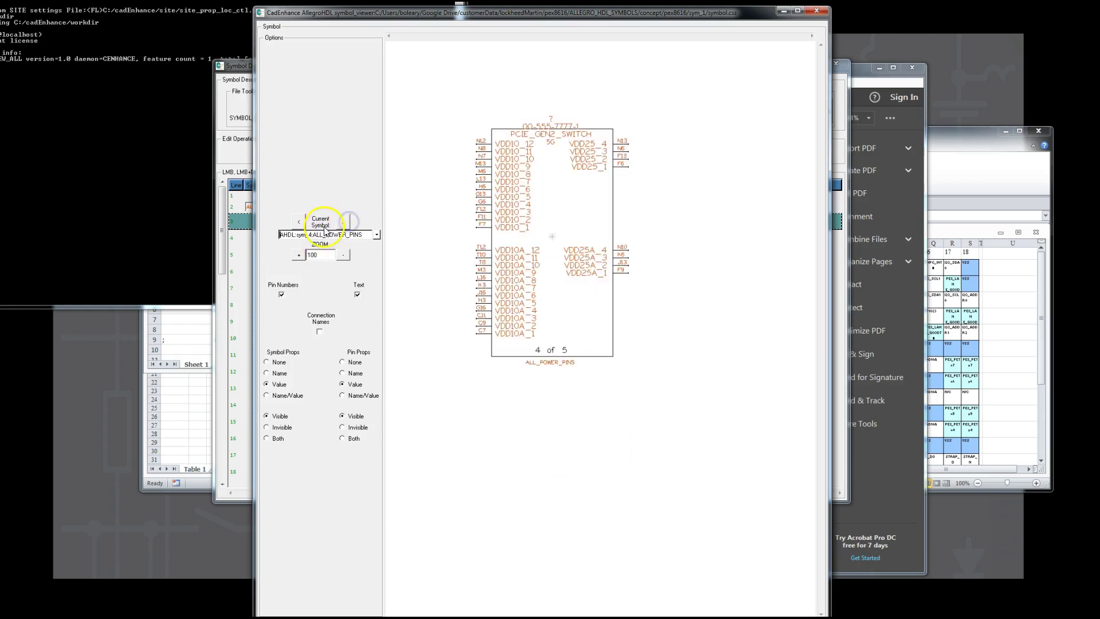
left_click(299, 223)
left_click(300, 223)
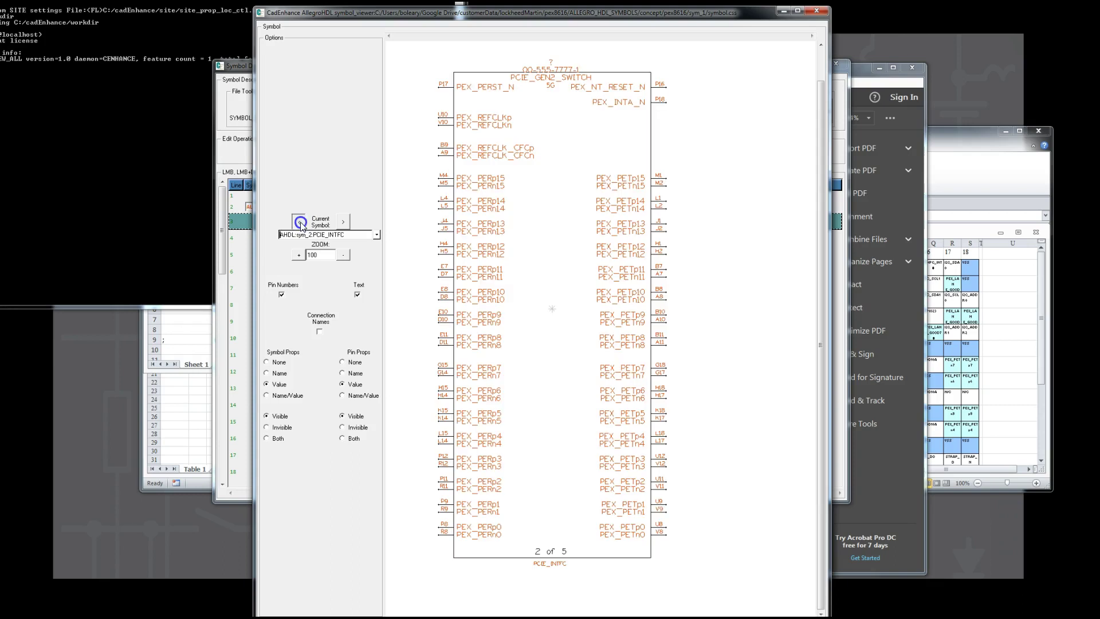
left_click(300, 223)
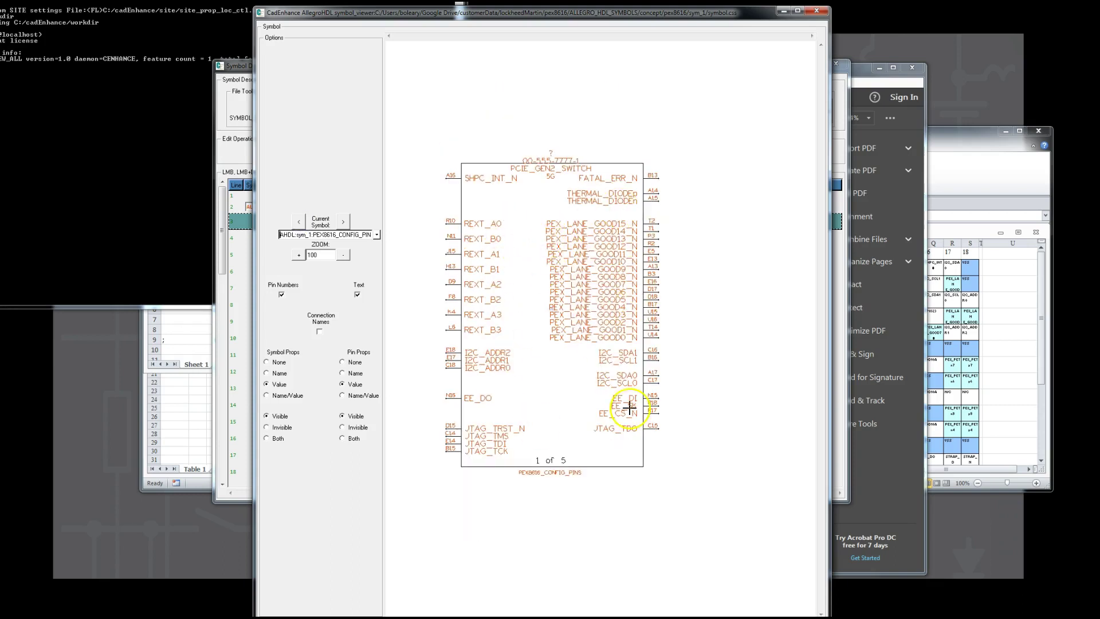
left_click(344, 223)
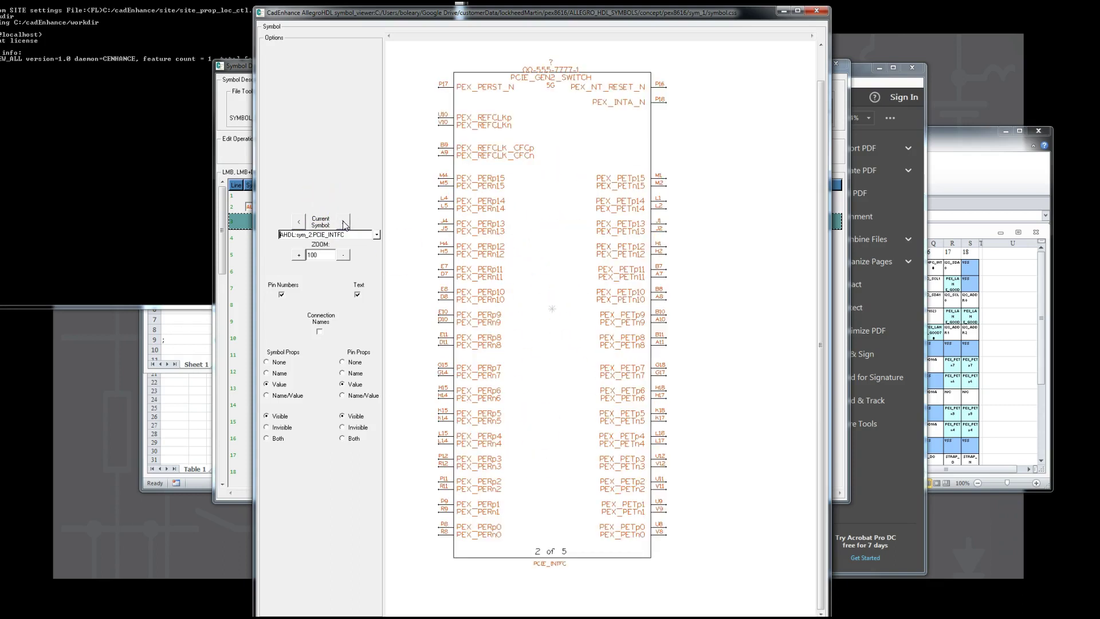
left_click(298, 222)
left_click(298, 222)
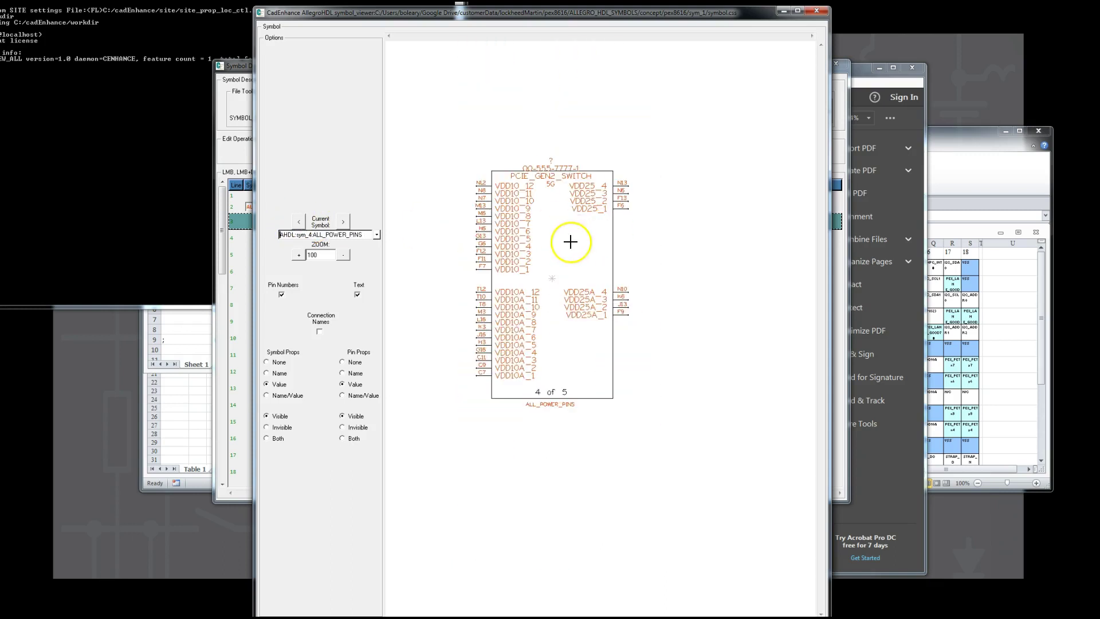
left_click(345, 223)
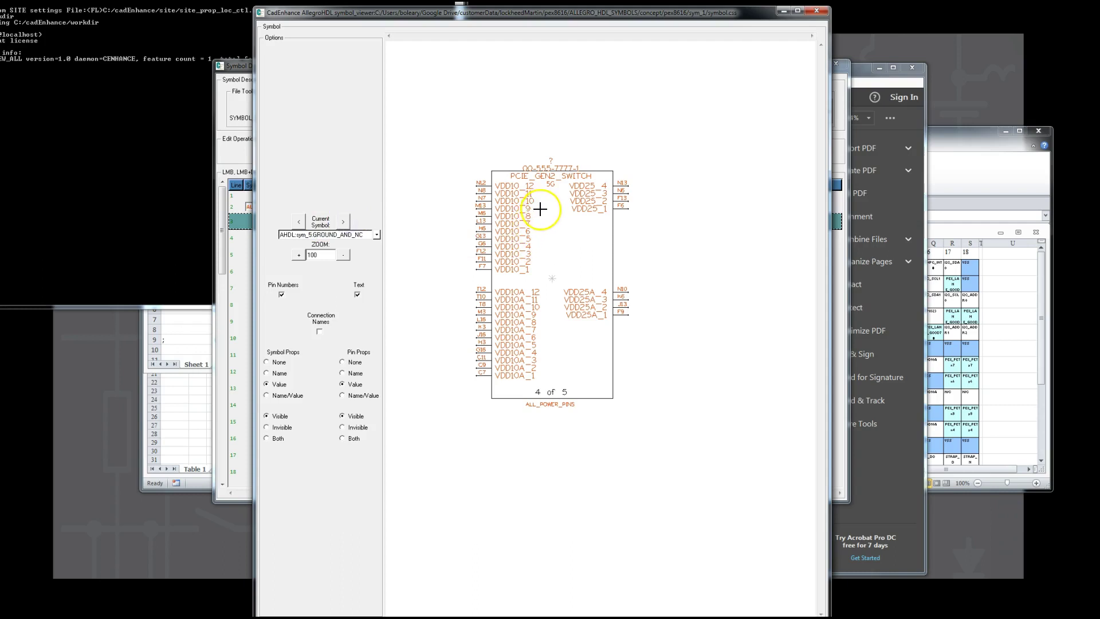
Reduce the symbol viewer's zoom to 90 to fit the reference symbol beside the SDL editor
left_click(344, 255)
left_click(344, 254)
left_click(344, 254)
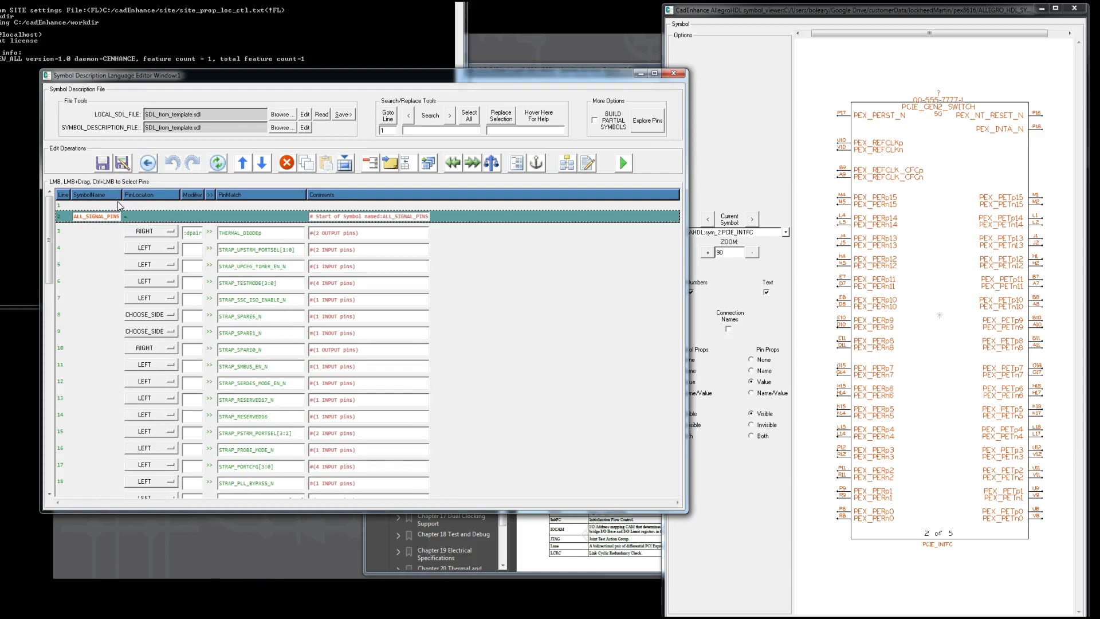
Save the SmartFrac-generated symbol description file under the new name PEX8616 in the PEX8616_NEW folder
left_click(102, 163)
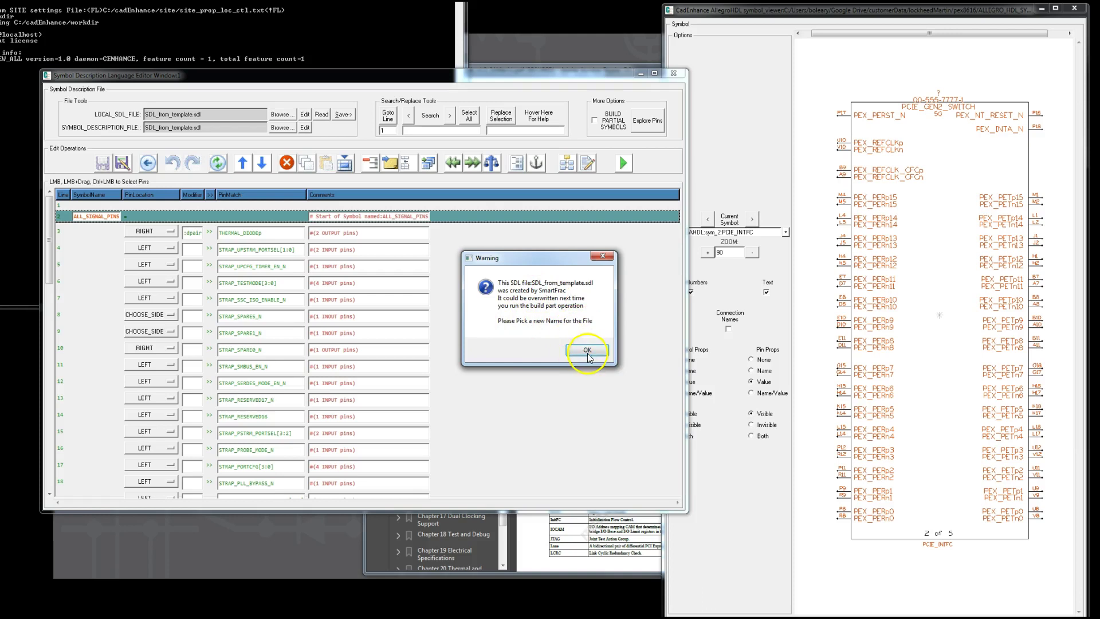
left_click(588, 352)
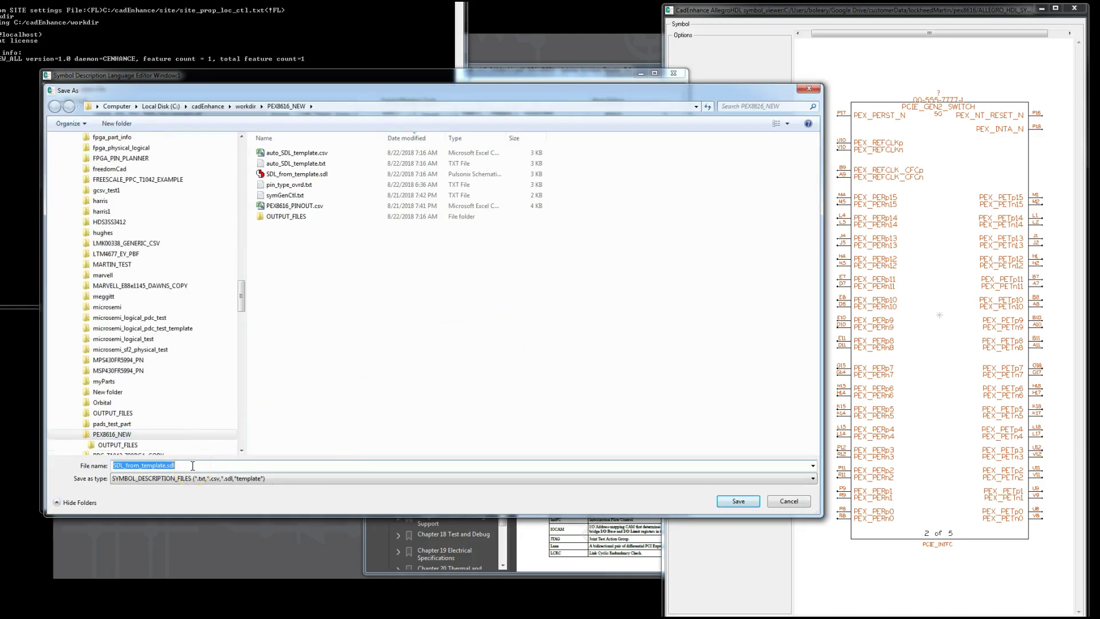
type("PEX")
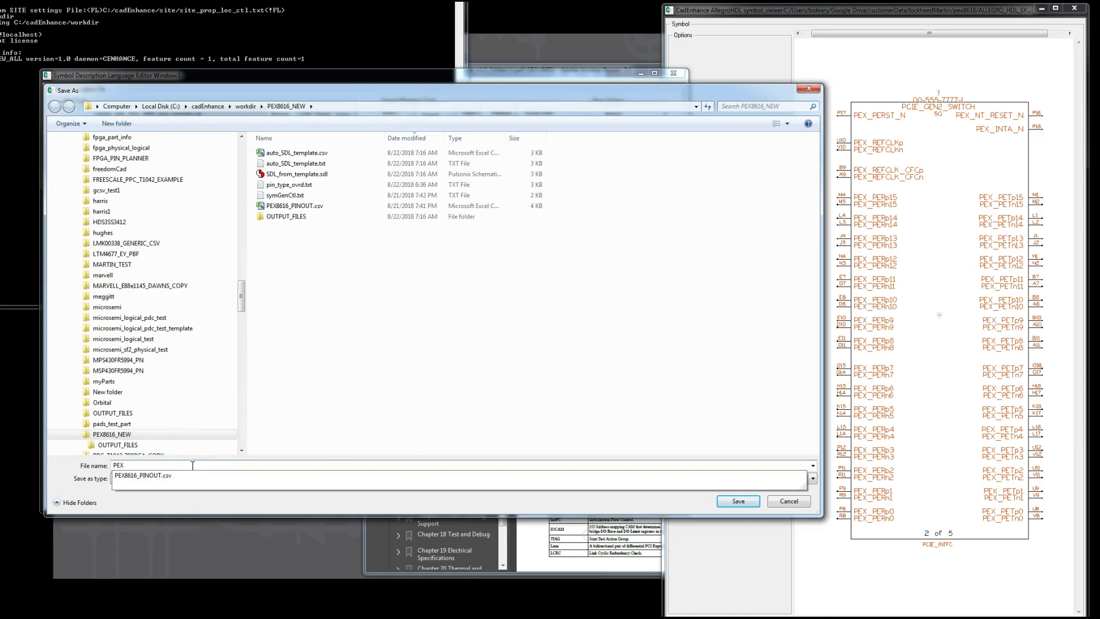
type("8686")
key("BackSpace")
key("BackSpace")
type("16")
key("Return")
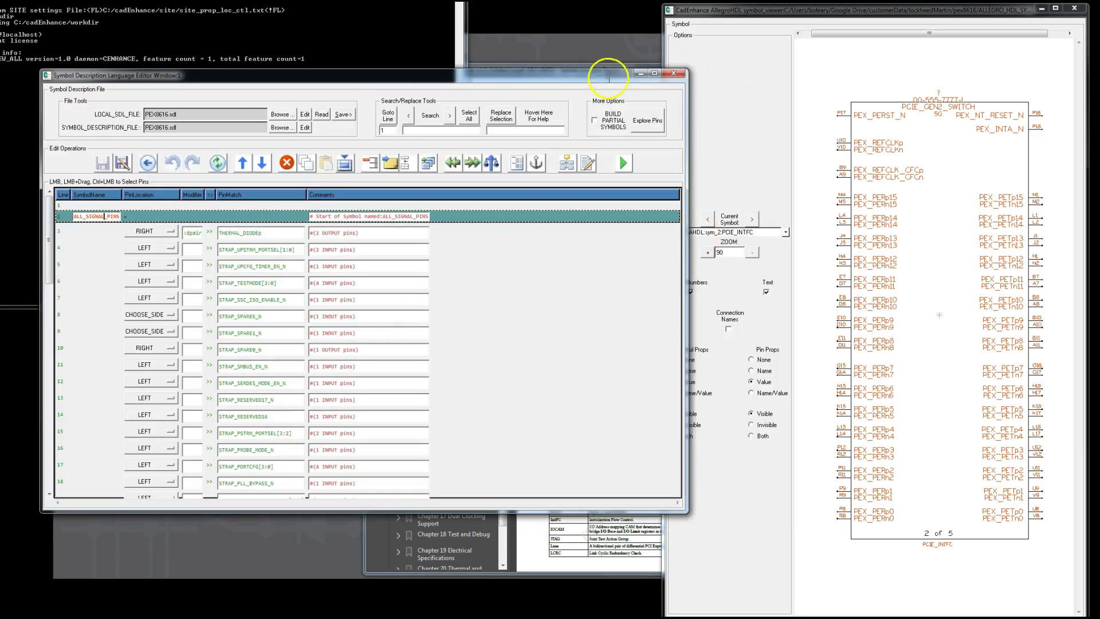
Add a new symbol definition named GROUND_NC after the power pin lines and insert an end-of-symbol line closing ALL_POWER_PINS before it
left_click(148, 163)
left_click(367, 263)
scroll(68, 488, "down", 15)
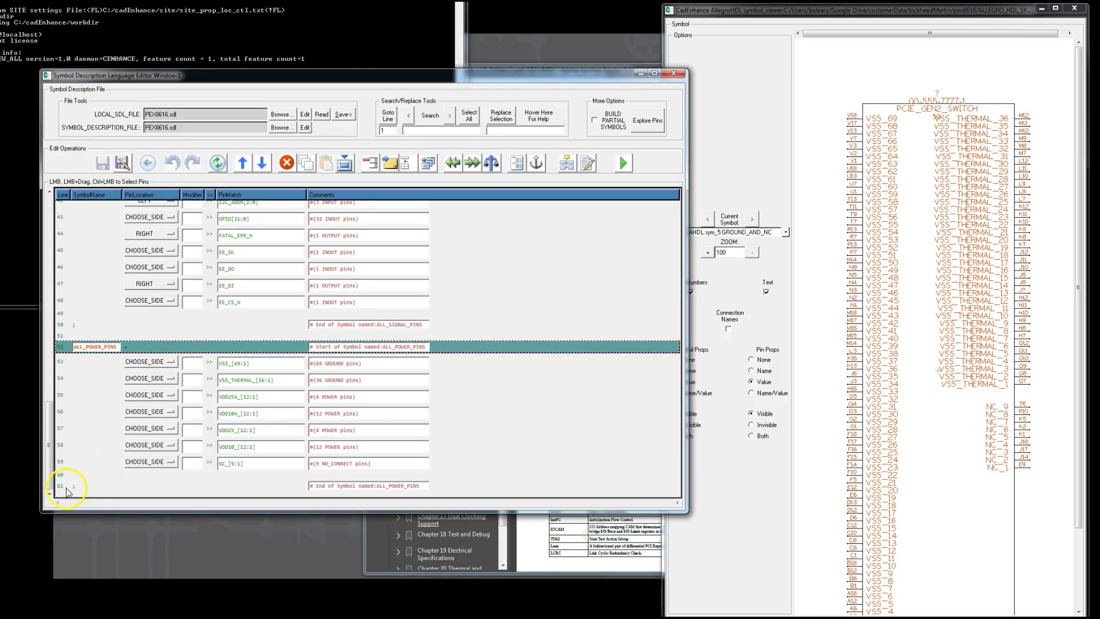
left_click(60, 486)
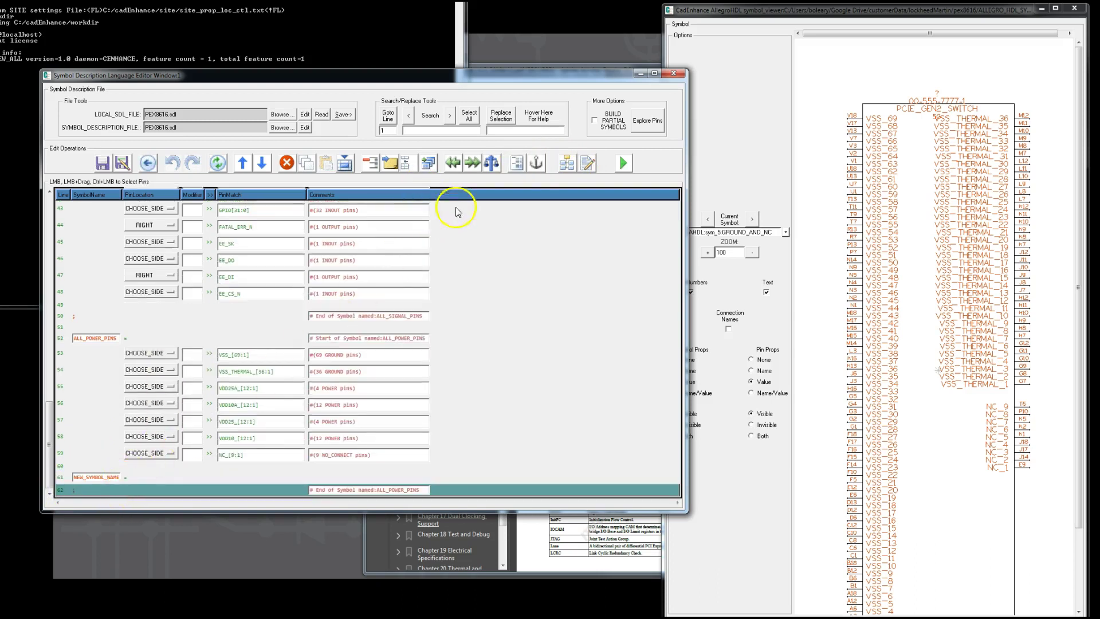
left_click(70, 466)
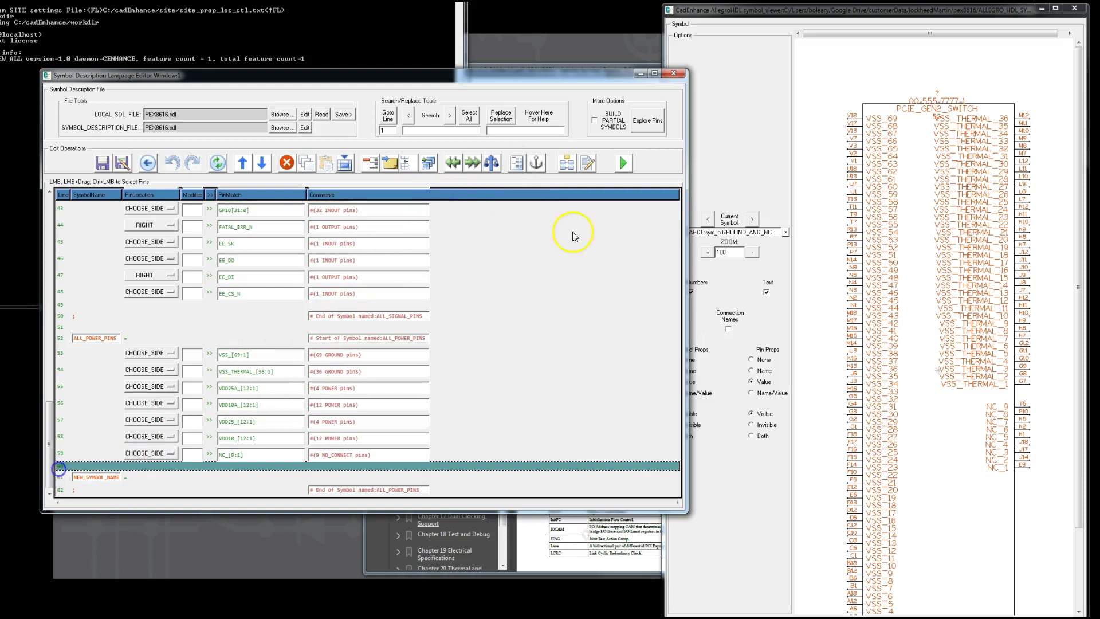
left_click(536, 163)
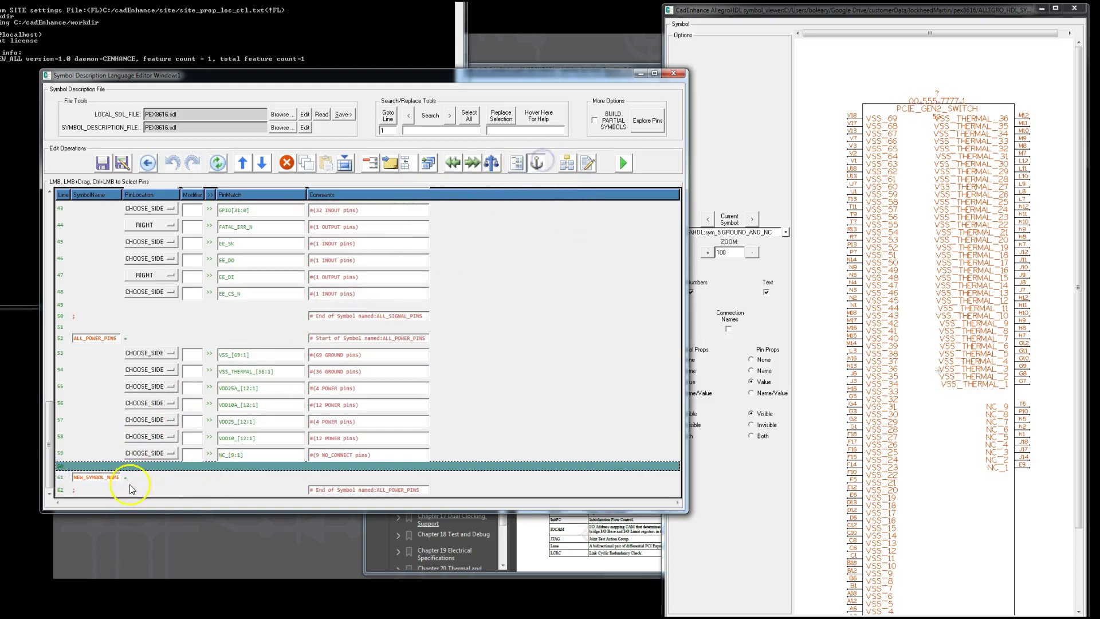
left_click(105, 481)
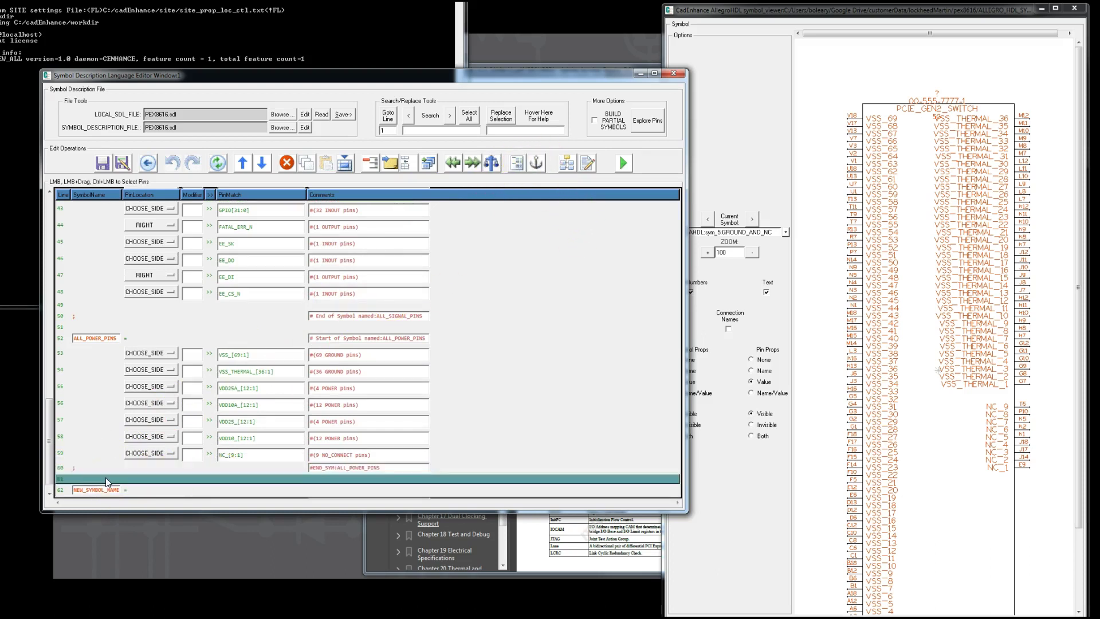
left_click(113, 492)
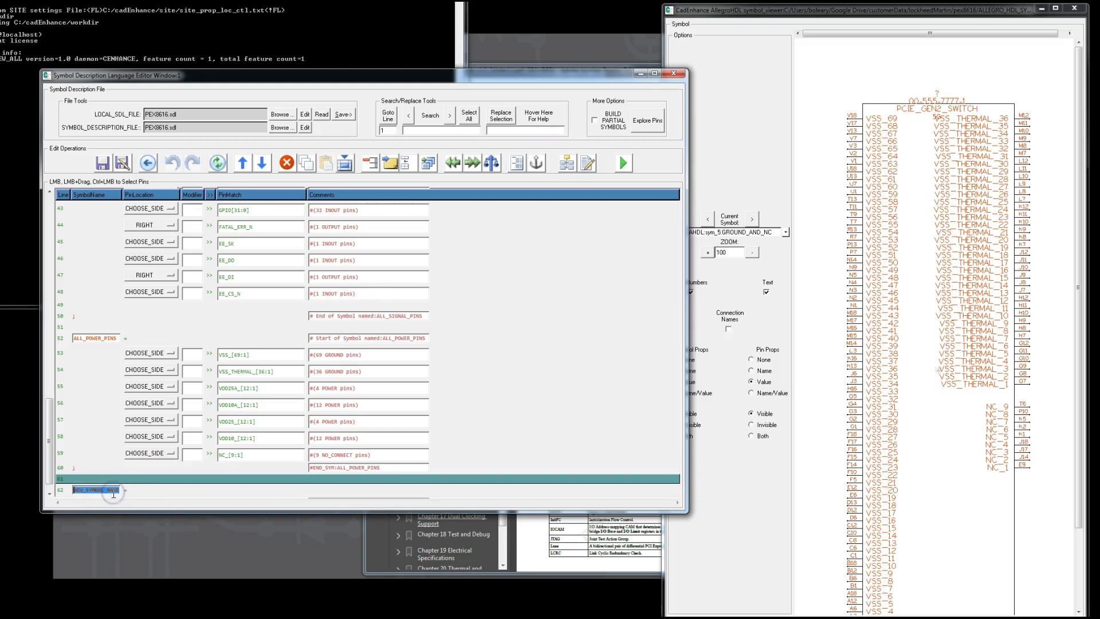
type("GROUND_NC")
Move the NC_[9:1] pin match line from ALL_POWER_PINS into the GROUND_NC symbol
left_click(76, 453)
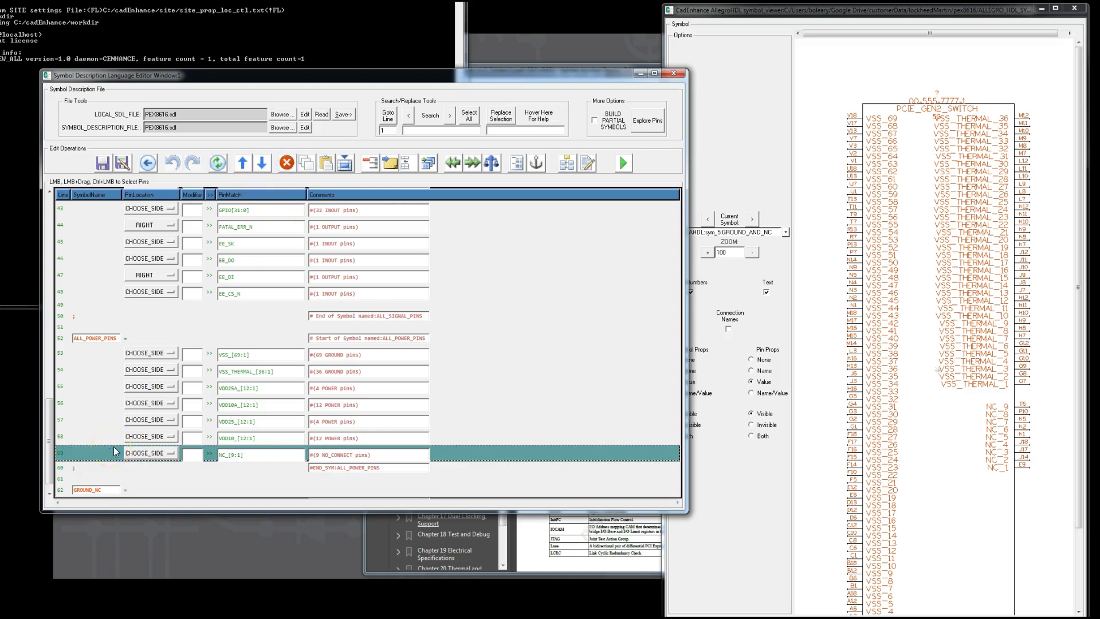
key("Delete")
left_click(65, 487)
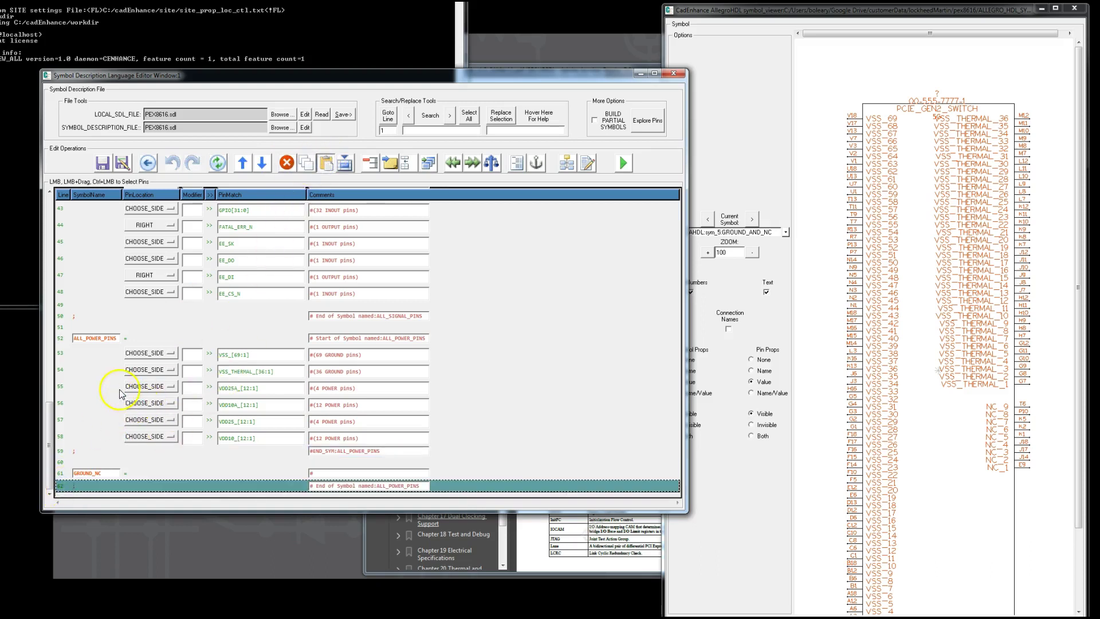
key("ctrl+v")
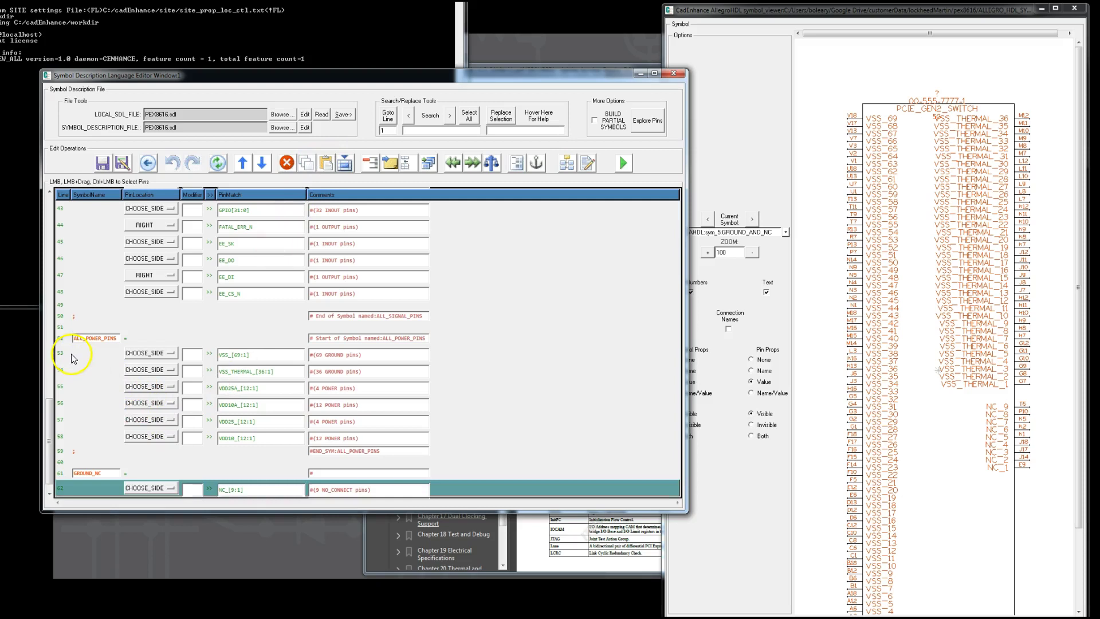
left_click(73, 356)
left_click(61, 373, "ctrl")
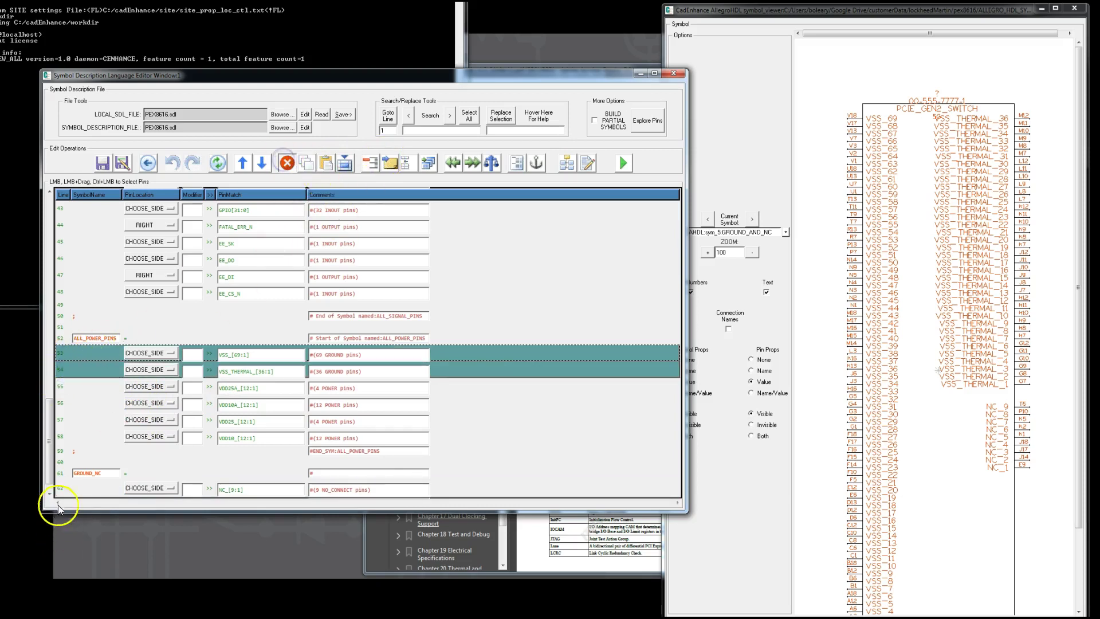
left_click(287, 163)
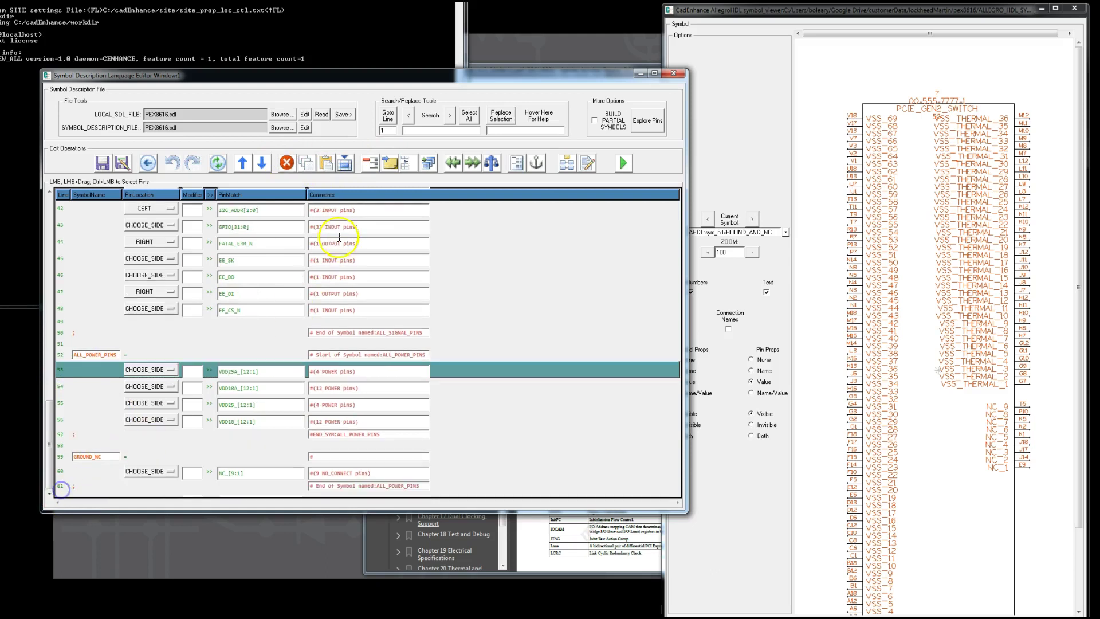
left_click(308, 164)
key("ctrl+v")
Move the VSS_[69:1] and VSS_THERMAL_[36:1] lines from ALL_POWER_PINS into GROUND_NC, above the NC_[9:1] line
left_click(63, 356, "ctrl")
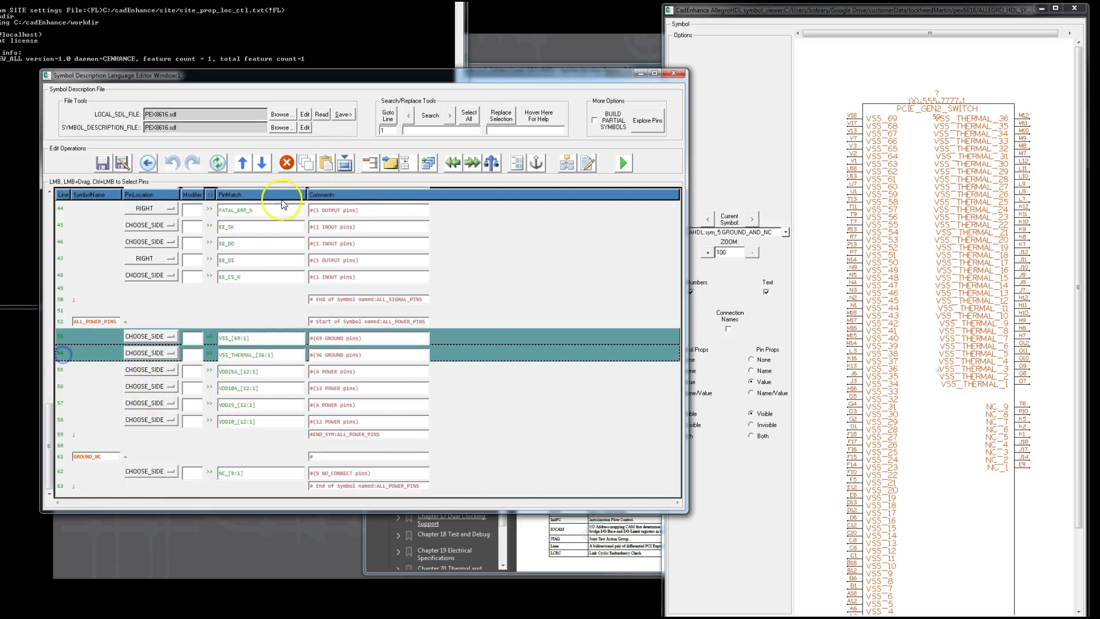
key("Delete")
left_click(60, 471)
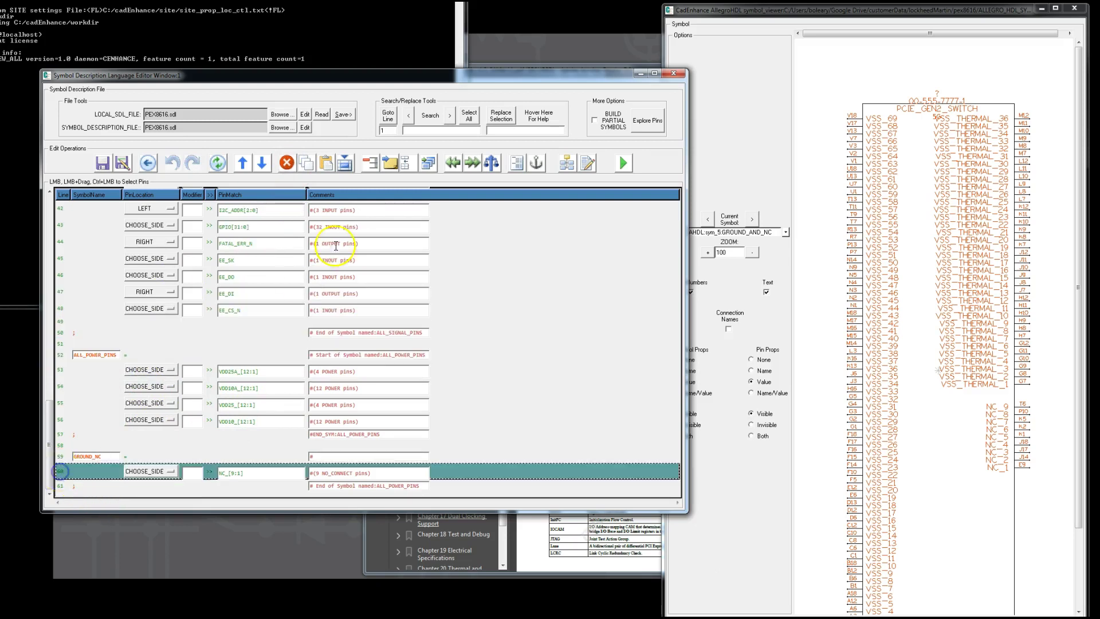
left_click(327, 164)
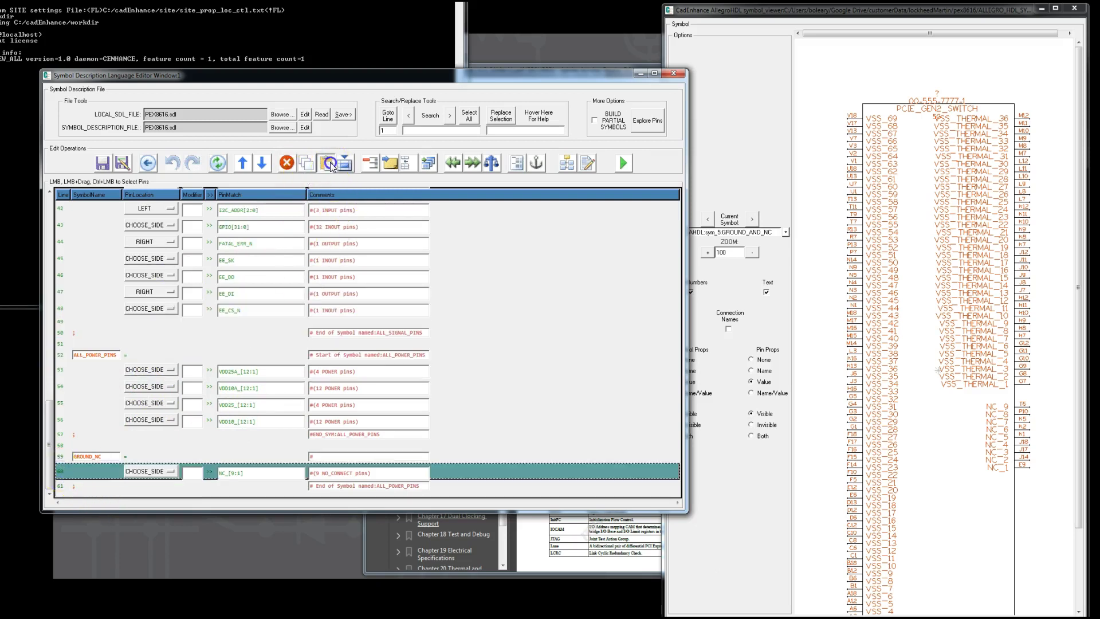
left_click(221, 472)
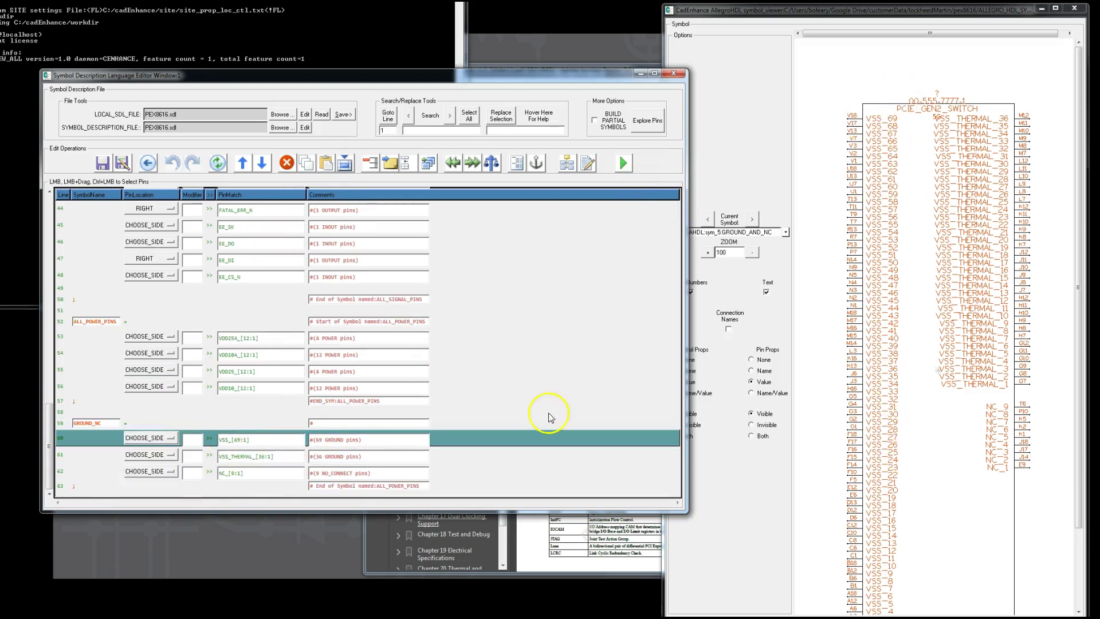
Set the GROUND_NC pin locations to LEFT for VSS_[69:1] and RIGHT for both VSS_THERMAL_[36:1] and NC_[9:1]
left_click(171, 438)
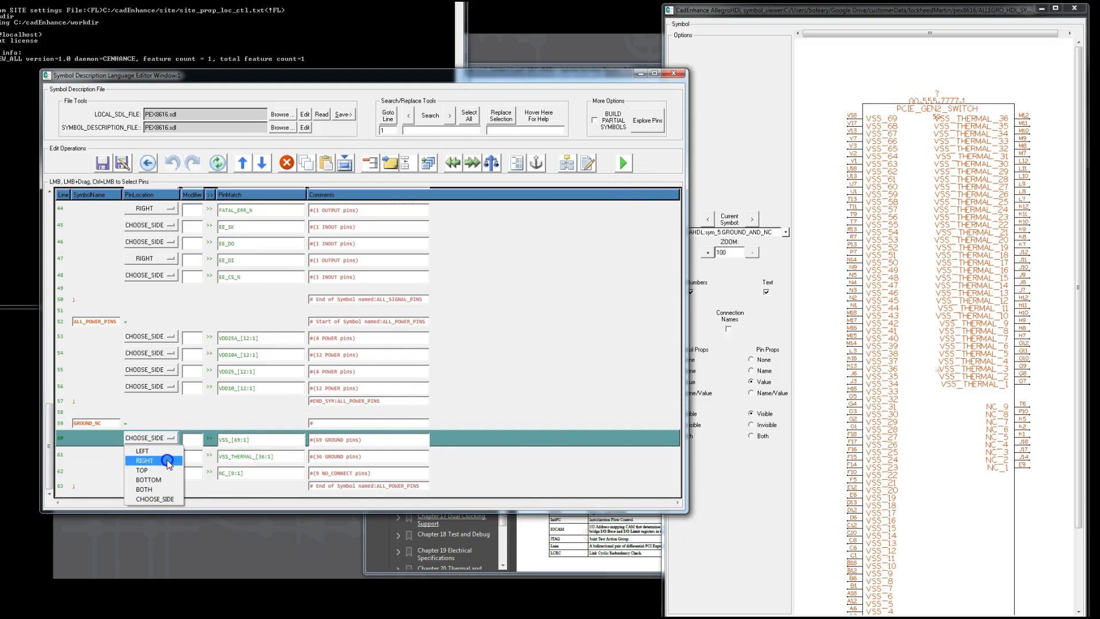
left_click(165, 452)
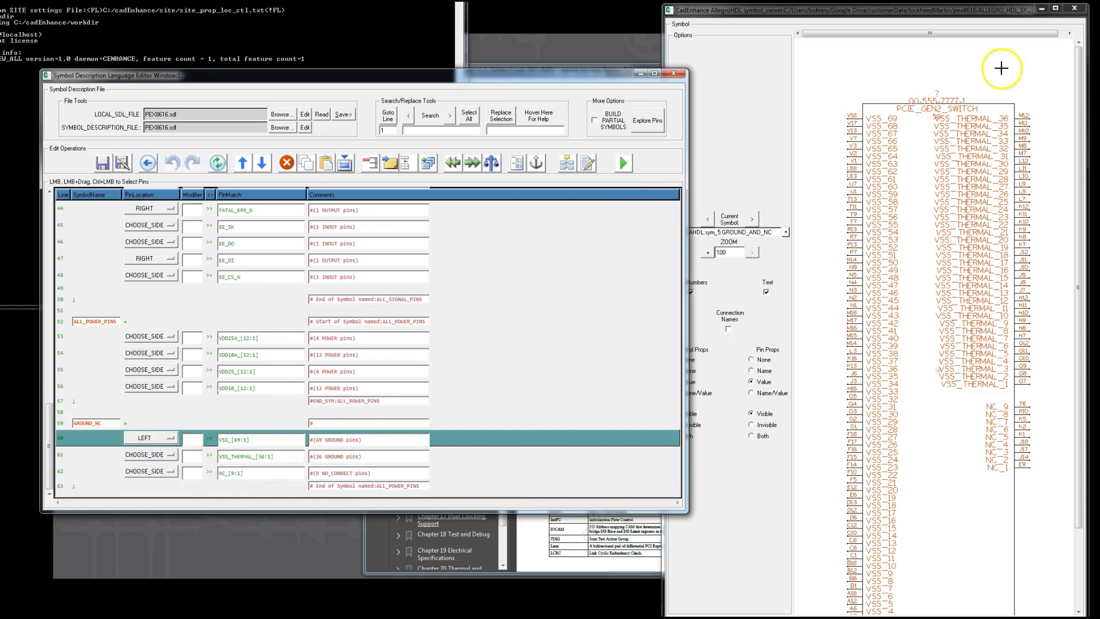
left_click(161, 459)
left_click(158, 479)
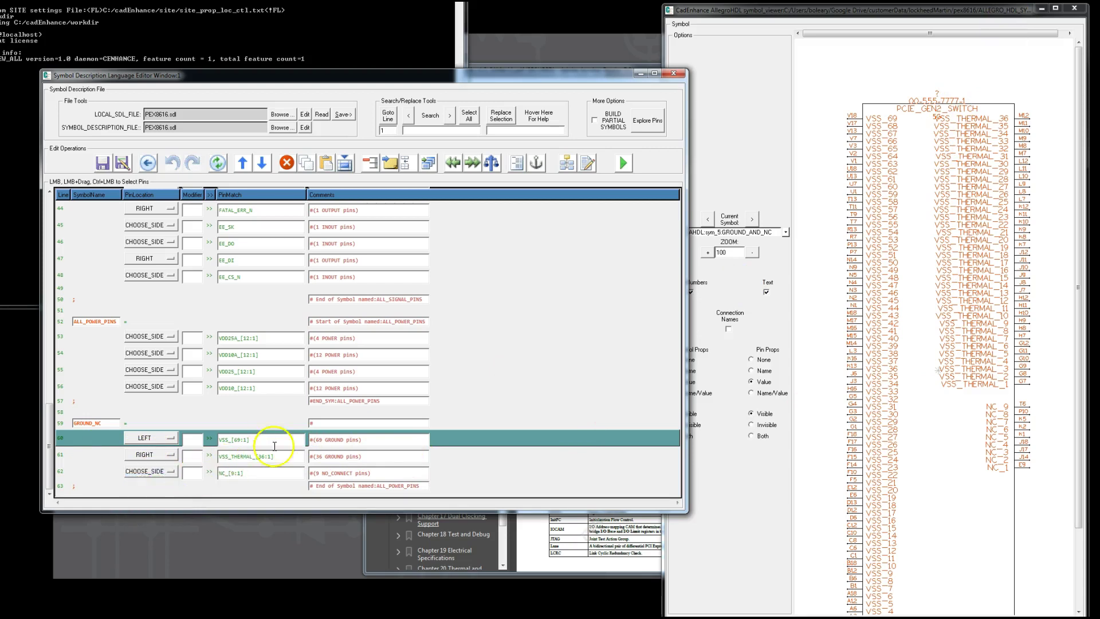
left_click(172, 472)
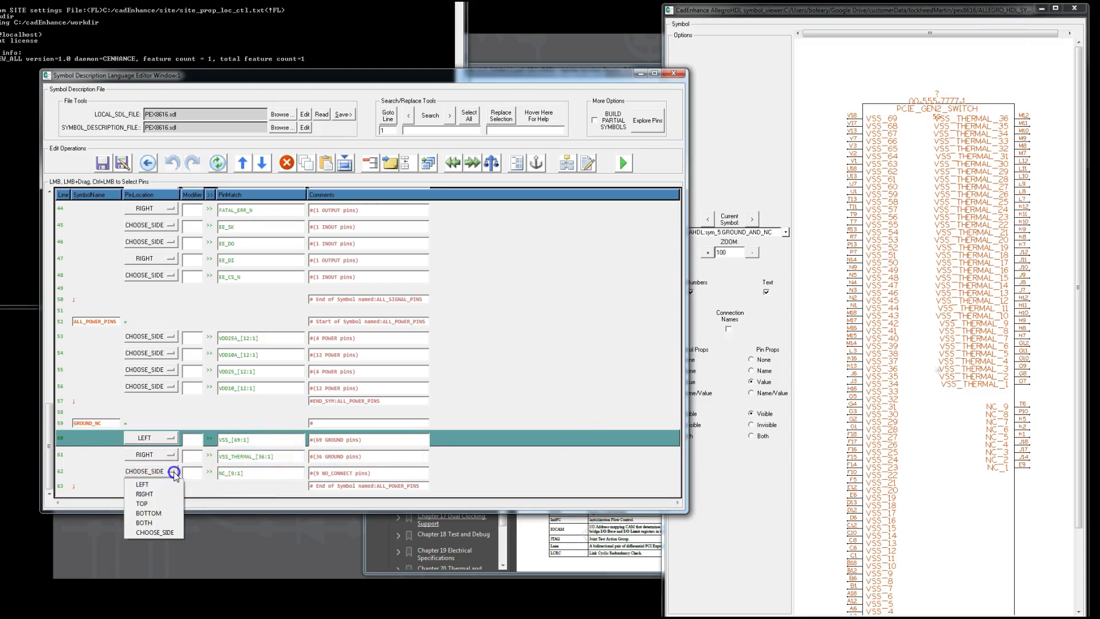
left_click(155, 496)
Insert a SPACER[2:0] line with location RIGHT above the NC_[9:1] line in GROUND_NC
left_click(59, 471)
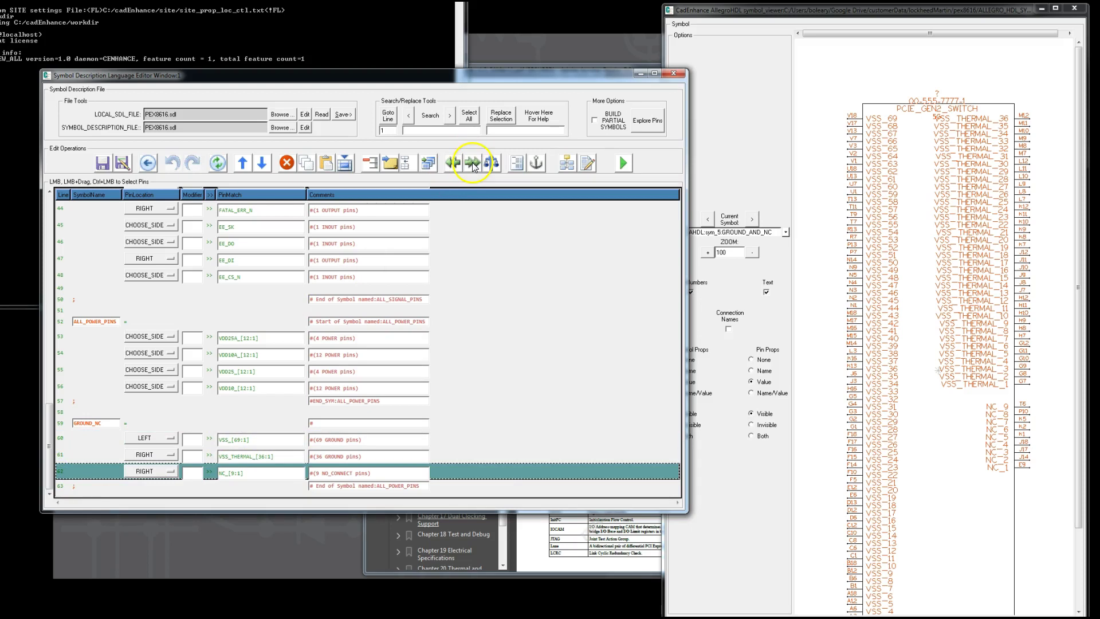
left_click(258, 486)
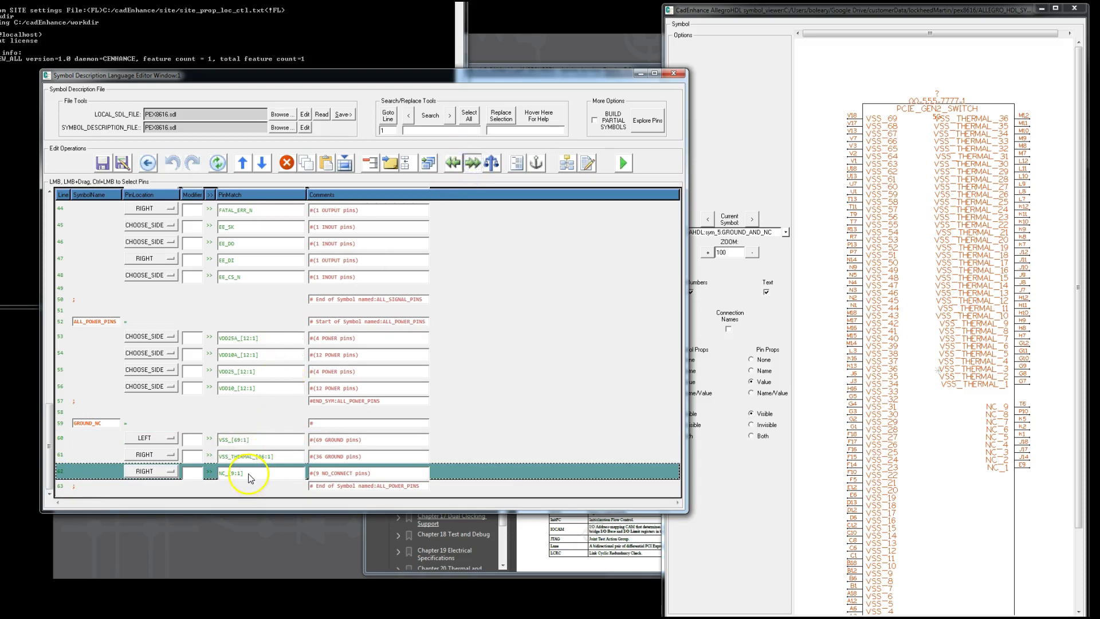
left_click(242, 473)
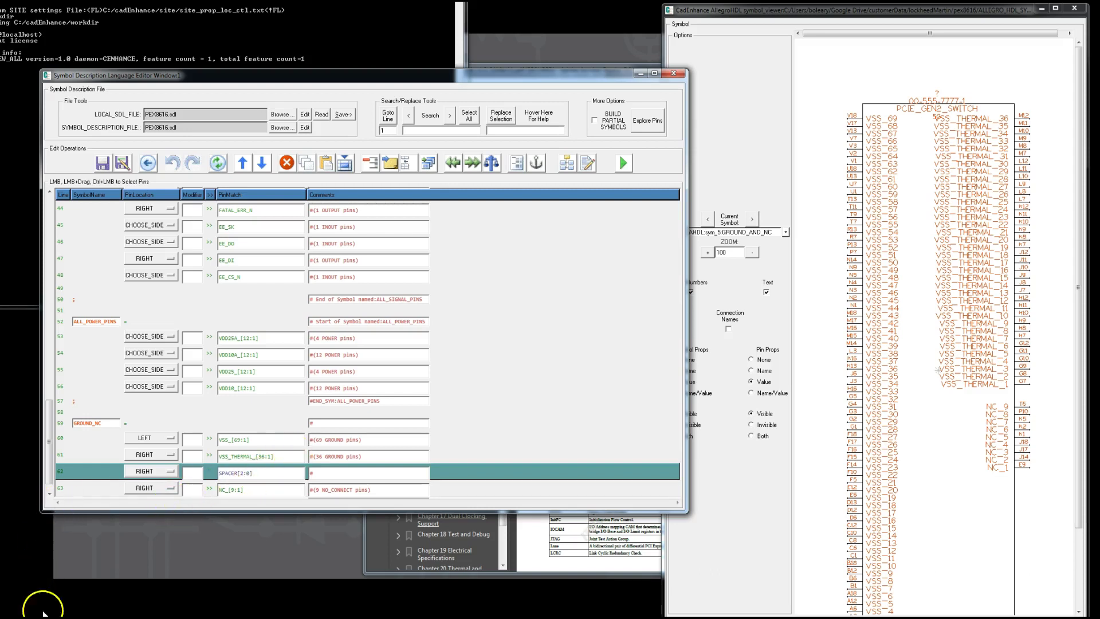
left_click(79, 390)
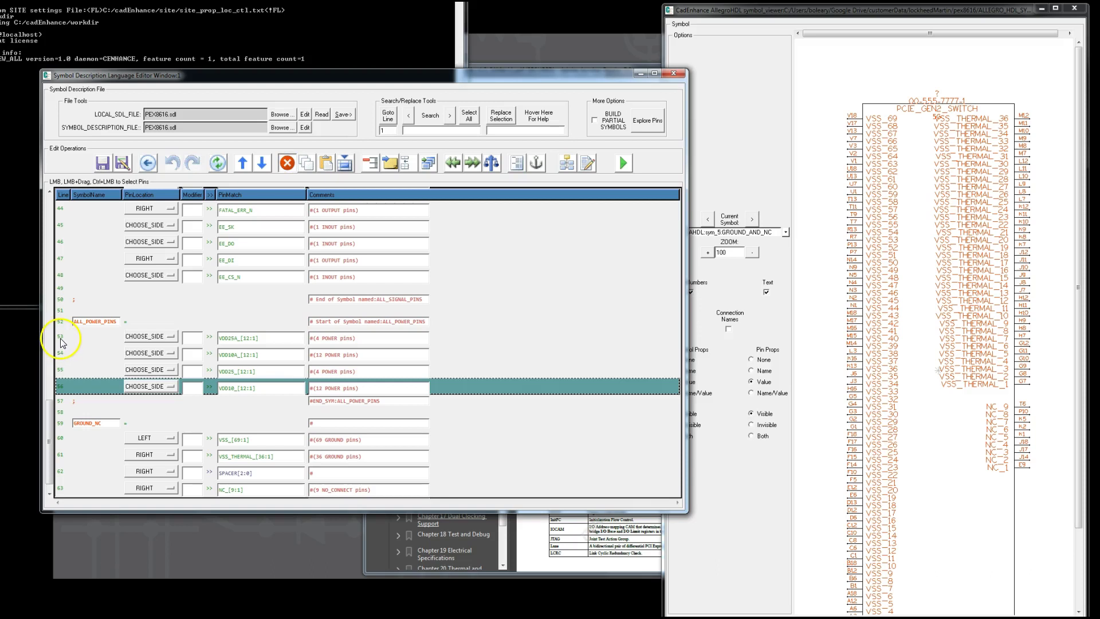
key("Delete")
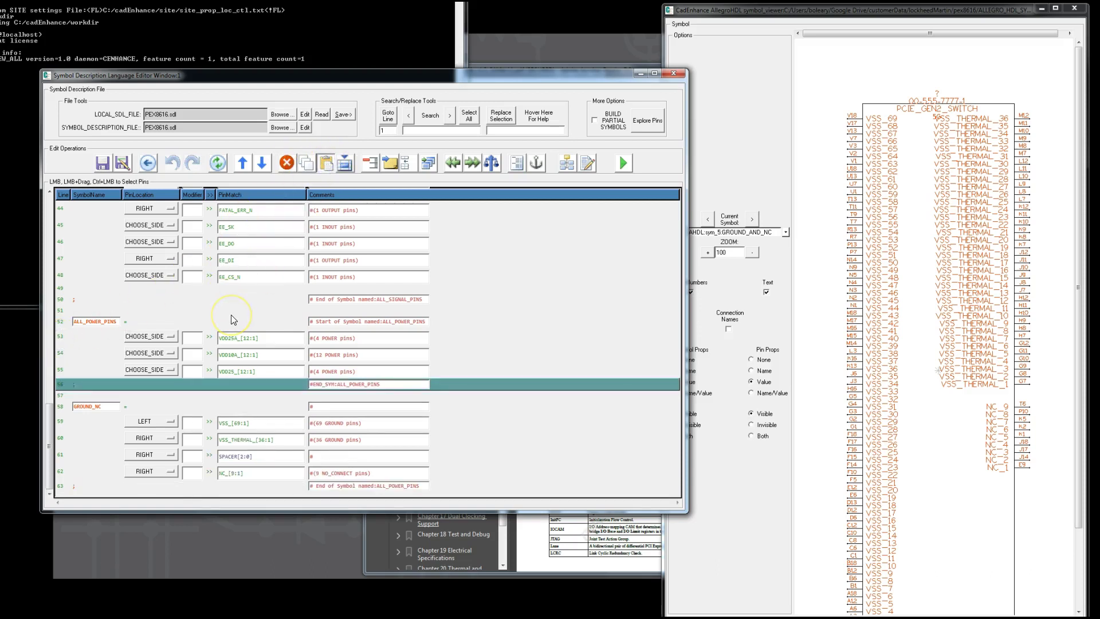
key("ctrl+v")
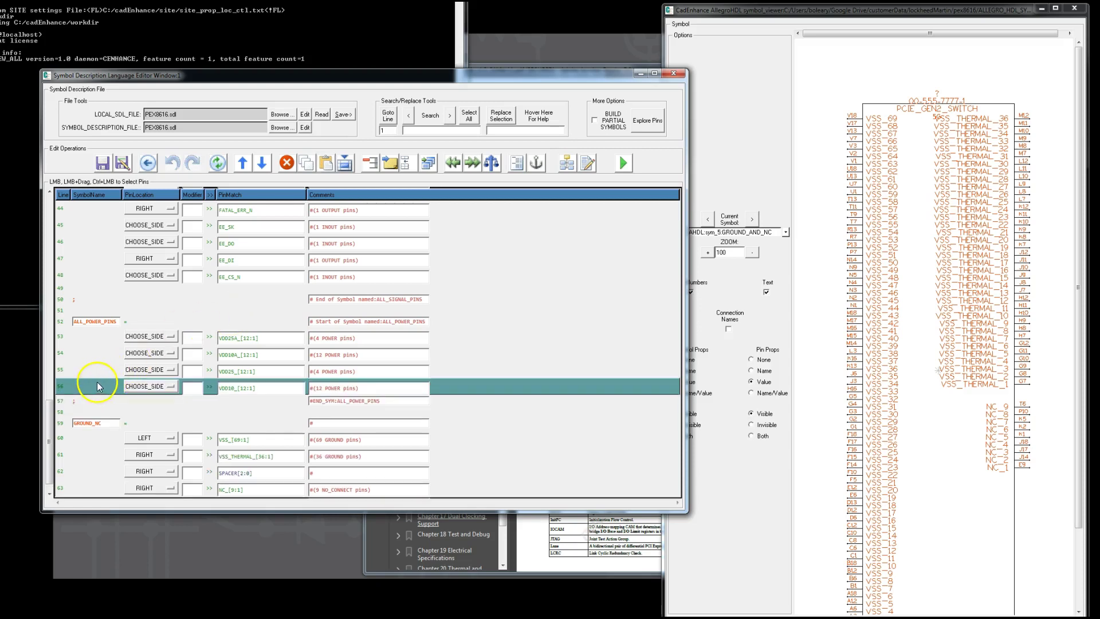
Move the VDD25_[12:1] and VDD10_[12:1] lines to the start of ALL_POWER_PINS, above the VDD25A_[12:1] line
left_click(73, 373, "ctrl")
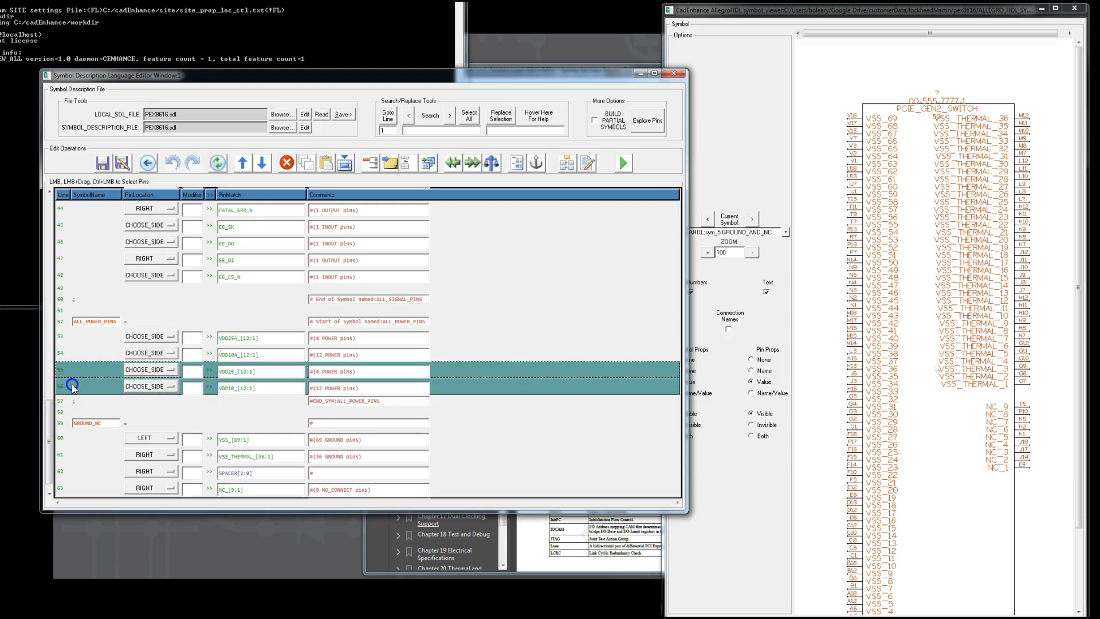
key("Delete")
left_click(61, 339)
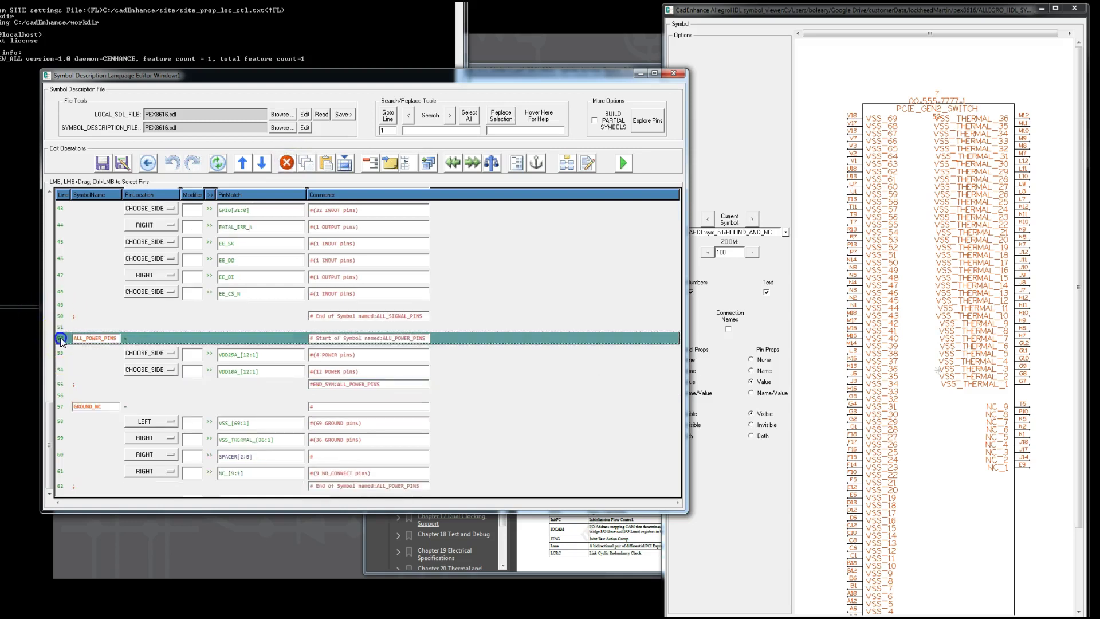
left_click(61, 352)
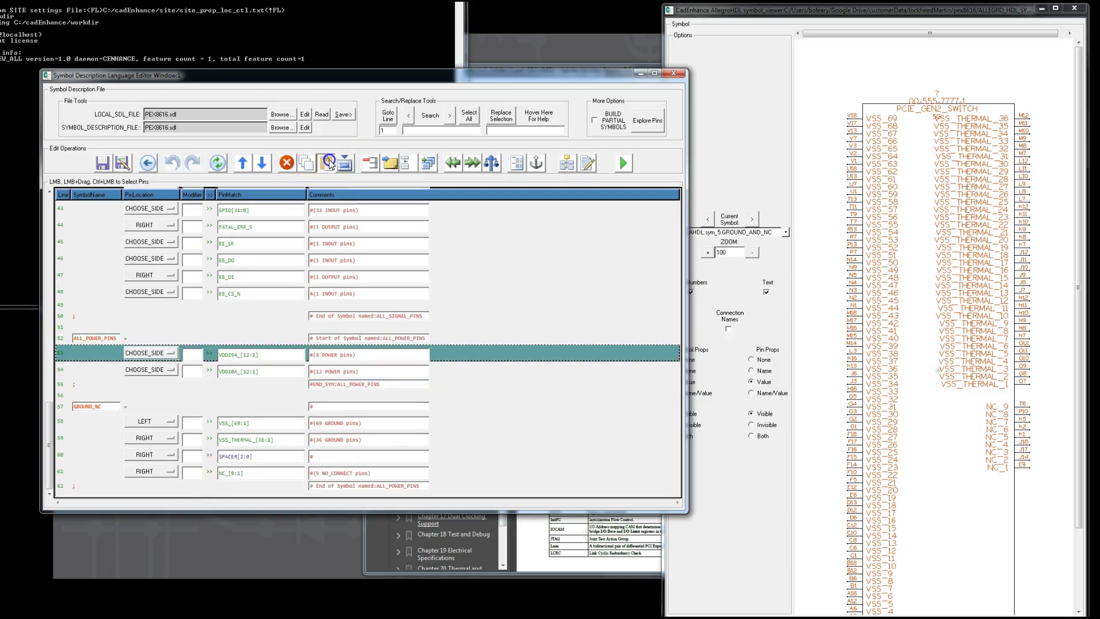
left_click(244, 317)
key("ctrl+v")
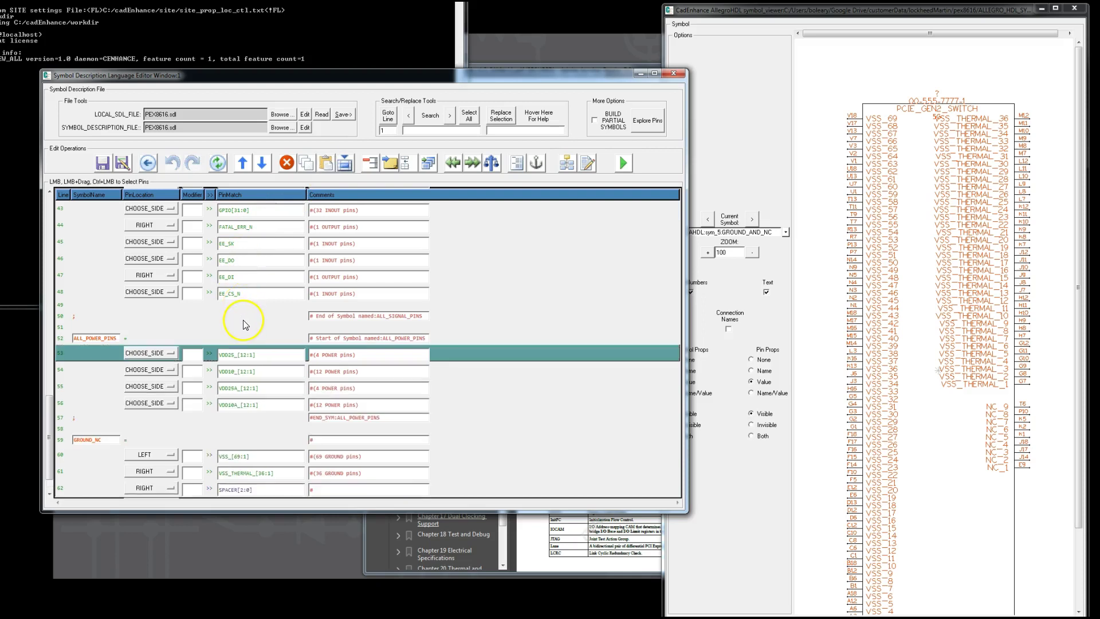
In ALL_POWER_PINS, set VDD25 and VDD25A to RIGHT and VDD10 and VDD10A to LEFT, and insert a !BALANCE_SYM_SIDES line above VDD25A
left_click(169, 355)
left_click(159, 375)
left_click(164, 369)
left_click(156, 380)
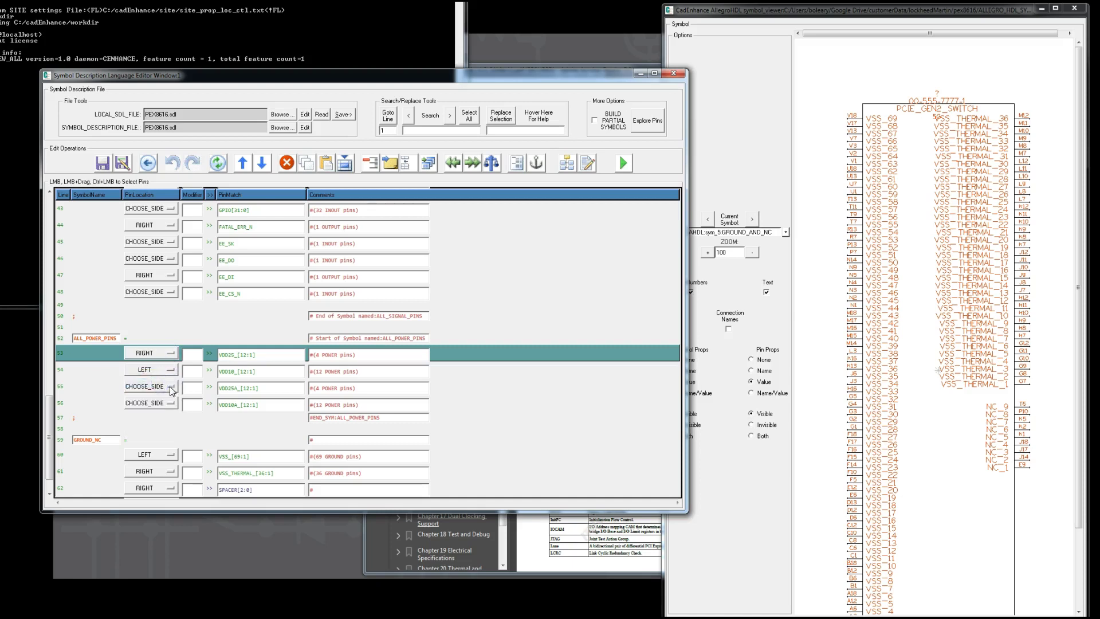
left_click(169, 387)
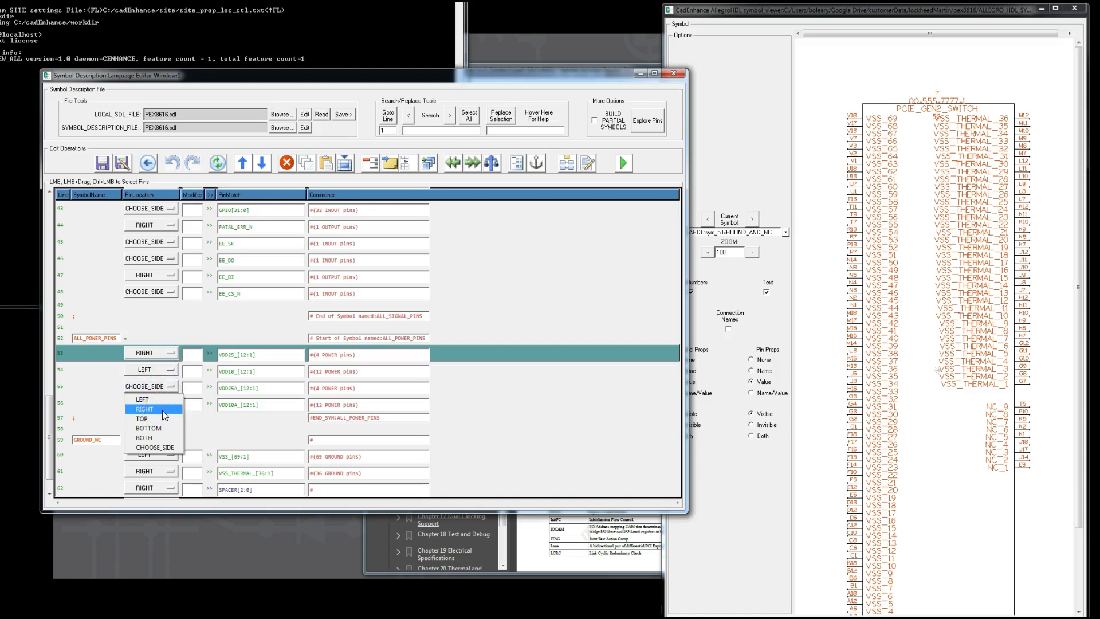
left_click(163, 411)
left_click(168, 402)
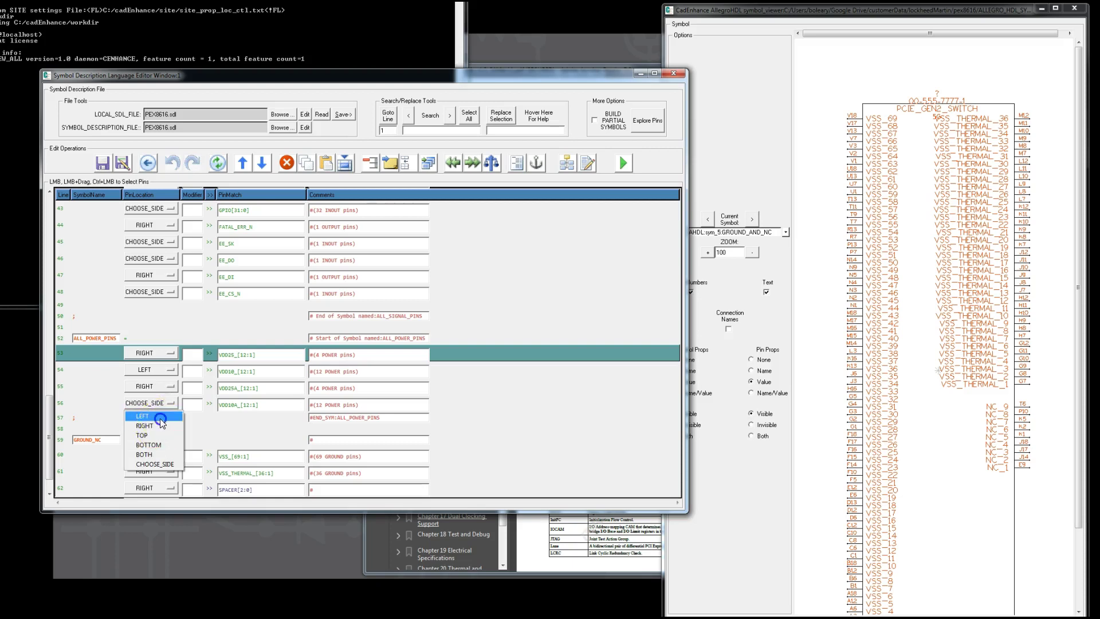
left_click(160, 417)
left_click(72, 387)
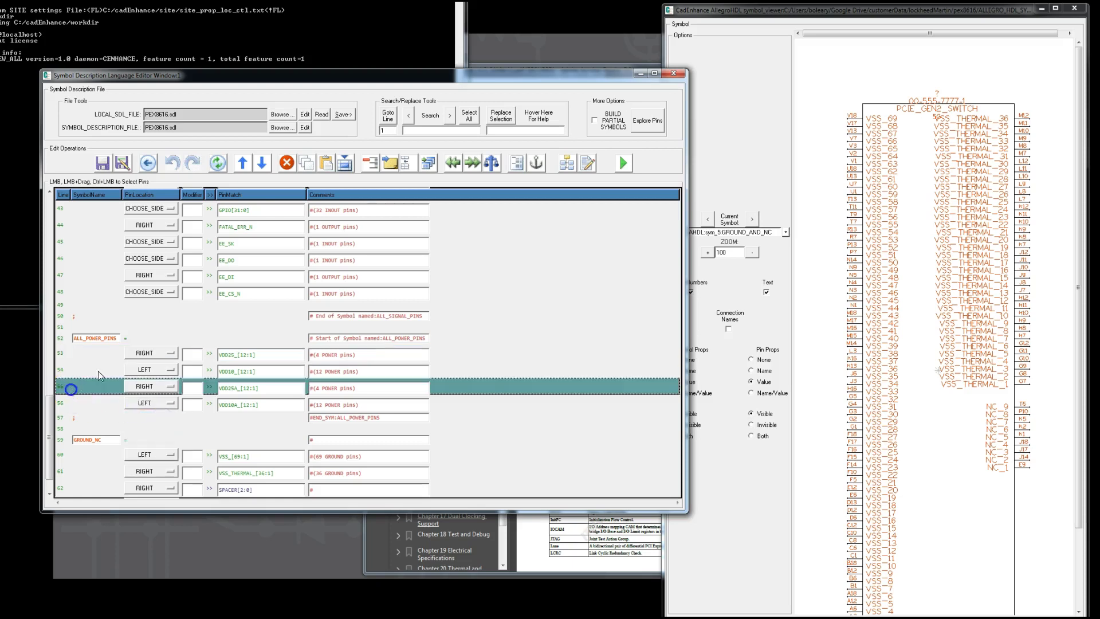
left_click(492, 164)
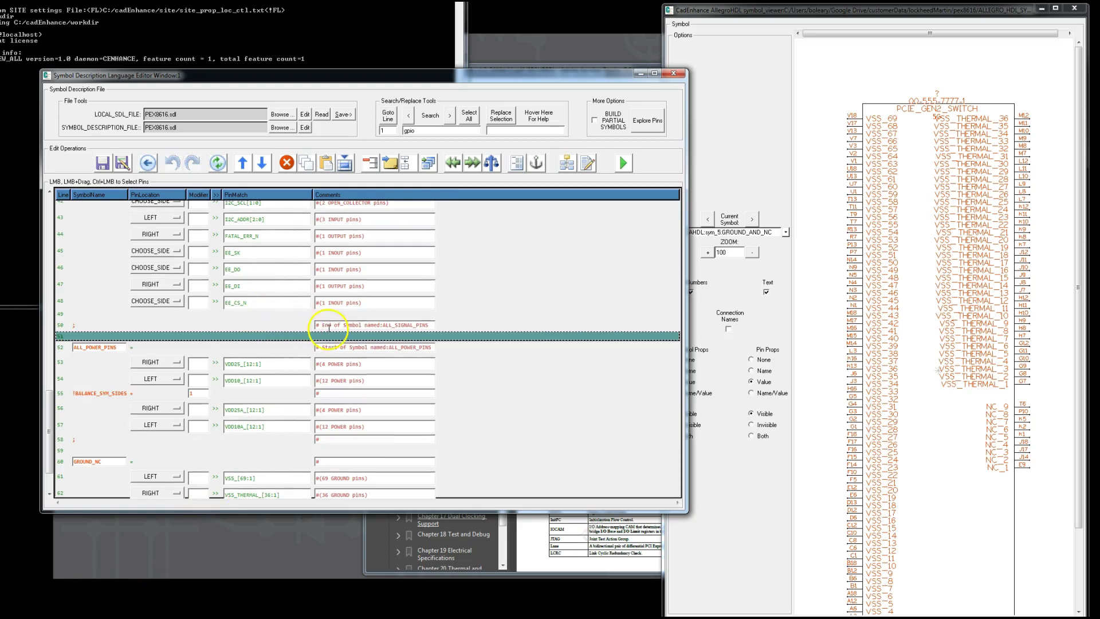
Select all entries matching "strap" and move them from ALL_SIGNAL_PINS to the gap before ALL_POWER_PINS
left_click(425, 133)
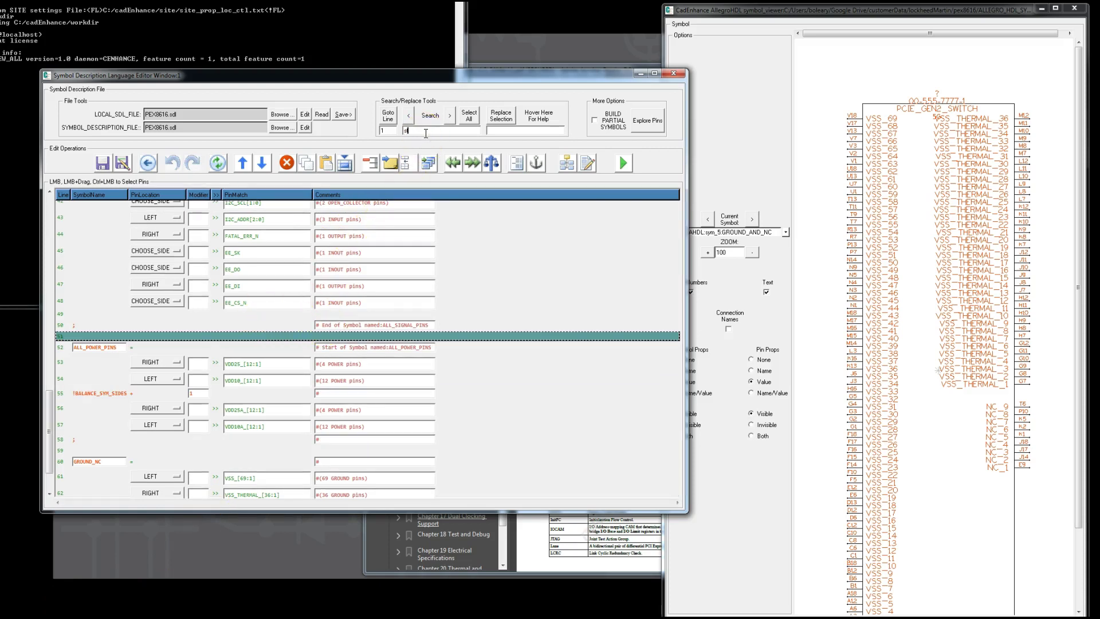
key("Return")
left_click(470, 117)
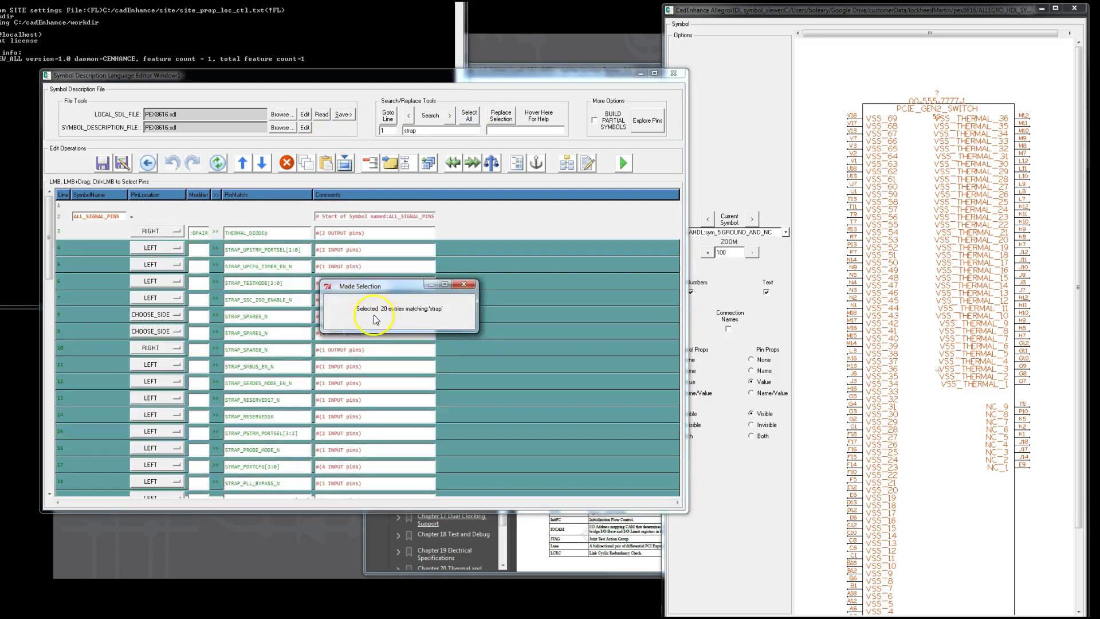
left_click(288, 161)
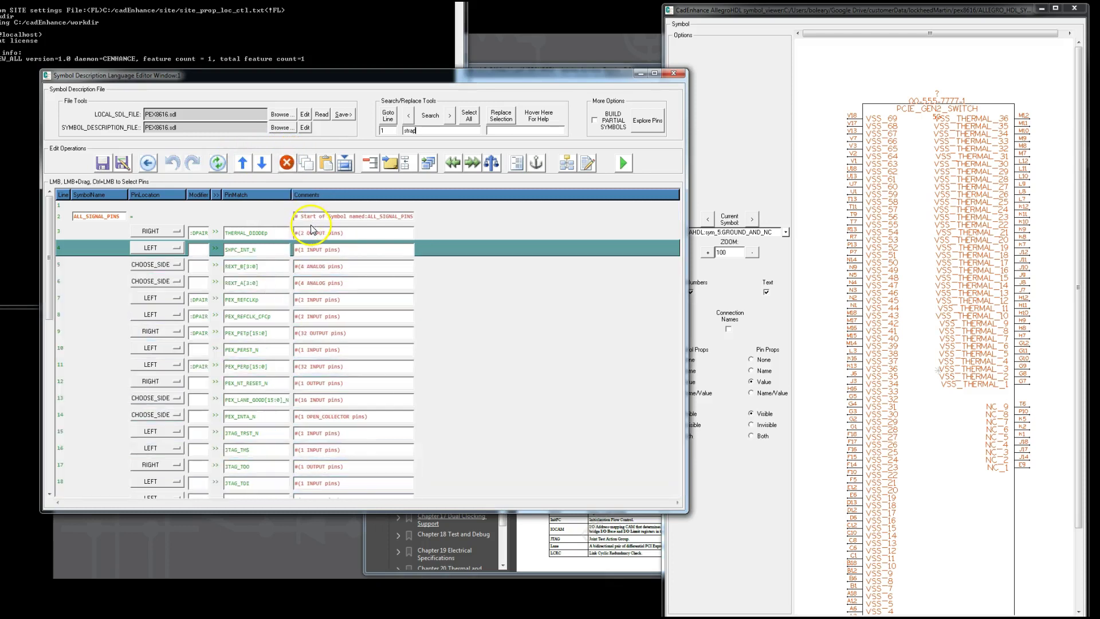
left_click(80, 363)
scroll(86, 361, "down", 8)
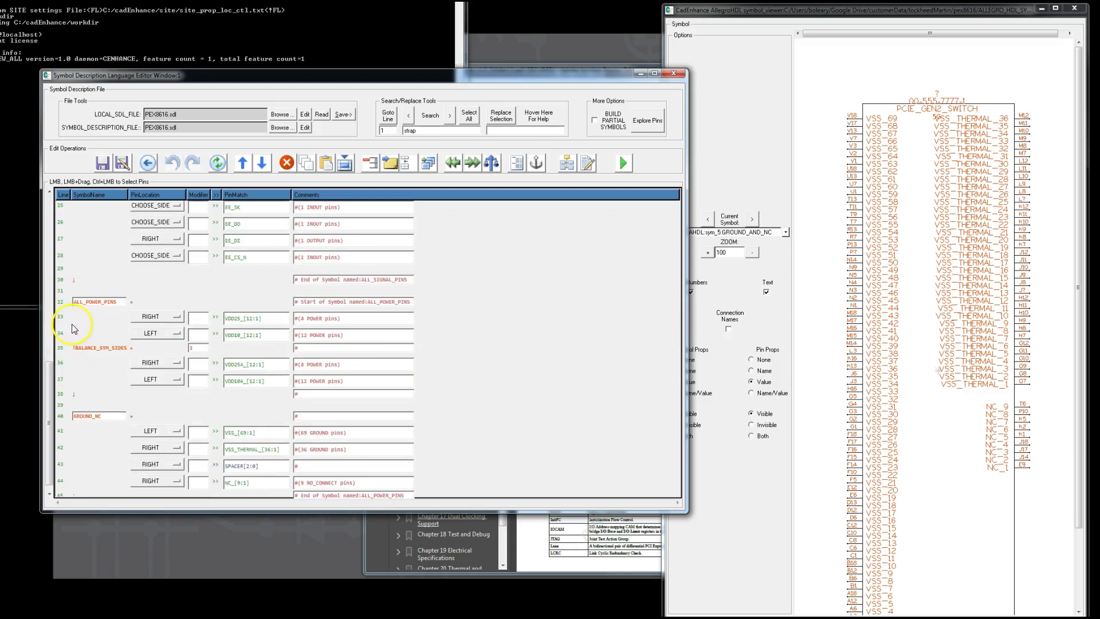
left_click(65, 290)
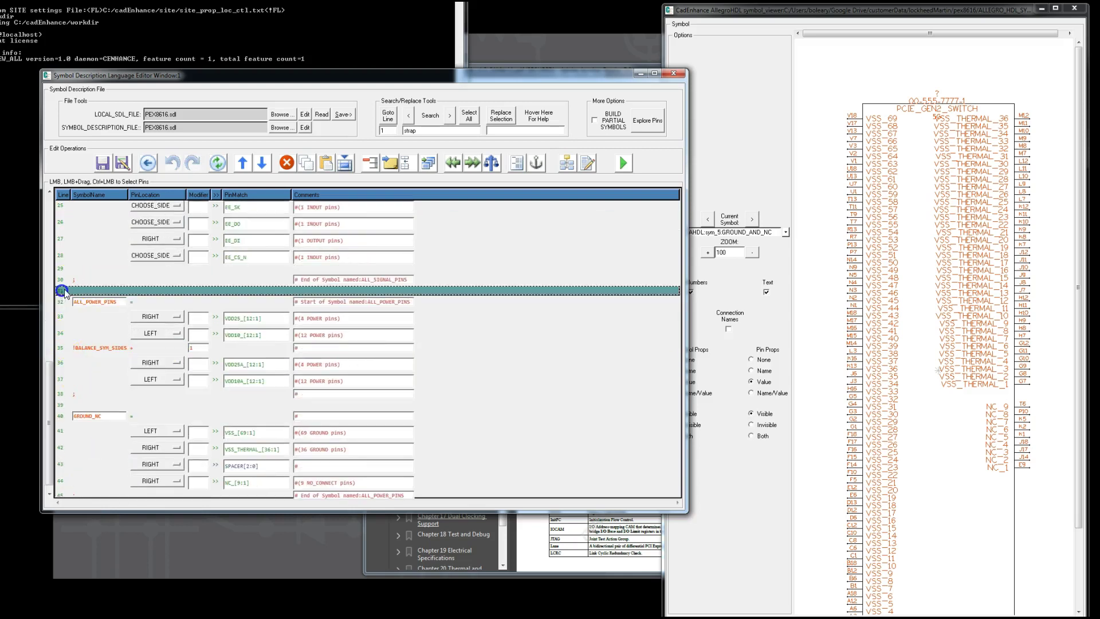
left_click(328, 165)
Find the "gpio" entry and move the GPIO[31:0] line directly above the STRAP_UPSTRM_PORTSEL[1:0] line
left_click(429, 130)
type("pio")
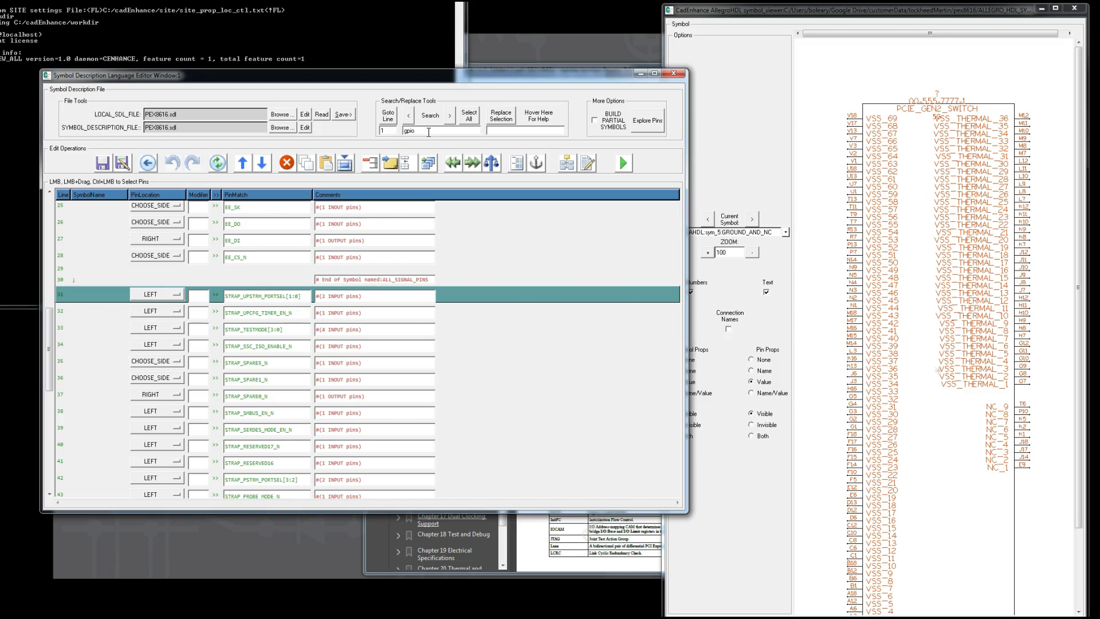
left_click(468, 116)
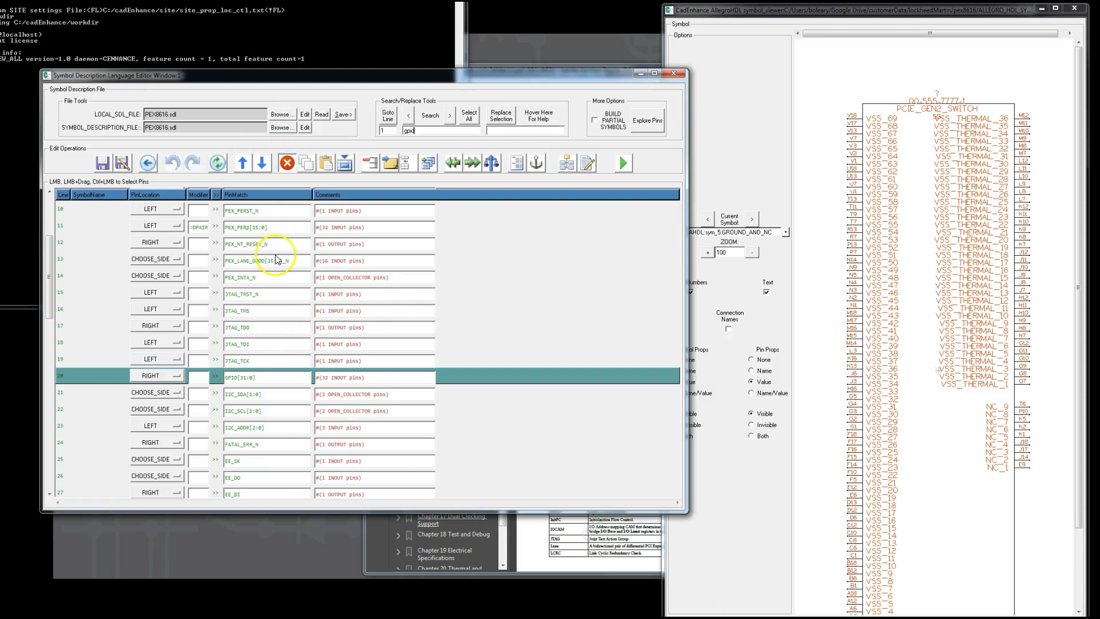
key("Delete")
scroll(79, 399, "down", 7)
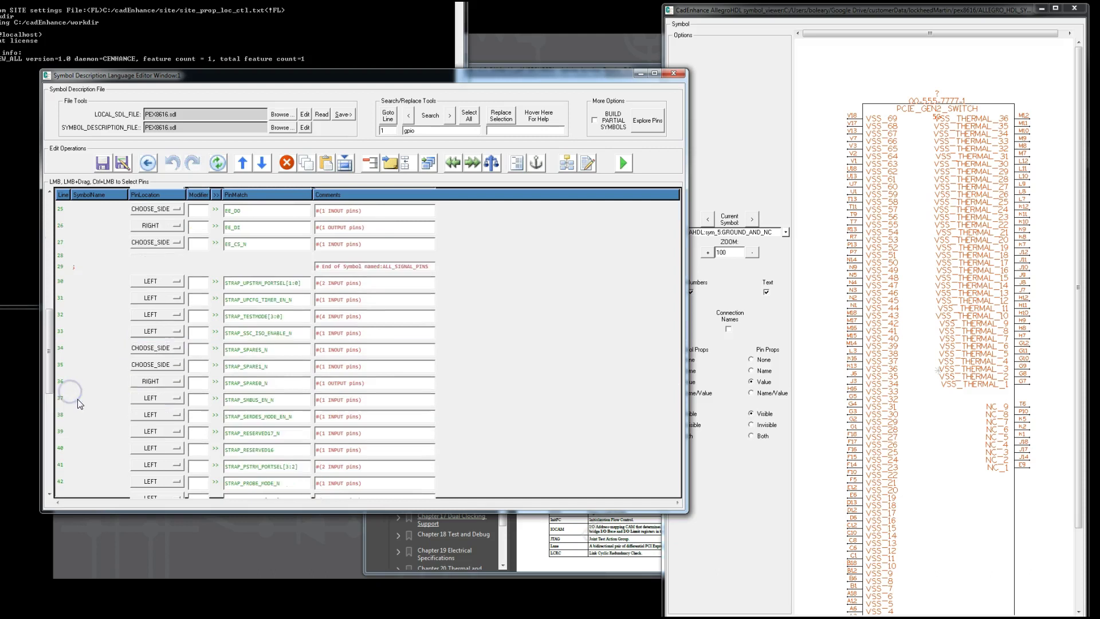
scroll(86, 367, "up", 3)
left_click(65, 333)
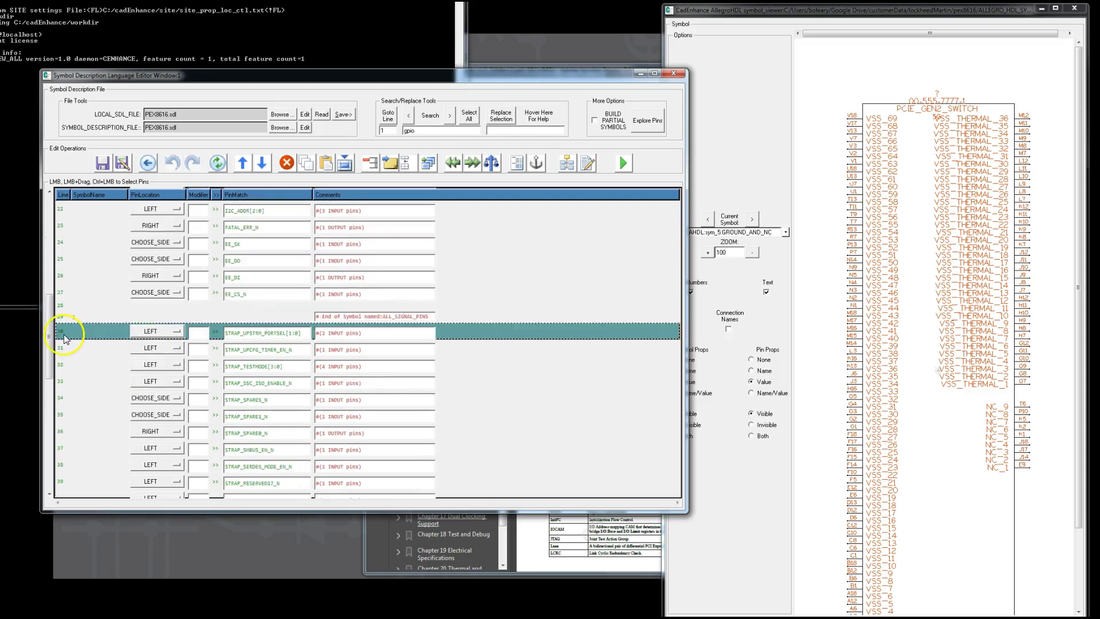
left_click(326, 163)
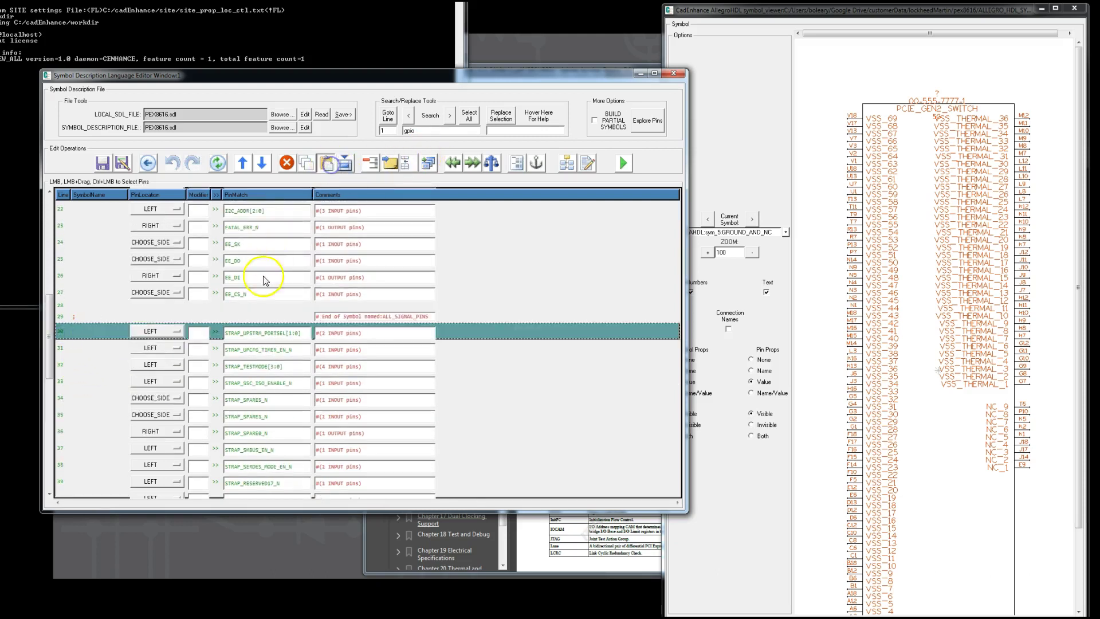
left_click(317, 325)
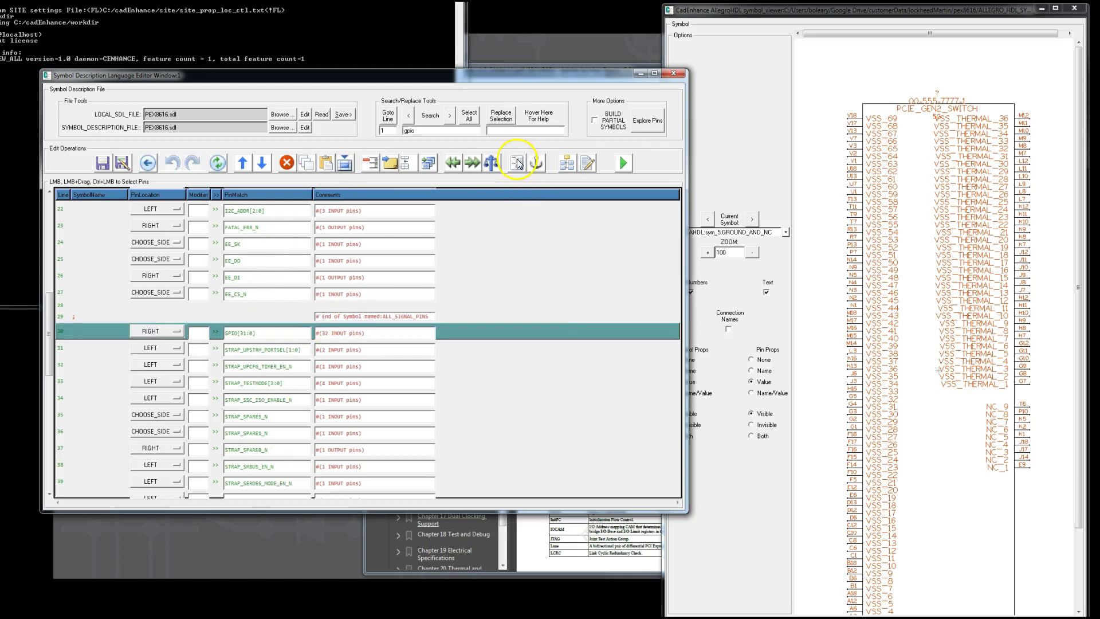
Insert a new symbol start line above GPIO[31:0] and name the symbol STRAP_GPIO
left_click(67, 333)
left_click(523, 162)
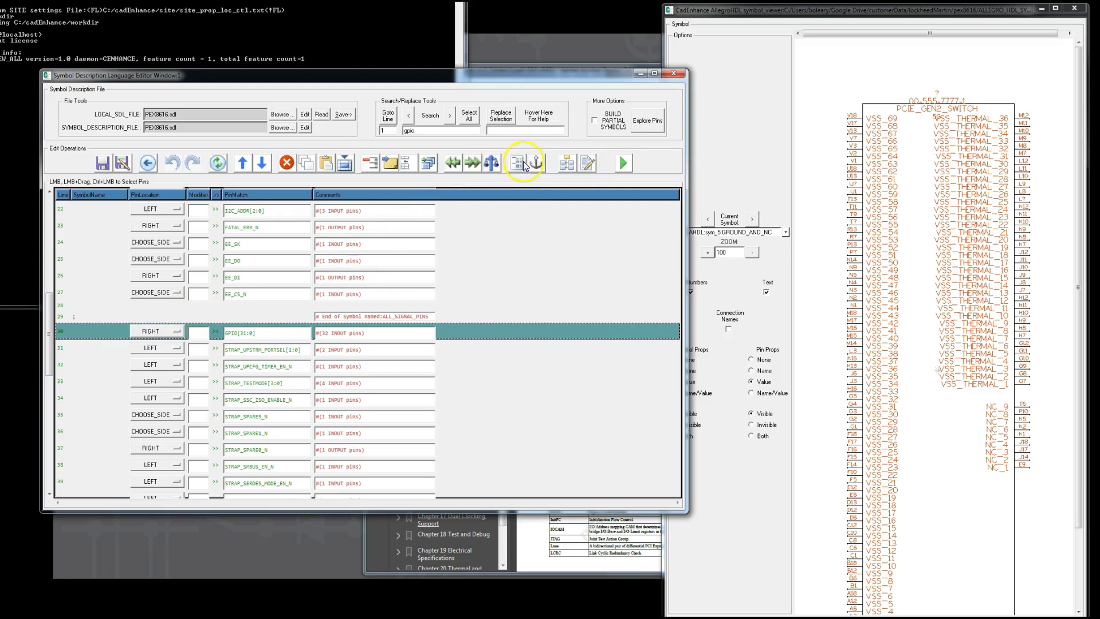
left_click(240, 325)
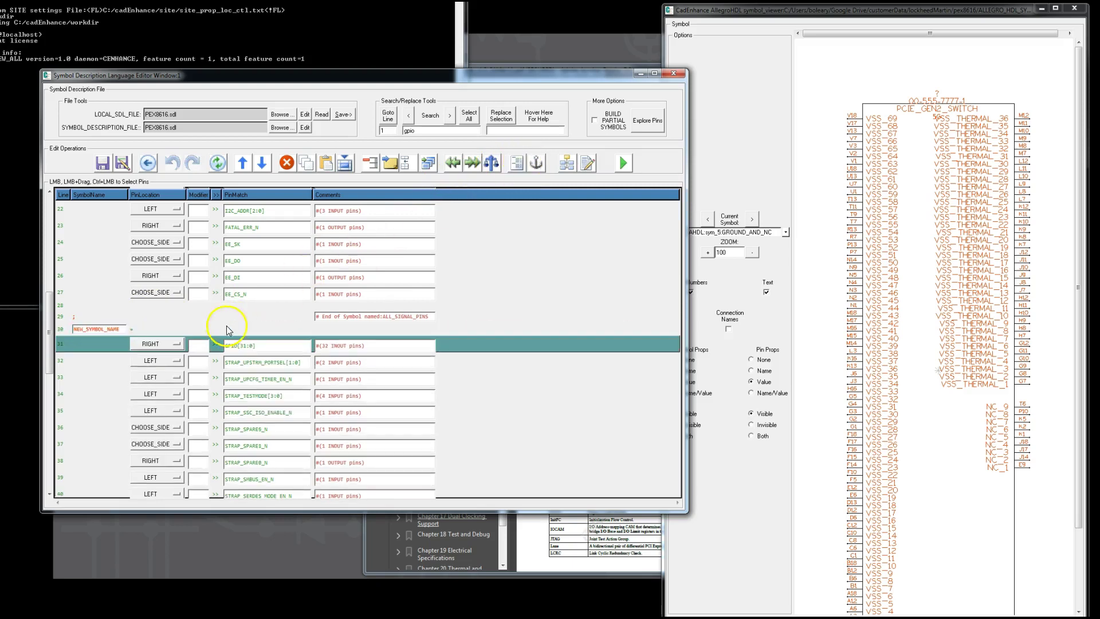
double_click(106, 330)
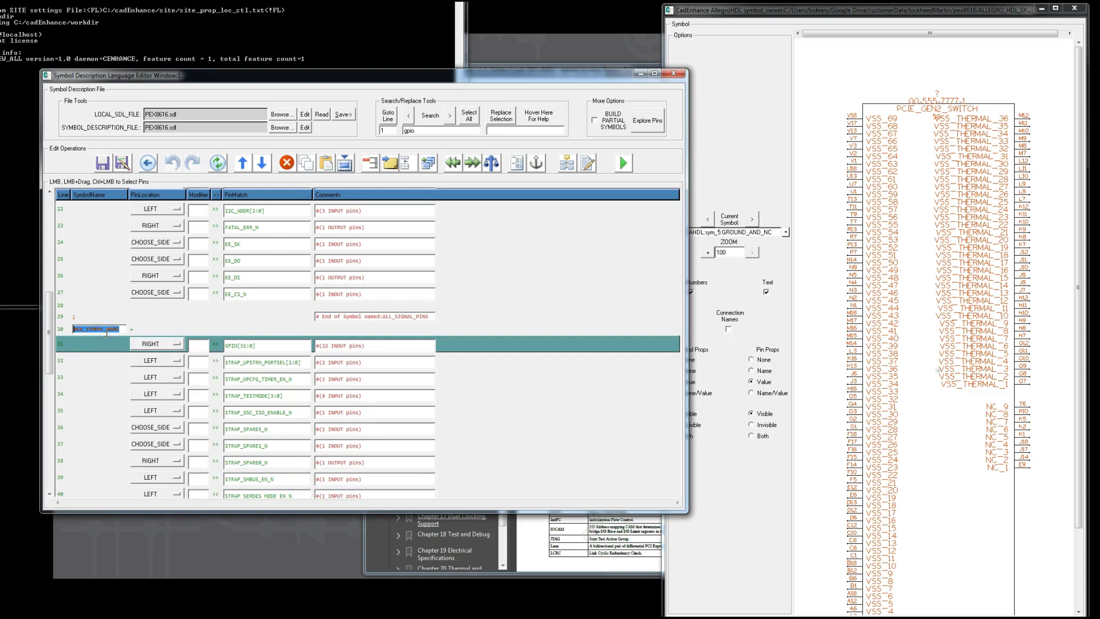
type("STRAP_GPIO")
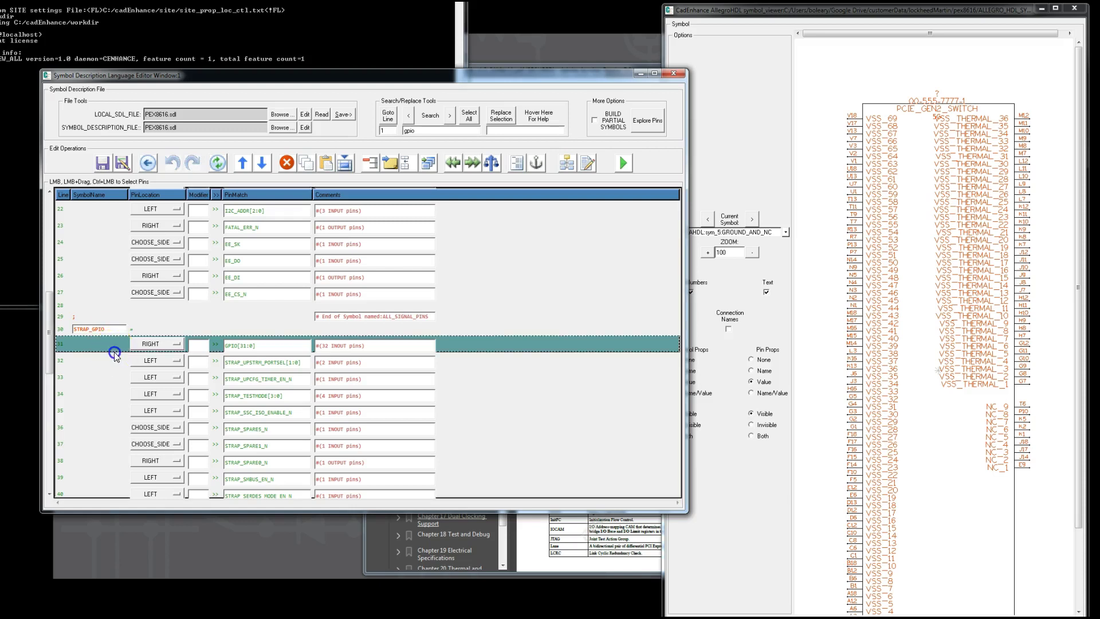
Insert an end-of-symbol line for STRAP_GPIO after the STRAP_DEBUG_SEL0 line
scroll(122, 370, "down", 7)
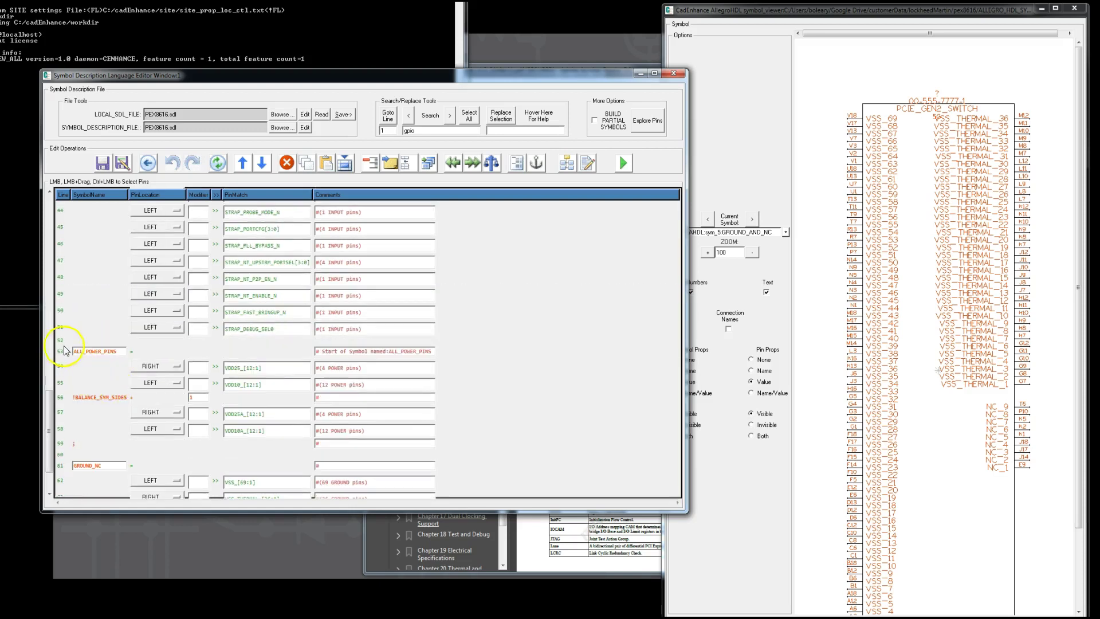
left_click(62, 340)
left_click(539, 162)
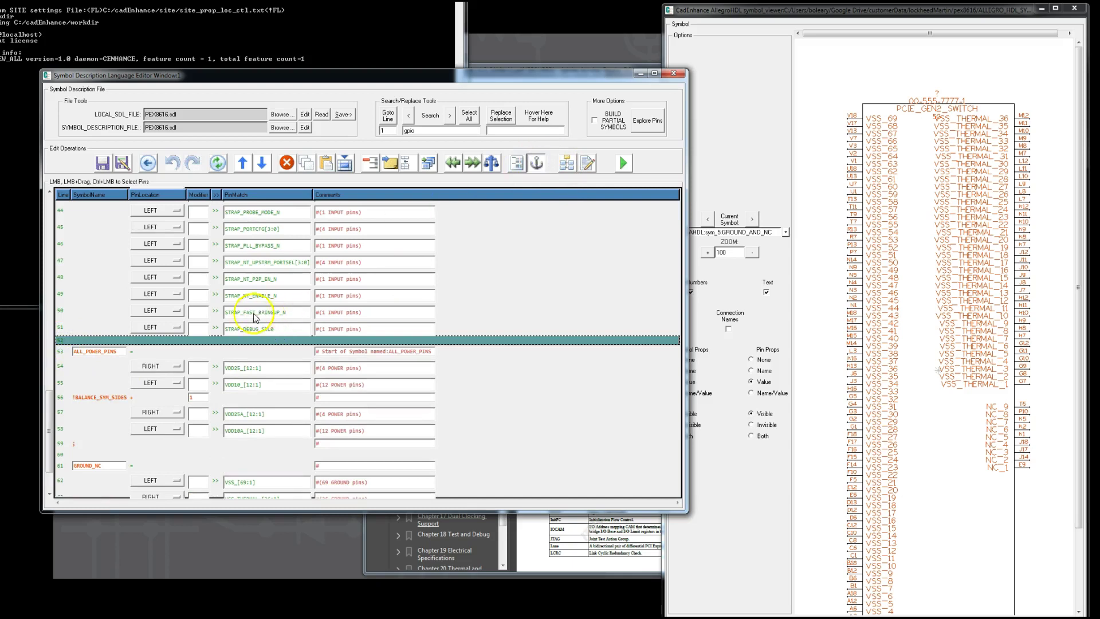
Show the reference part's STRAP_GPIO symbol in the symbol viewer to check which side its strap pins use
scroll(207, 312, "up", 6)
scroll(205, 287, "up", 3)
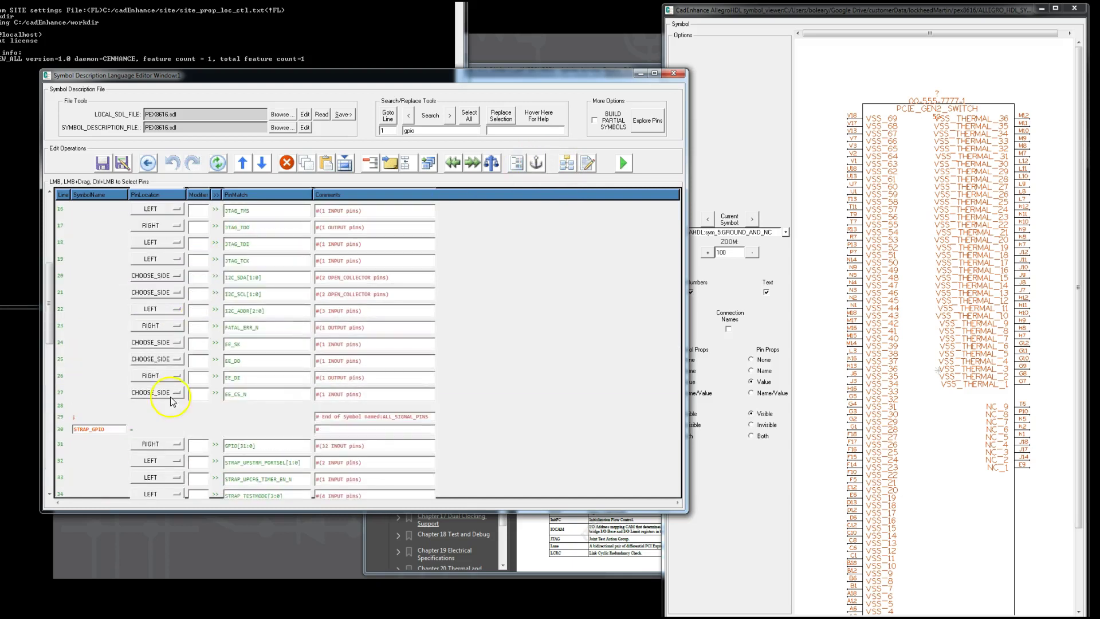
scroll(208, 283, "down", 3)
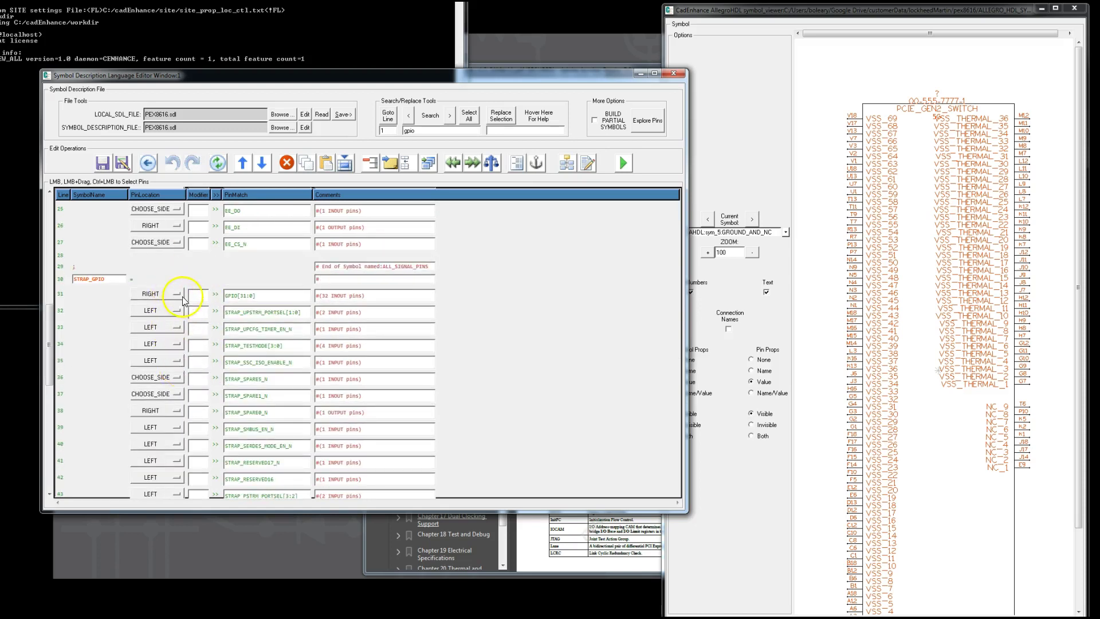
left_click(752, 219)
left_click(752, 220)
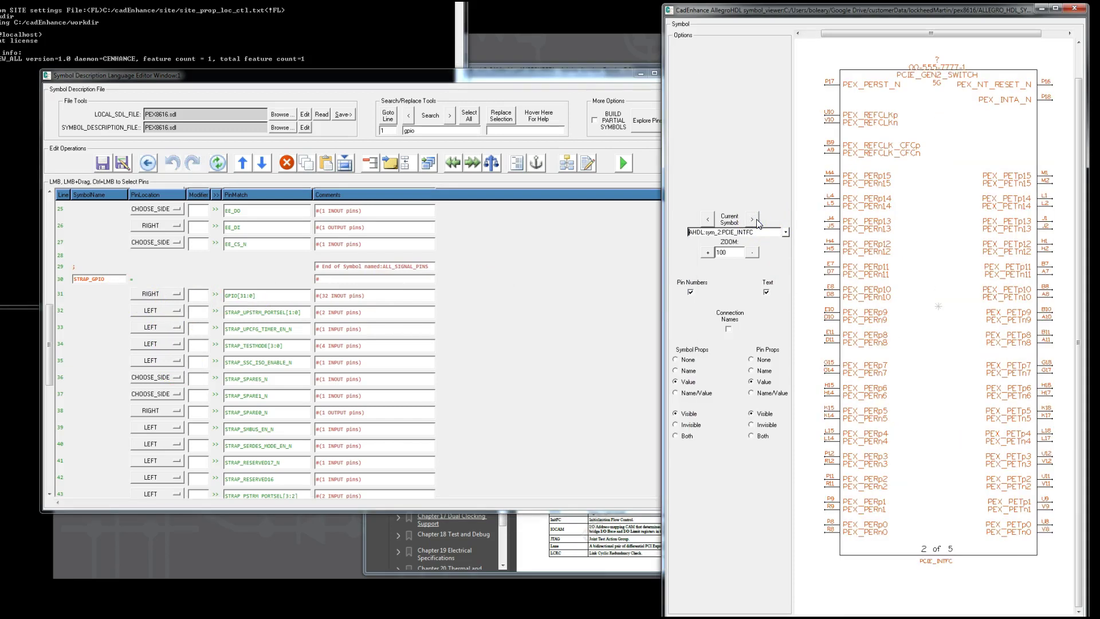
left_click(754, 219)
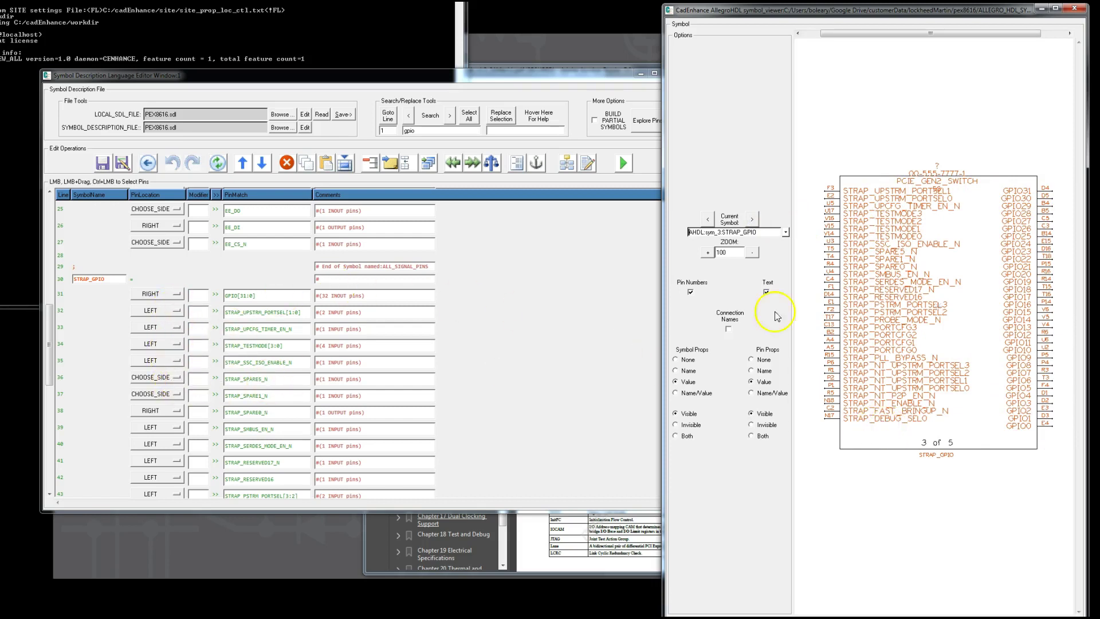
Set the pin locations of STRAP_SPARE5_N, STRAP_SPARE1_N and STRAP_SPARE0_N in STRAP_GPIO to LEFT
left_click(177, 382)
left_click(172, 390)
left_click(177, 393)
left_click(173, 407)
left_click(177, 410)
left_click(151, 433)
left_click(177, 410)
left_click(151, 421)
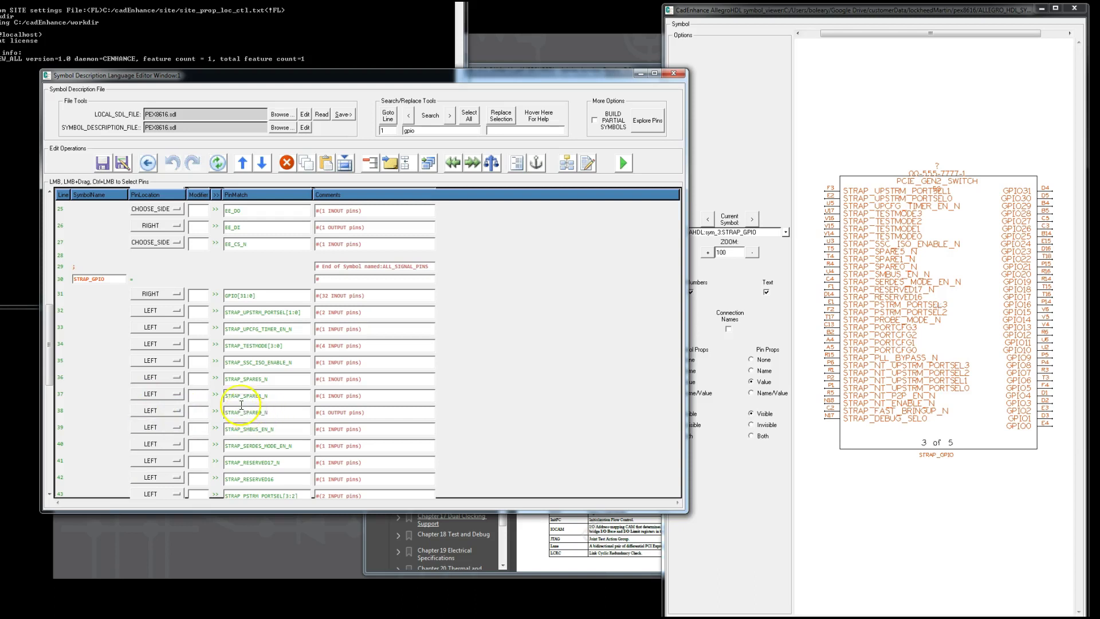
scroll(166, 290, "down", 4)
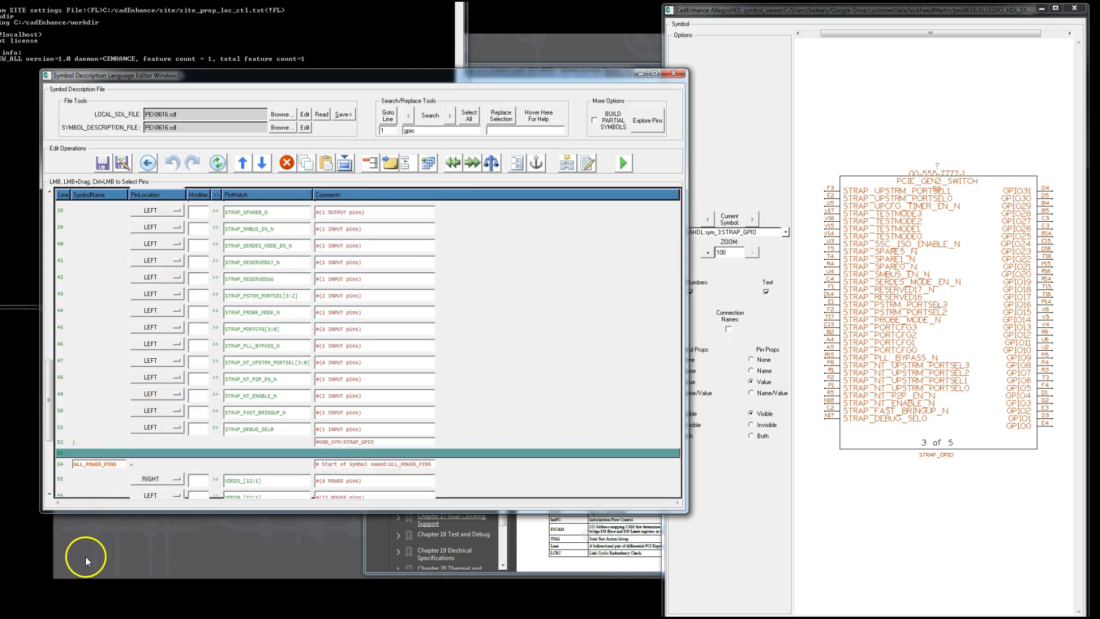
Cut the lines from PEX_REFCLKp through PEX_NT_RESET_N, plus the PEX_INTA_N line, from the ALL_SIGNAL_PINS symbol
scroll(81, 302, "up", 10)
left_click_drag(72, 298, 74, 386)
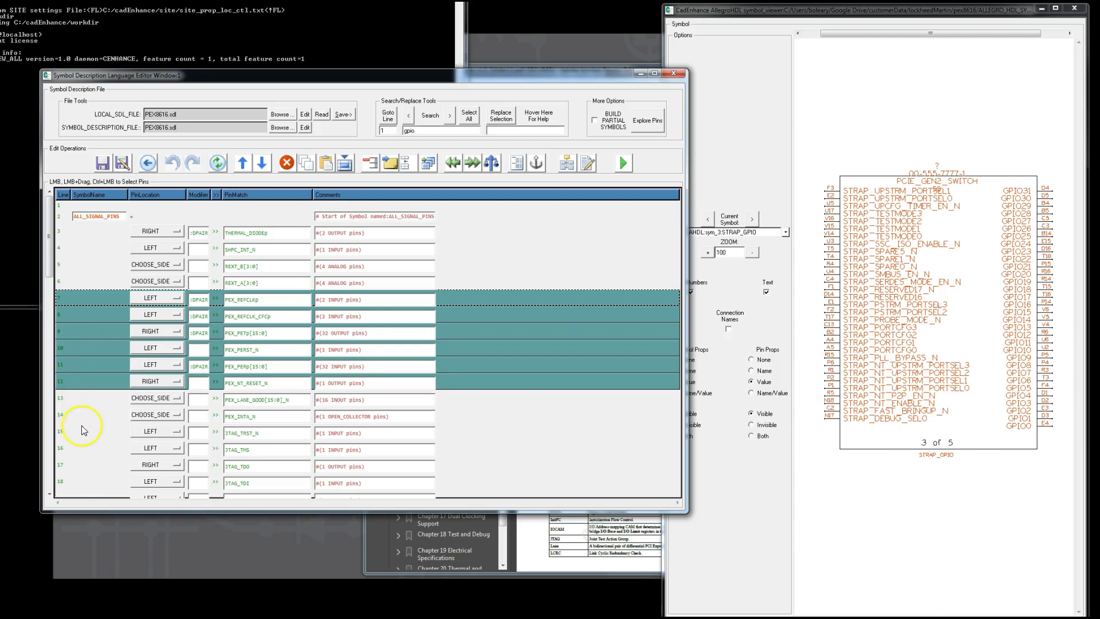
left_click(66, 415, "ctrl")
scroll(140, 392, "down", 2)
scroll(134, 395, "up", 2)
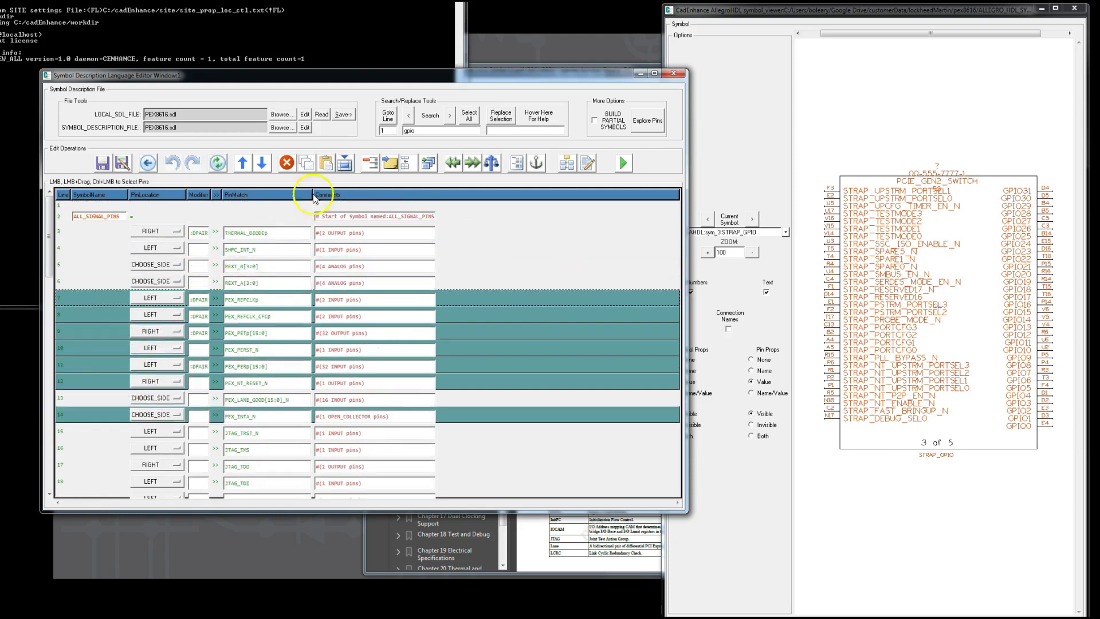
left_click(287, 164)
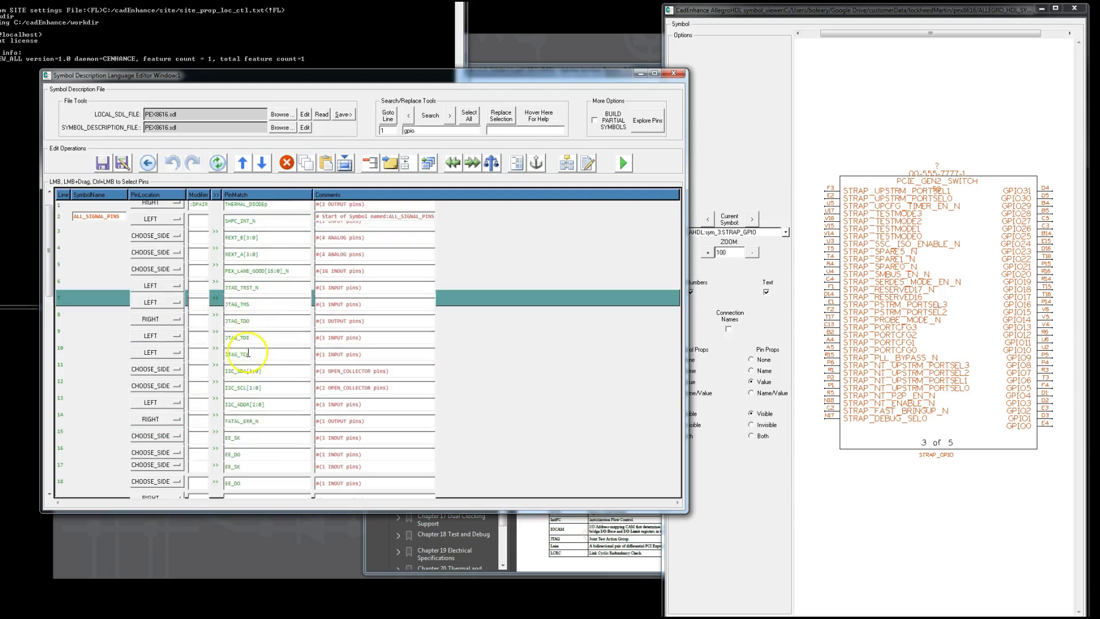
Paste the cut PEX pin lines above the STRAP_GPIO symbol start line
scroll(246, 356, "down", 7)
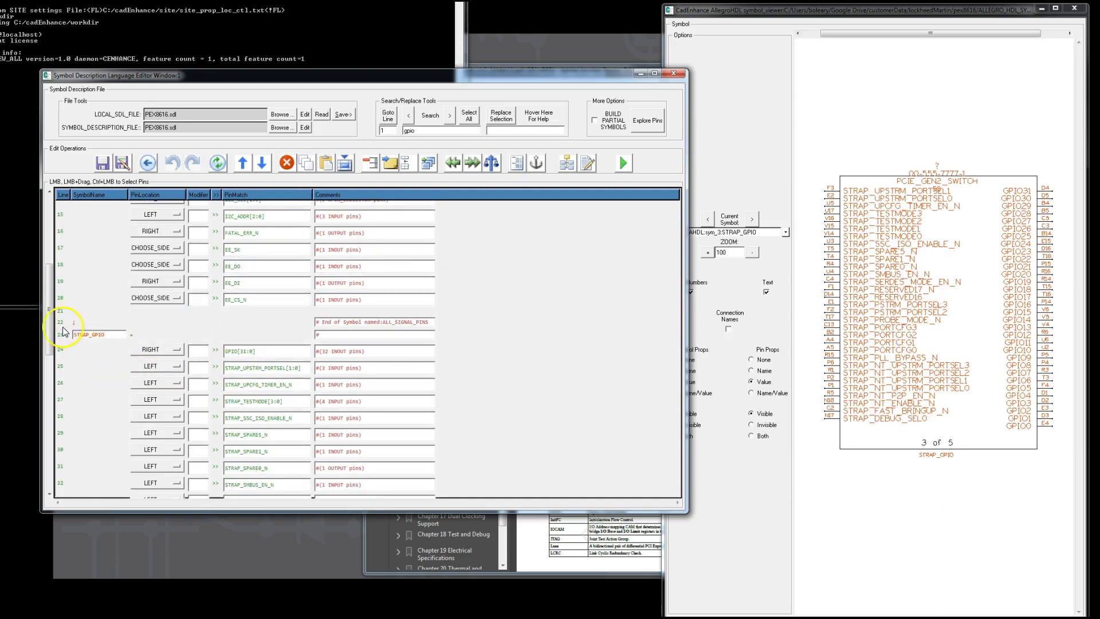
left_click(60, 333)
left_click(312, 169)
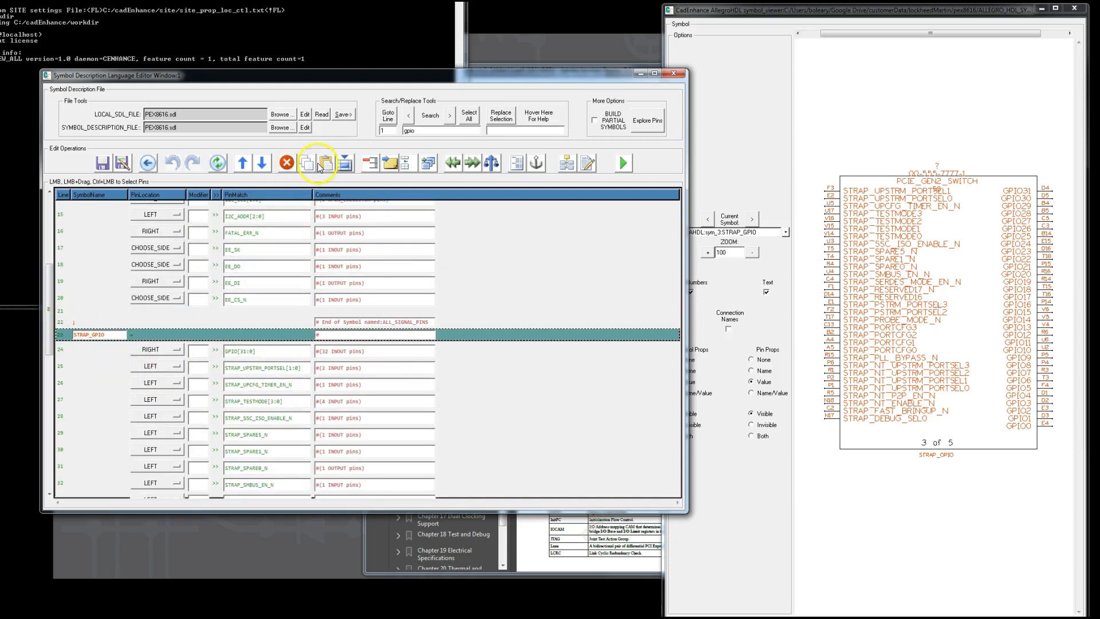
left_click(324, 165)
left_click(324, 165)
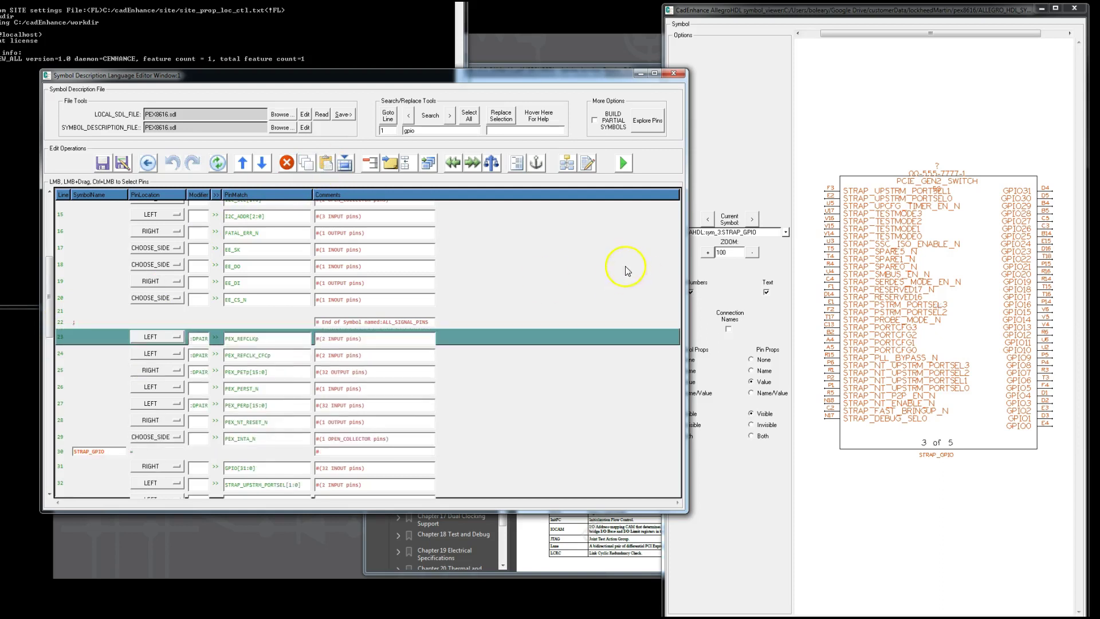
Show the reference part's PCIE_INTFC symbol in the symbol viewer to check its name and pin layout
left_click(753, 220)
left_click(708, 220)
left_click(710, 222)
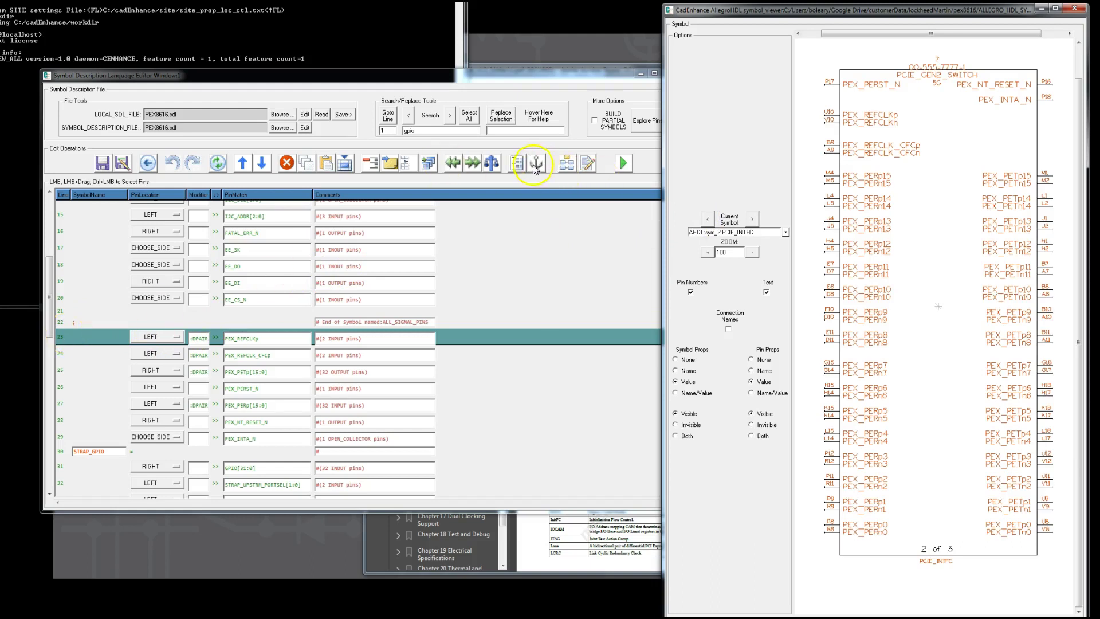
Insert a symbol start line named PCIE_INTFC above PEX_REFCLKp and an end-of-symbol line after PEX_INTA_N
left_click(514, 163)
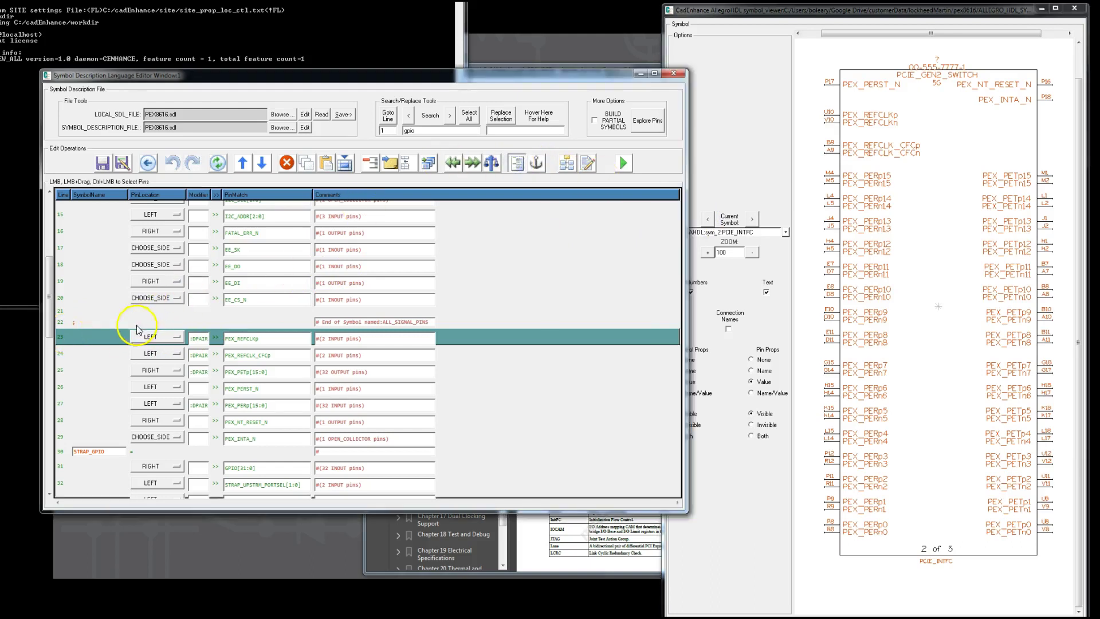
left_click(113, 339)
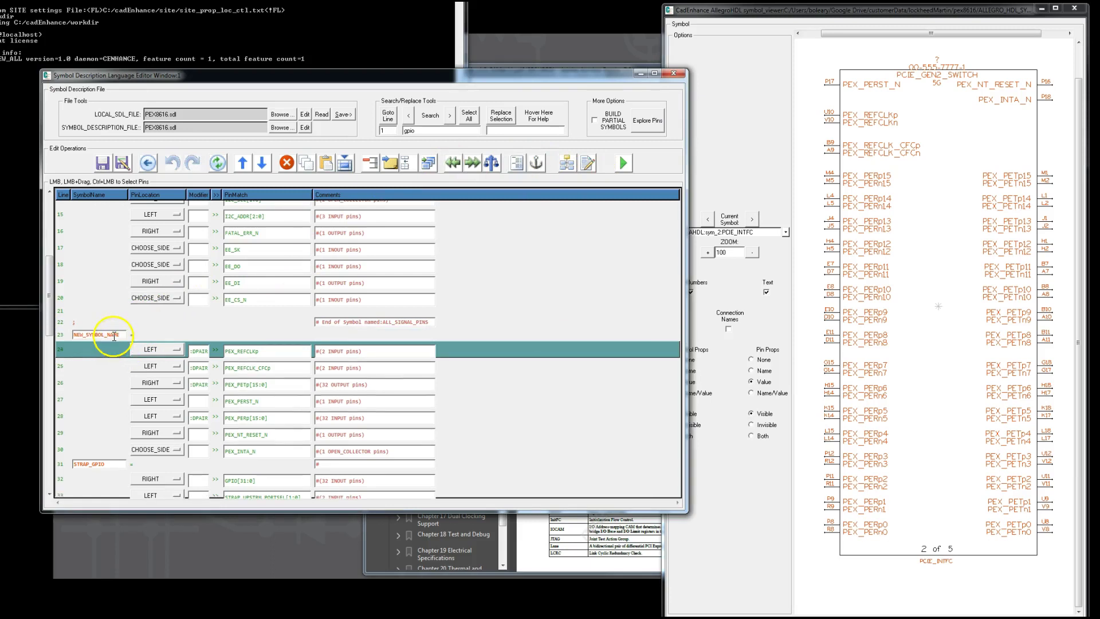
double_click(113, 335)
type("PCIE_INTFC")
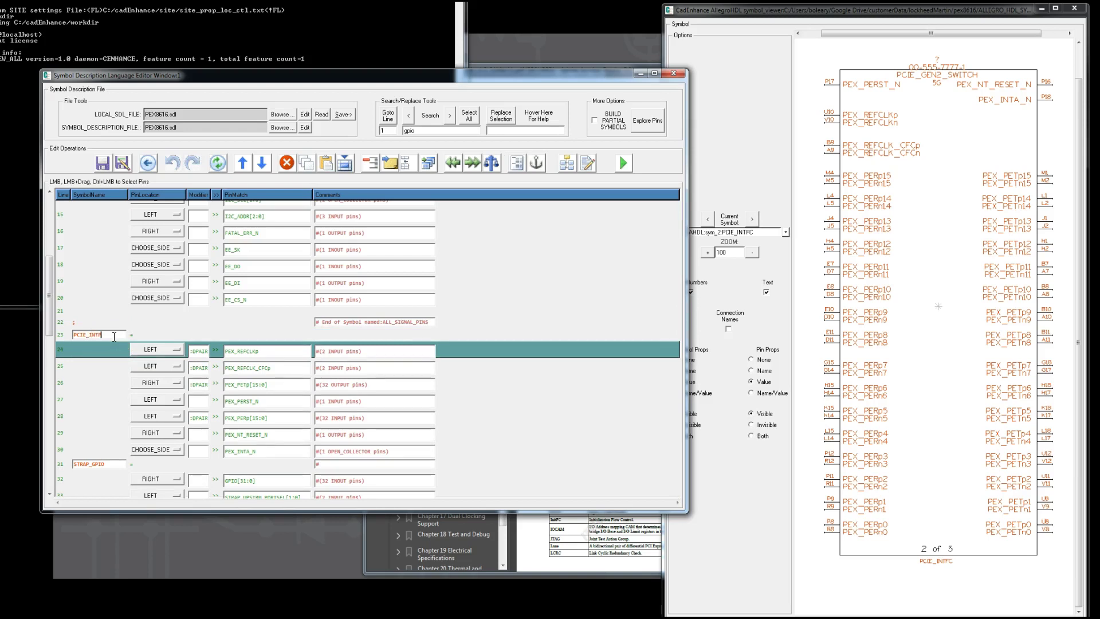
left_click(62, 471)
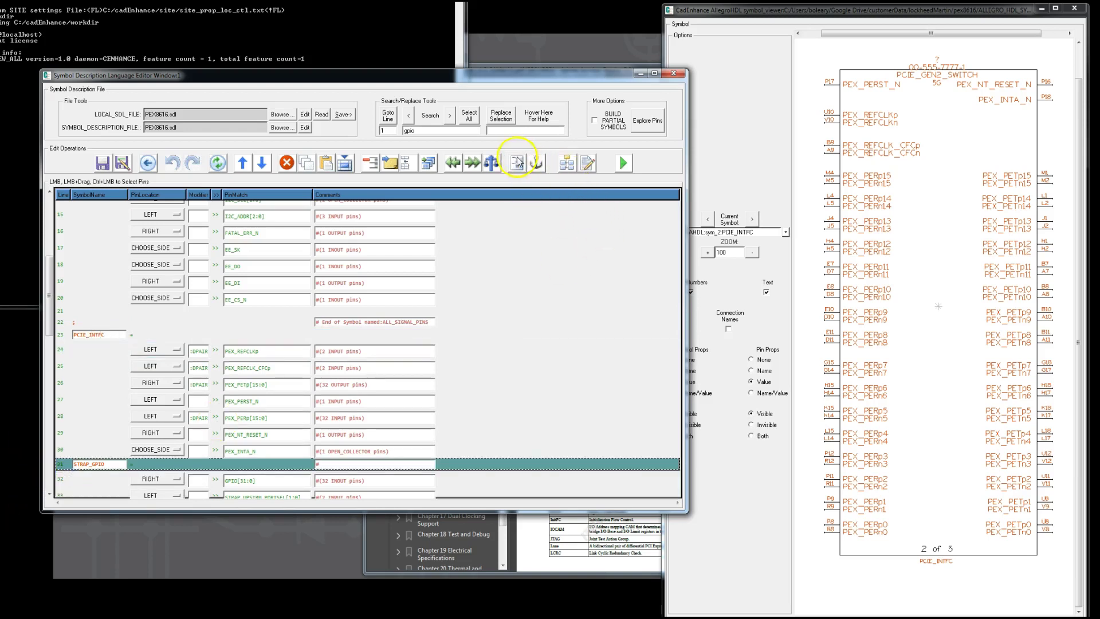
left_click(536, 163)
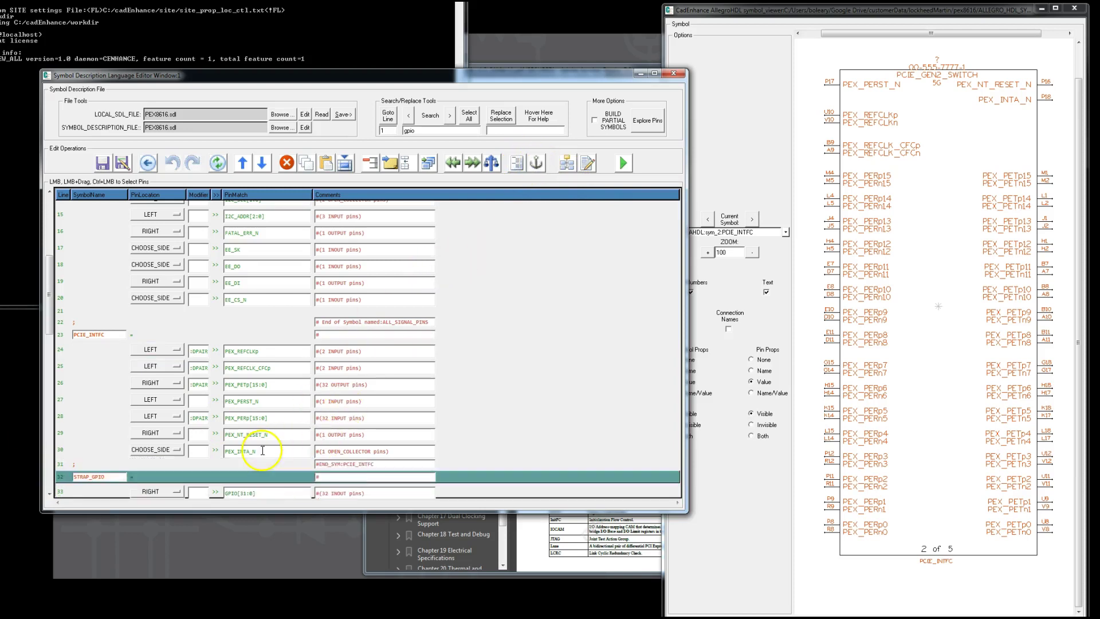
Set the pin location of PEX_INTA_N to RIGHT and move PEX_NT_RESET_N and PEX_INTA_N to the start of PCIE_INTFC
left_click(177, 450)
left_click(158, 473)
left_click(70, 451)
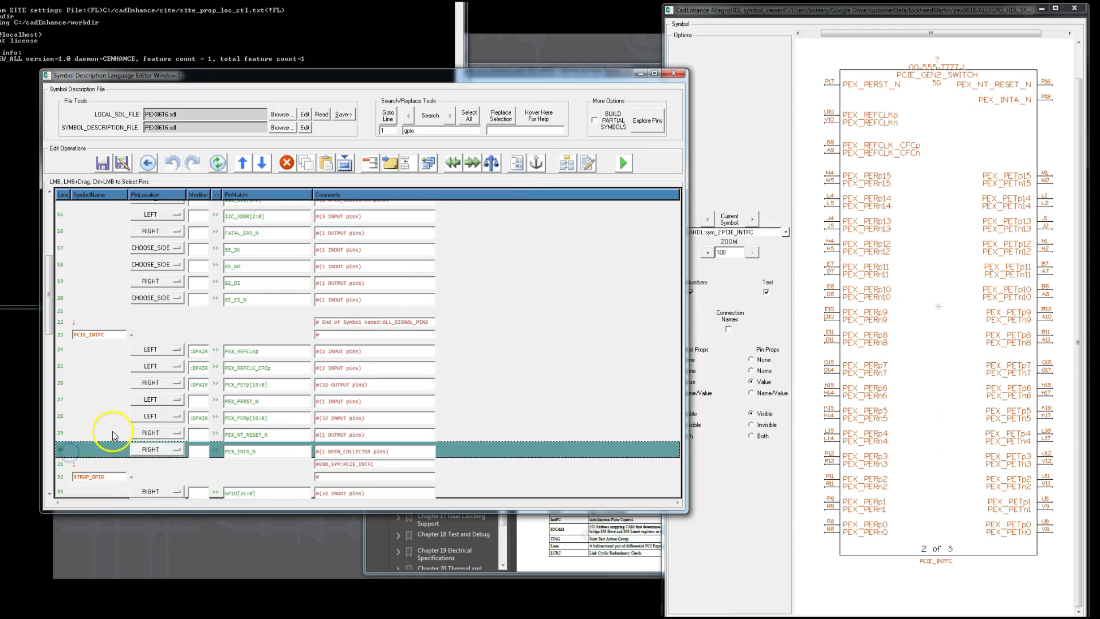
left_click(75, 436, "ctrl")
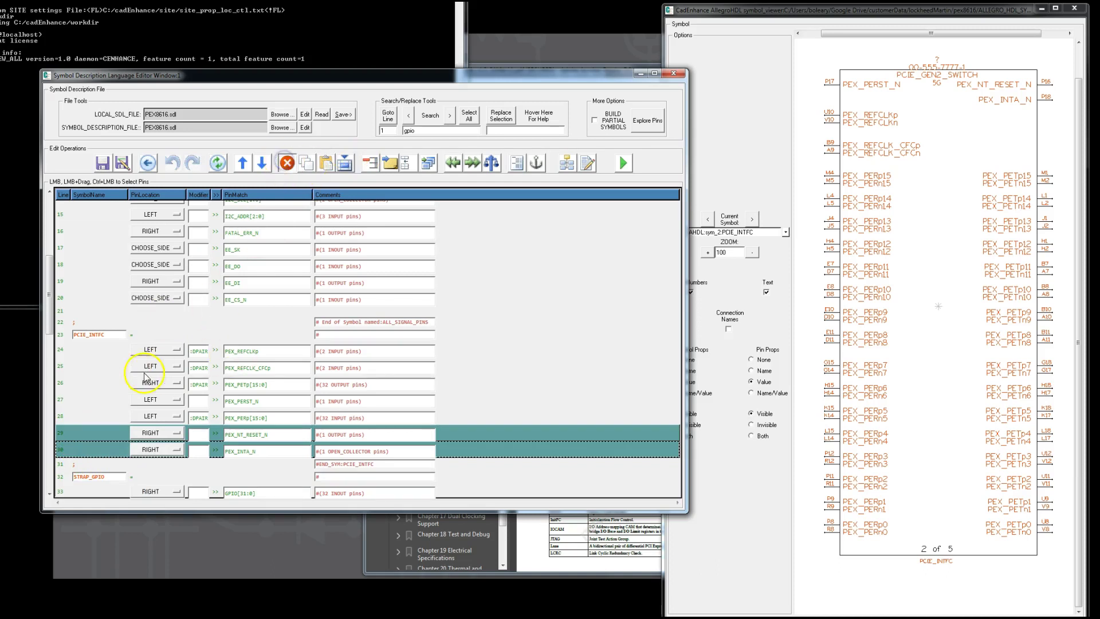
key("Delete")
left_click(59, 351)
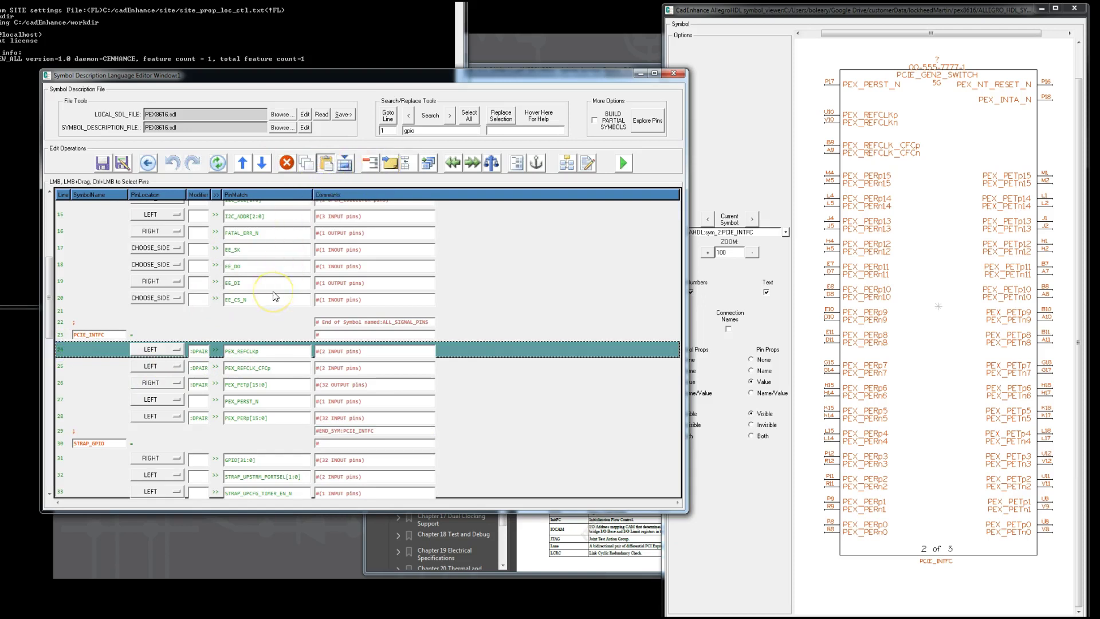
key("ctrl+v")
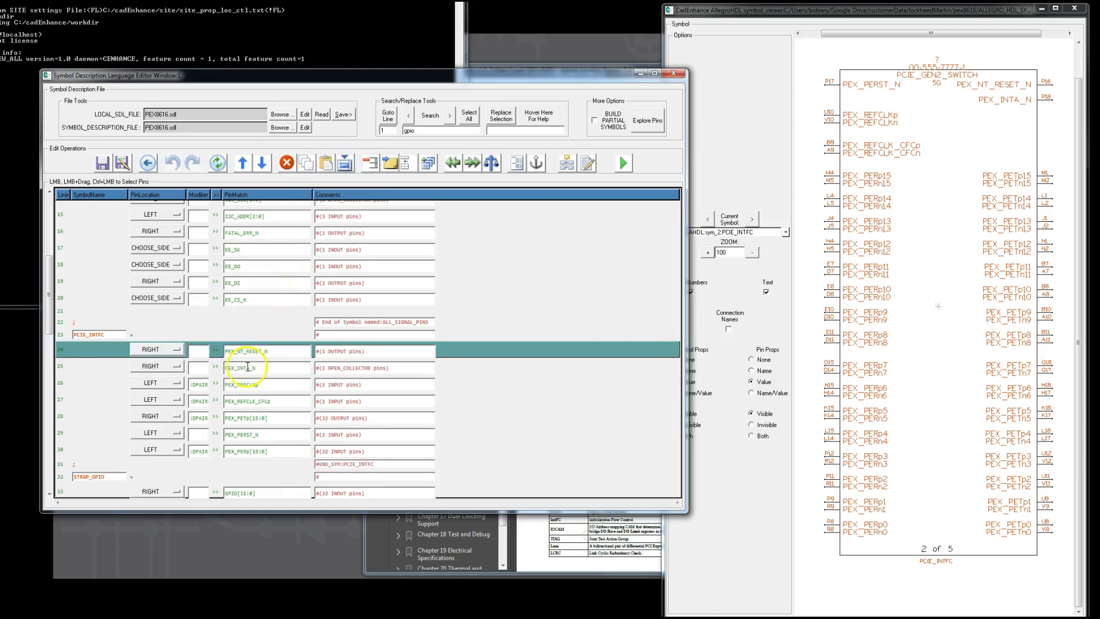
Move the PEX_PERST_N line above PEX_NT_RESET_N as the first pin line of PCIE_INTFC
left_click(74, 433)
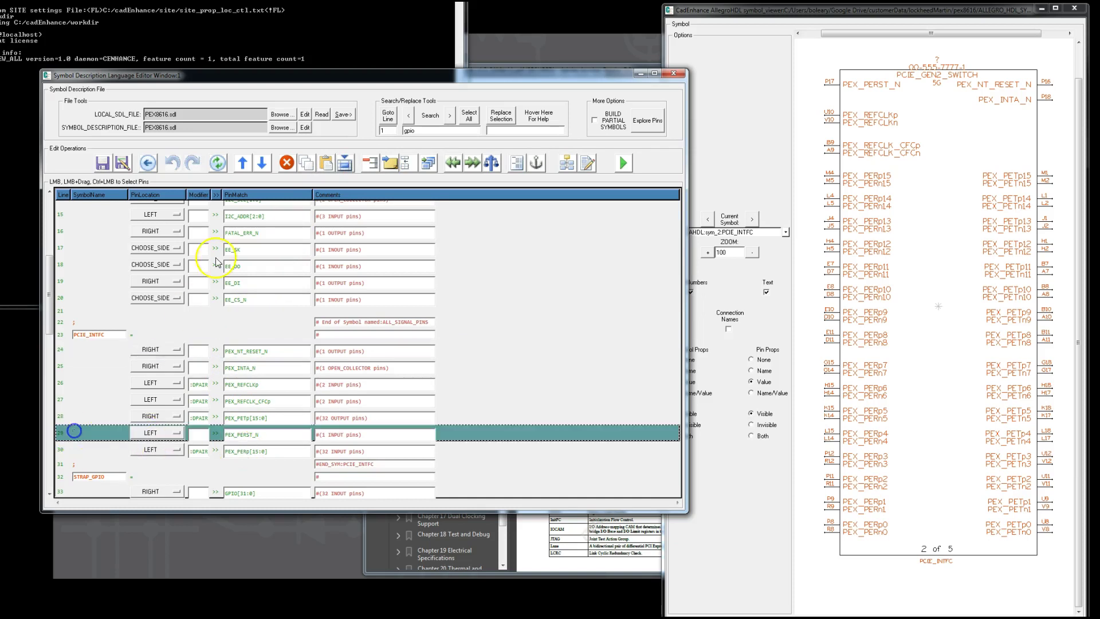
left_click(65, 351)
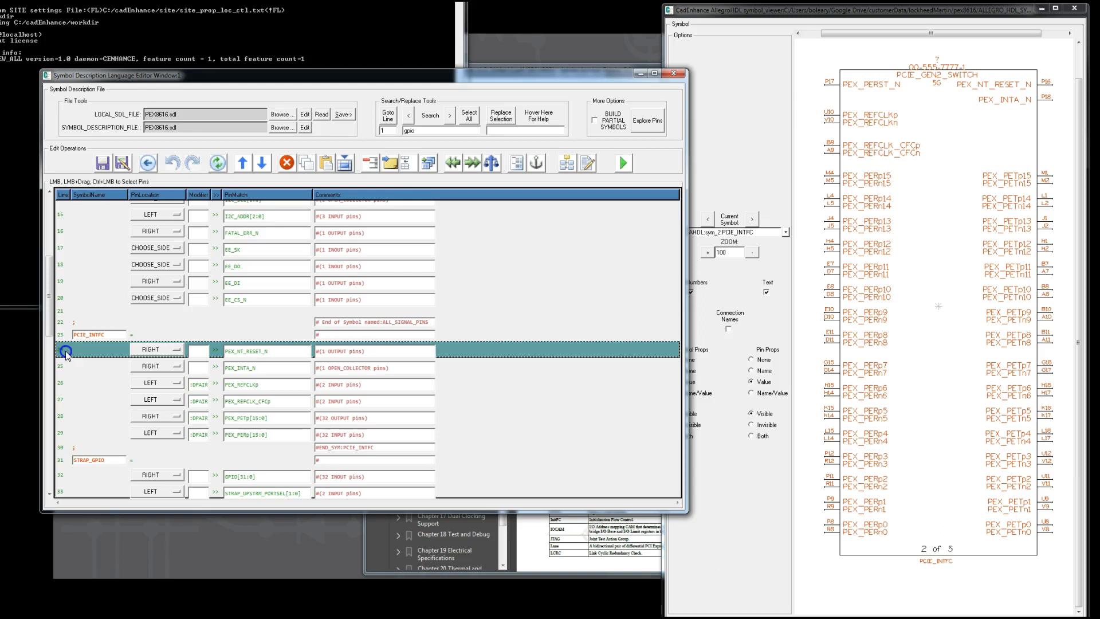
left_click(293, 166)
key("ctrl+z")
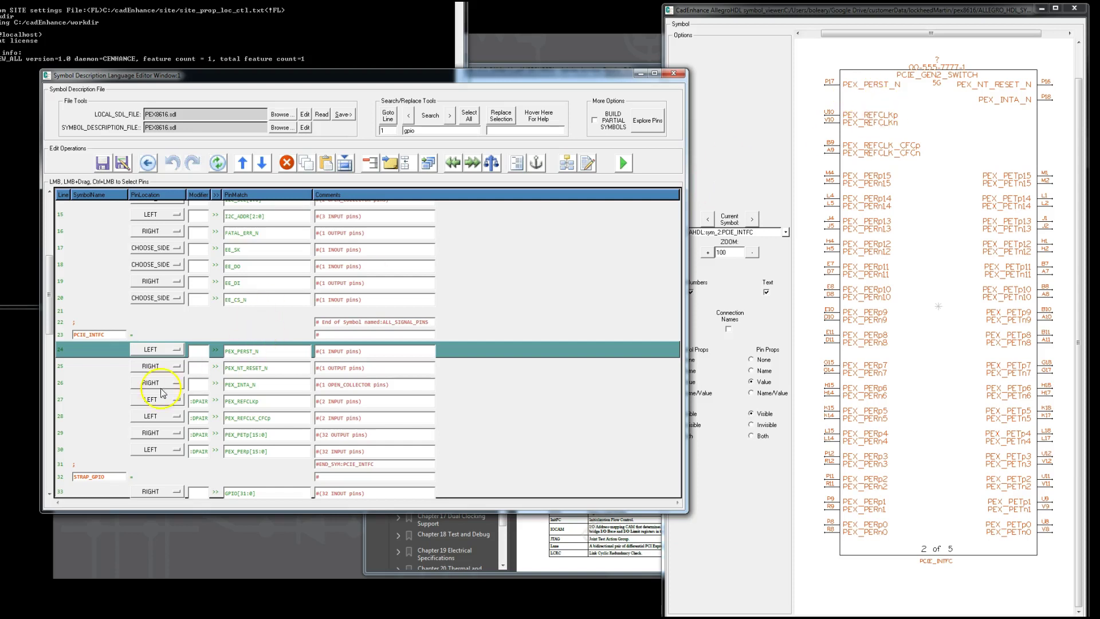
Insert a BALANCE_SYM_SIDES line with spacing 1 above PEX_REFCLKp and a RIGHT SPACER line above PEX_INTA_N
left_click(71, 400)
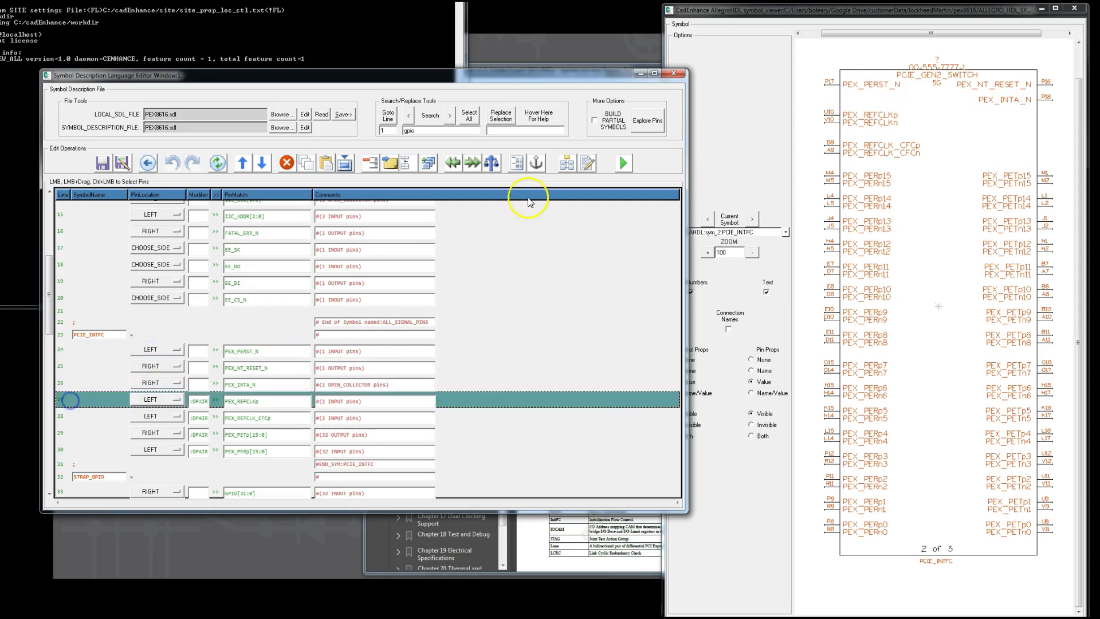
left_click(493, 167)
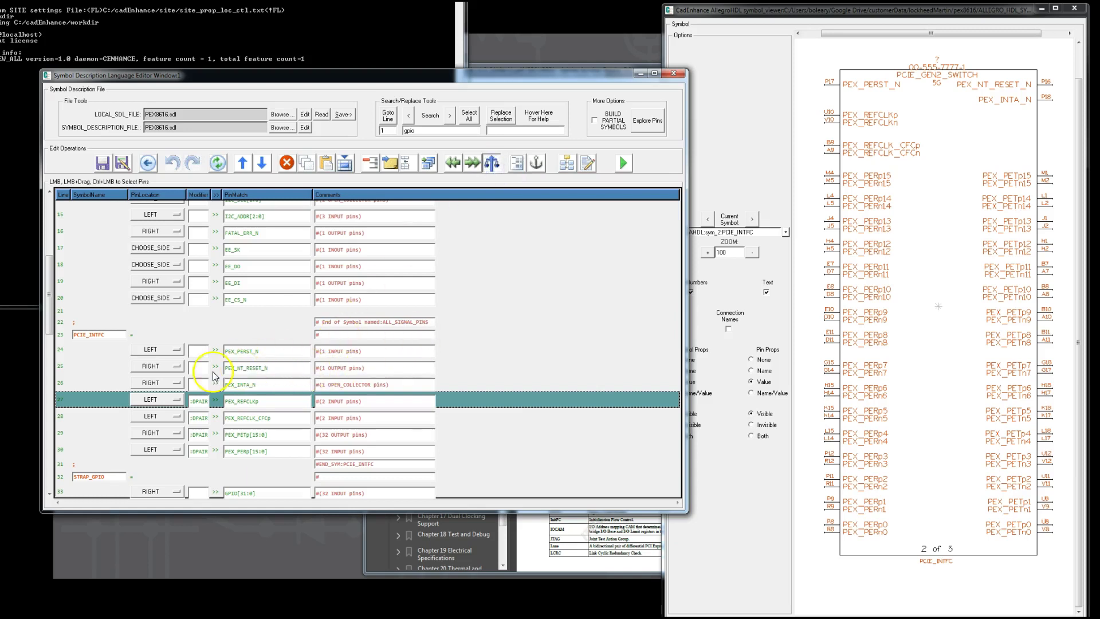
left_click(72, 391)
left_click(70, 383)
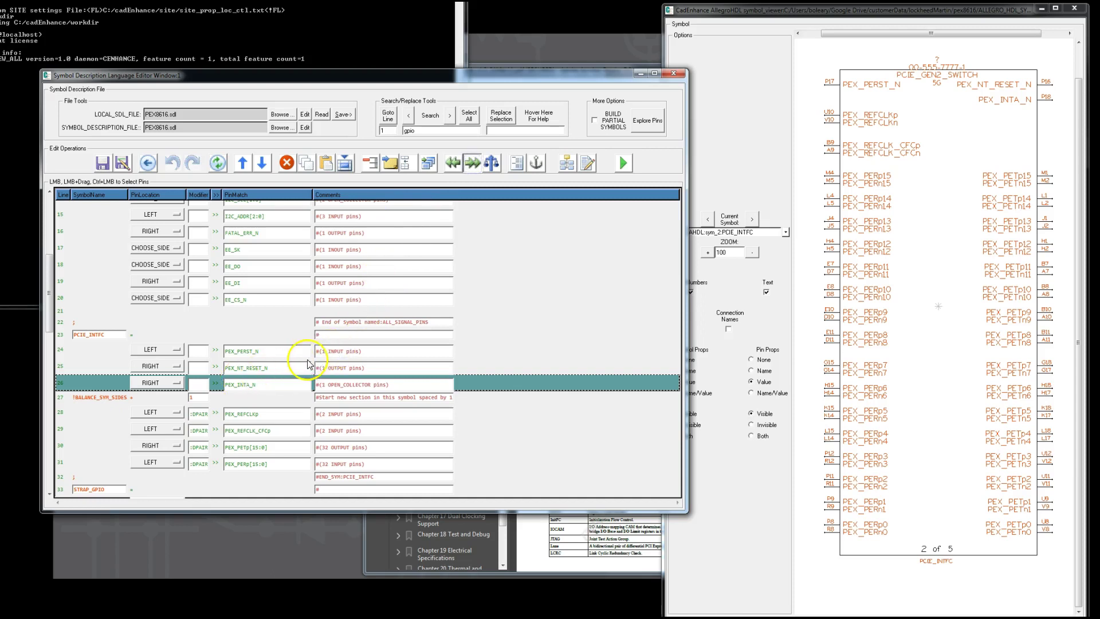
Insert a LEFT SPACER line between PEX_REFCLKp and PEX_REFCLK_CFCp
left_click(73, 421)
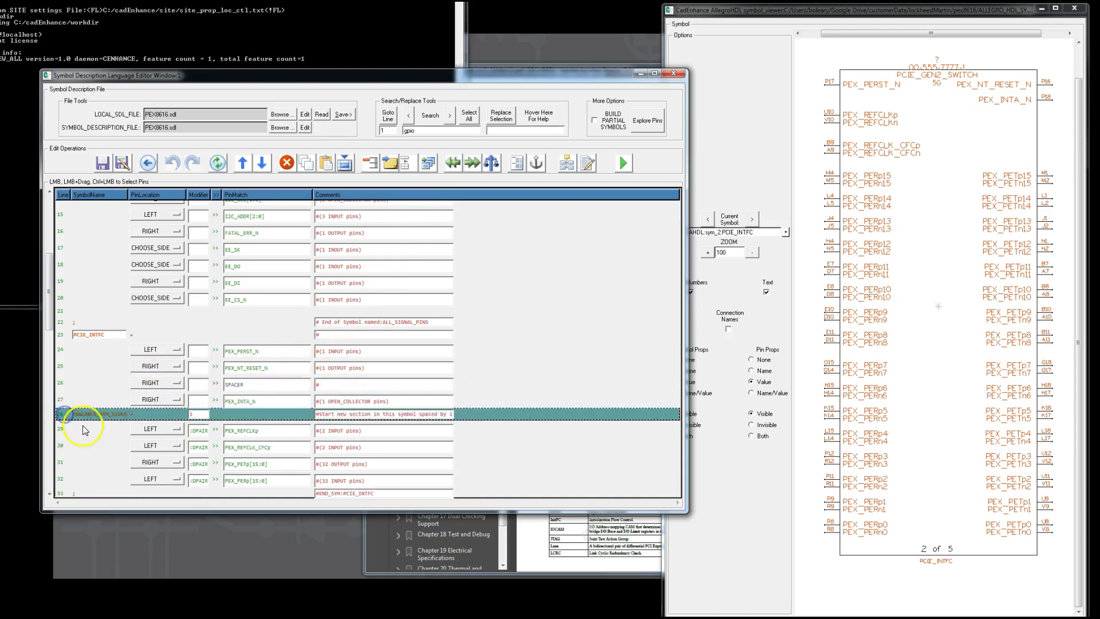
scroll(127, 416, "down", 1)
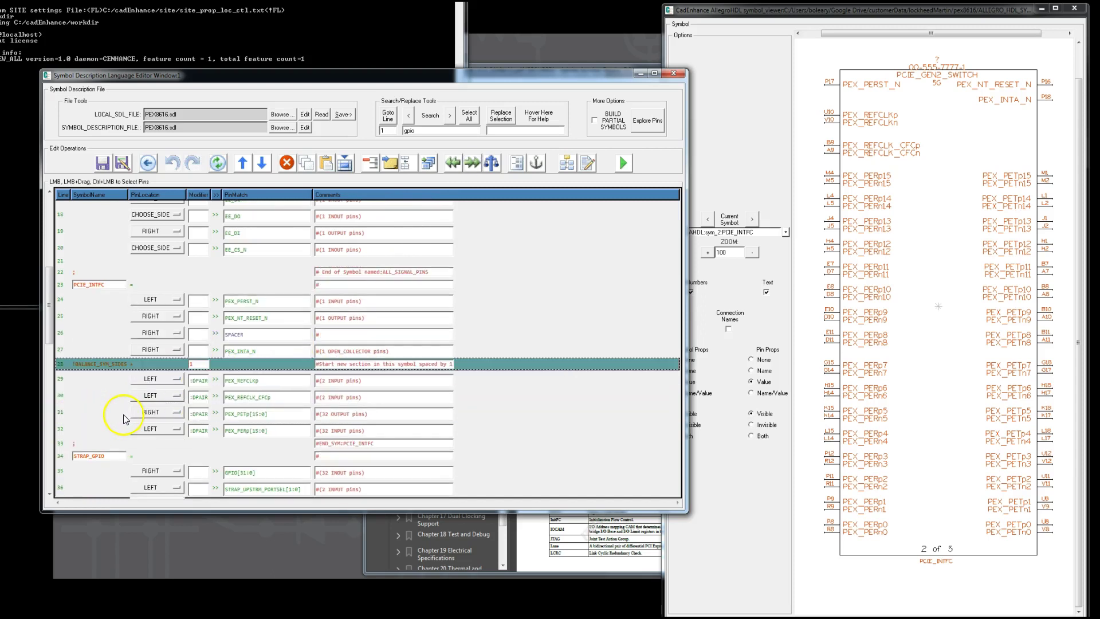
left_click(61, 397)
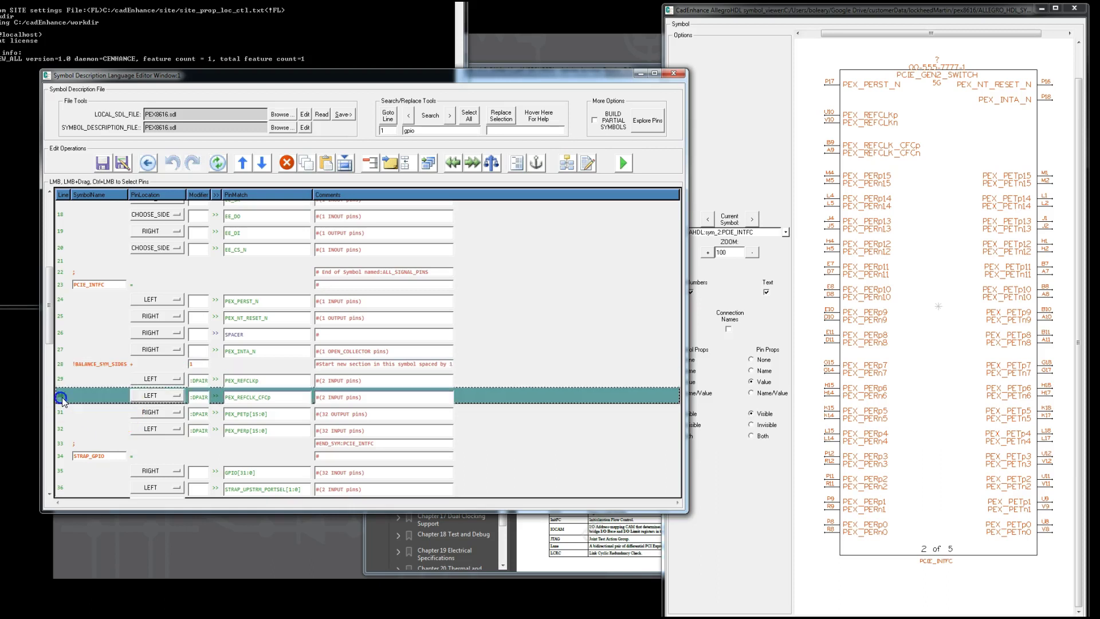
left_click(453, 163)
Insert another BALANCE_SYM_SIDES line with spacing 1 and place it between PEX_REFCLK_CFCp and PEX_PETp[15:0]
left_click(68, 420)
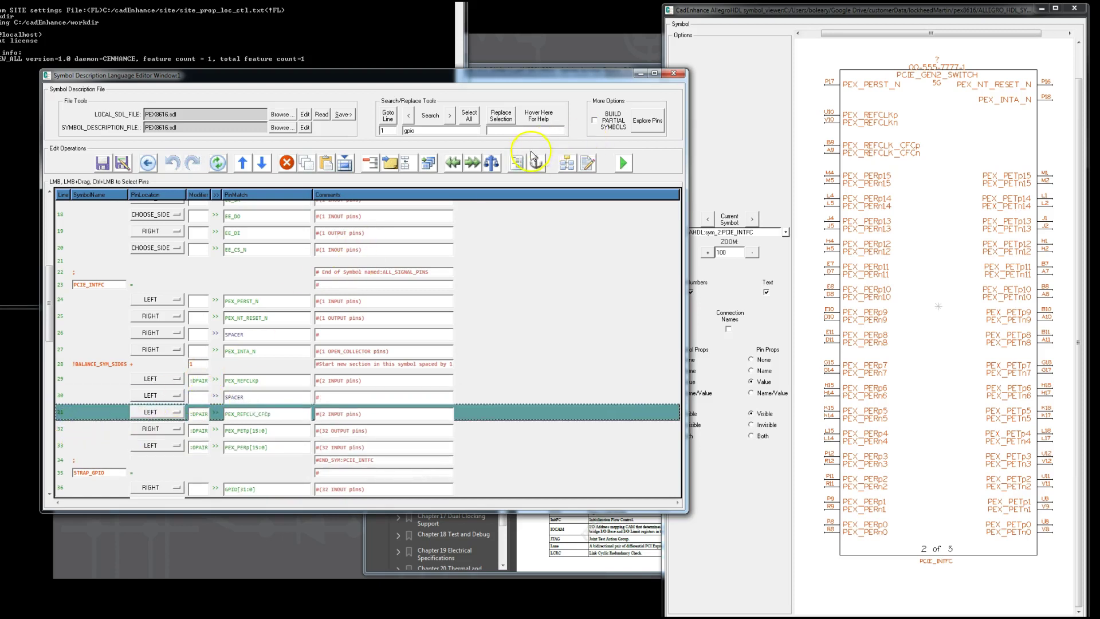
left_click(494, 165)
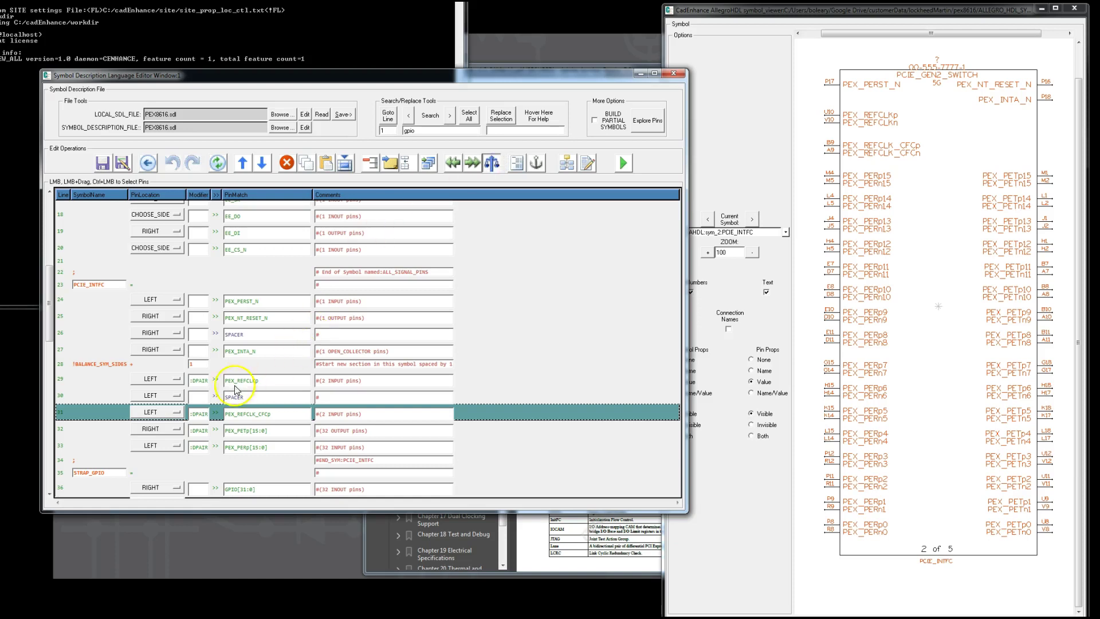
left_click(295, 400)
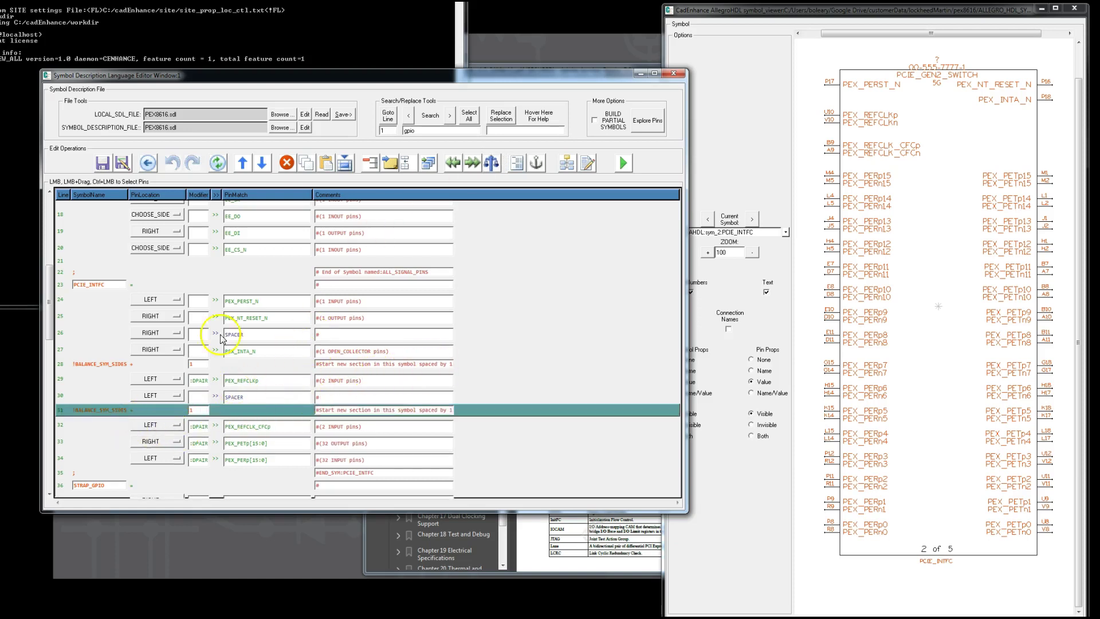
left_click(262, 163)
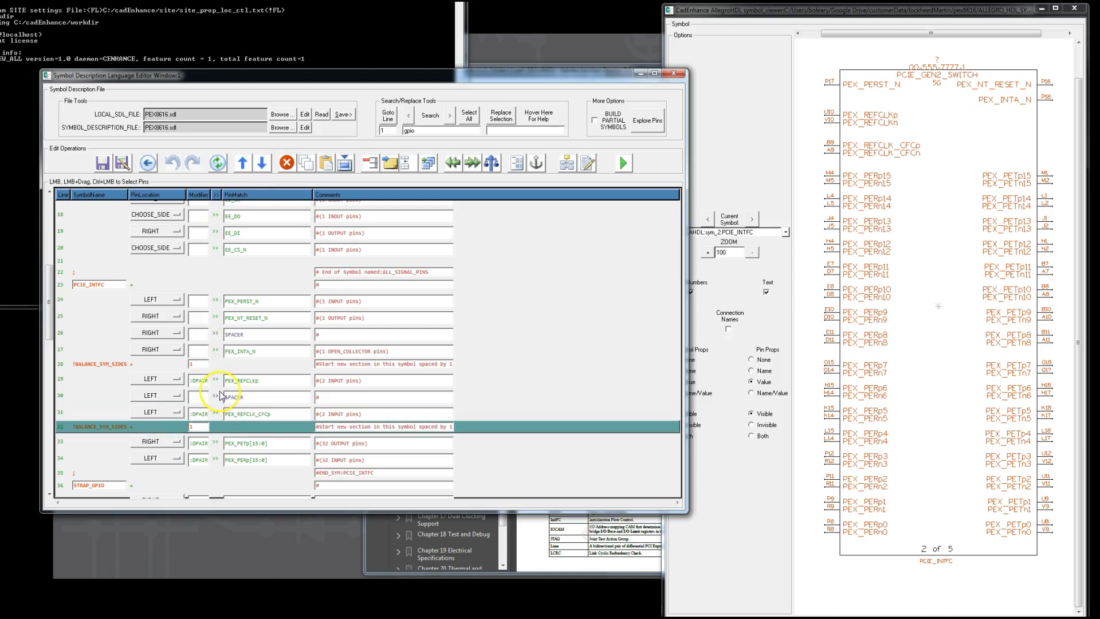
Duplicate the PEX_PETp[15:0] and PEX_PERp[15:0] lines within PCIE_INTFC
left_click(71, 449)
left_click_drag(70, 453, 71, 460)
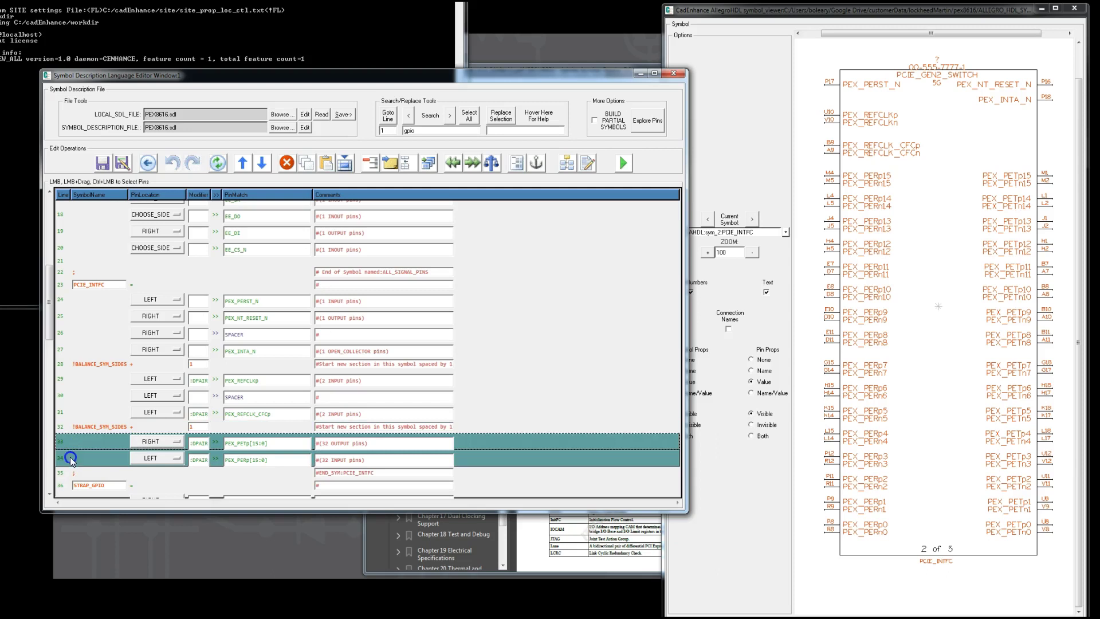
left_click(331, 166)
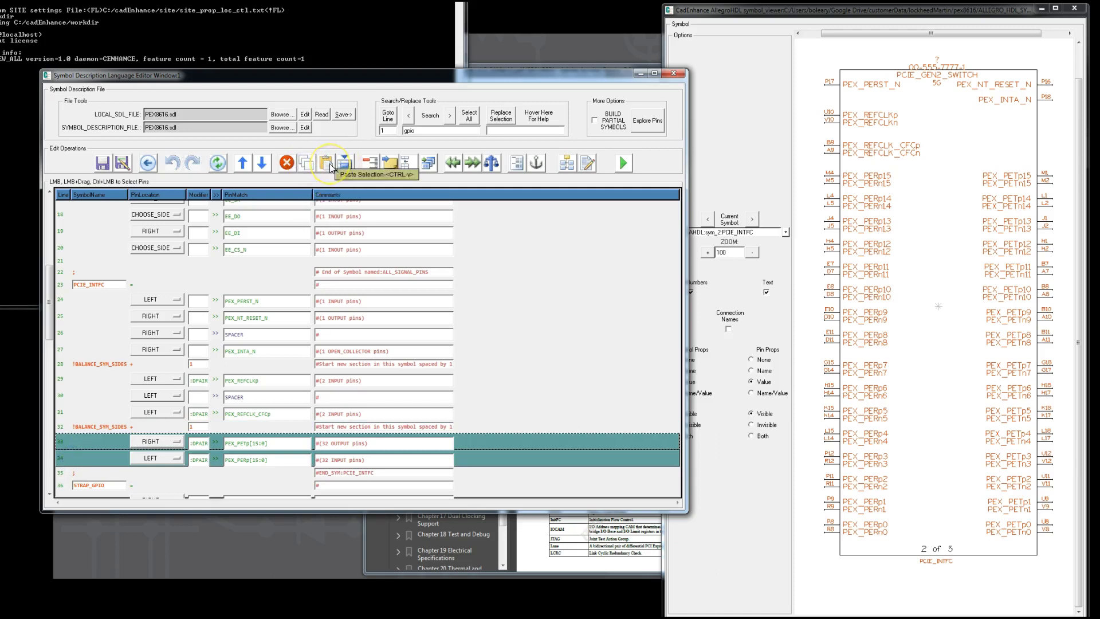
left_click(330, 165)
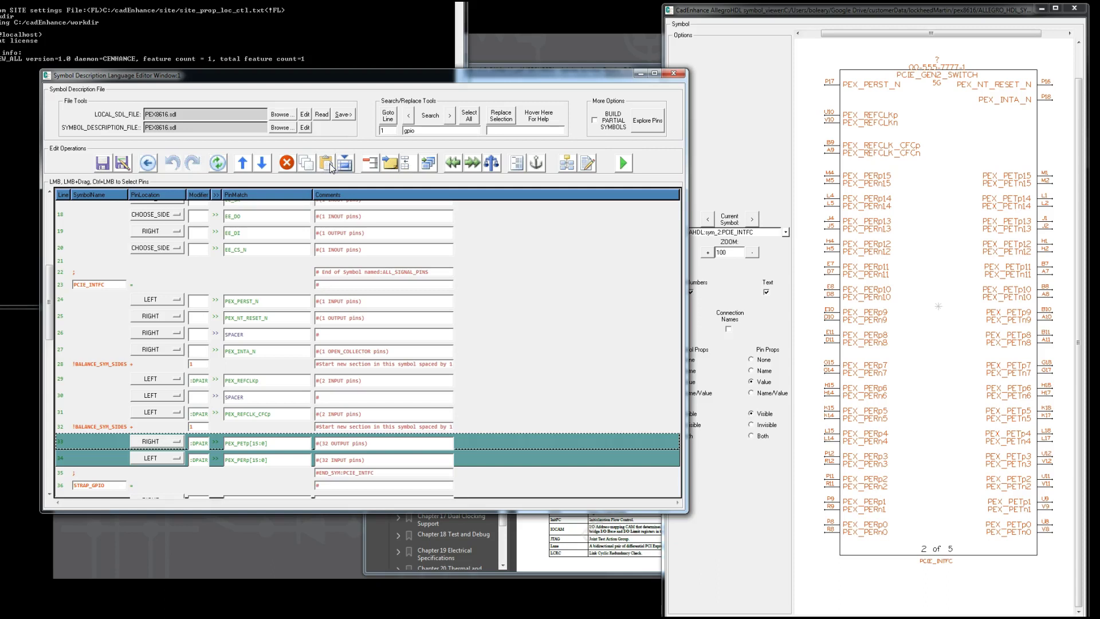
Set the bus ranges of the first PEX_PETp and PEX_PERp pair to [15:8] and of the second pair to [7:0]
left_click(261, 446)
left_click(268, 444)
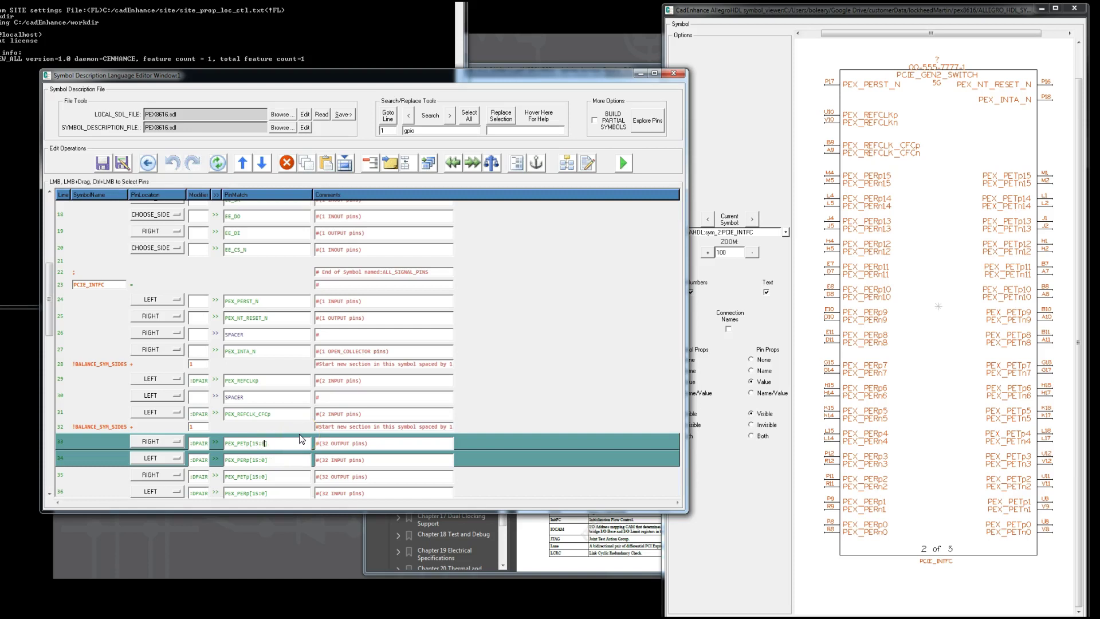
left_click(265, 461)
left_click(262, 477)
left_click(248, 494)
Insert a BALANCE_SYM_SIDES line with spacing 1 above PEX_PETp[7:0] to separate the two lane groups
left_click(74, 475)
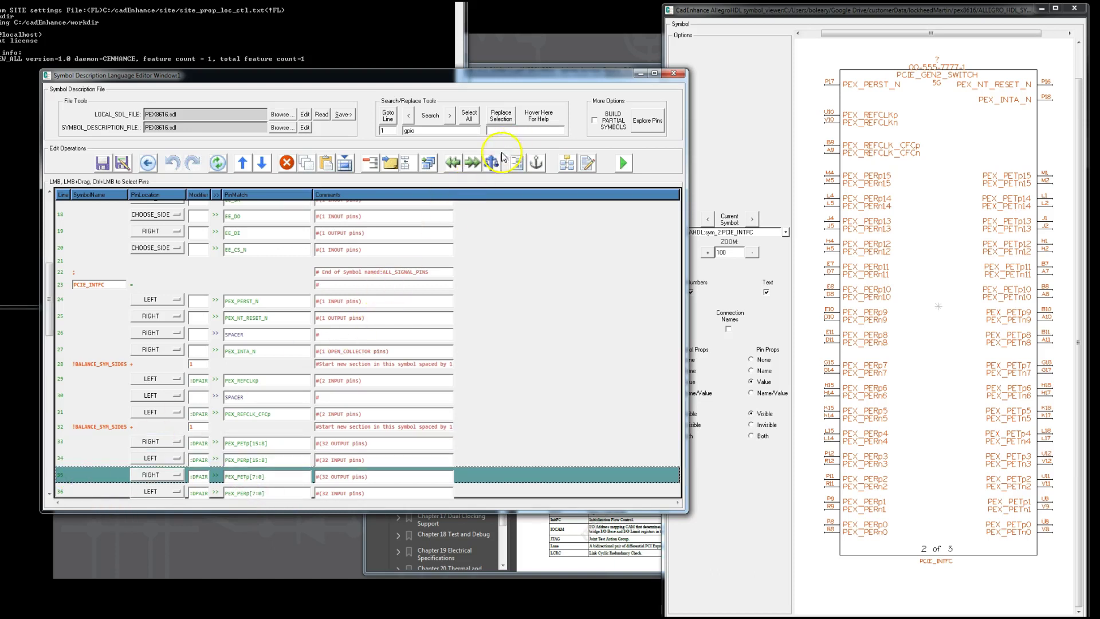
left_click_drag(255, 504, 256, 486)
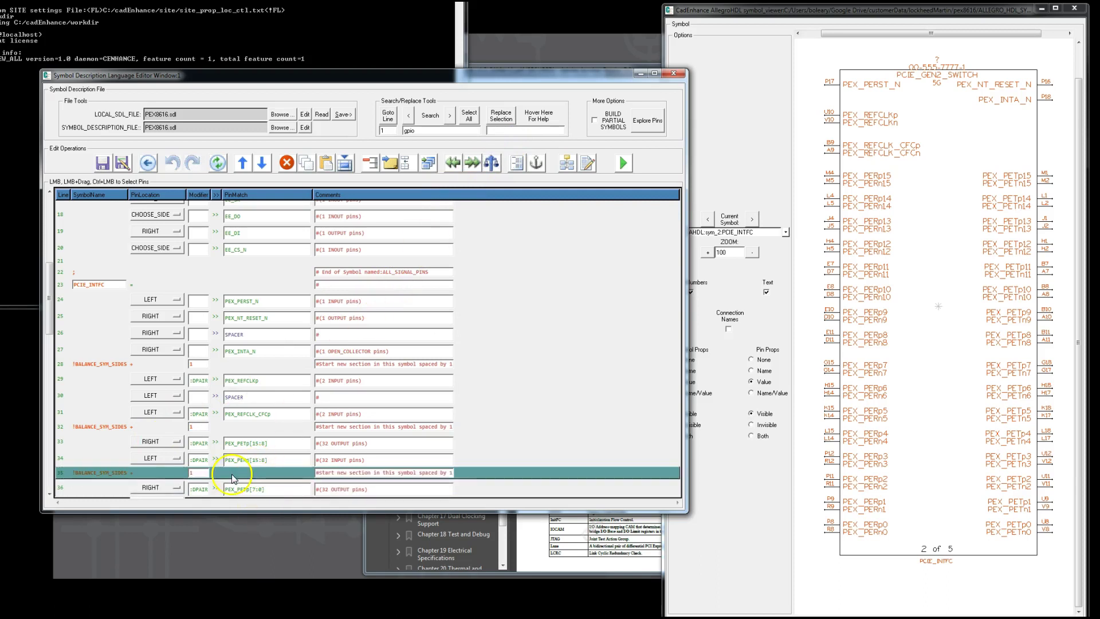
Set the spacing of the BALANCE_SYM_SIDES line above PEX_PETp[7:0] to 2 and save the symbol description file
left_click(202, 472)
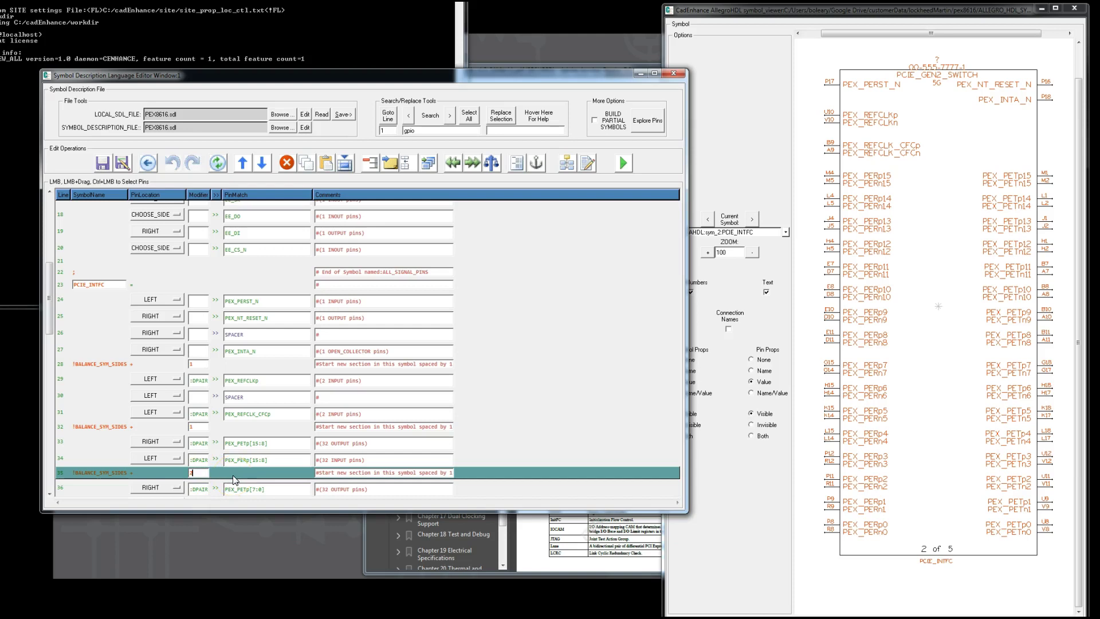
type("2")
left_click(226, 428)
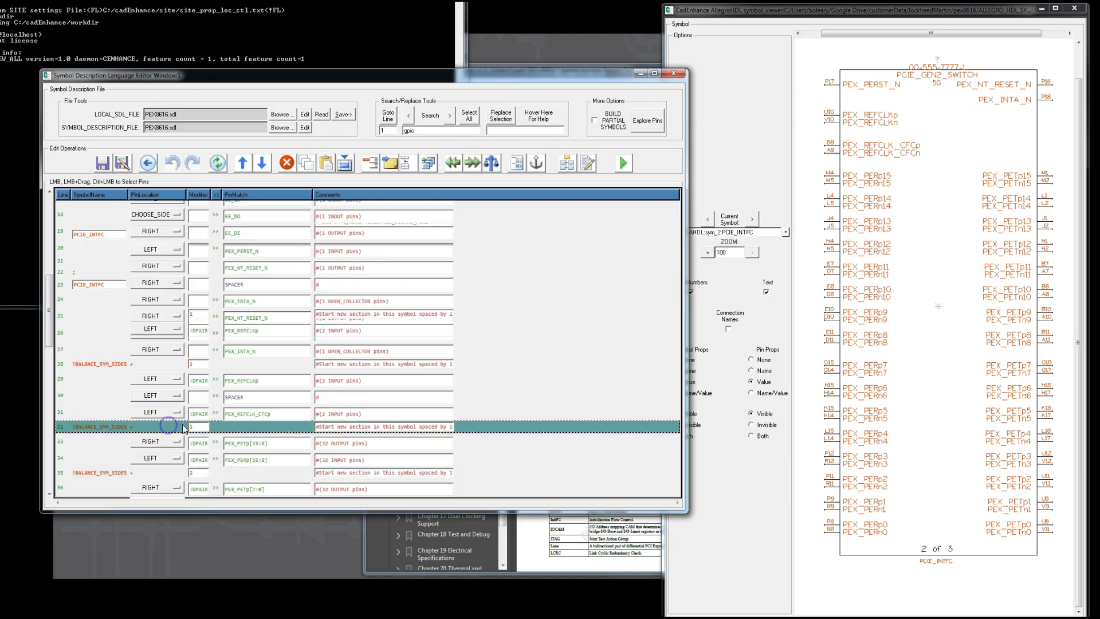
left_click(103, 165)
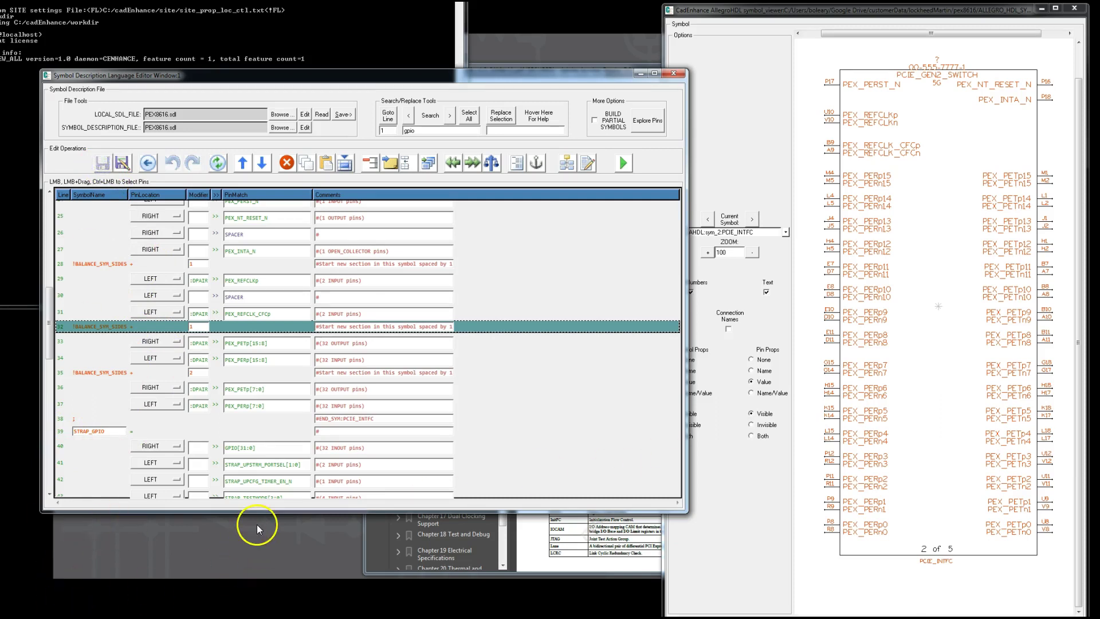
Move the five JTAG pin lines, JTAG_TRST_N through JTAG_TCK, to the end of ALL_SIGNAL_PINS below EE_CS_N
left_click(467, 360)
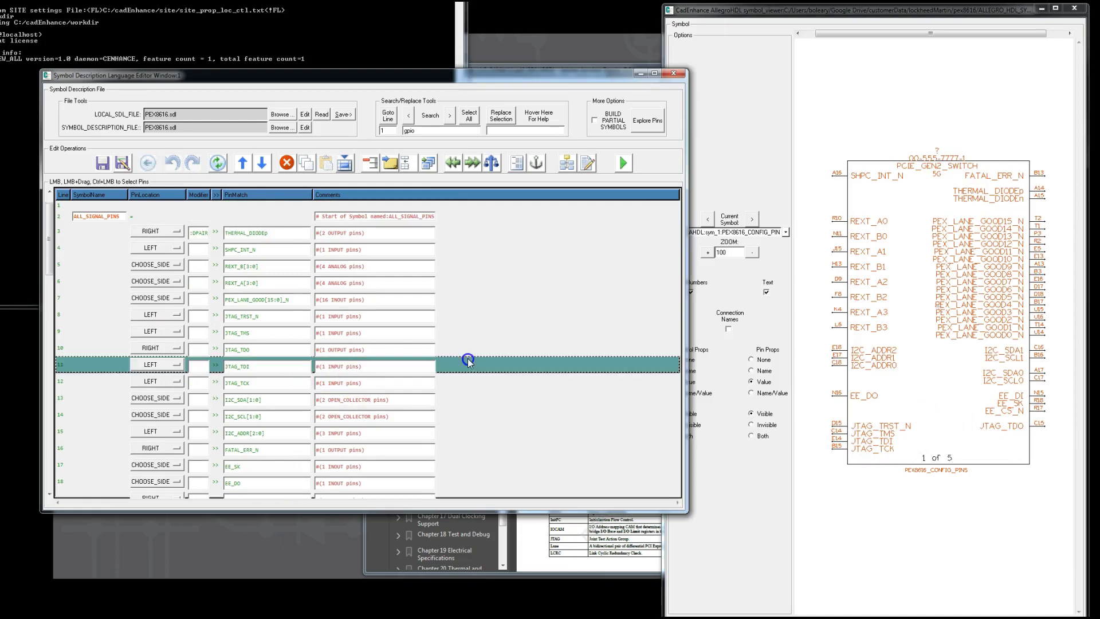
left_click_drag(95, 314, 104, 380)
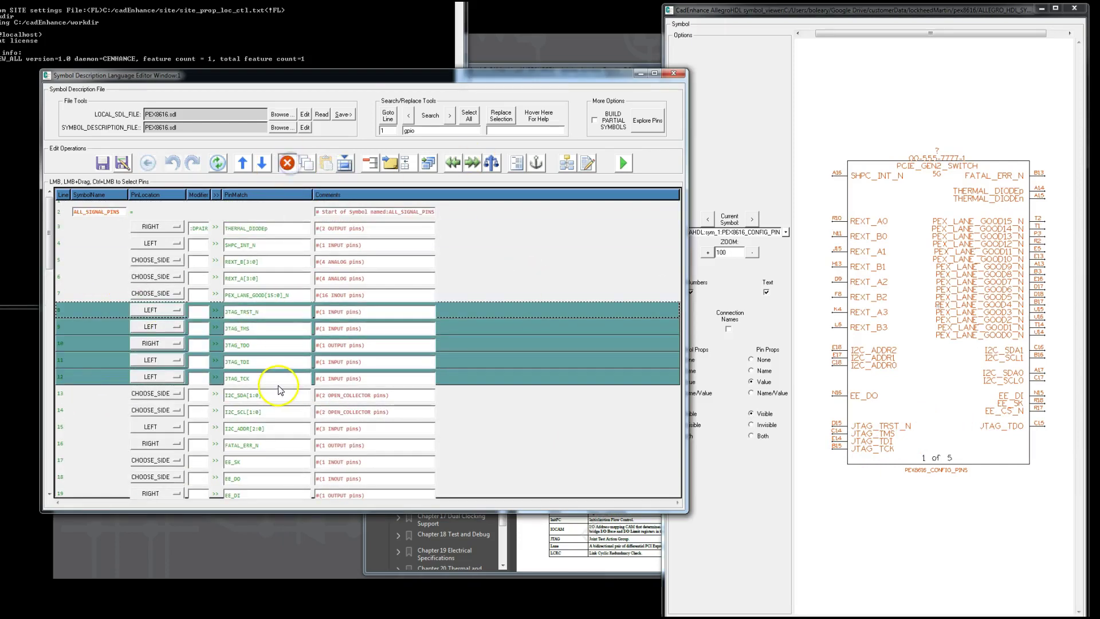
key("Delete")
left_click(63, 374)
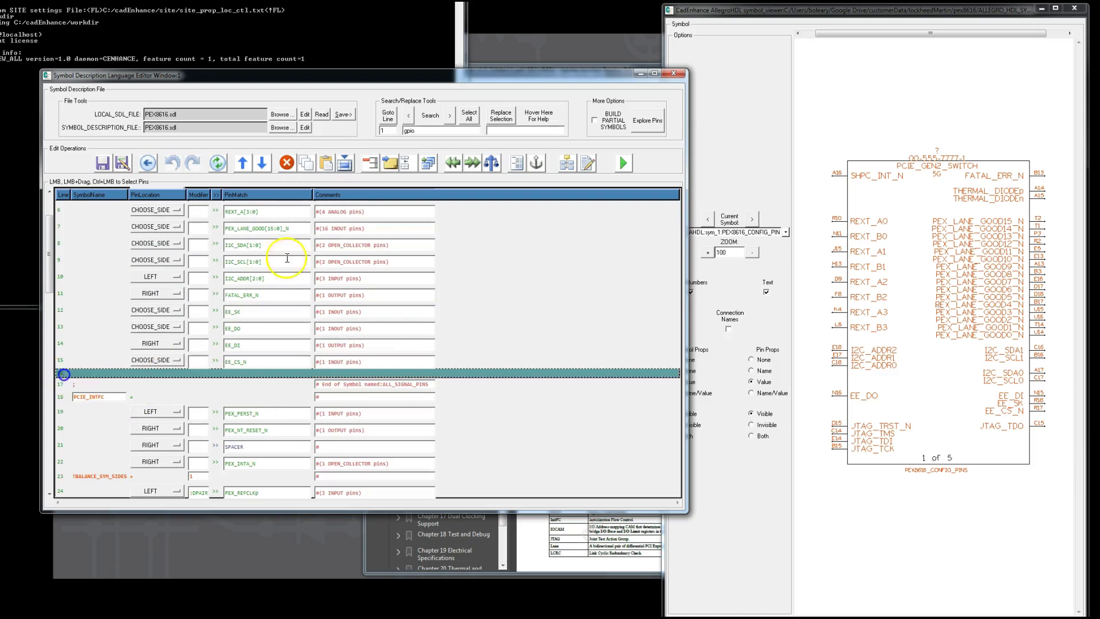
left_click(319, 172)
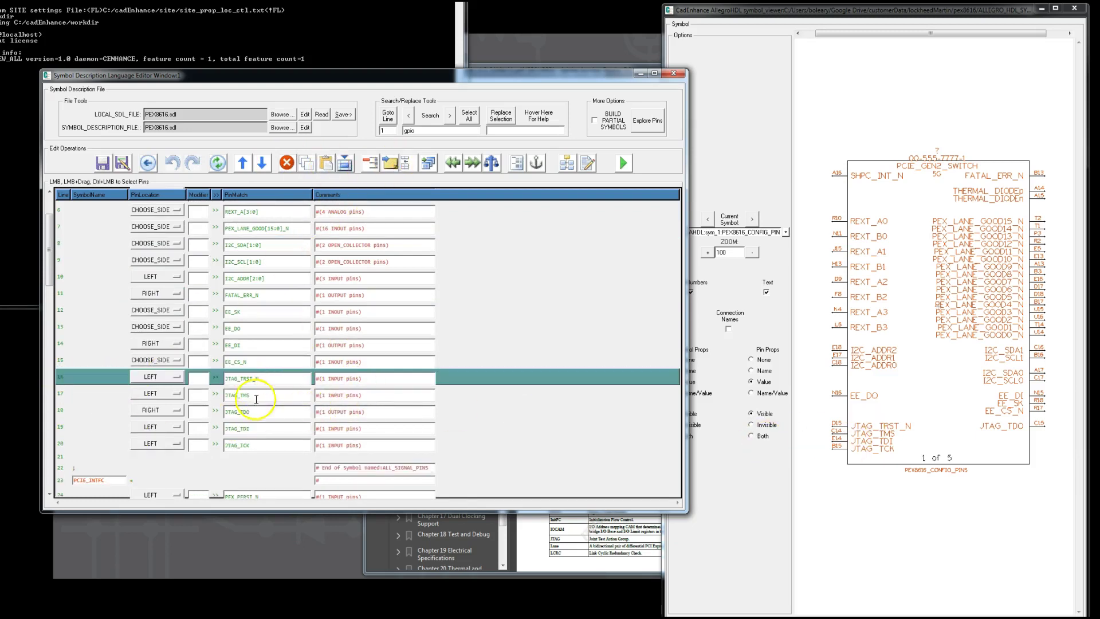
Move the JTAG_TDO line above JTAG_TRST_N so it leads the JTAG group
left_click(94, 408)
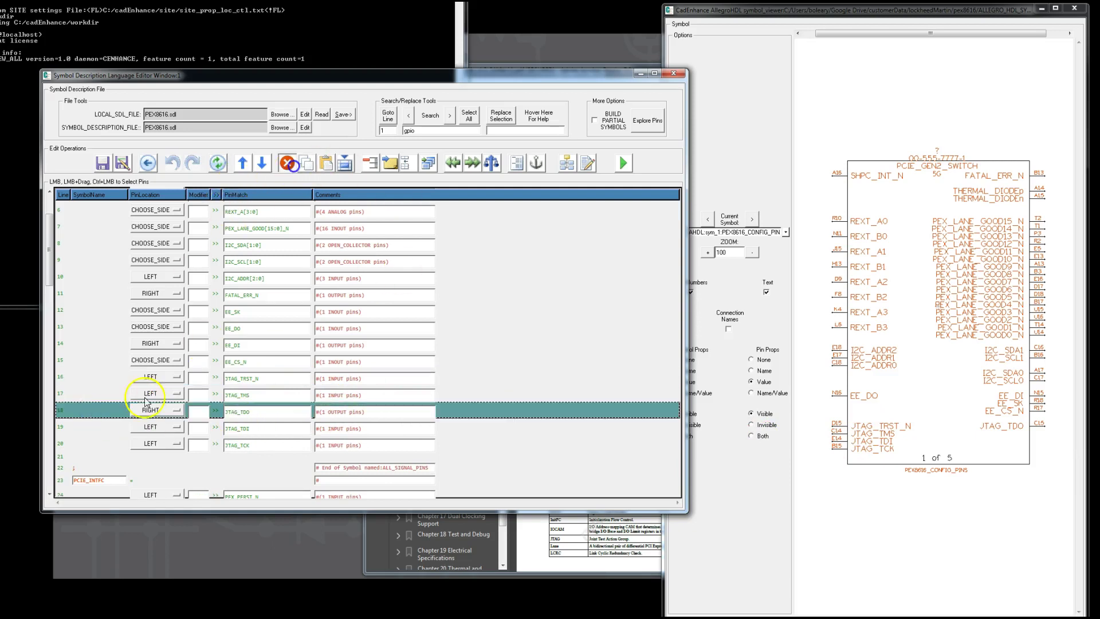
left_click(72, 381)
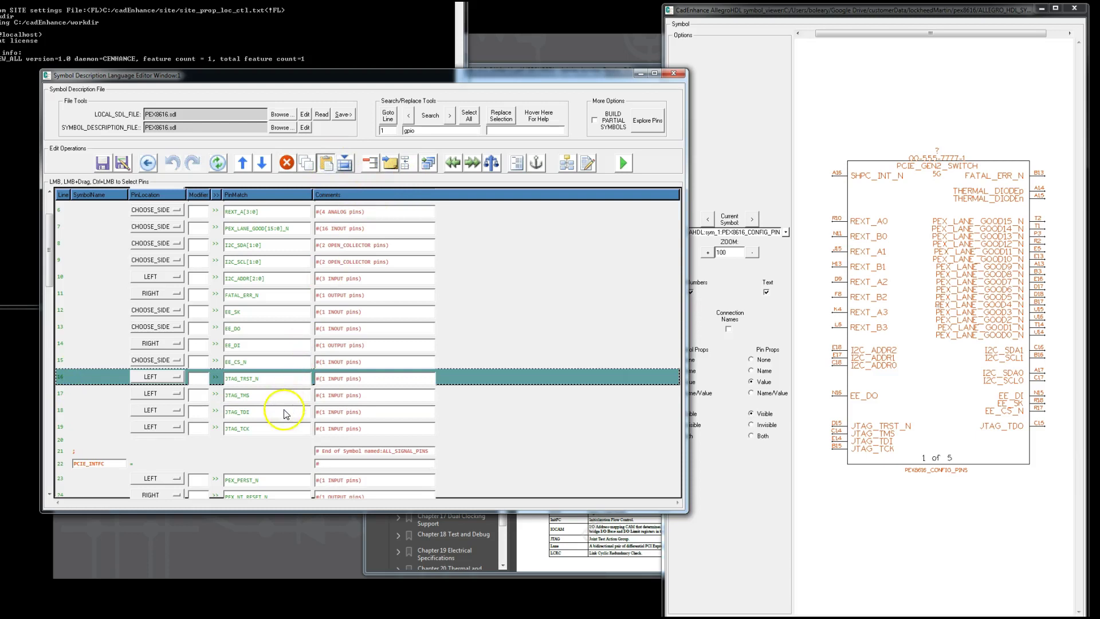
key("ctrl+v")
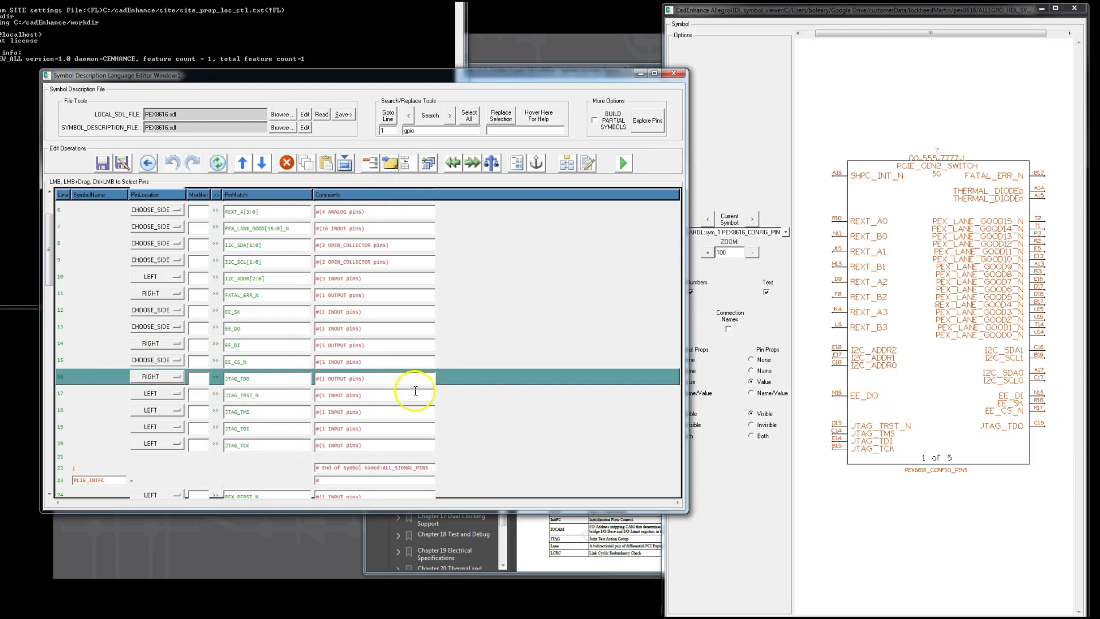
Set the pin location of EE_DO to LEFT and of EE_SK to RIGHT
left_click(158, 327)
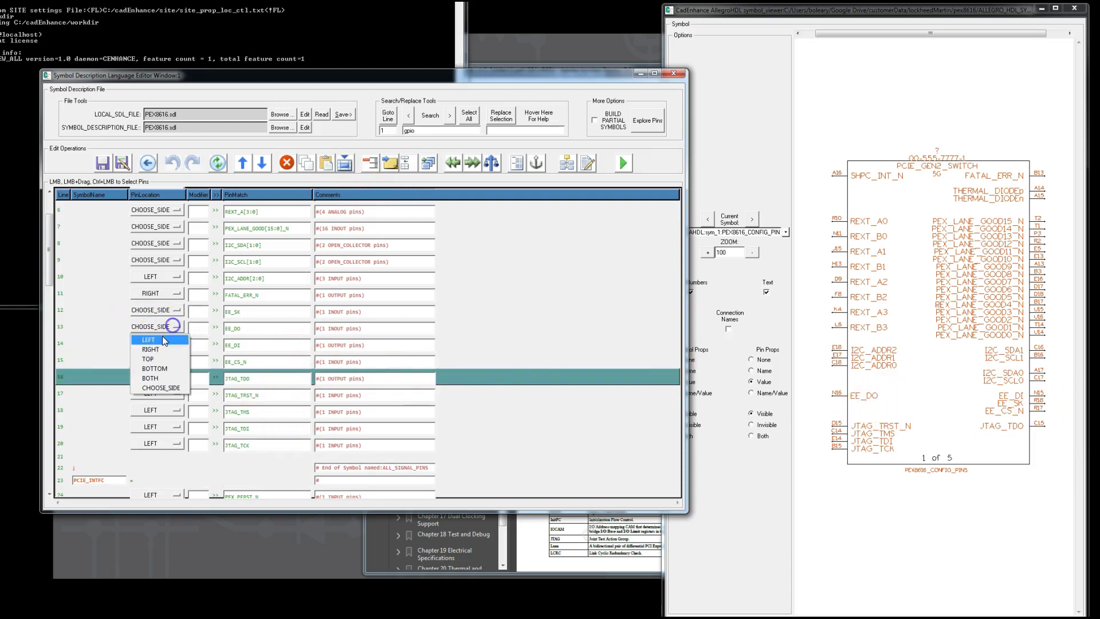
left_click(161, 336)
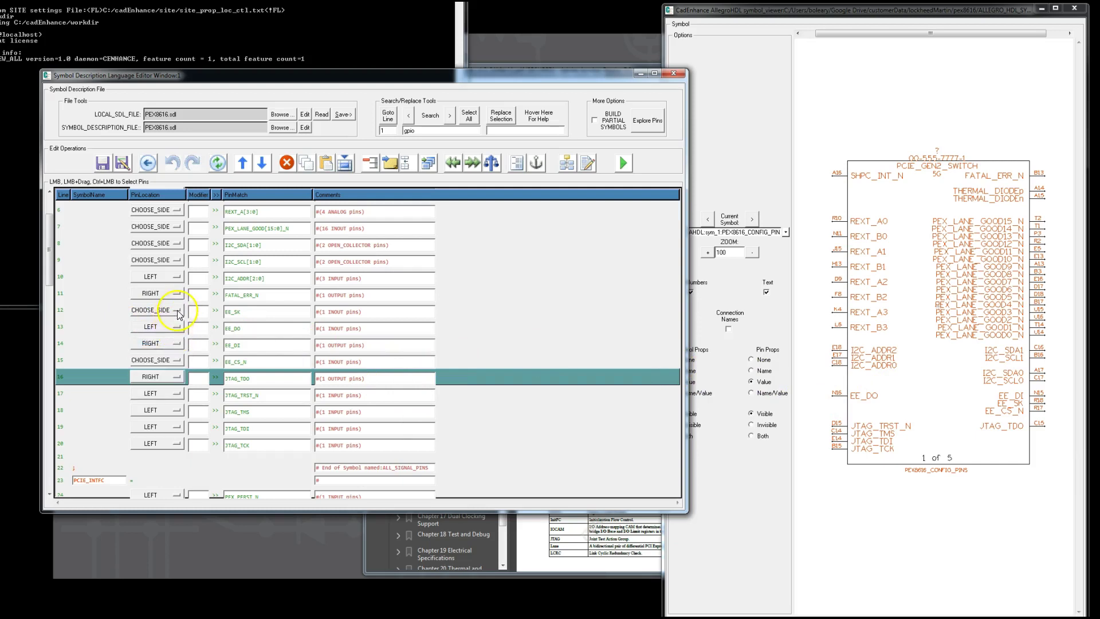
left_click(177, 312)
left_click(170, 334)
Insert BALANCE_SYM_SIDES lines with spacing 1 above JTAG_TDO and above EE_SK in ALL_SIGNAL_PINS
left_click(86, 344)
left_click(73, 313)
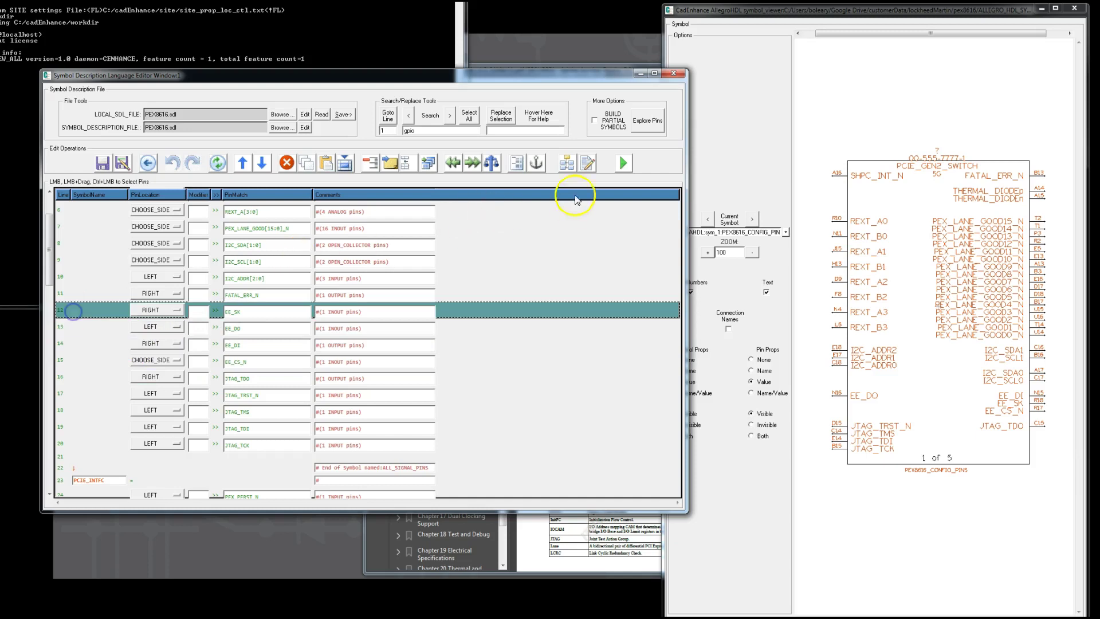
left_click(66, 396)
left_click(493, 165)
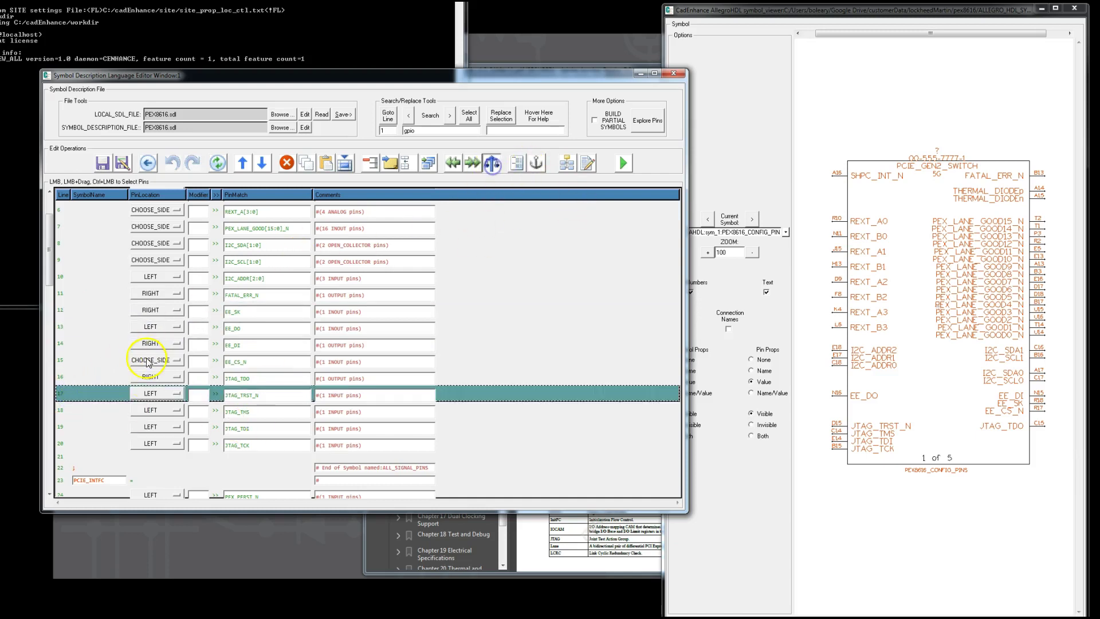
left_click(247, 163)
left_click(65, 310)
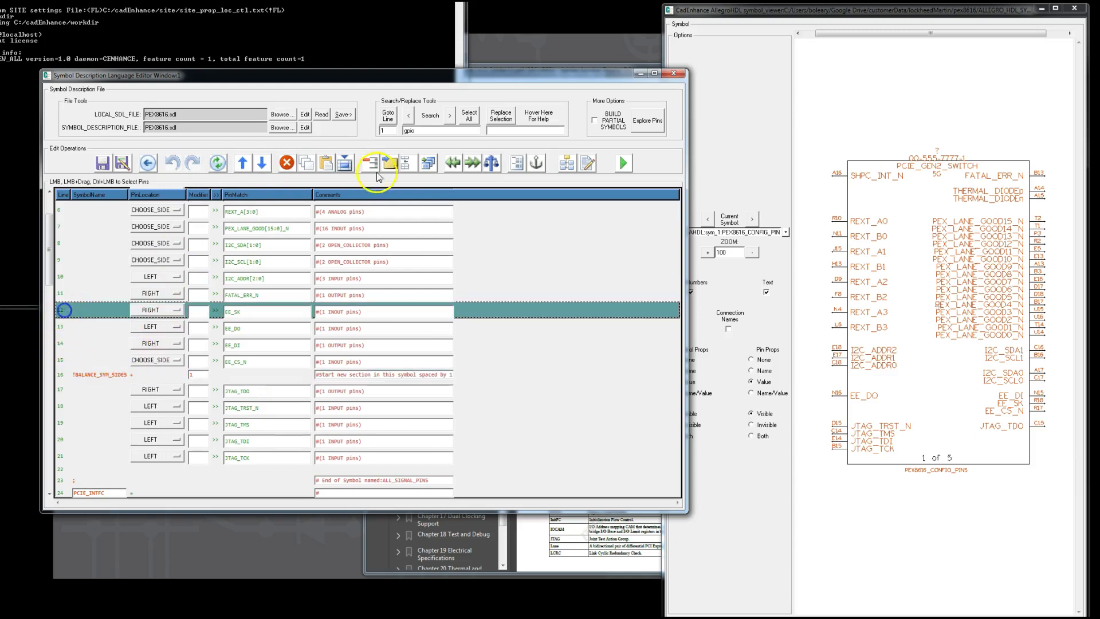
left_click(492, 164)
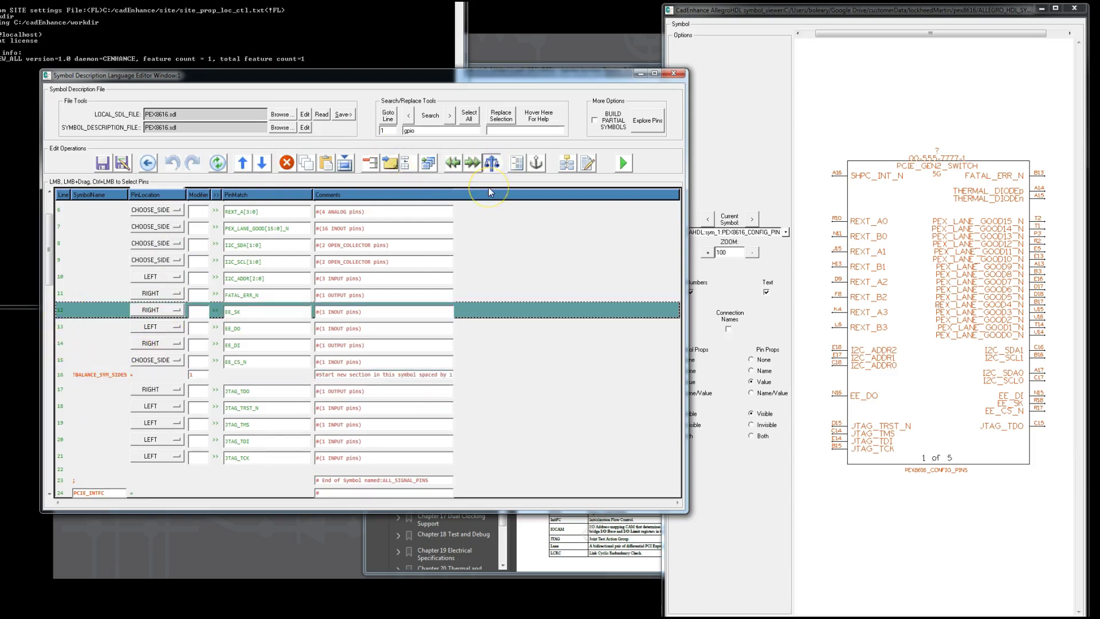
Move FATAL_ERR_N to the top of ALL_SIGNAL_PINS and insert a BALANCE_SYM_SIDES line with spacing 1 between it and THERMAL_DIODEp
scroll(172, 321, "up", 3)
left_click(59, 343)
scroll(211, 316, "up", 2)
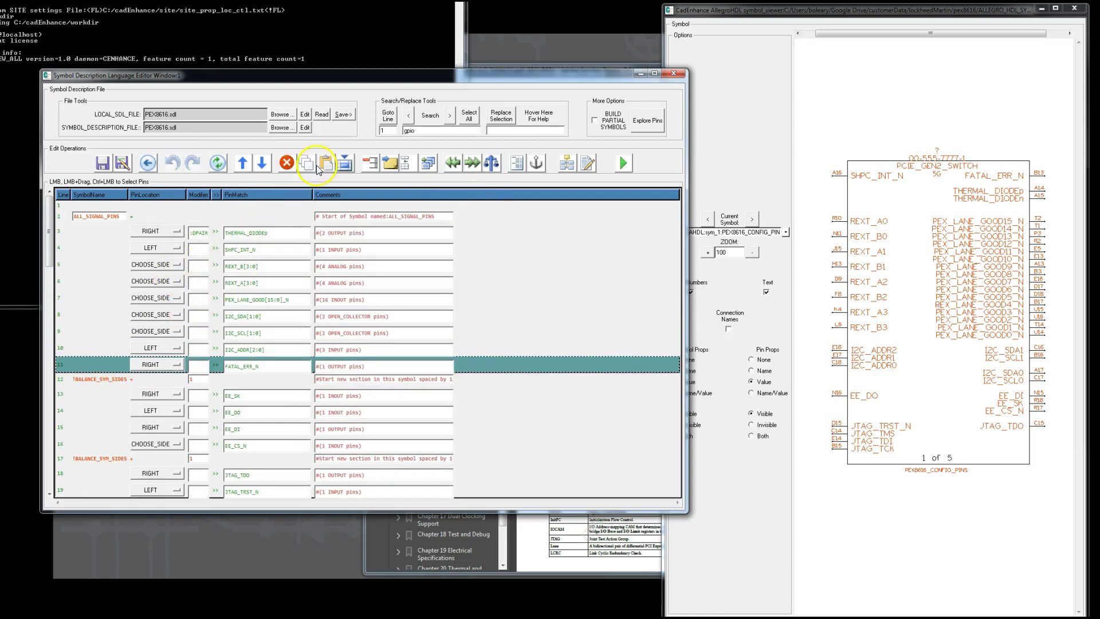
left_click(286, 163)
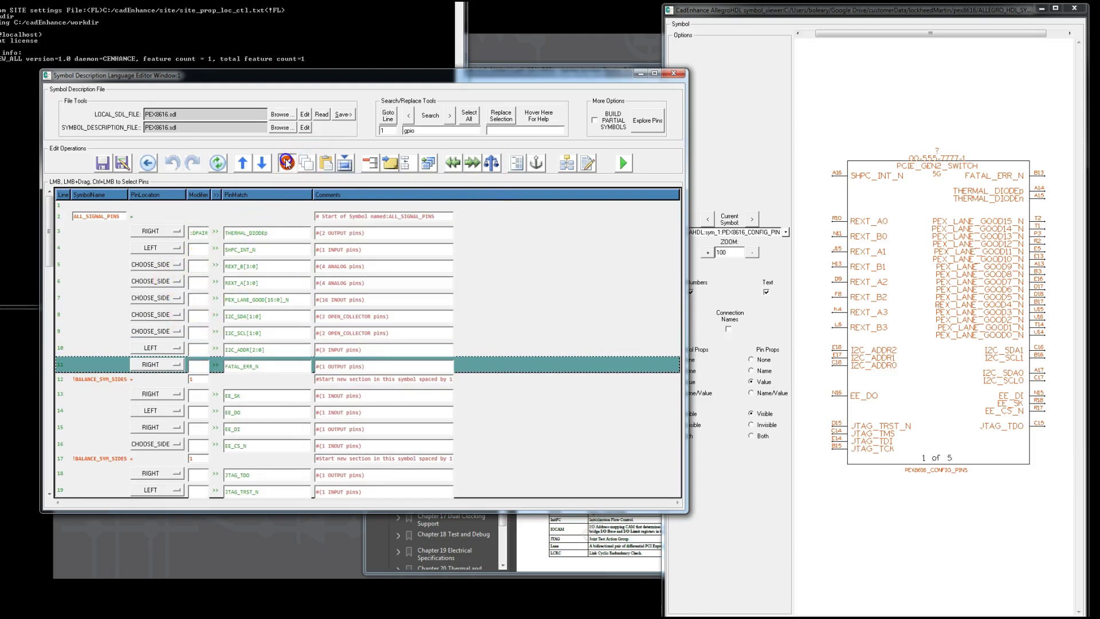
left_click(69, 232)
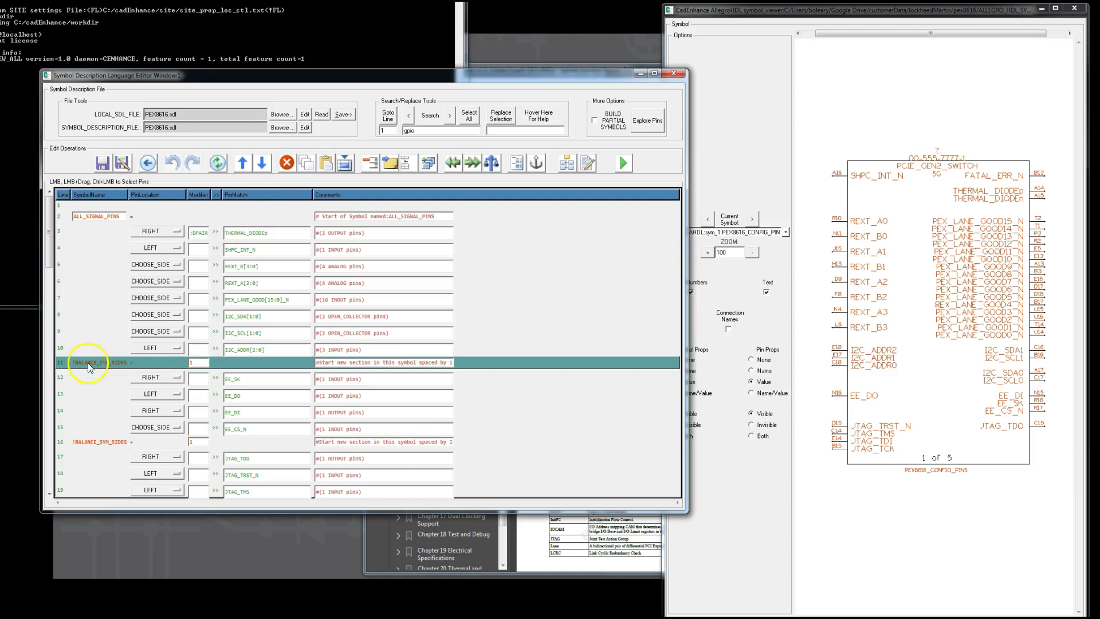
left_click(60, 232)
left_click(326, 163)
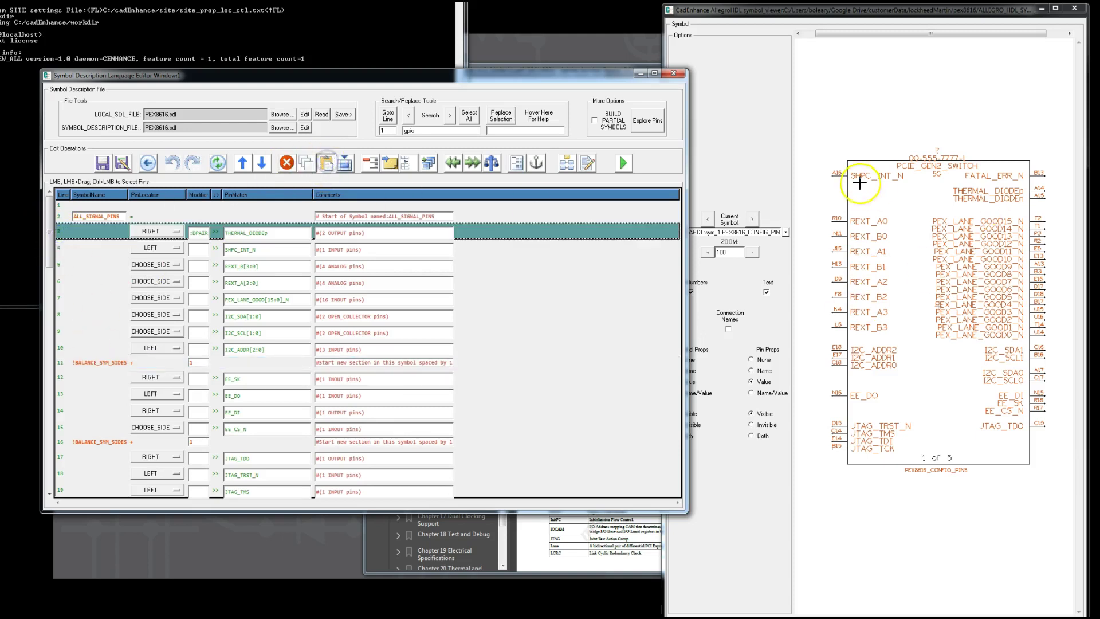
left_click(175, 257)
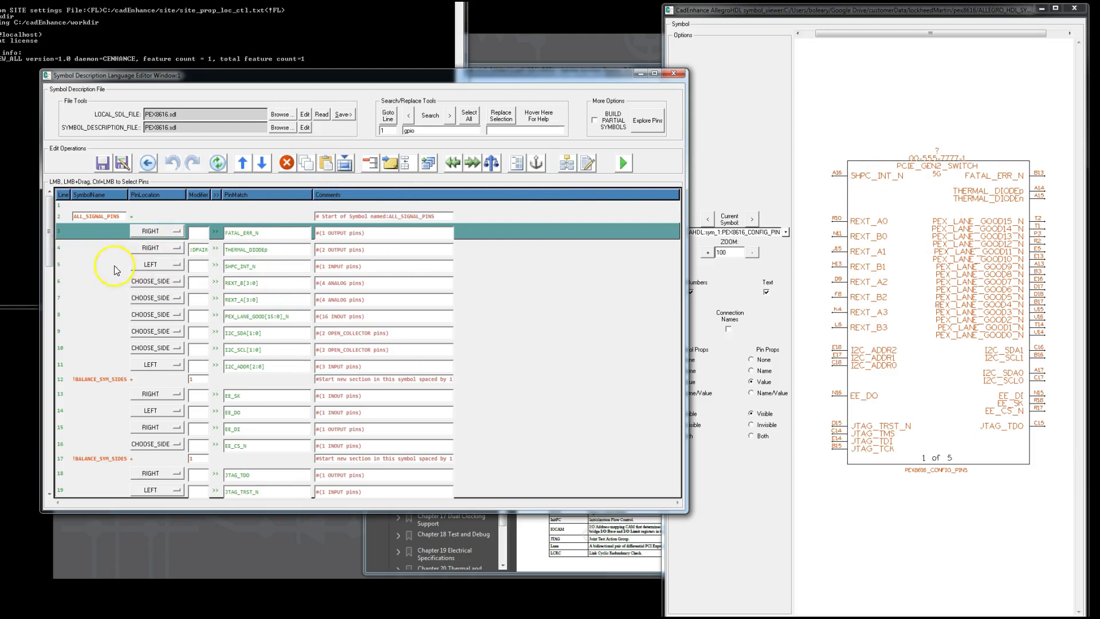
left_click(72, 248)
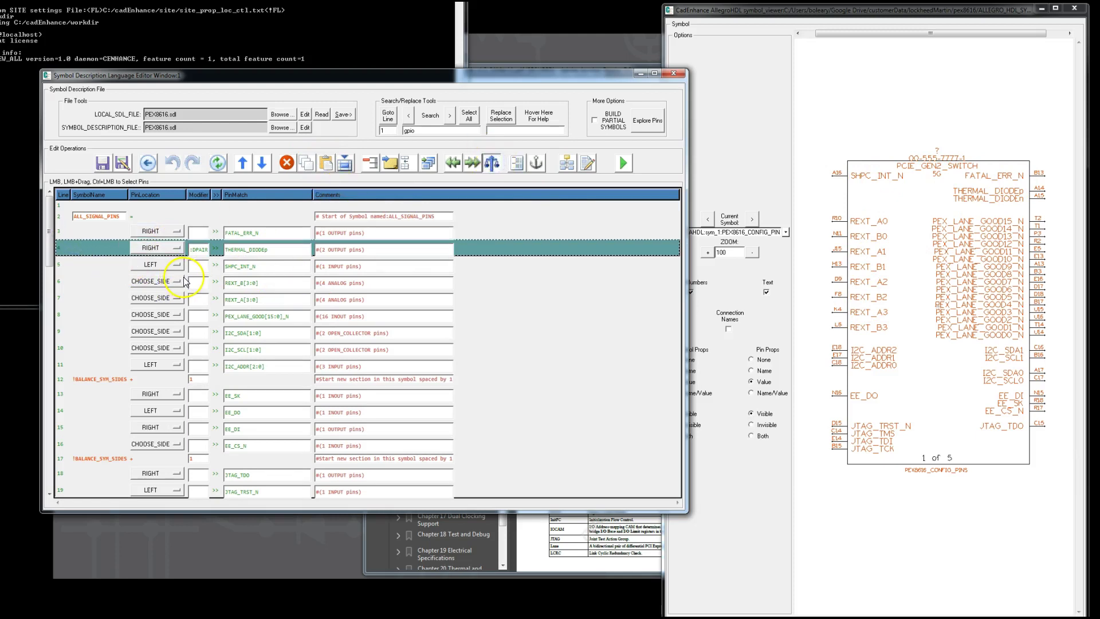
Move the SHPC_INT_N line above FATAL_ERR_N at the start of ALL_SIGNAL_PINS
left_click(76, 277)
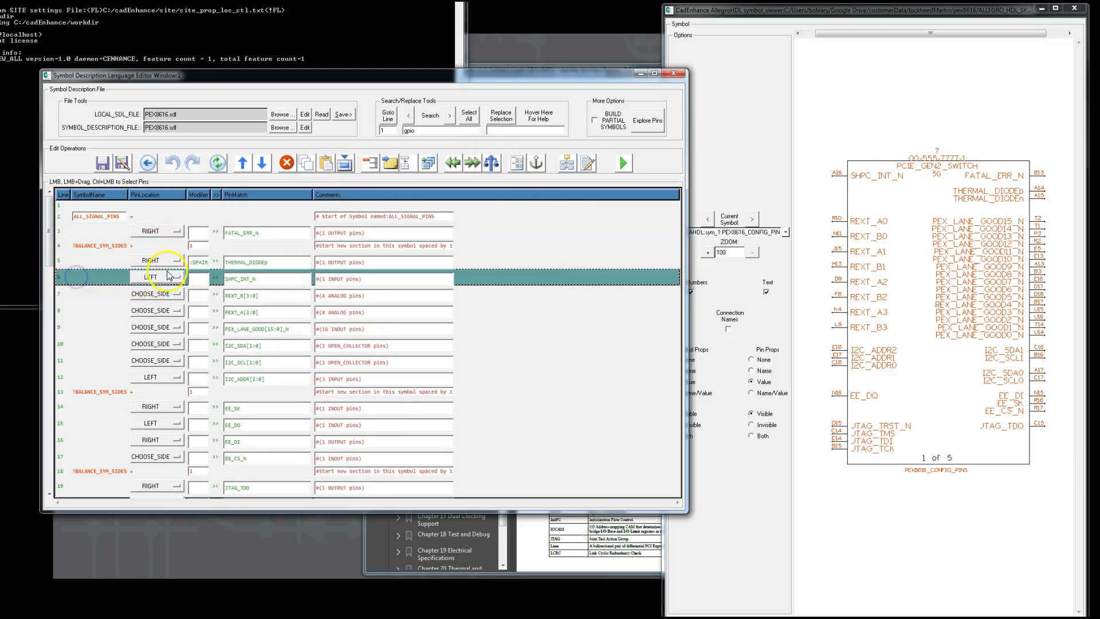
left_click(286, 164)
left_click(60, 232)
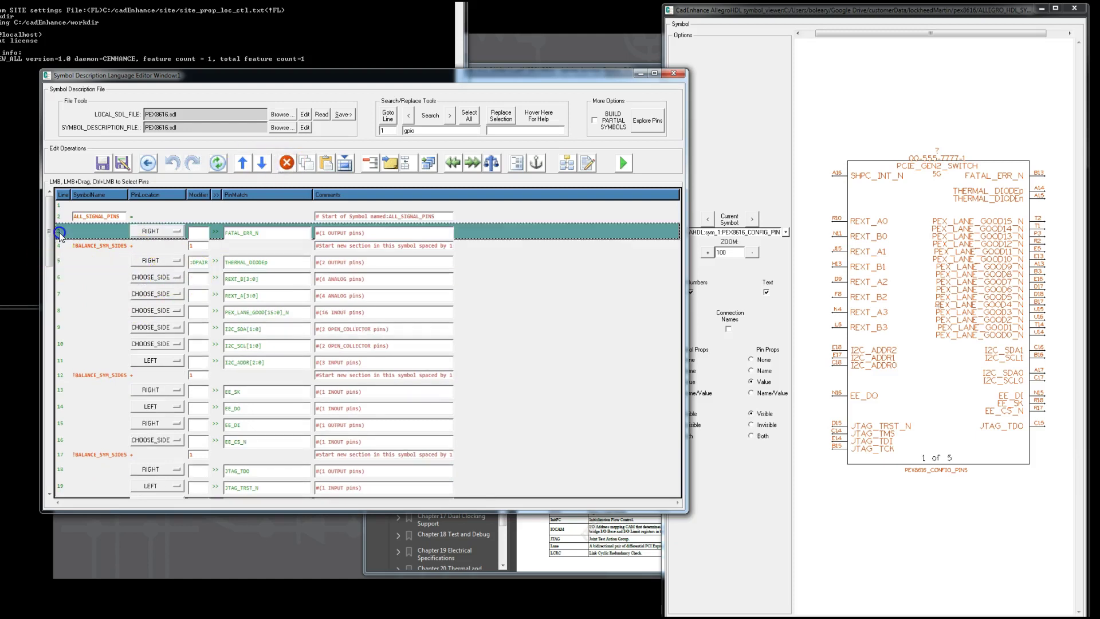
left_click(326, 163)
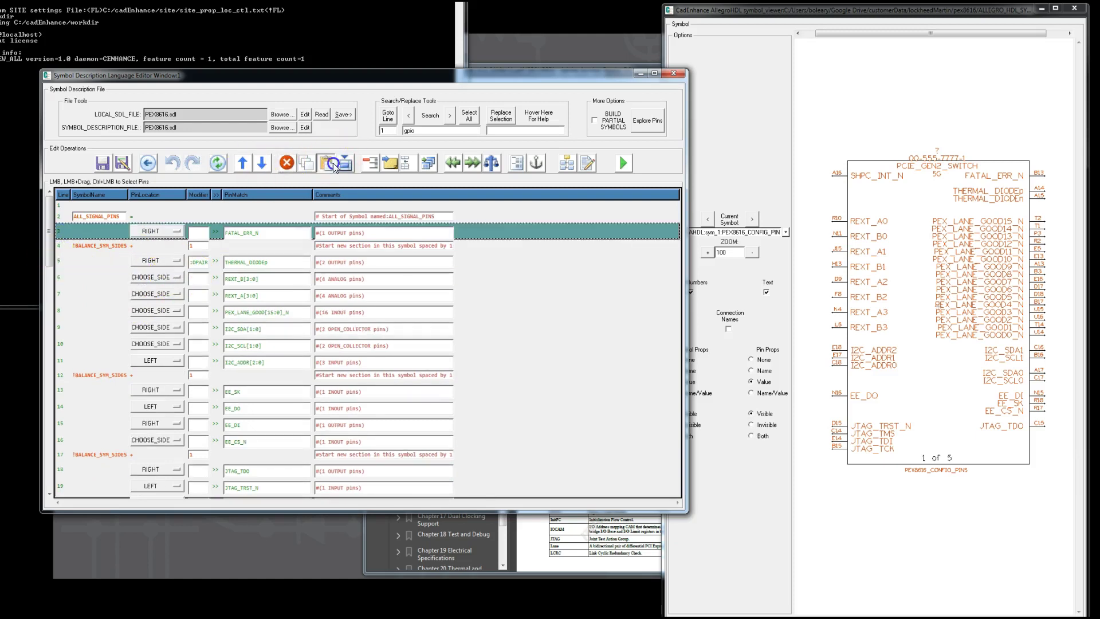
Insert a BALANCE_SYM_SIDES line with spacing 1 above REXT_B[3:0] and set the pin location of PEX_LANE_GOOD[15:0]_N to RIGHT
left_click(60, 281)
left_click(86, 293)
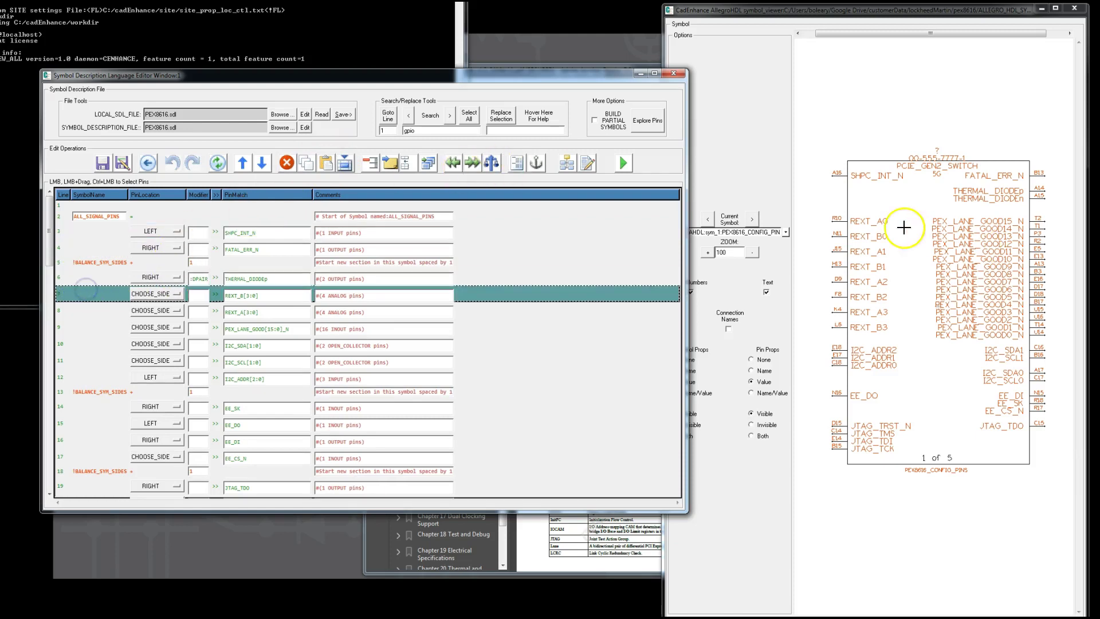
left_click(492, 163)
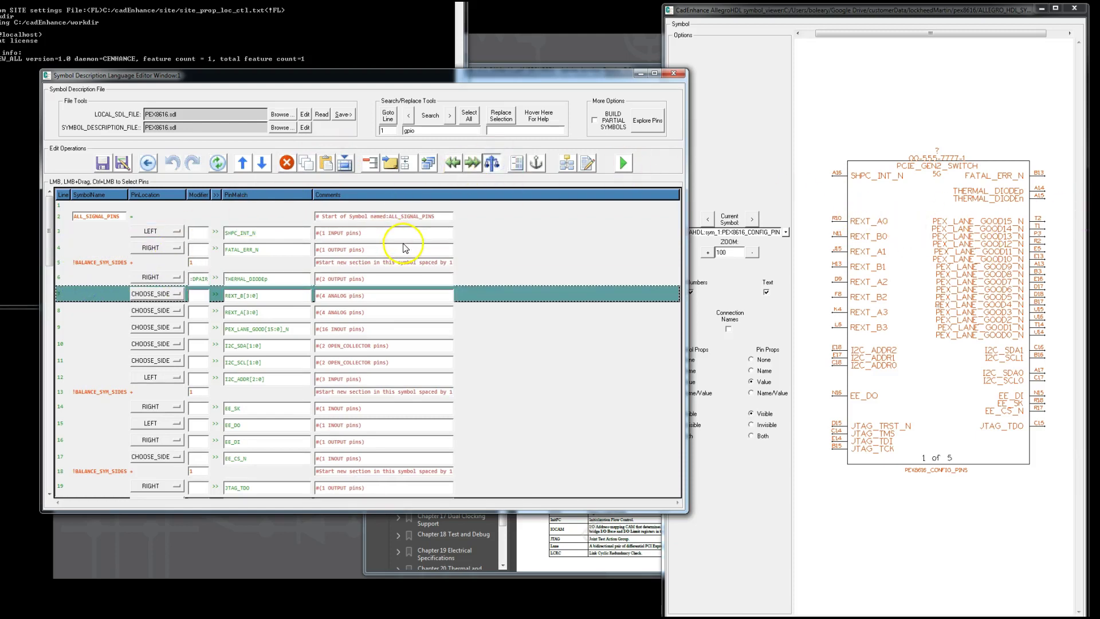
left_click(177, 339)
left_click(167, 361)
Insert a BALANCE_SYM_SIDES line with spacing 1 above I2C_SDA[1:0] and set the I2C_SDA and I2C_SCL pin locations to RIGHT
left_click(60, 356)
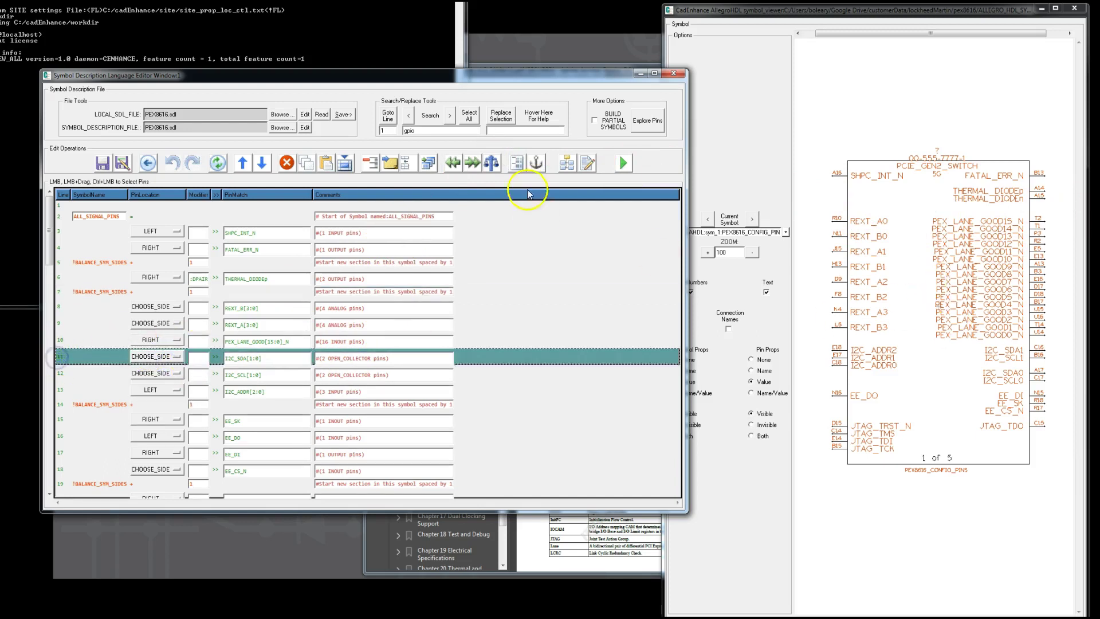
left_click(491, 164)
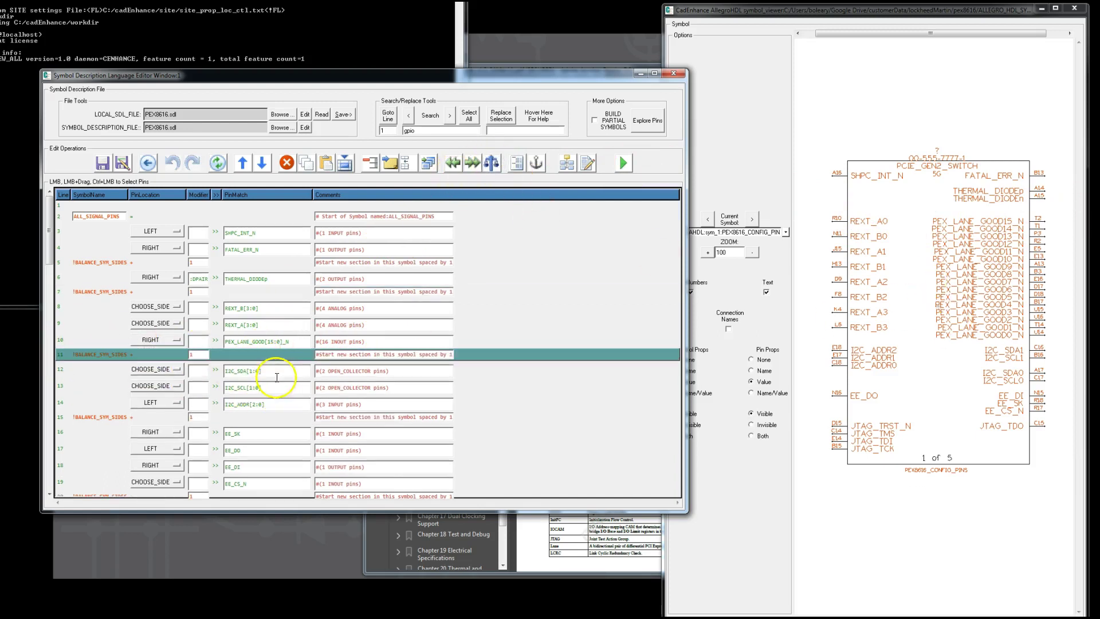
left_click(177, 369)
left_click(163, 392)
left_click(178, 386)
left_click(178, 408)
Duplicate the I2C_SDA[1:0] and I2C_SCL[1:0] lines directly within their section
left_click(262, 370)
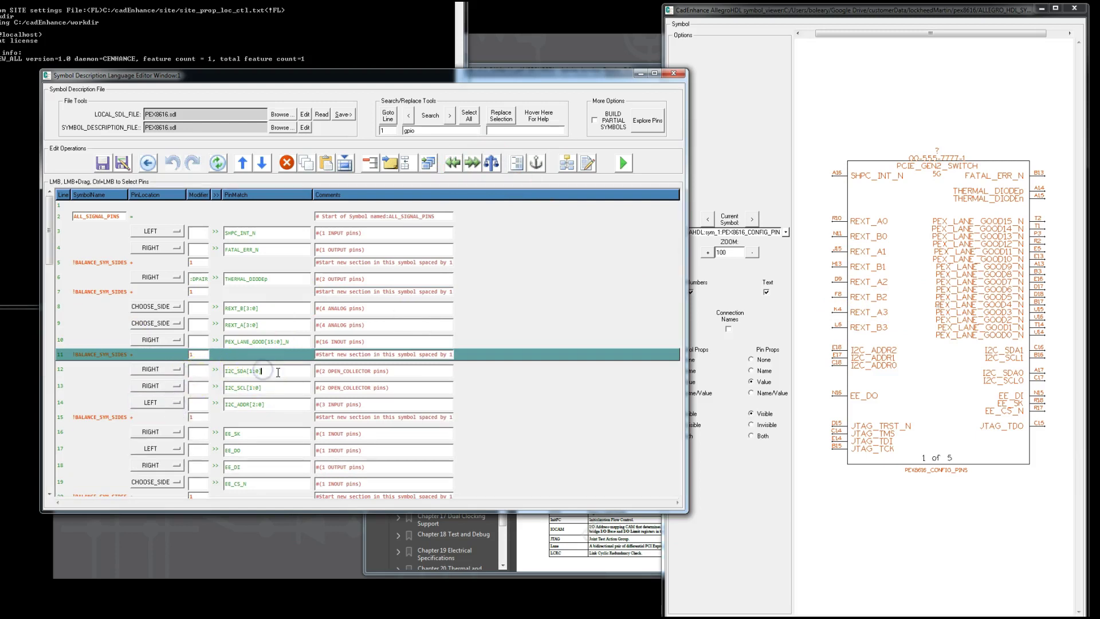
left_click_drag(92, 370, 93, 385)
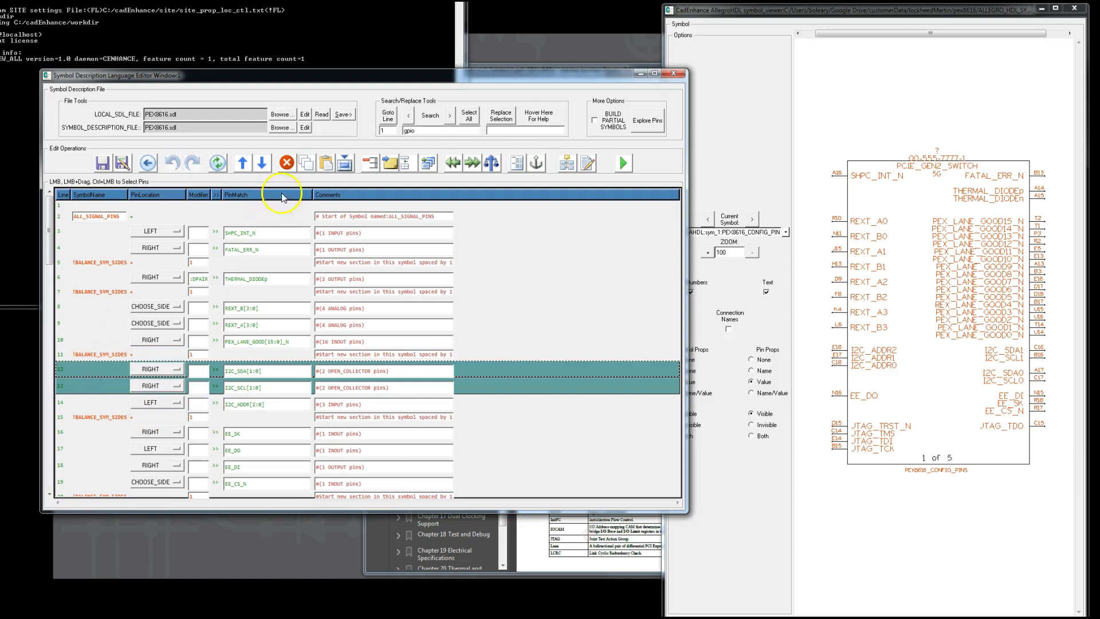
left_click(327, 164)
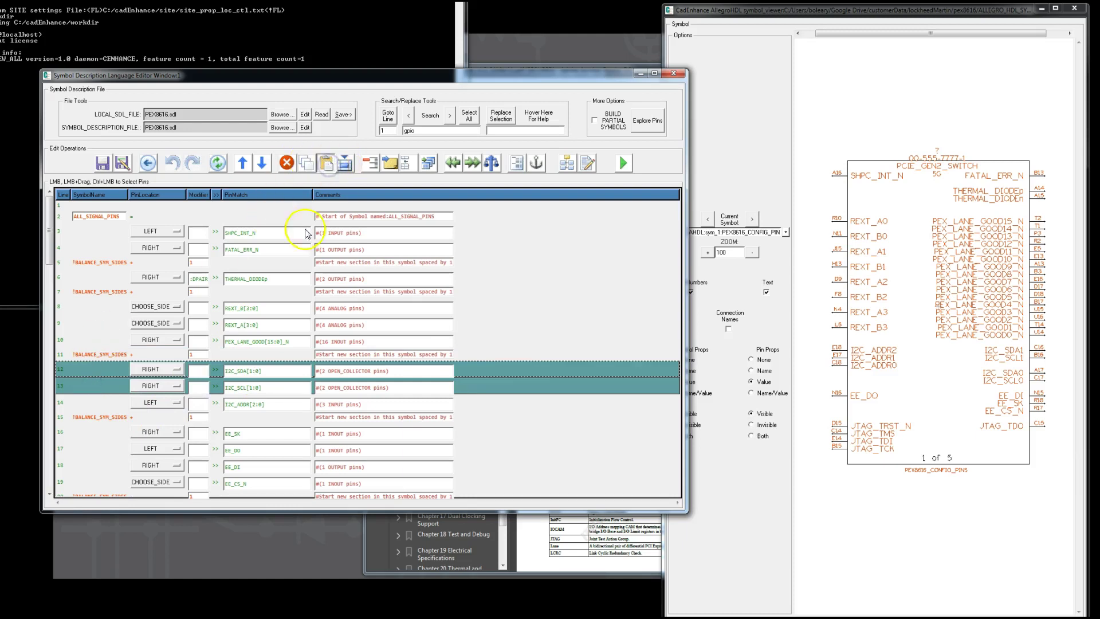
Rename the first I2C pair to I2C_SDA1 and I2C_SCL1, the second to I2C_SDA0 and I2C_SCL0, and insert a RIGHT SPACER line between them
left_click(265, 371)
left_click(262, 389)
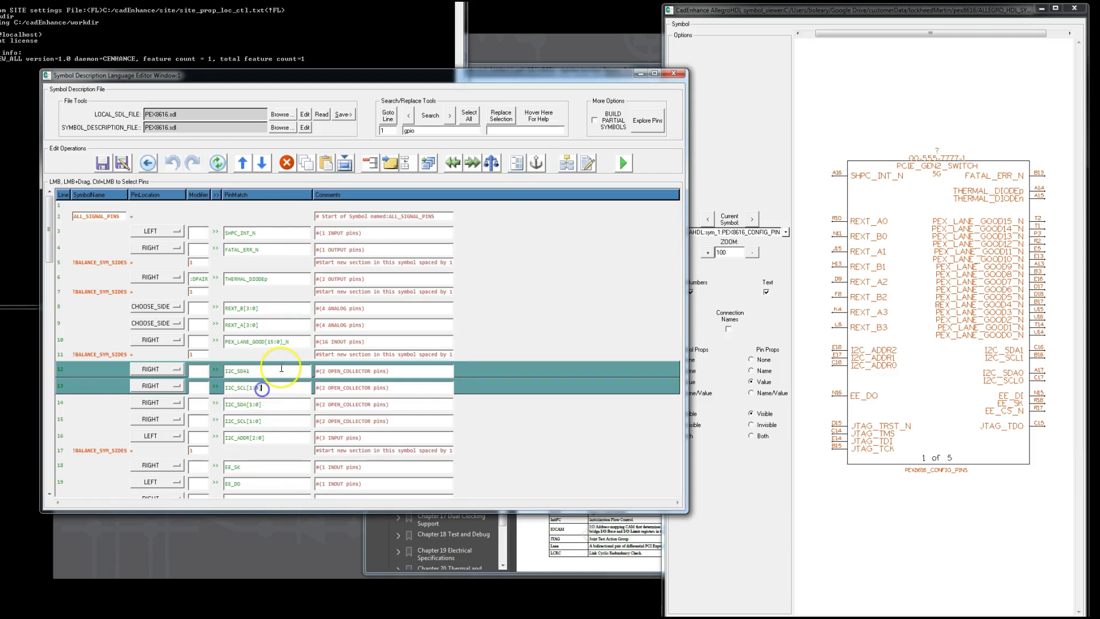
left_click(273, 414)
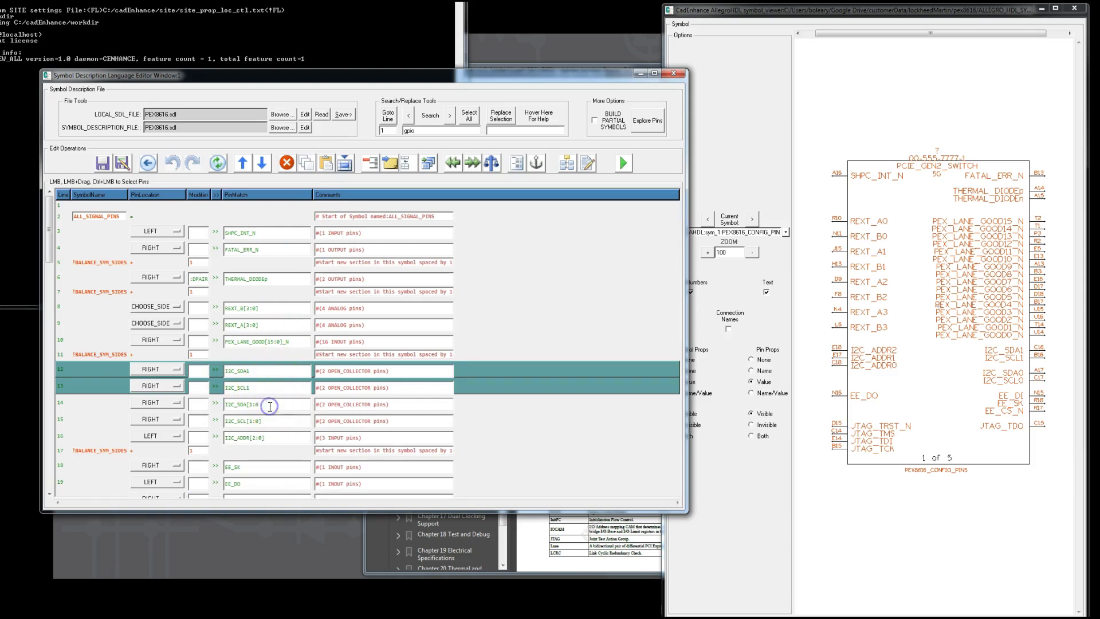
left_click(280, 424)
left_click(87, 401)
left_click(475, 163)
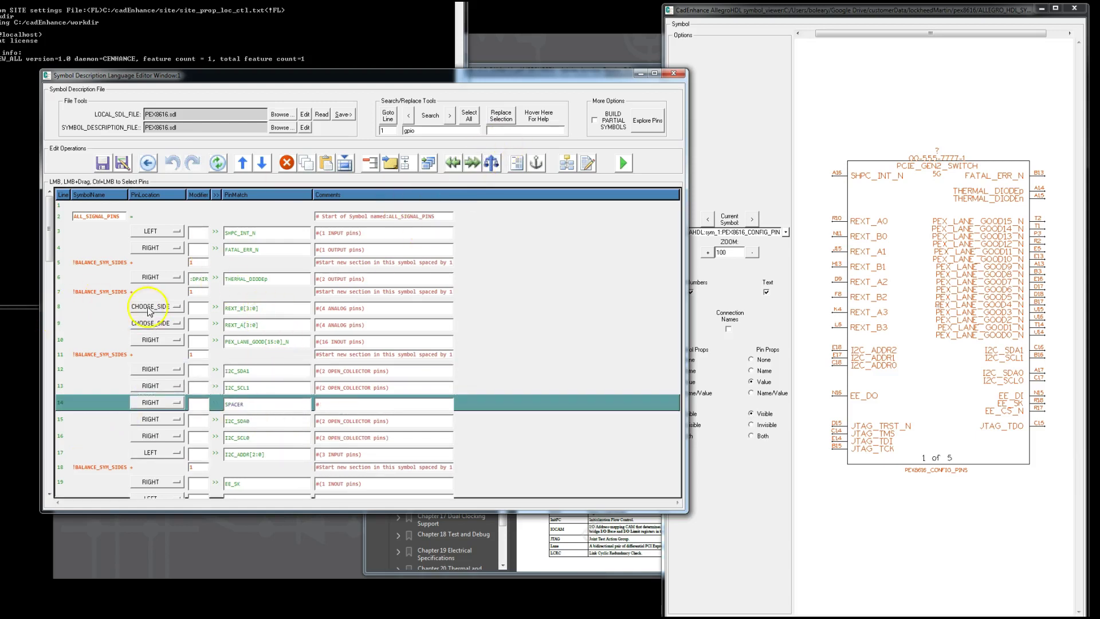
Set the pin locations of REXT_B[3:0] and REXT_A[3:0] to RIGHT
left_click(170, 305)
left_click(162, 328)
Insert the preprocessor line `FOR I in 3..0 directly above REXT_B[3:0]
left_click(78, 306)
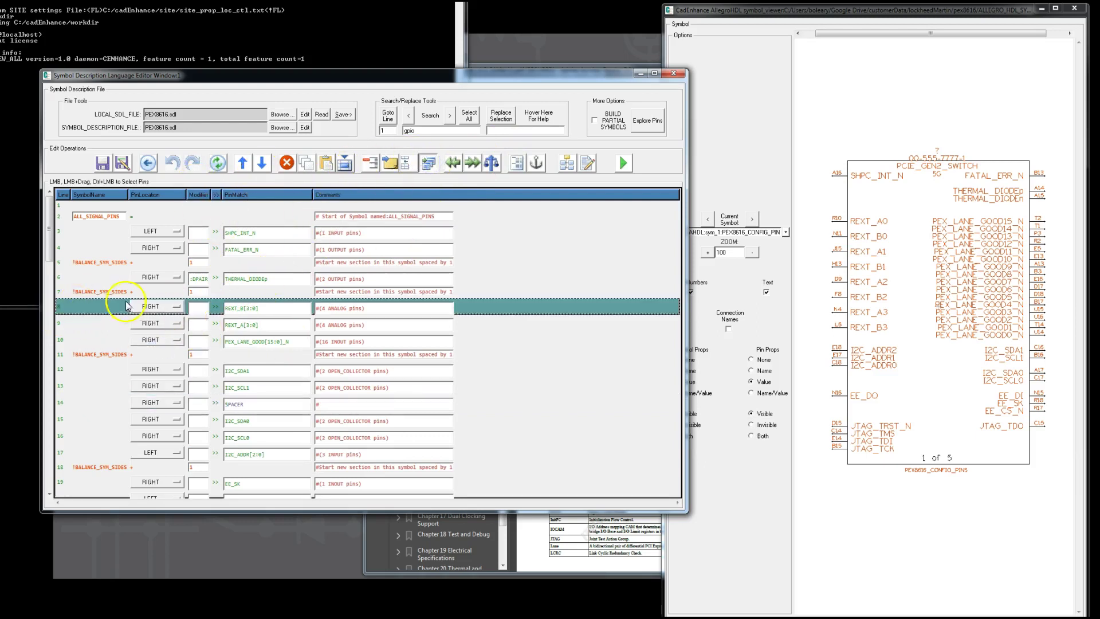
left_click(106, 307)
double_click(102, 302)
type("`FOR I in")
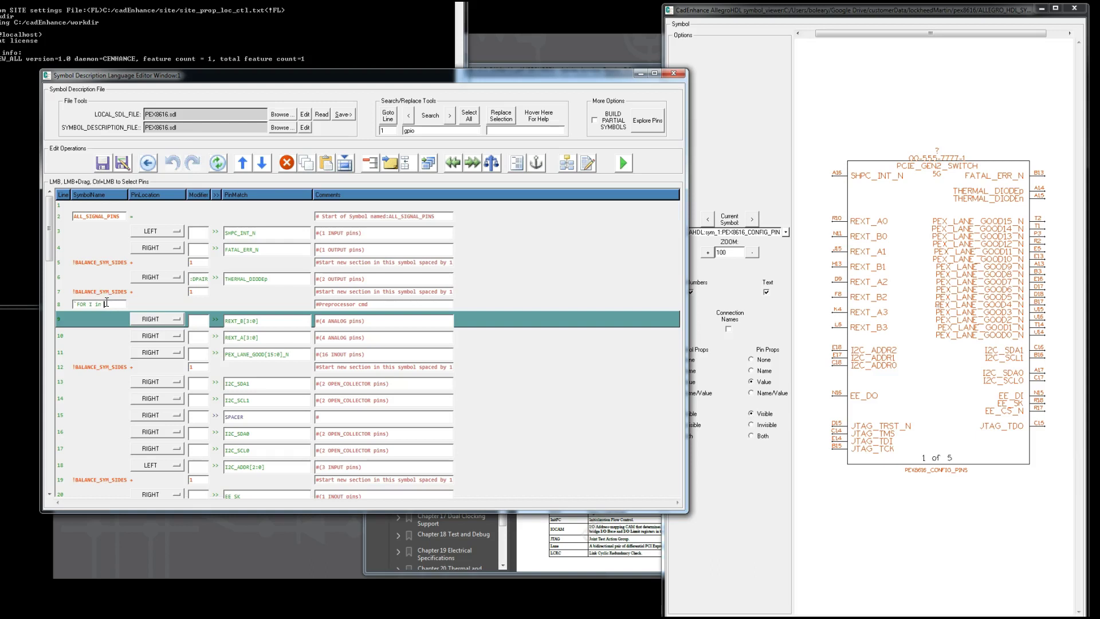
Close the loop with an `END_FOR preprocessor line between REXT_A[3:0] and PEX_LANE_GOOD[15:0]_N
left_click(63, 353)
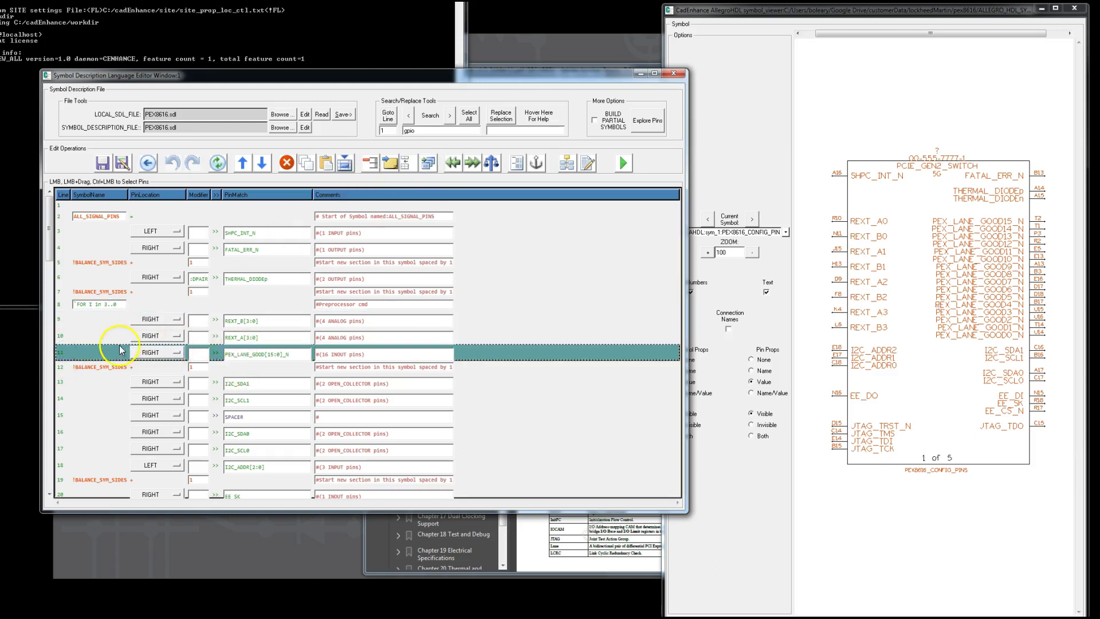
left_click(61, 351)
left_click(102, 350)
key("Delete")
key("Delete")
key("Delete")
key("Delete")
key("BackSpace")
key("BackSpace")
key("BackSpace")
key("BackSpace")
key("BackSpace")
key("BackSpace")
key("BackSpace")
key("BackSpace")
type("END")
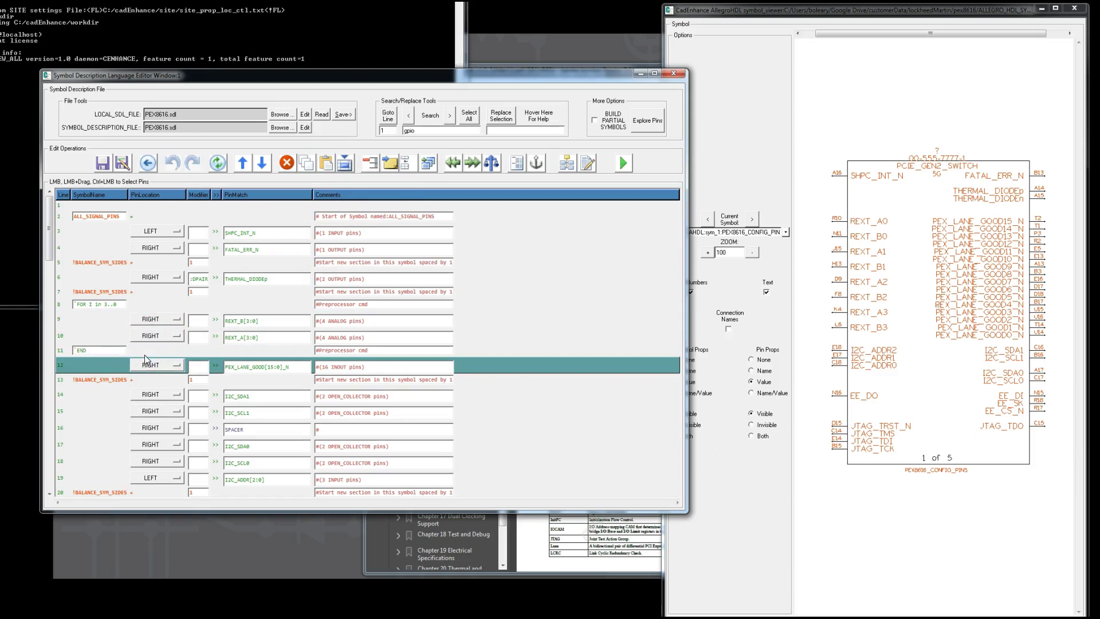
type("_FOR")
Set the pin locations of REXT_B[3:0] and REXT_A[3:0] inside the loop to LEFT
left_click(169, 319)
left_click(169, 335)
left_click(170, 336)
left_click(170, 353)
Insert a LEFT SPACER line after each of the two REXT lines inside the FOR loop
left_click(70, 338)
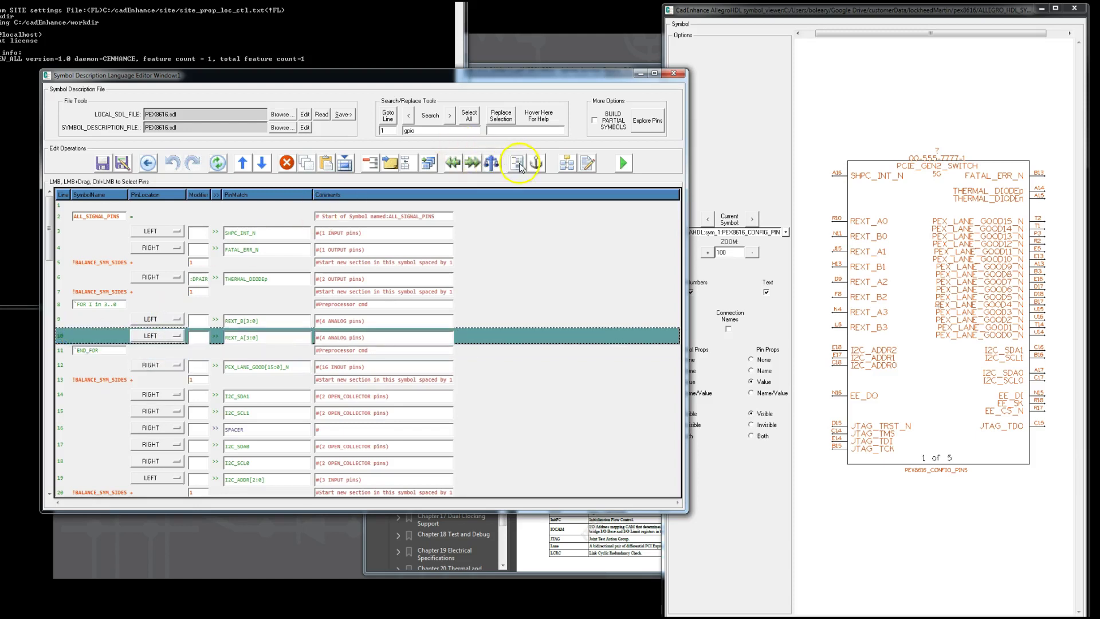
left_click(457, 165)
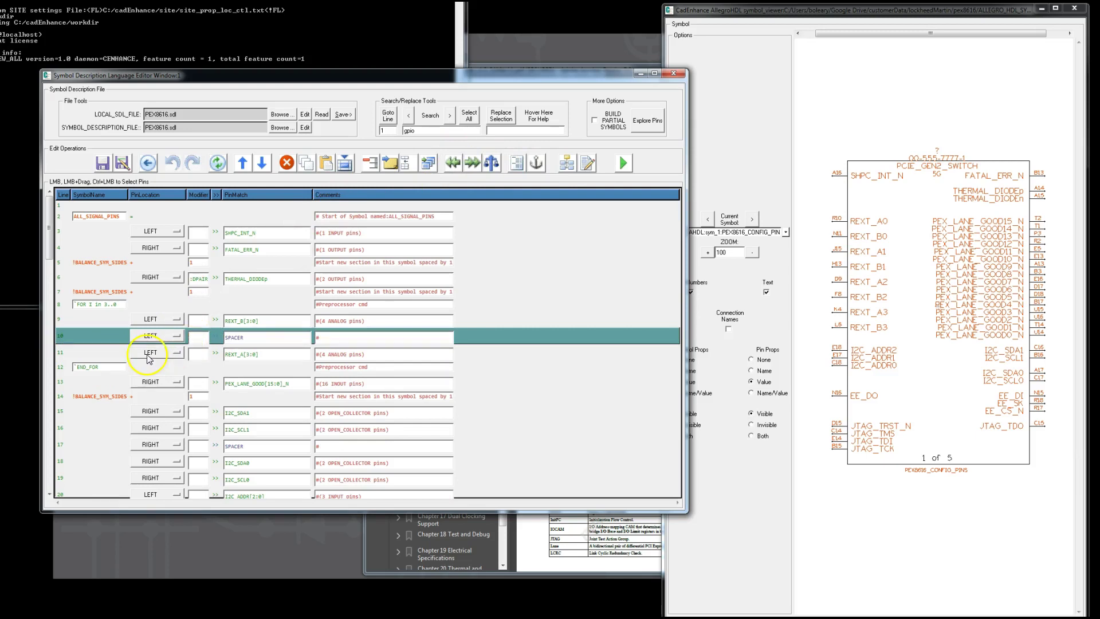
left_click(70, 367)
left_click(469, 165)
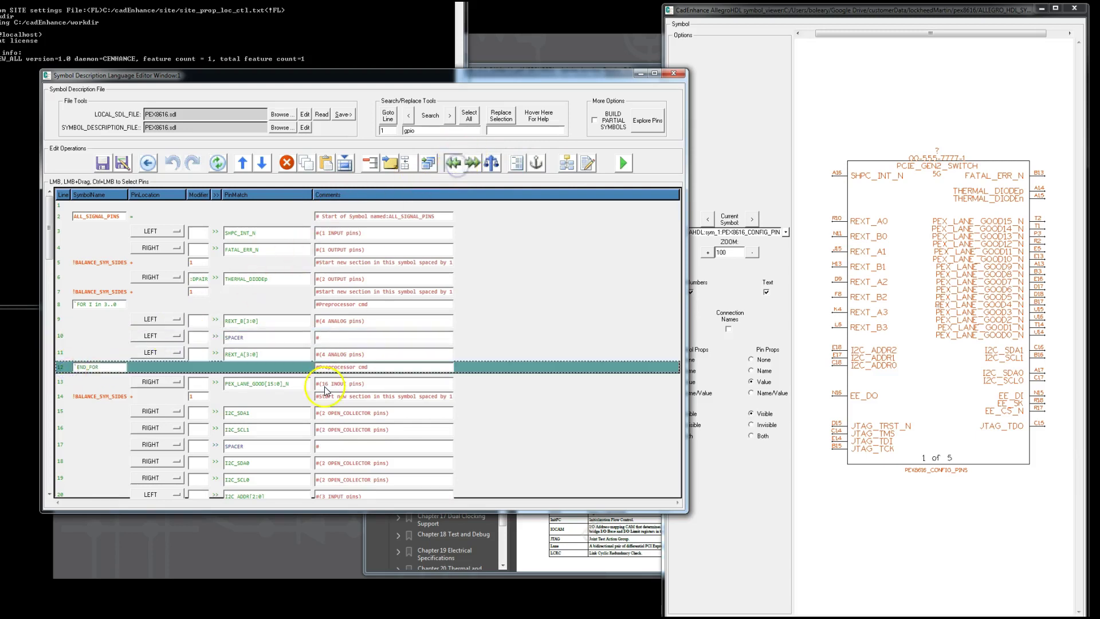
Change the loop's pin matches to REXT_A!I first and REXT_B!I second, and save the symbol description file
left_click(272, 320)
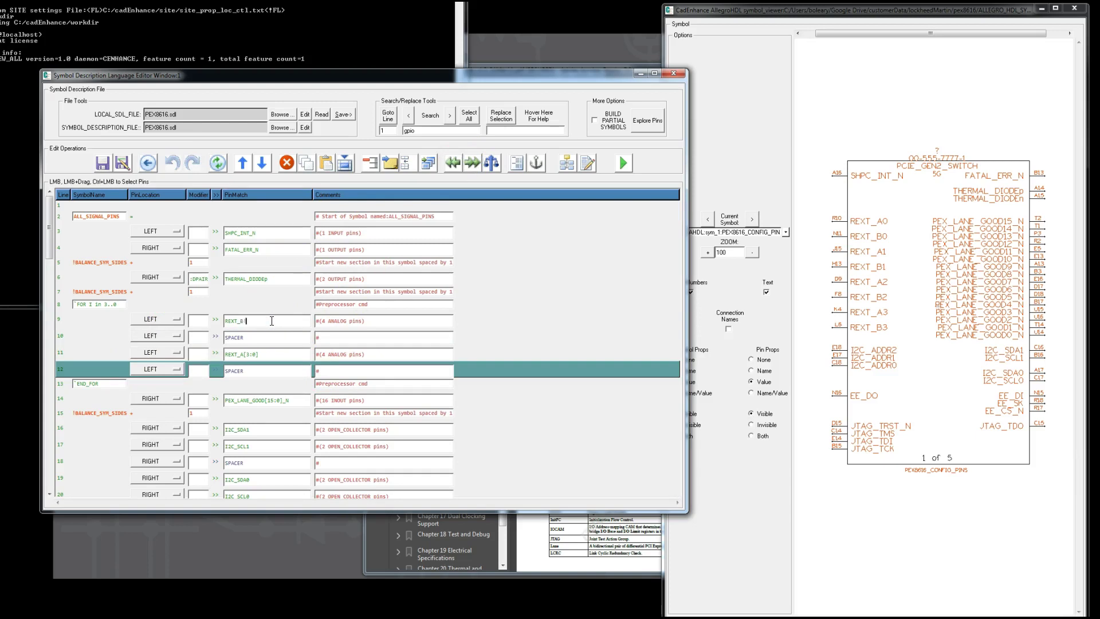
left_click(269, 355)
left_click(241, 319)
left_click(245, 356)
left_click(103, 165)
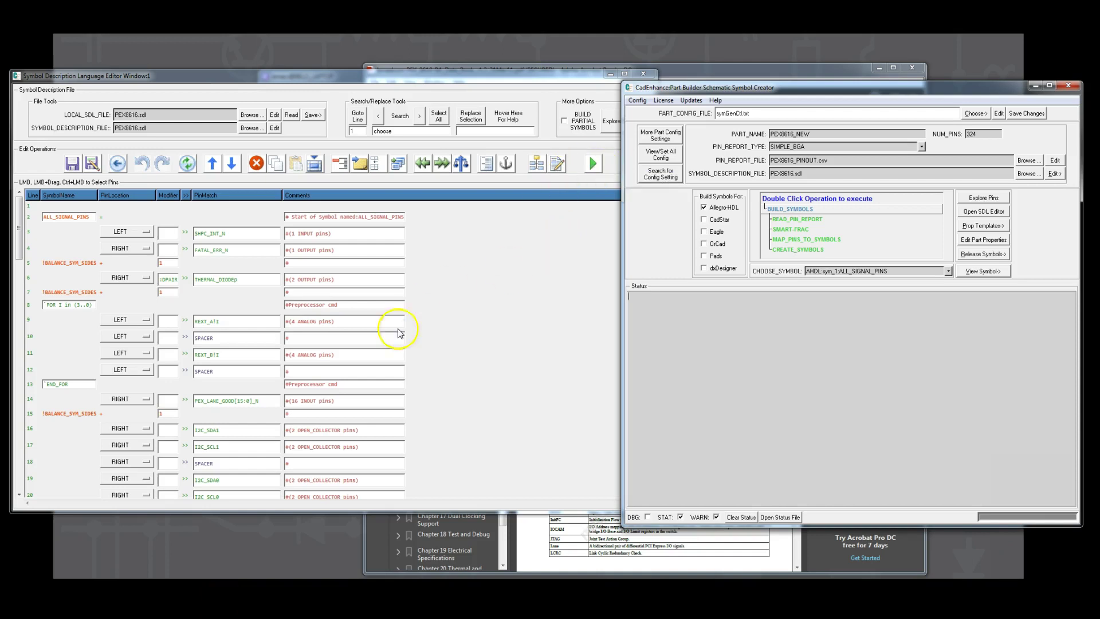
Build the symbols, saving the changed SDL file, and examine the error reported in the build status
left_click(594, 166)
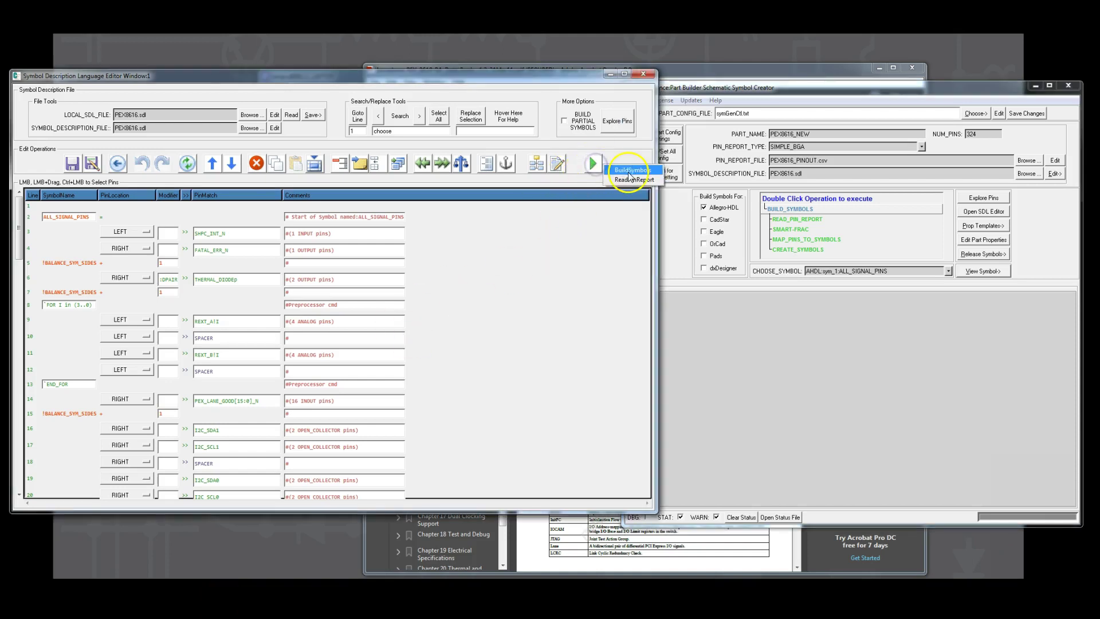
left_click(628, 170)
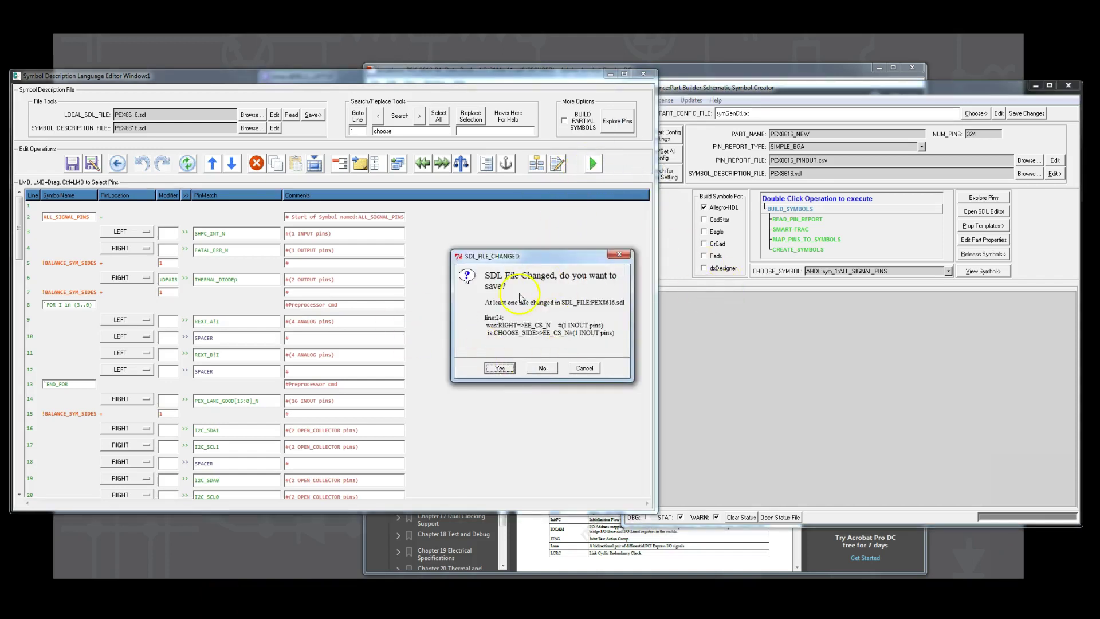
left_click(501, 368)
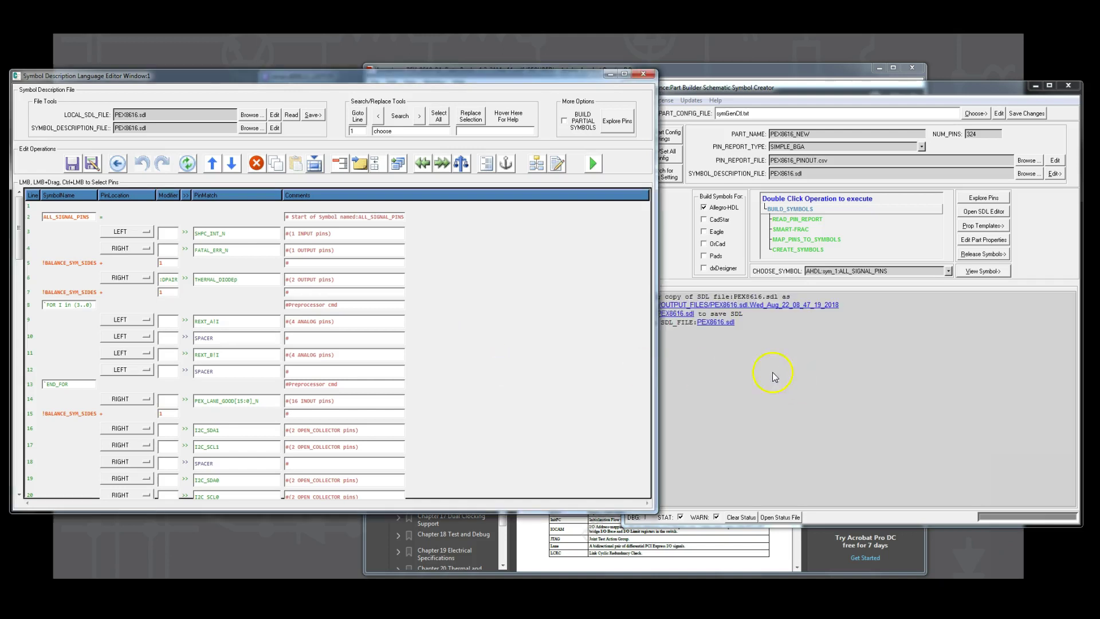
left_click(788, 87)
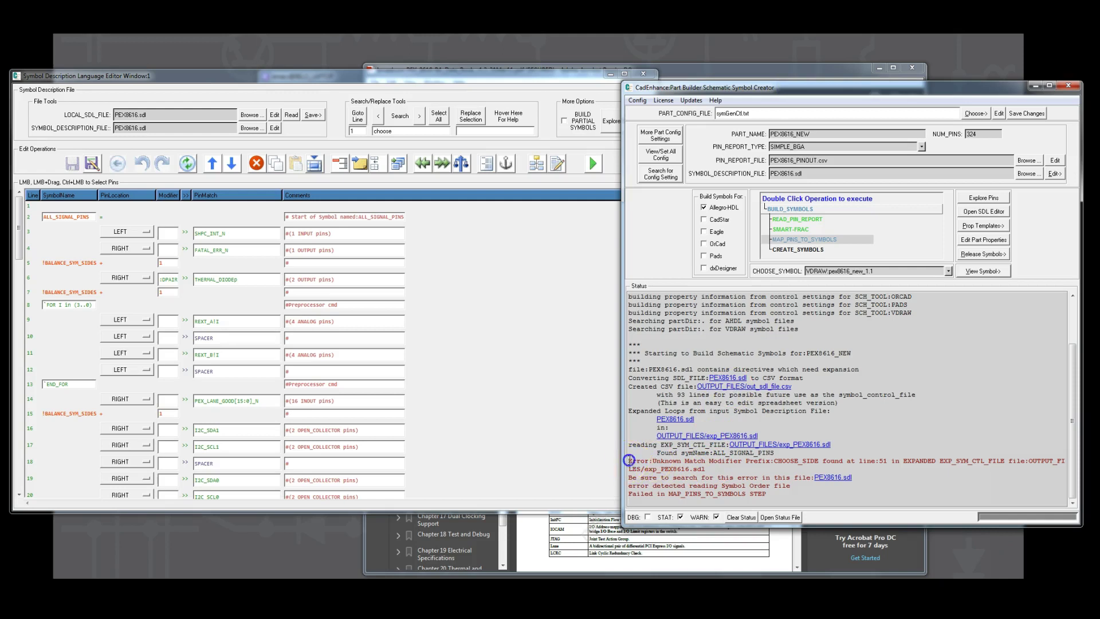
left_click_drag(629, 460, 763, 469)
double_click(802, 459)
Search the description for "choose" and set the pin location of EE_CS_N to RIGHT
left_click(415, 132)
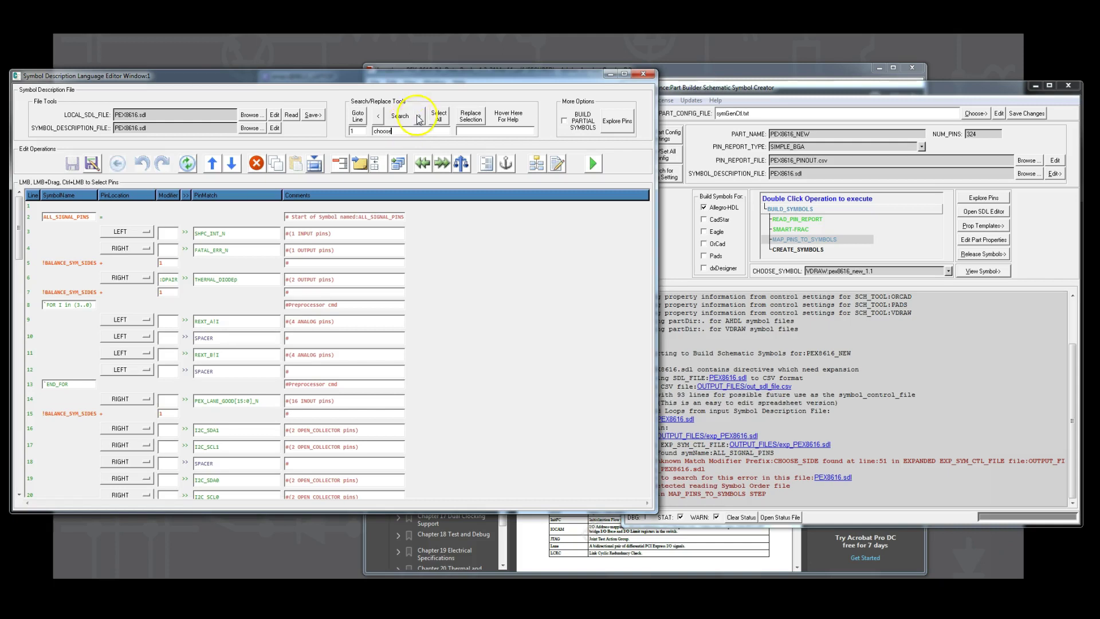
left_click(419, 116)
left_click(137, 373)
left_click(136, 372)
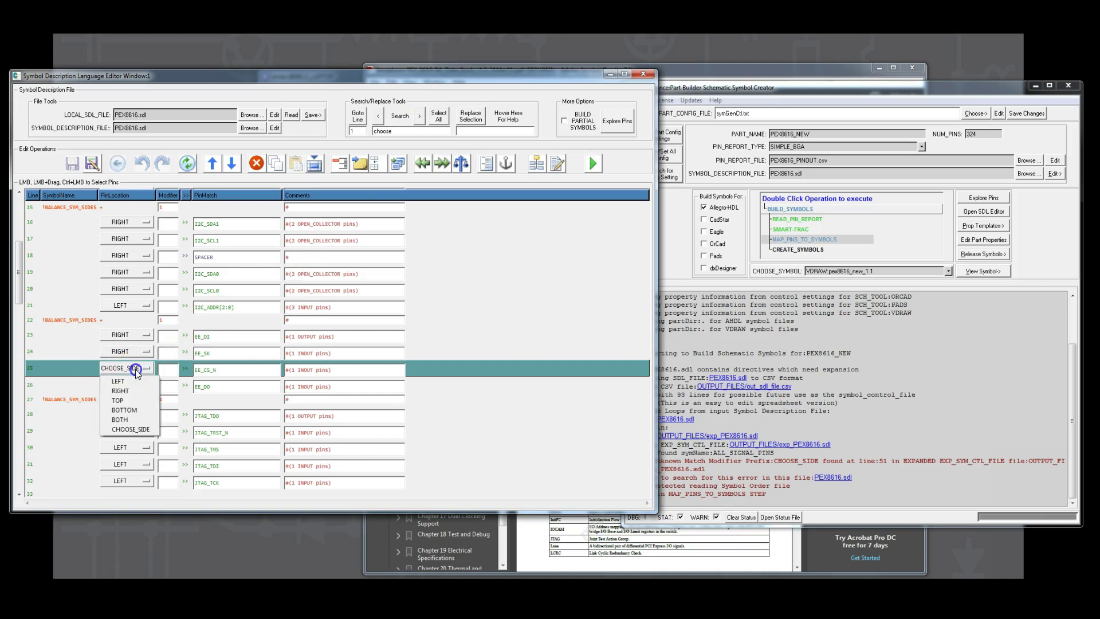
left_click(126, 392)
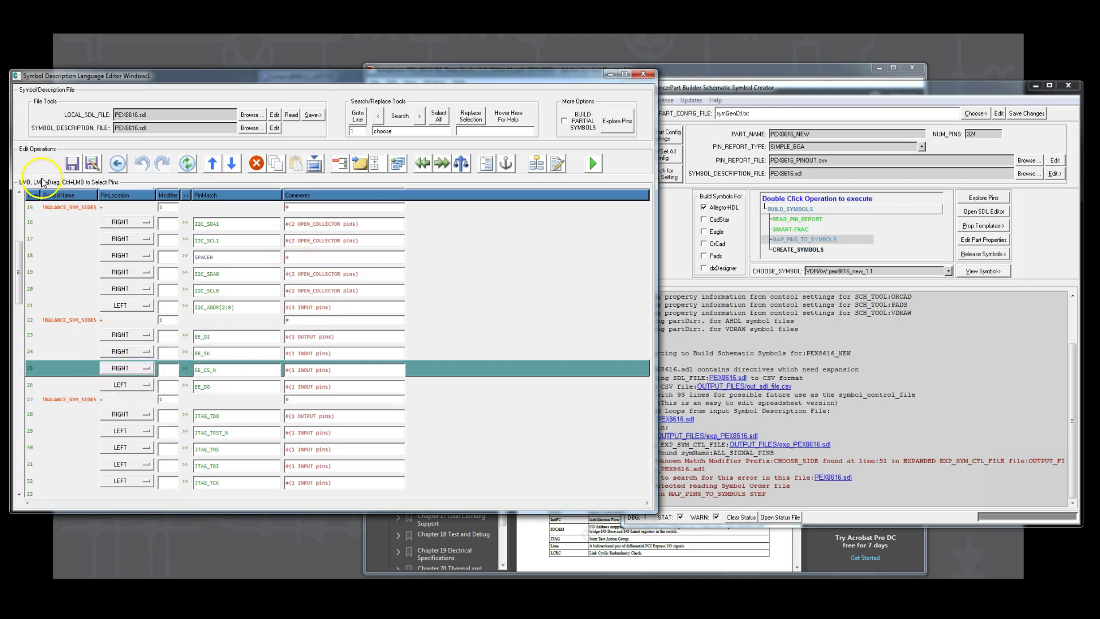
Save the corrected symbol description file and build the symbols again
left_click(72, 163)
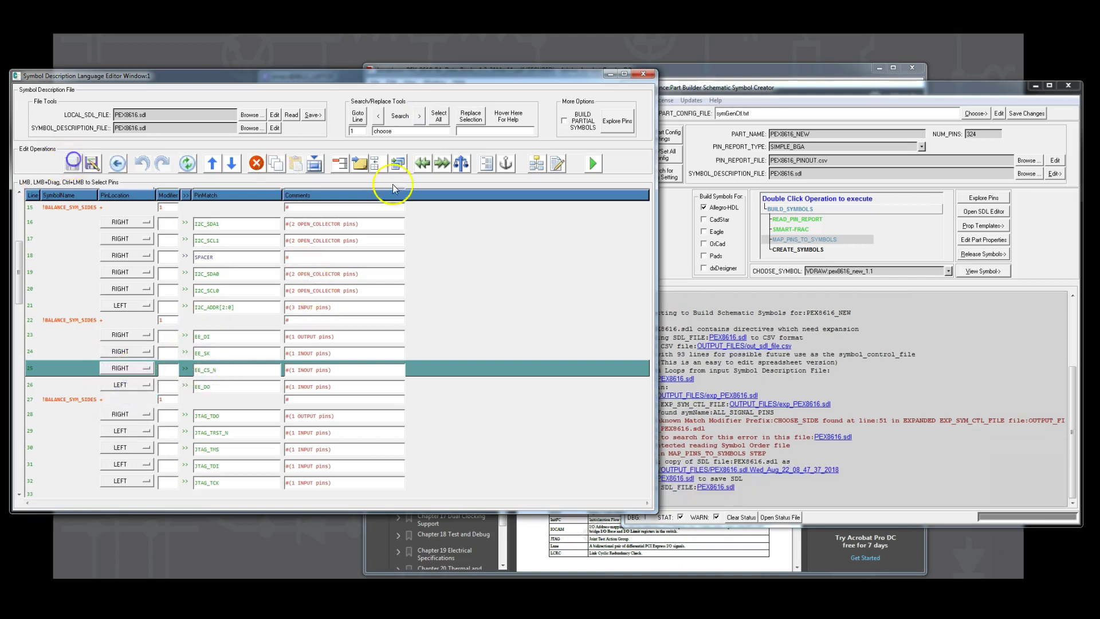
left_click(595, 166)
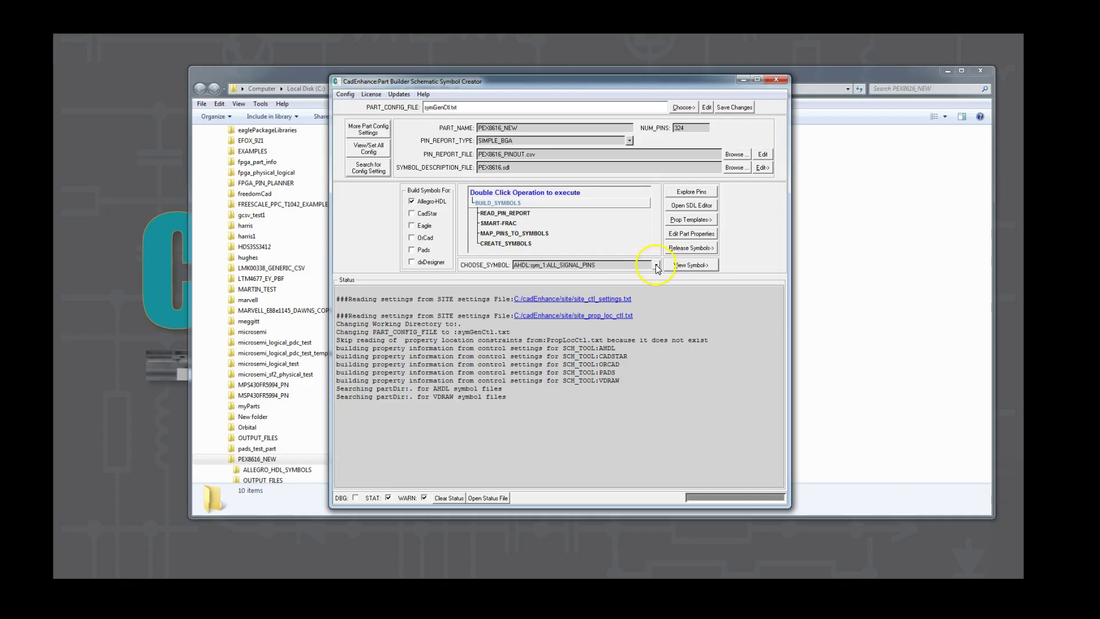
Choose the built symbol AHDL:sym_1:ALL_SIGNAL_PINS and view it in the symbol viewer
left_click(656, 266)
left_click(662, 277)
left_click(657, 266)
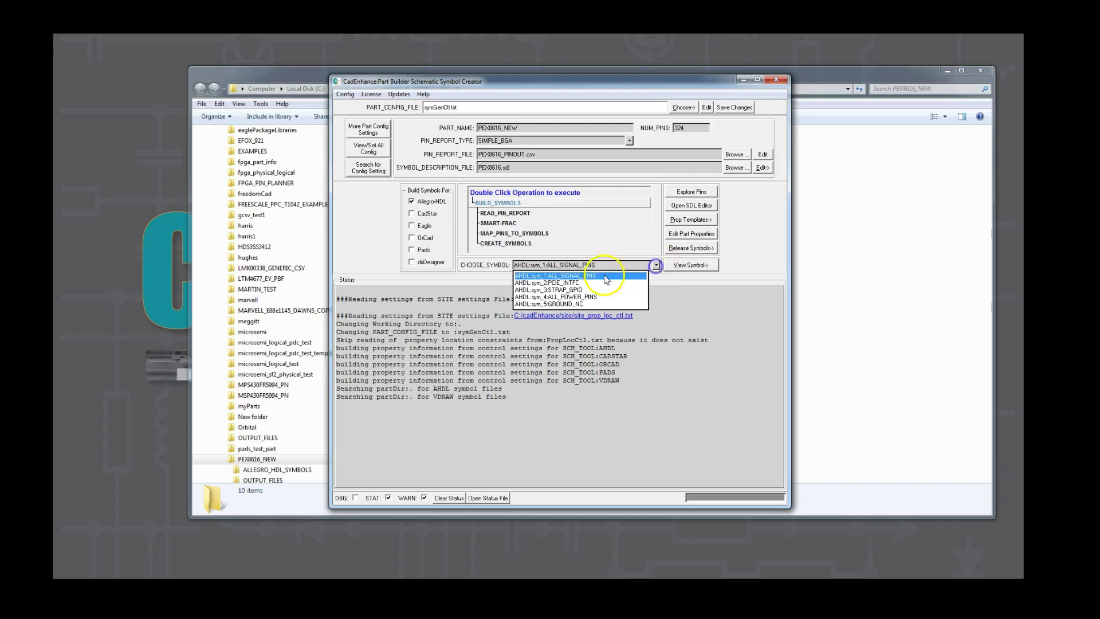
left_click(565, 276)
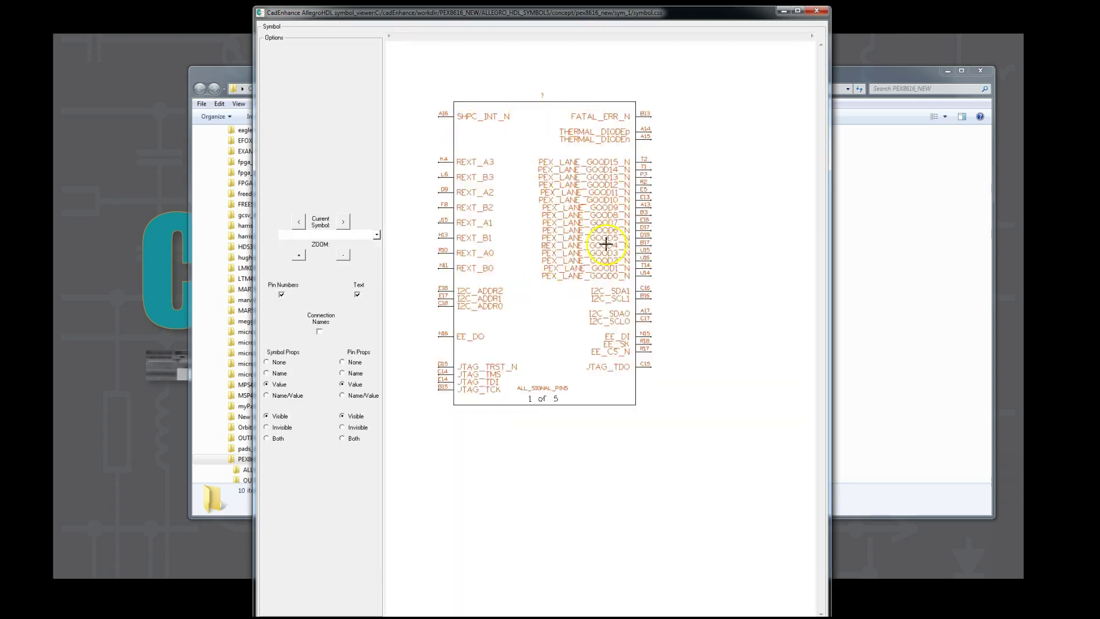
Step through the PCIE_INTFC, STRAP_GPIO, ALL_POWER_PINS and GROUND_NC symbols and examine their pin layouts
left_click(343, 223)
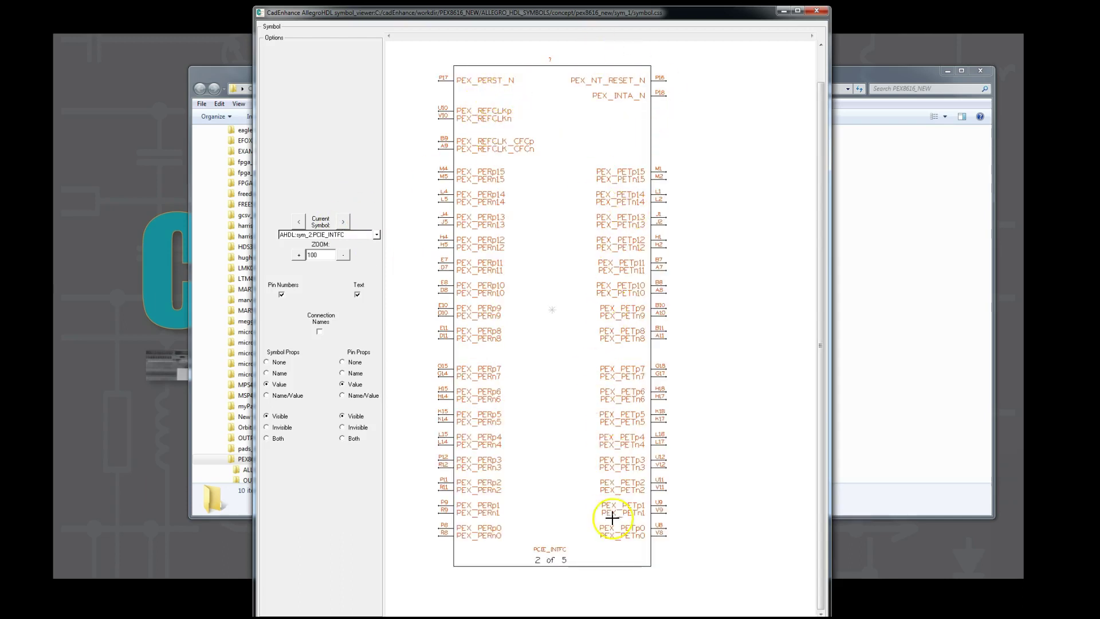
left_click(345, 225)
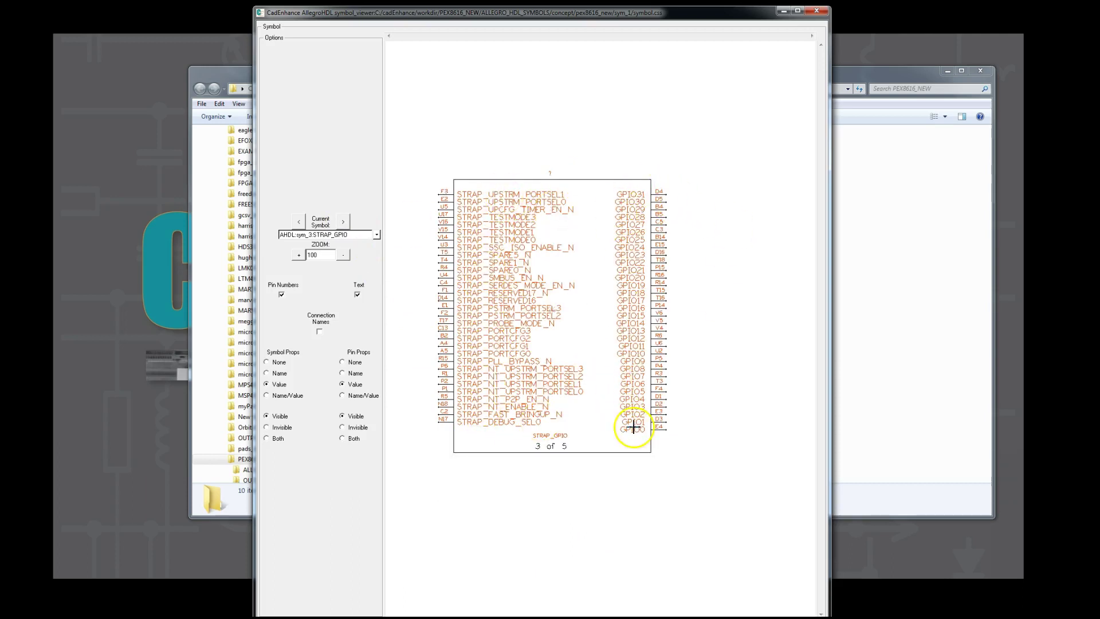
left_click(346, 225)
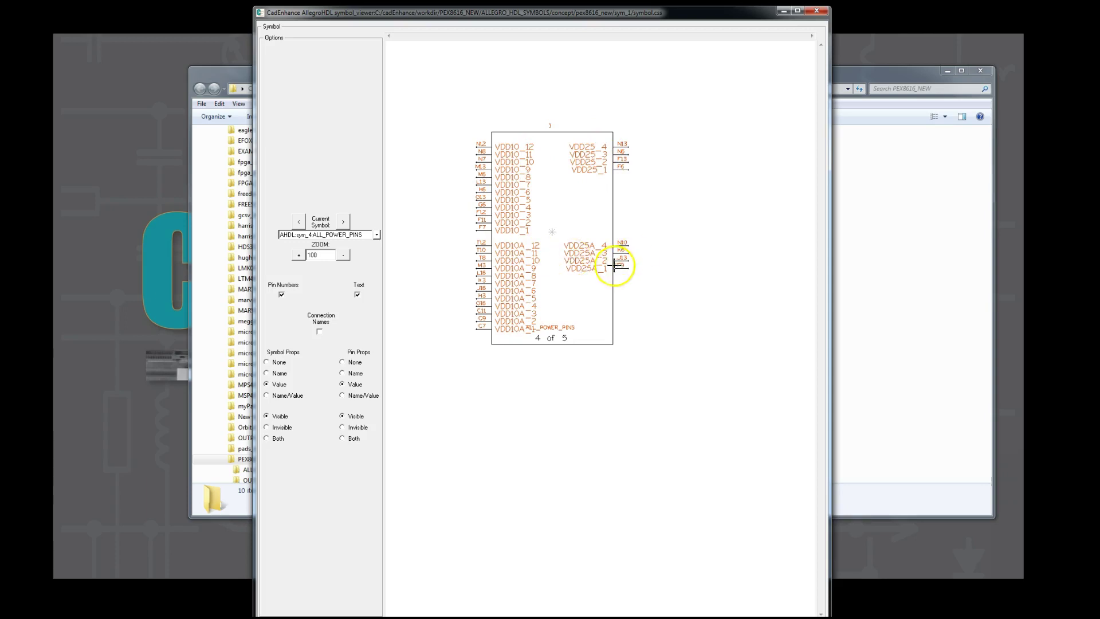
left_click(347, 223)
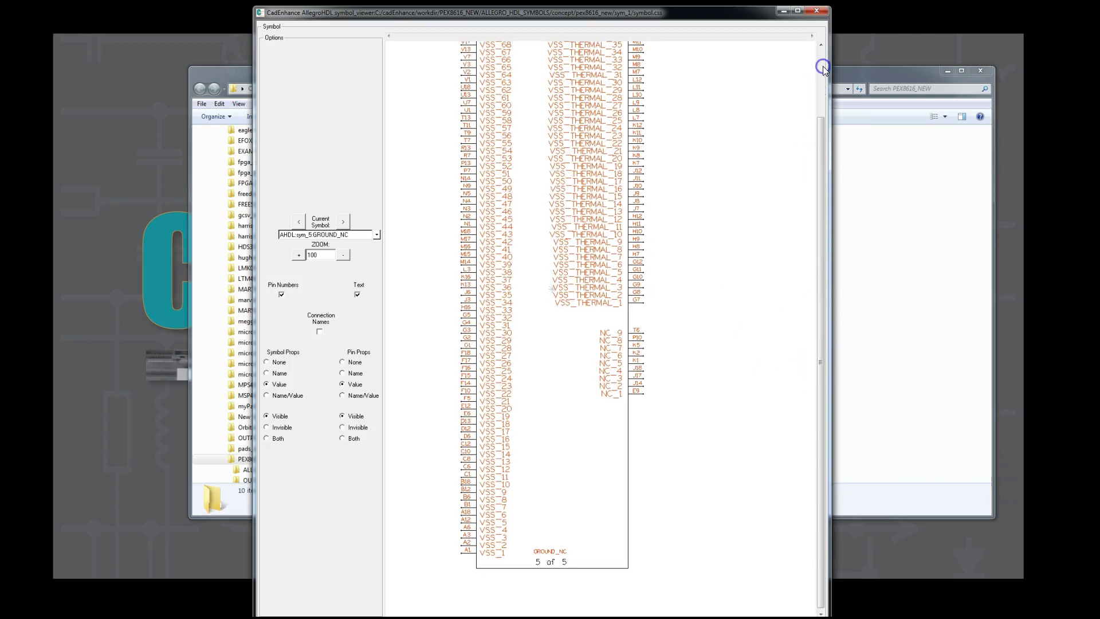
left_click(676, 111)
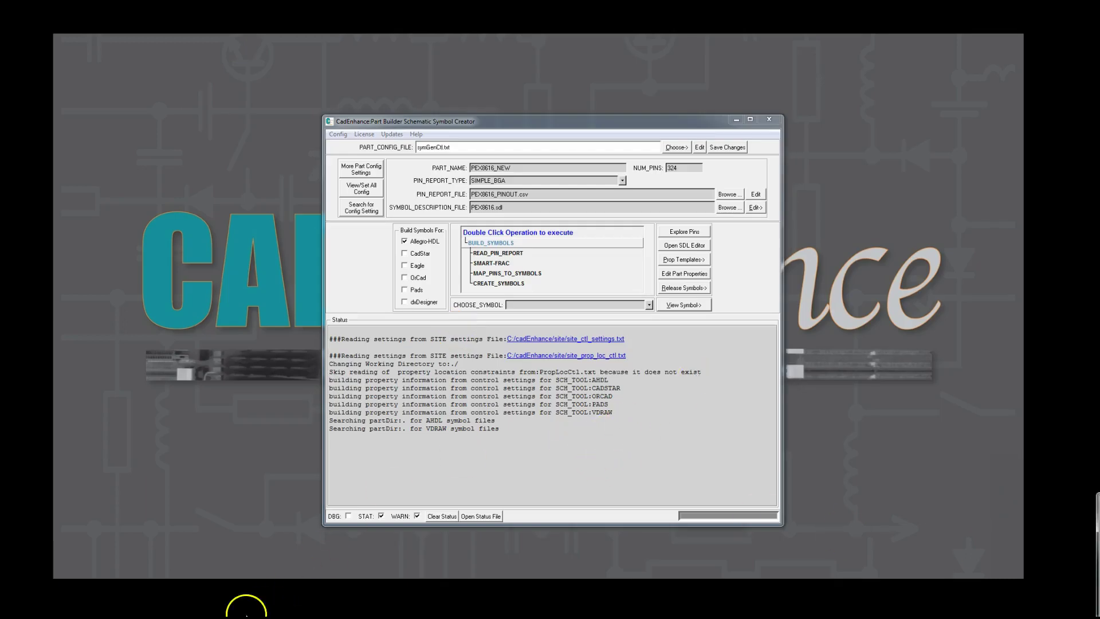
Switch to the browser and examine the CadEnhance Free Tool Downloads page and its address
key("alt+Tab")
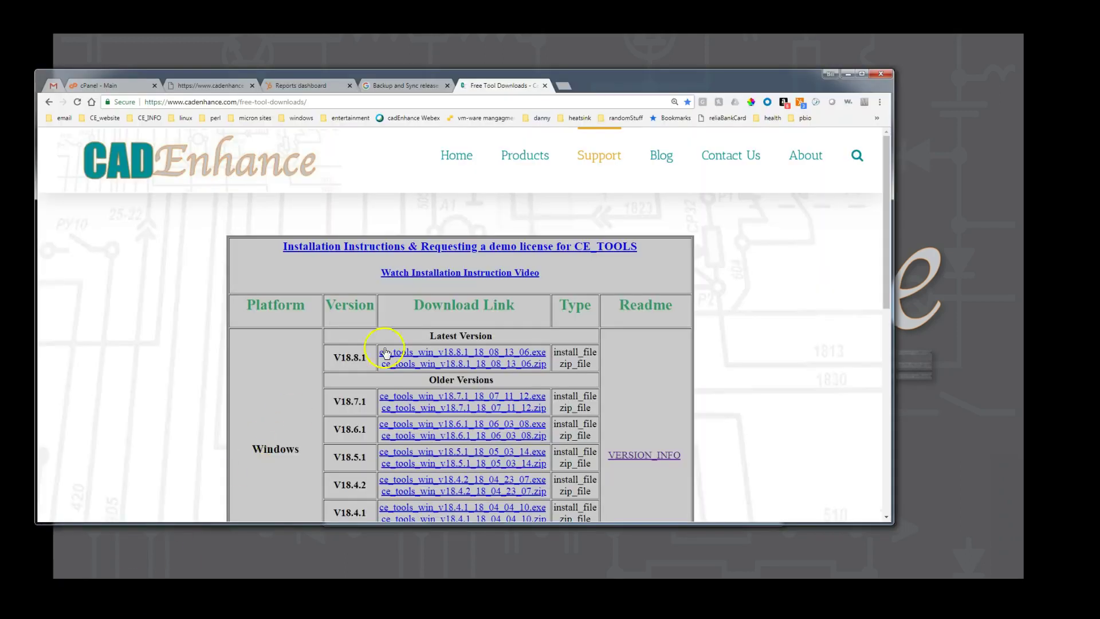
left_click_drag(580, 83, 655, 92)
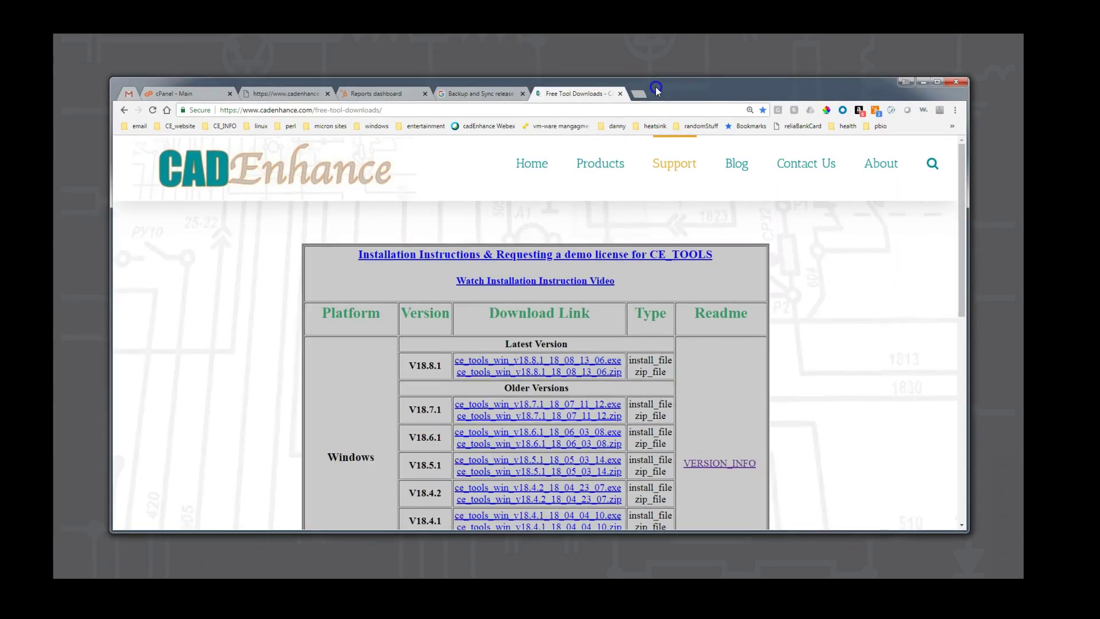
mouse_move(685, 174)
left_click_drag(313, 110, 398, 109)
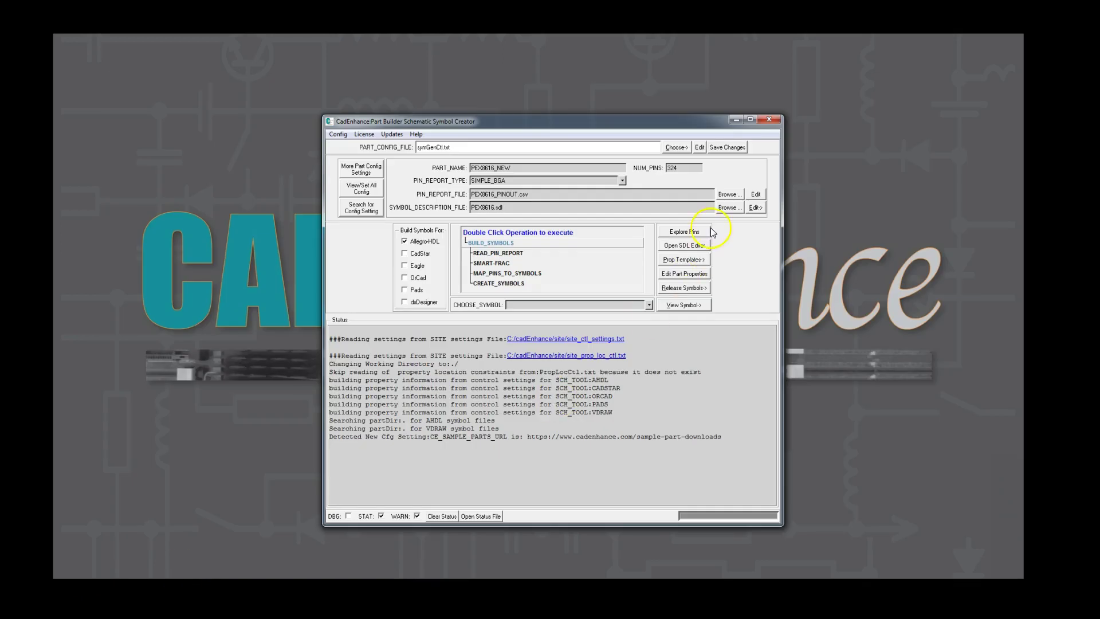
Start copying a part folder without saving the detected config setting changes
left_click(678, 148)
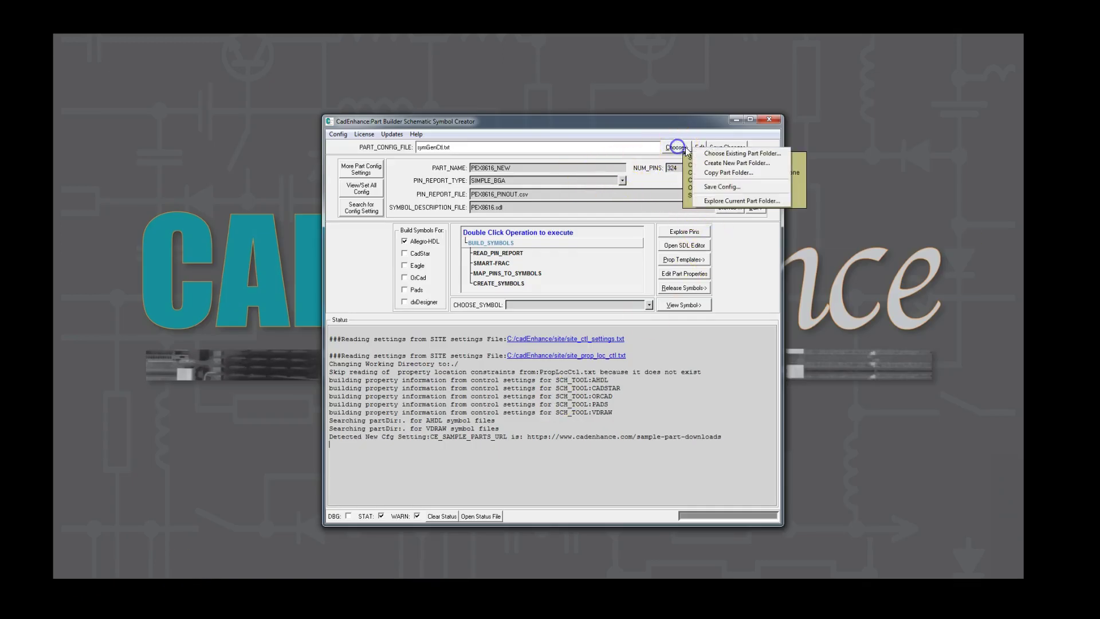
left_click(736, 174)
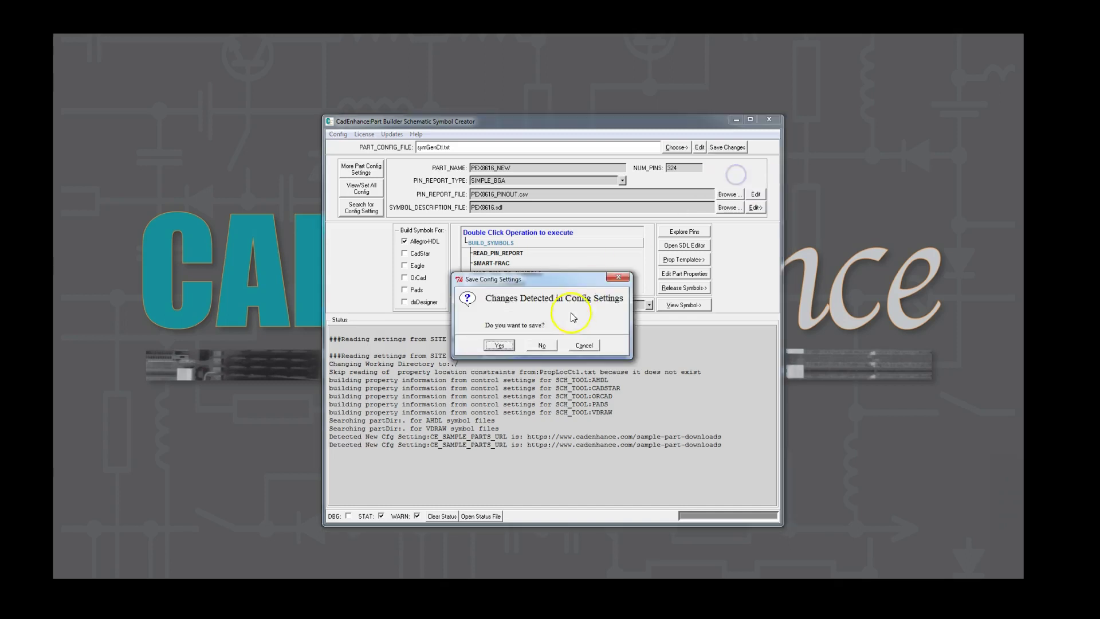
left_click(544, 346)
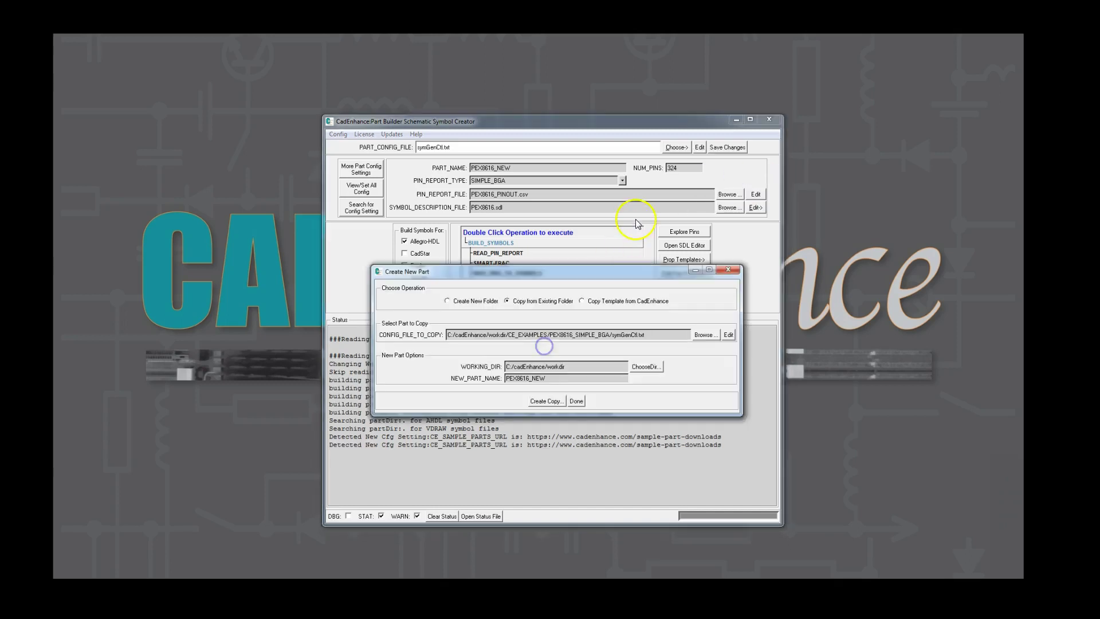
Copy the CadEnhance template PEX8616_SIMPLE_BGA, matched with PEX, into C:/cadEnhance/workdir/CE_EAMPLES1 with the new part name left blank
left_click(582, 304)
left_click(513, 337)
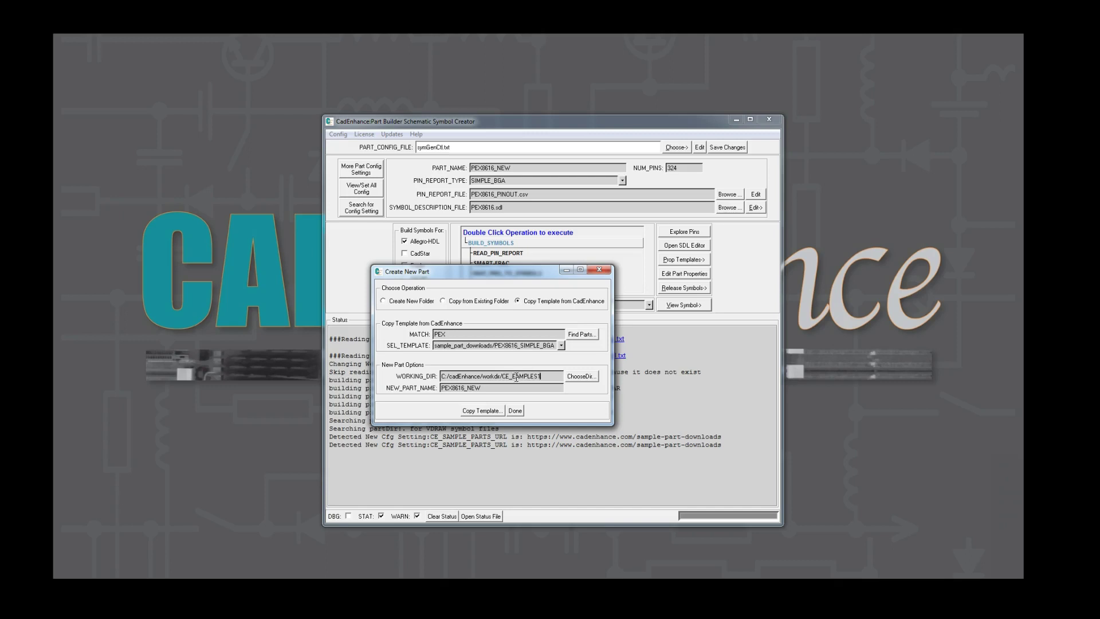
left_click(504, 388)
left_click(482, 414)
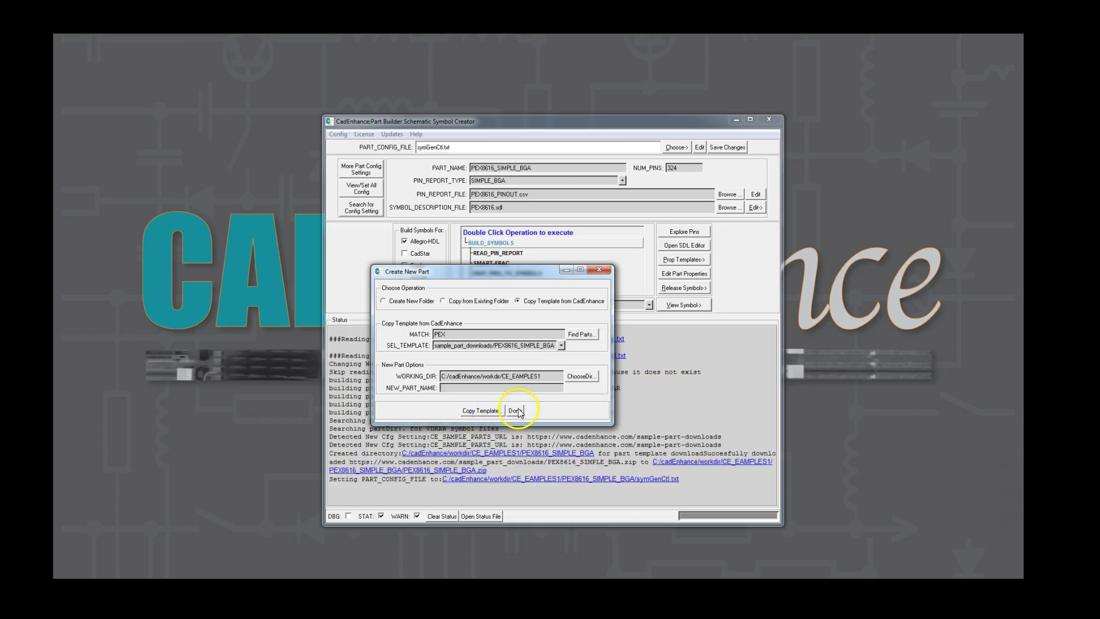
left_click(516, 410)
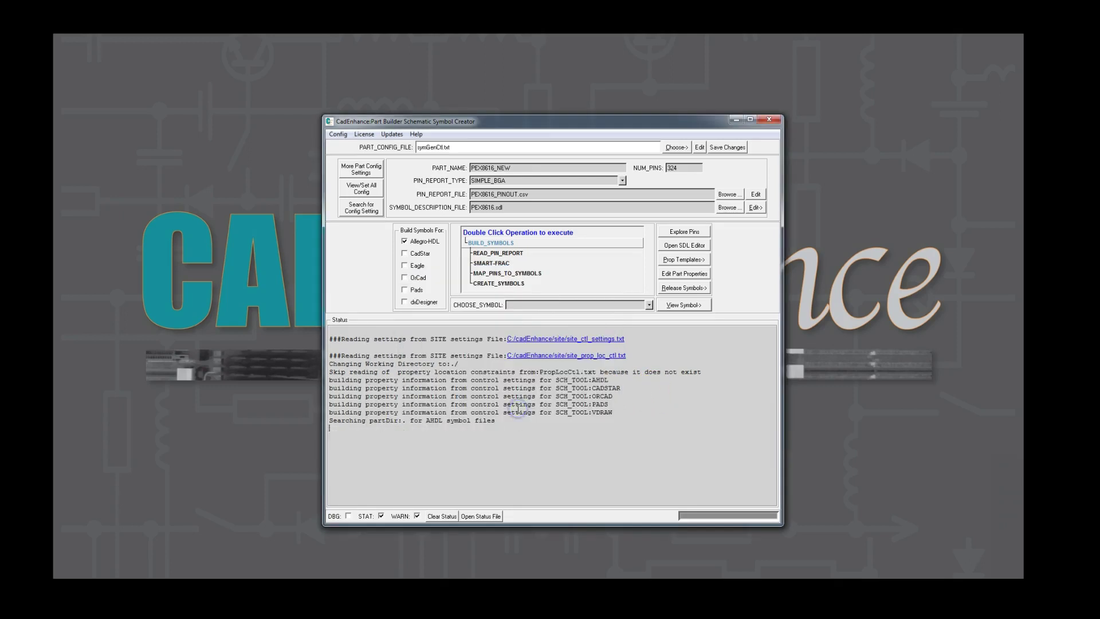
Open the current part folder in the file explorer
left_click(674, 148)
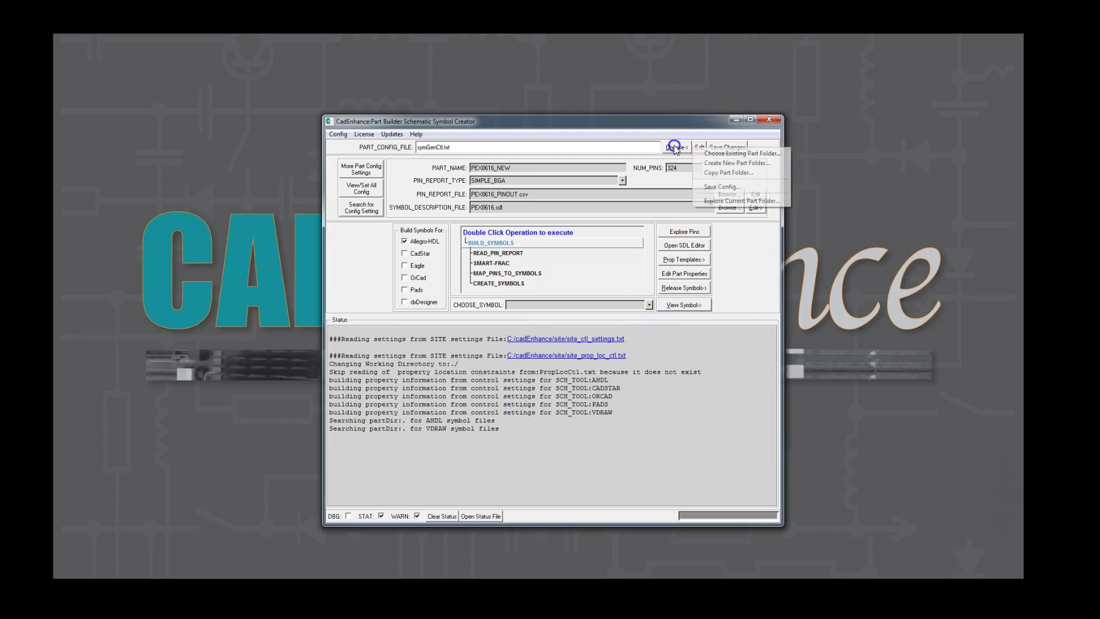
left_click(721, 200)
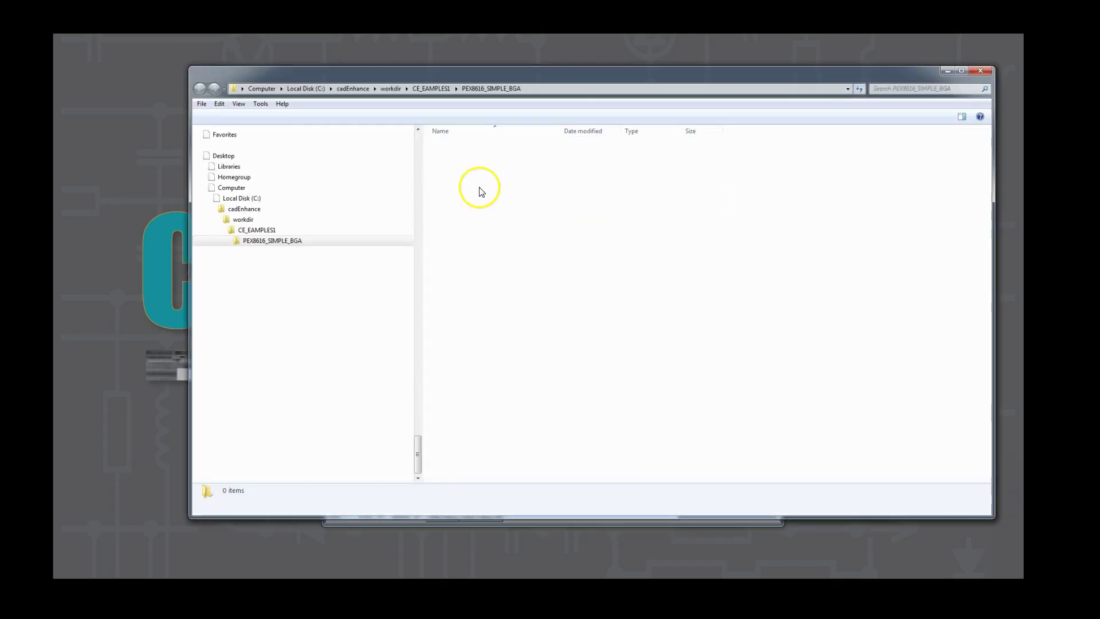